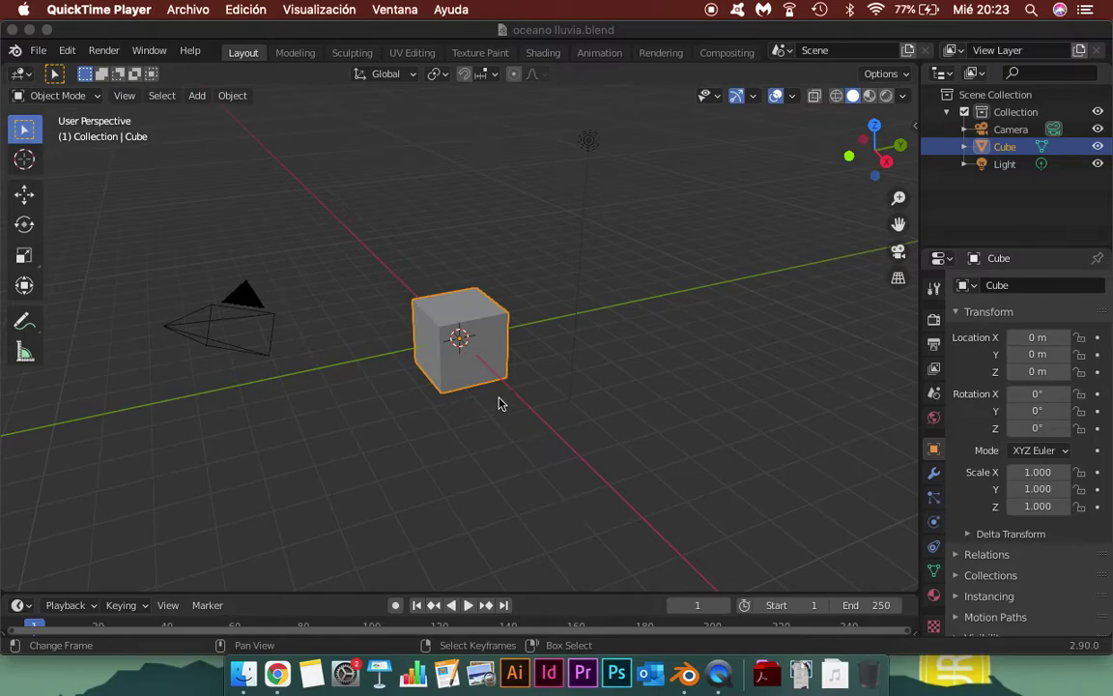
# - Delete the default cube, leaving only the camera and light, and bring up the Add menu
pyautogui.keyDown('shift'); pyautogui.rightClick(490, 366); pyautogui.keyUp('shift')
pyautogui.click(490, 365)
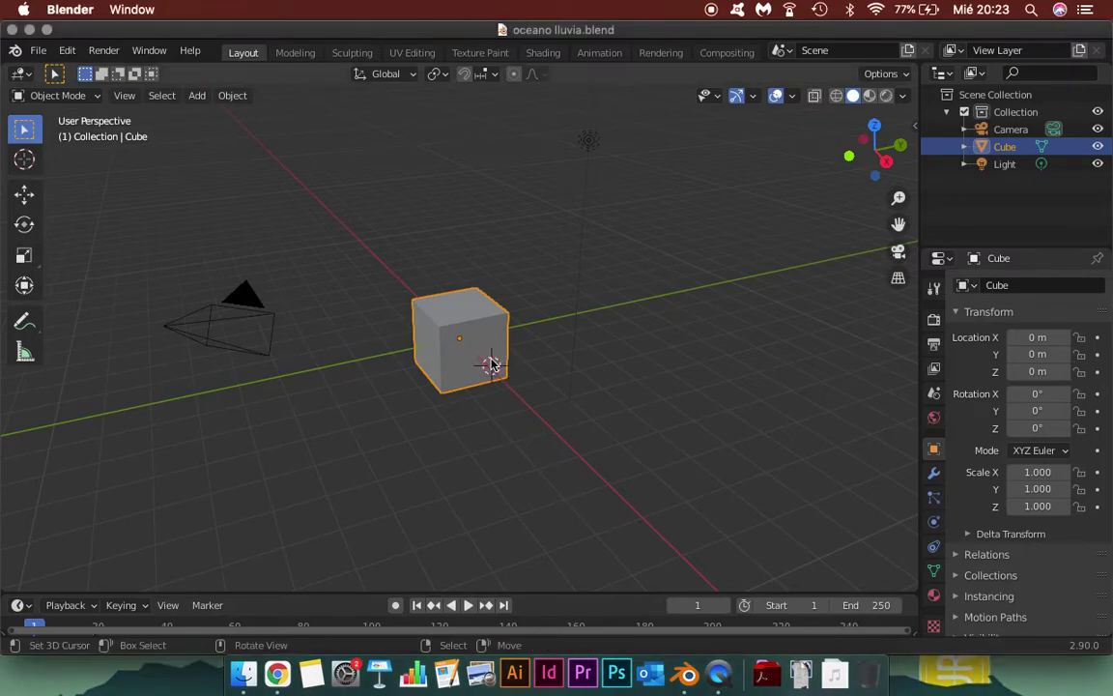
pyautogui.moveTo(480, 357); pyautogui.dragTo(489, 362, button='middle')
pyautogui.press('x')
pyautogui.click(524, 377)
pyautogui.scroll(3, 596, 379)
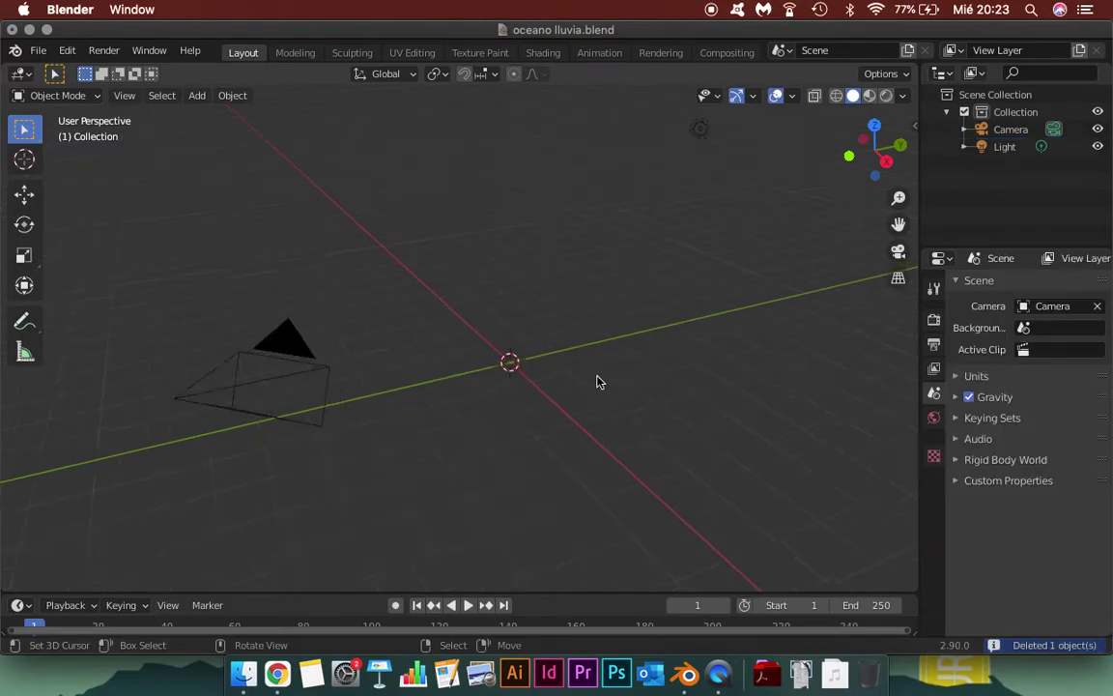
pyautogui.scroll(2, 638, 382)
pyautogui.hotkey('shift', 'a')
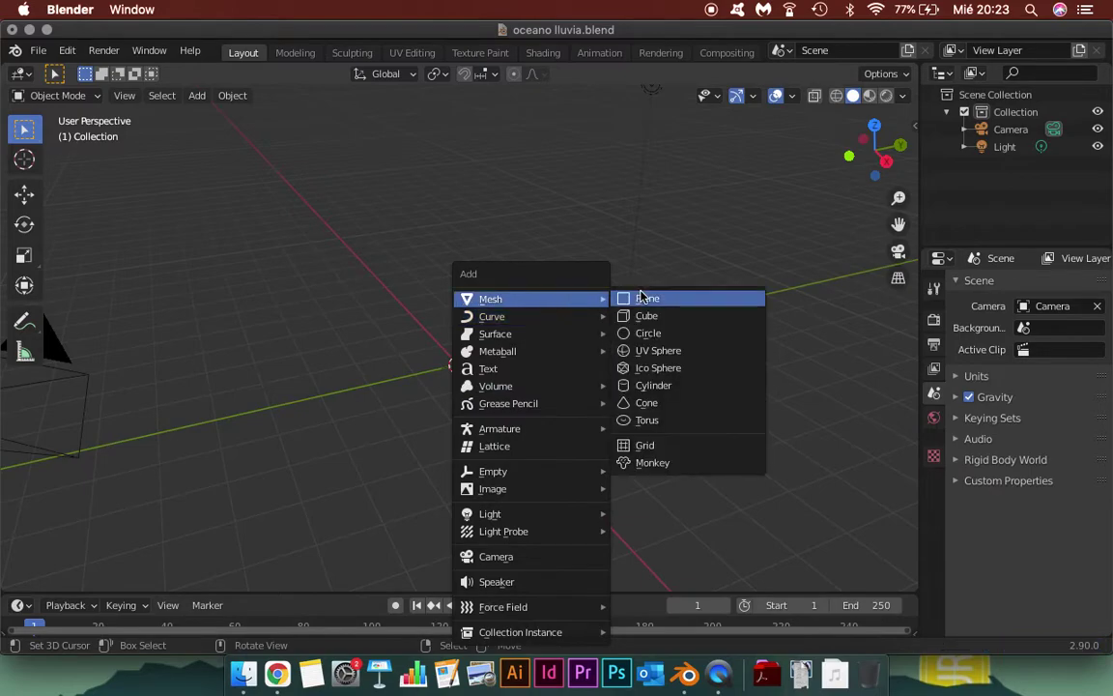
# - Add a plane mesh with a size of 10 m
pyautogui.moveTo(491, 298)
pyautogui.click(641, 298)
pyautogui.click(97, 577)
pyautogui.click(253, 426)
pyautogui.write('10')
pyautogui.press('Return')
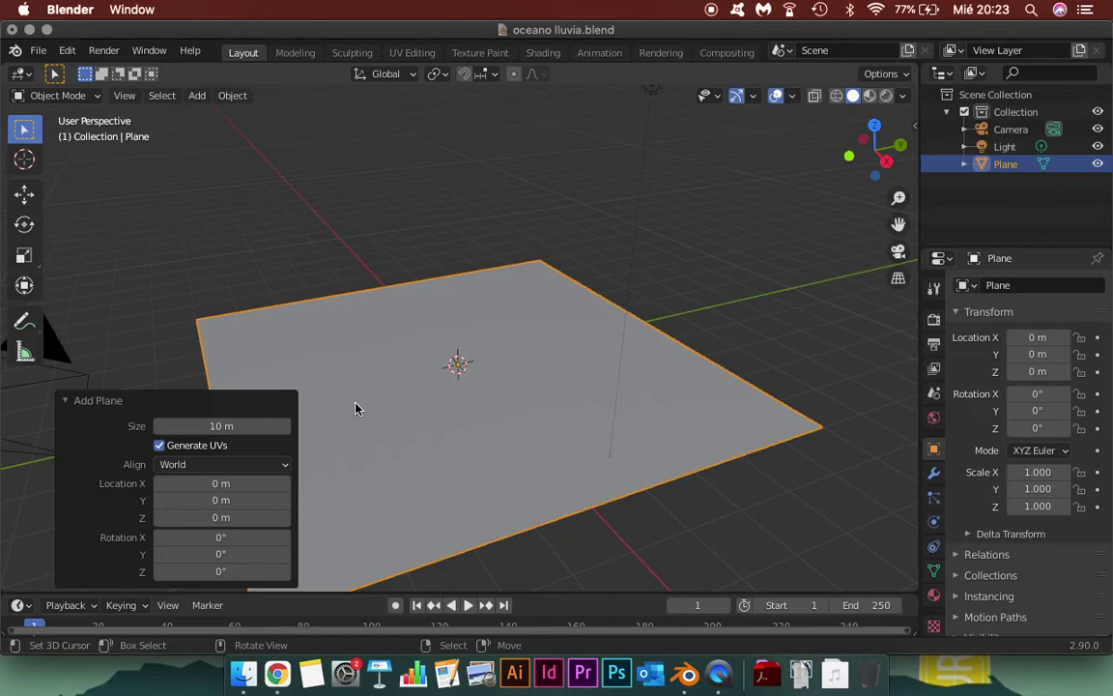
# - Duplicate the plane and raise the copy along Z about 6.7 m above the original
pyautogui.scroll(-3, 392, 322)
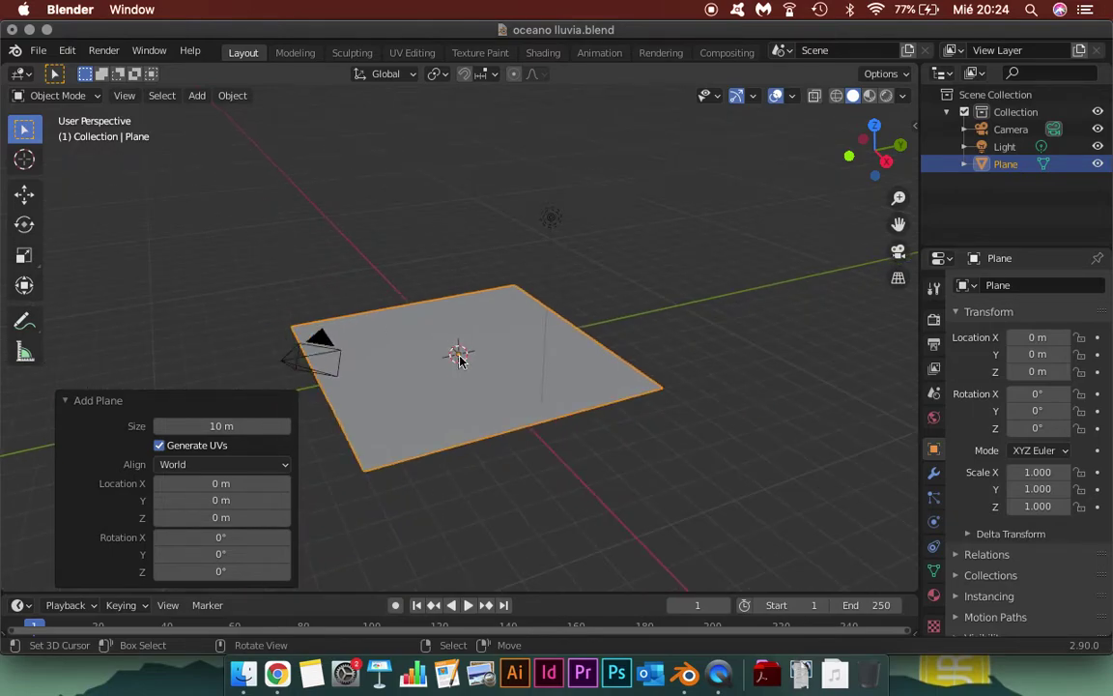
pyautogui.press('KP_1')
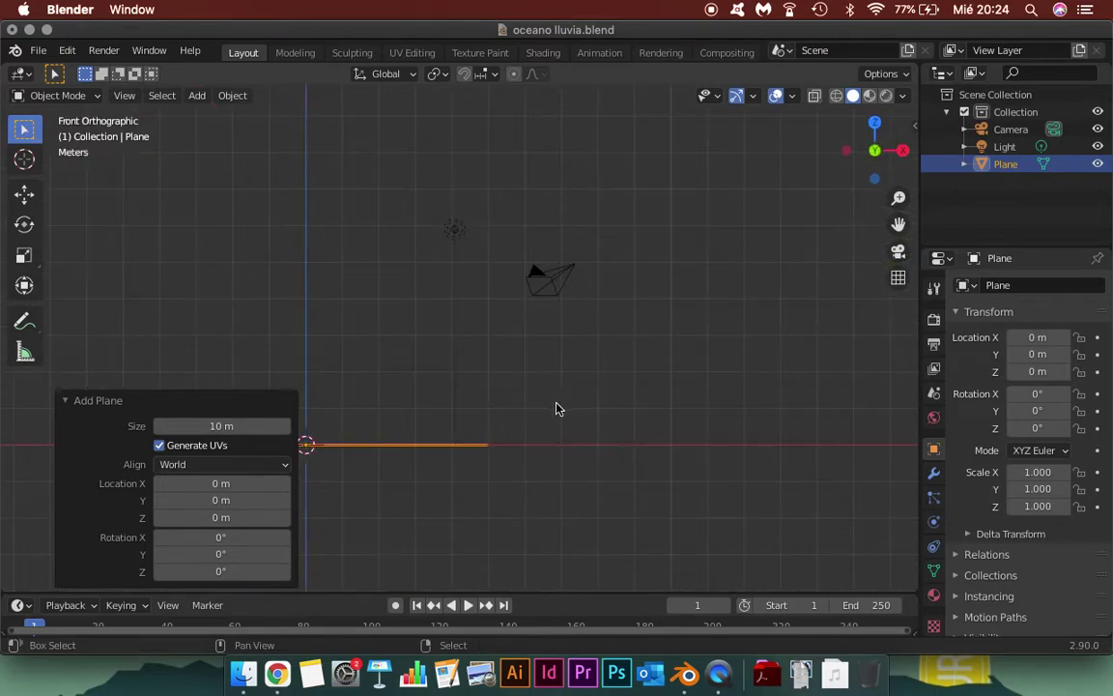
pyautogui.keyDown('shift'); pyautogui.moveTo(562, 410); pyautogui.dragTo(841, 373, button='middle'); pyautogui.keyUp('shift')
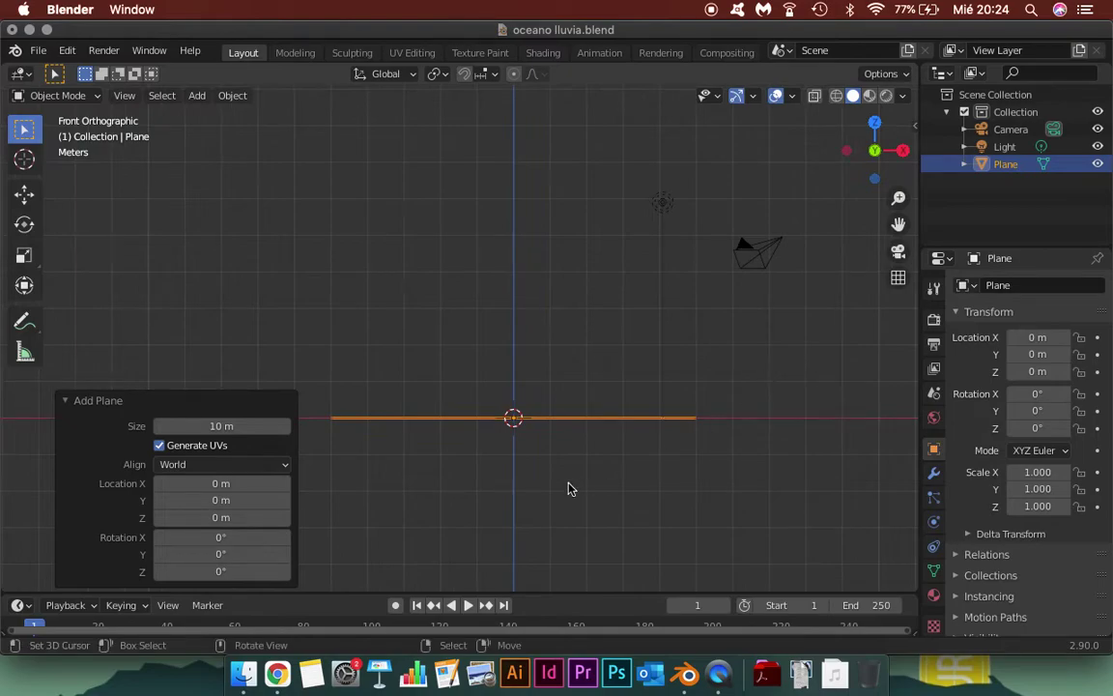
pyautogui.hotkey('shift', 'd')
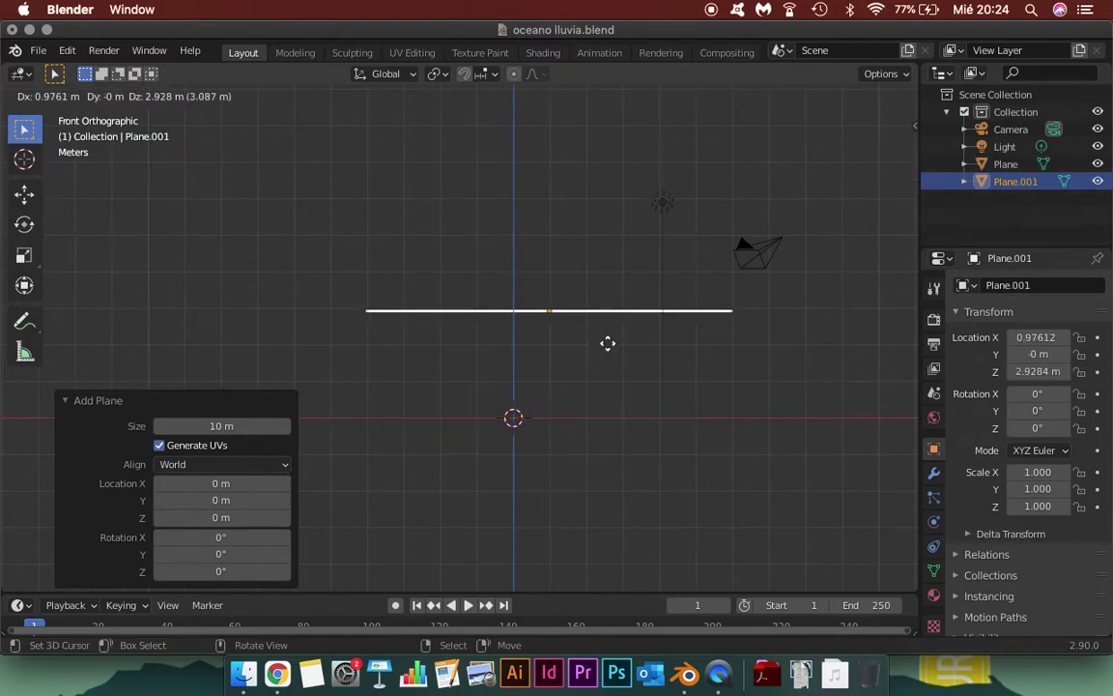
pyautogui.press('z')
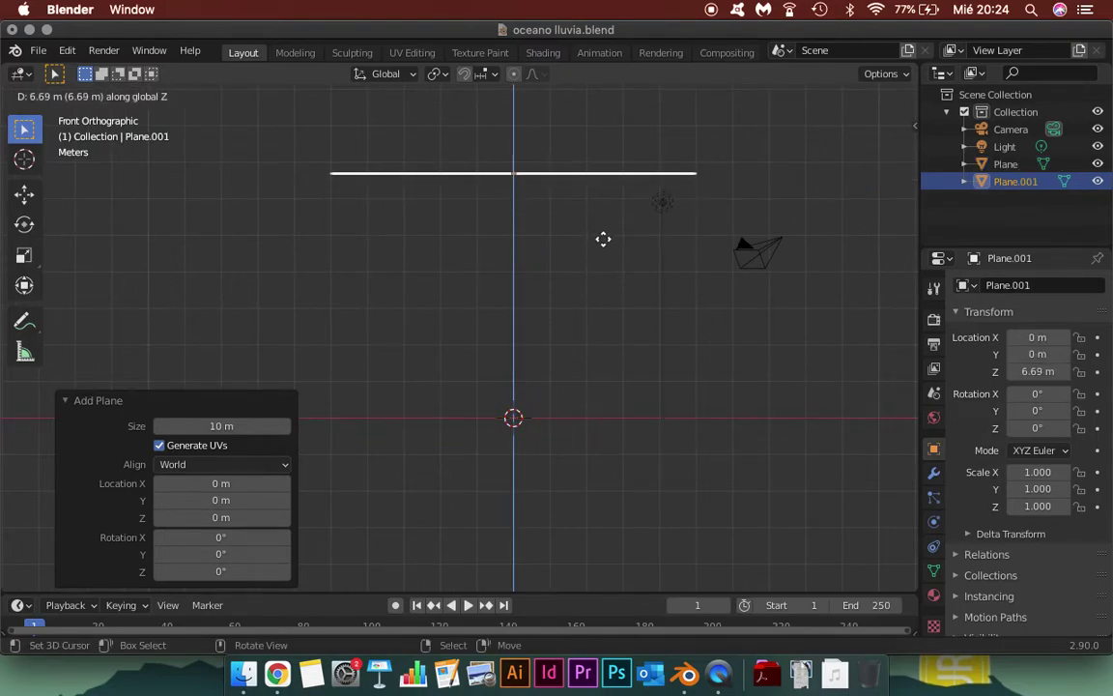
pyautogui.click(604, 239)
pyautogui.moveTo(629, 305)
pyautogui.mouseDown(button='middle')
pyautogui.moveTo(492, 362)
pyautogui.moveTo(530, 351)
pyautogui.moveTo(535, 286)
pyautogui.mouseUp(button='middle')
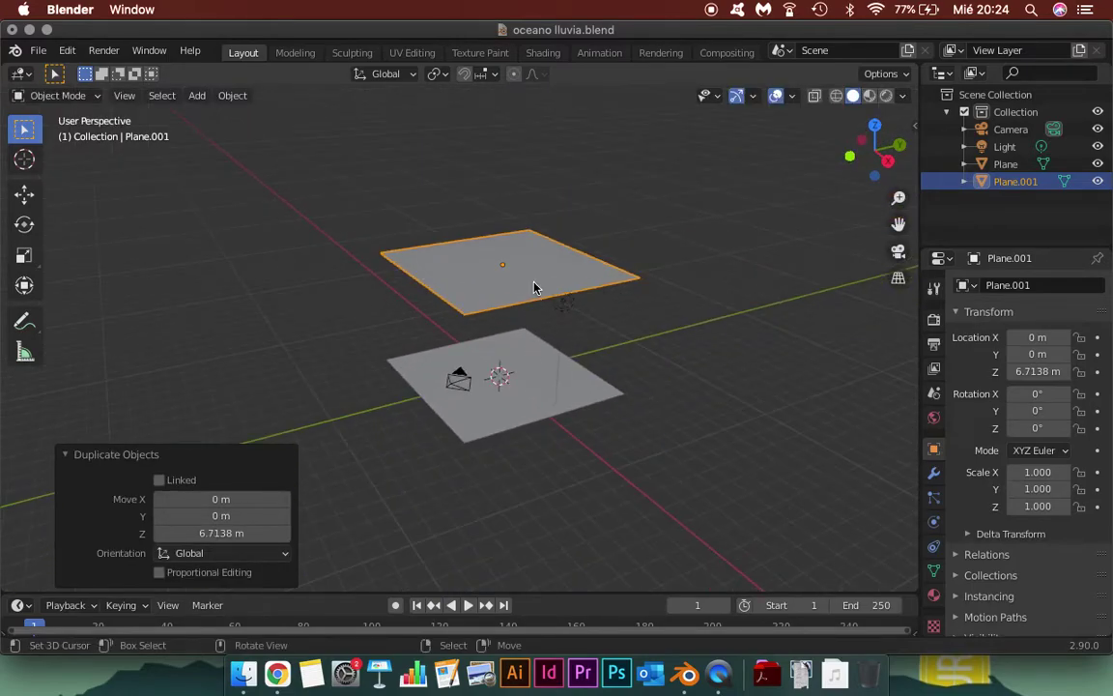
pyautogui.click(534, 286)
pyautogui.click(24, 194)
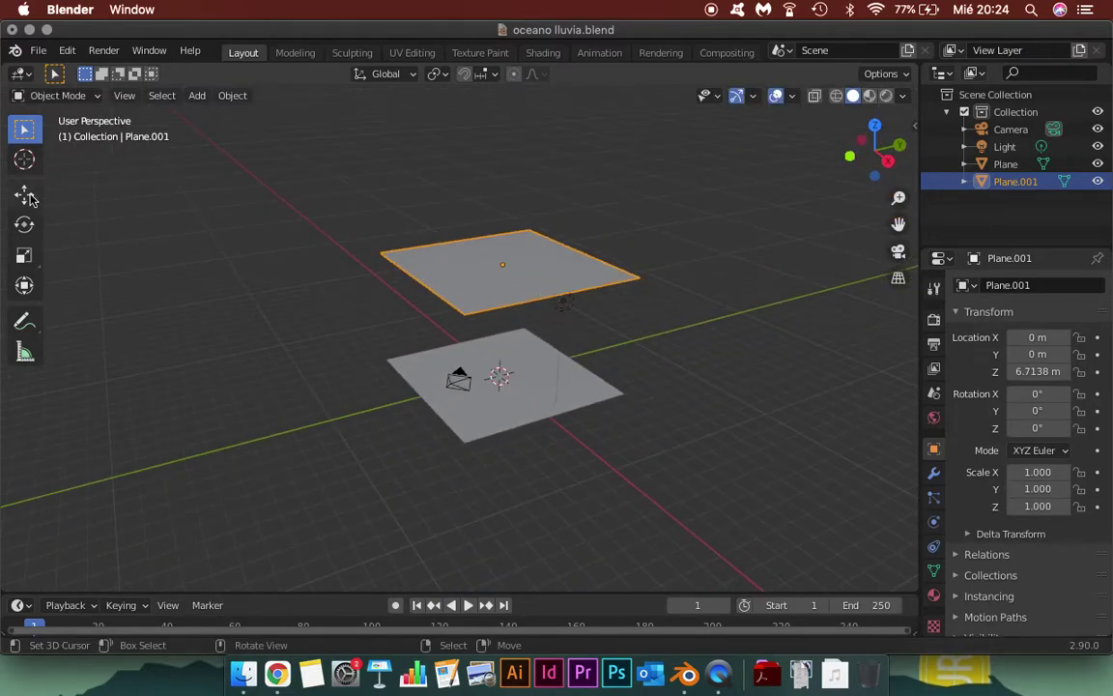
pyautogui.moveTo(503, 198); pyautogui.dragTo(506, 164)
# - Orbit and reframe the view around both planes, with Plane.001 at Z 8.3309 m
pyautogui.moveTo(617, 403); pyautogui.dragTo(546, 398, button='middle')
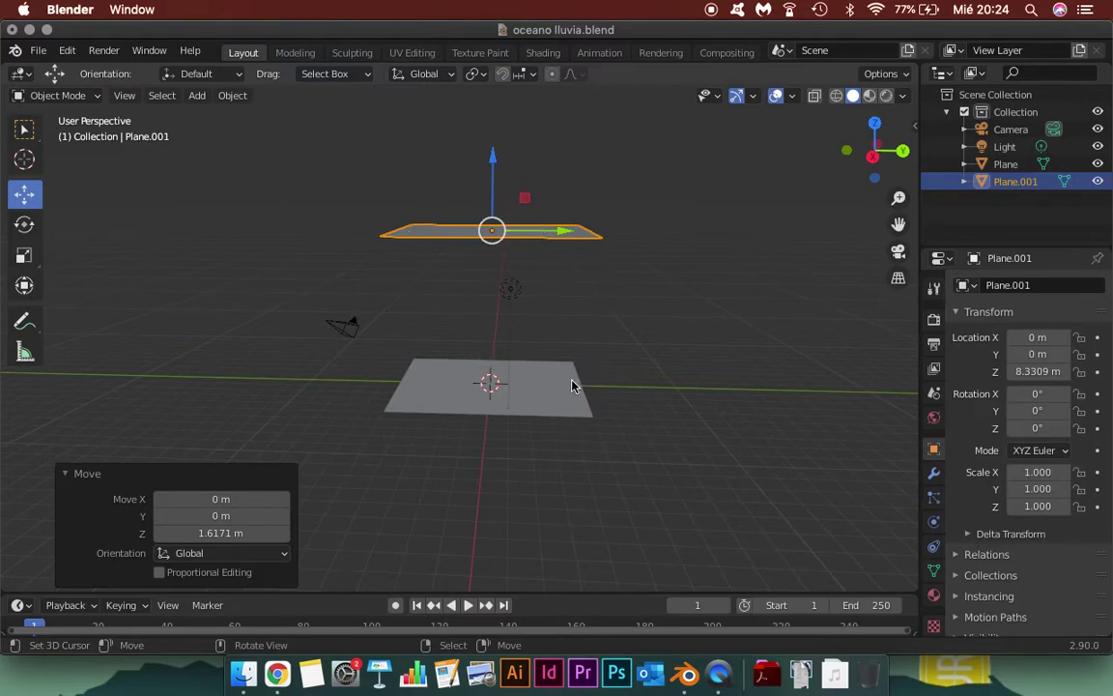
pyautogui.scroll(3, 523, 405)
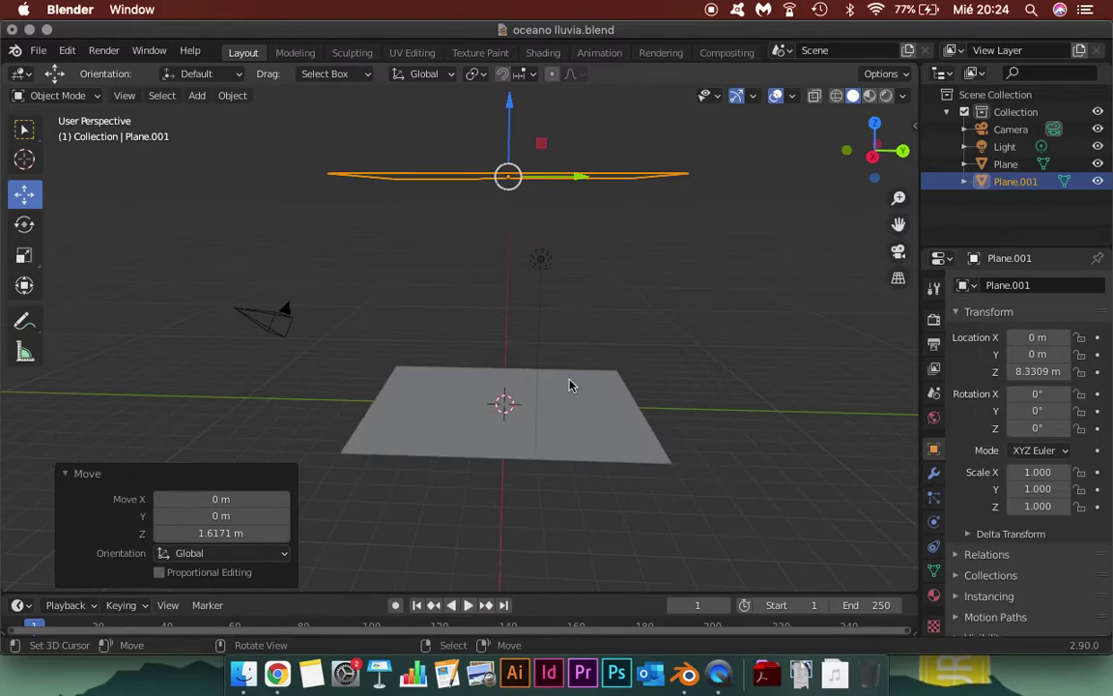
pyautogui.keyDown('shift'); pyautogui.moveTo(677, 290); pyautogui.dragTo(596, 352, button='middle'); pyautogui.keyUp('shift')
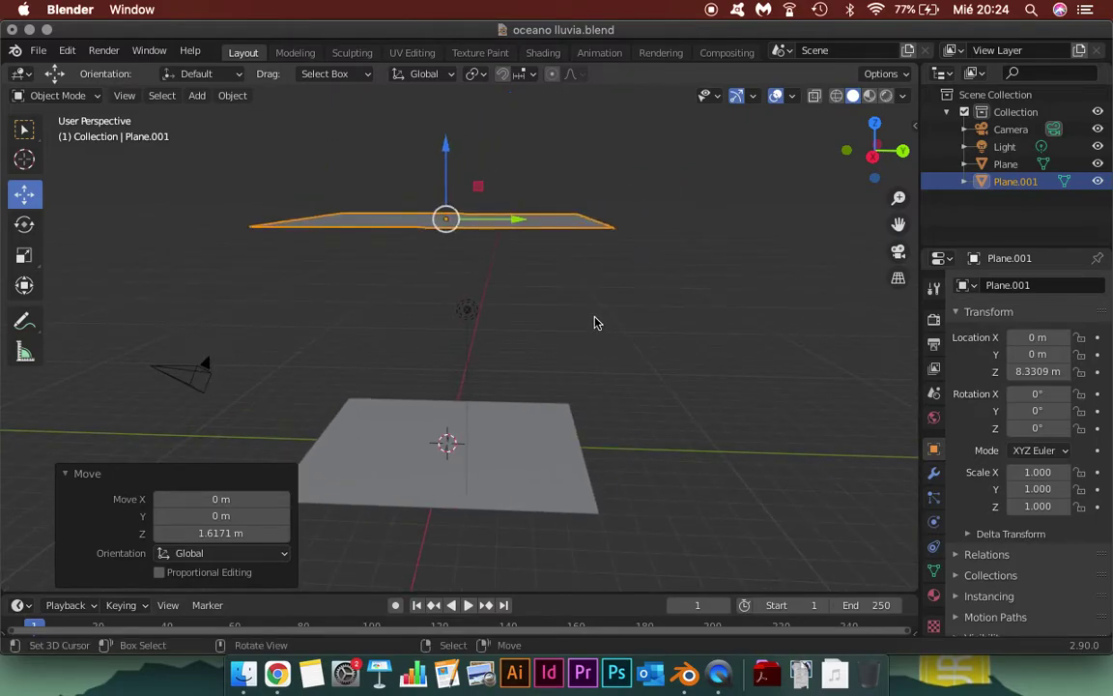
# - Add a particle system to Plane.001 and rename it lluvia
pyautogui.click(934, 500)
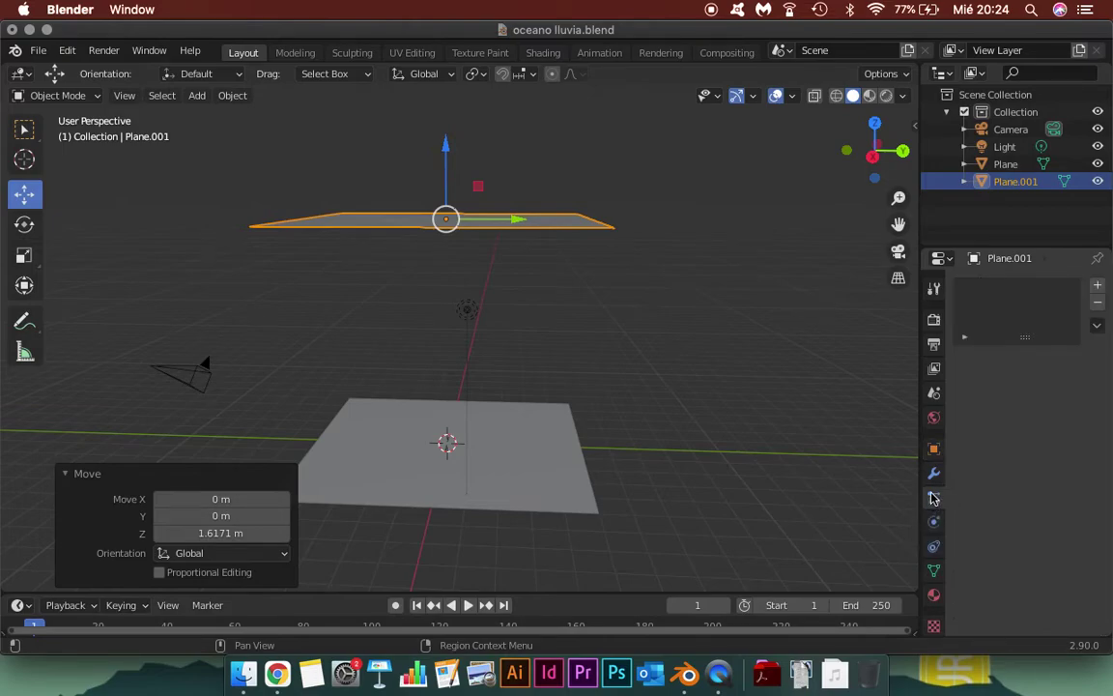
pyautogui.click(1097, 288)
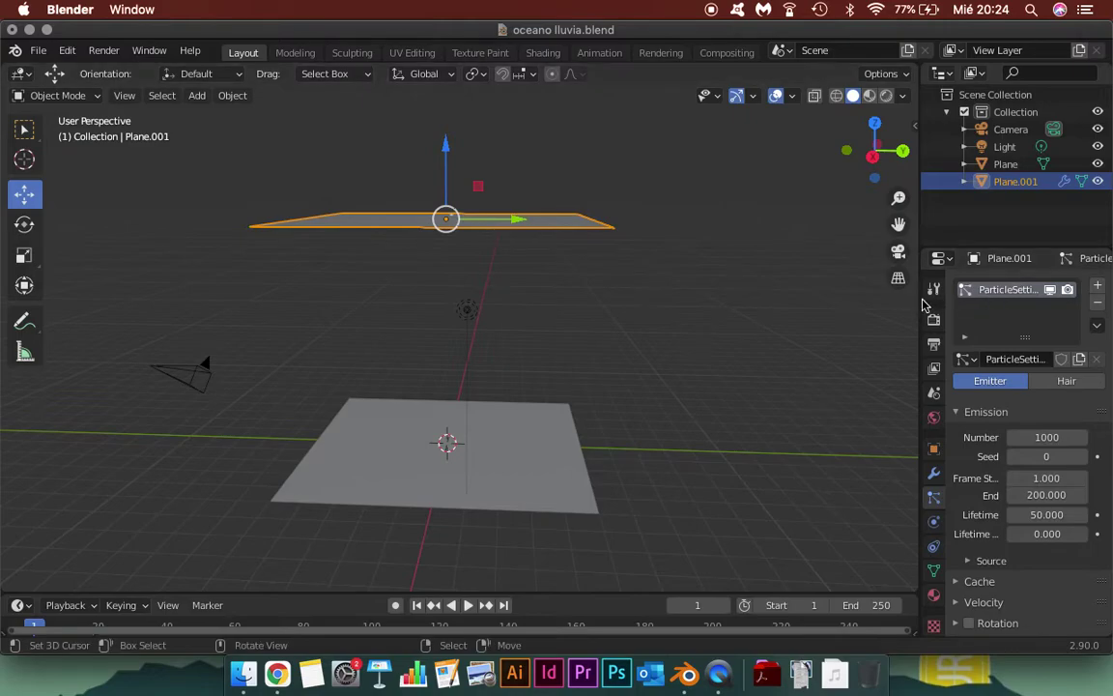
pyautogui.moveTo(920, 300); pyautogui.dragTo(860, 297)
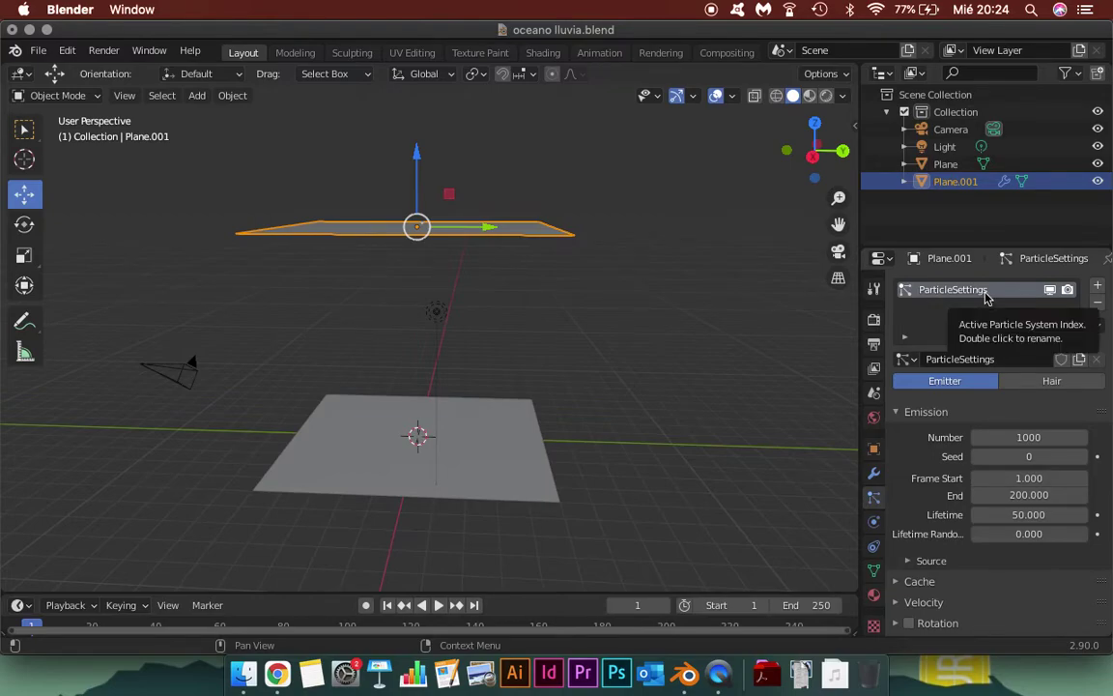
pyautogui.doubleClick(986, 293)
pyautogui.write('ll')
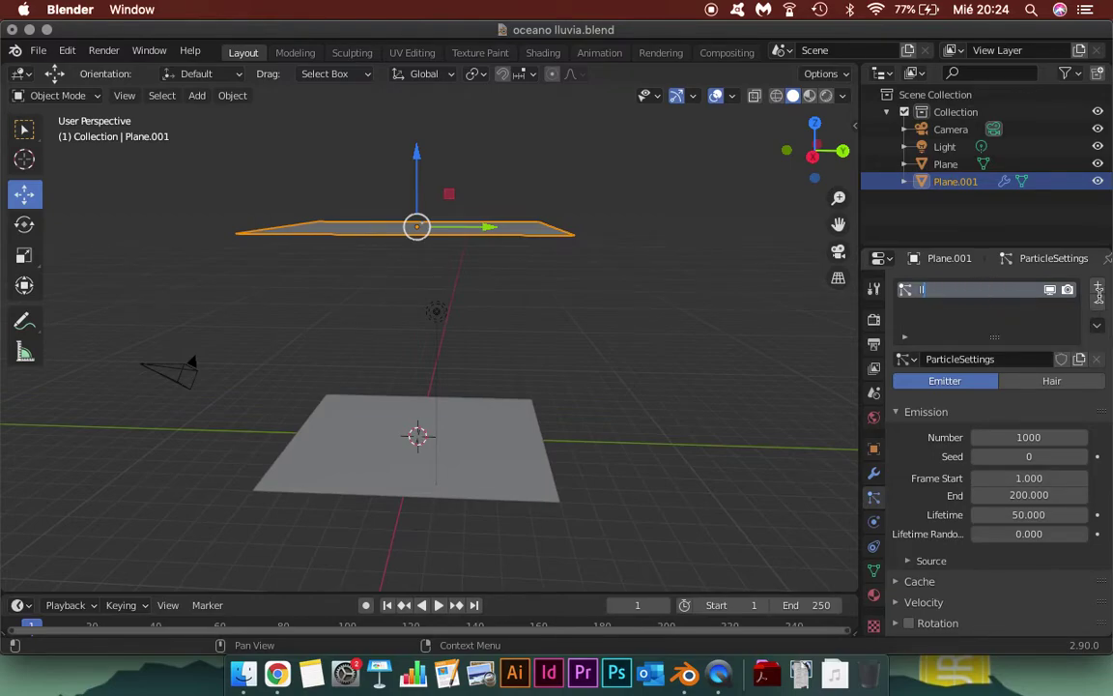
pyautogui.write('uvia')
pyautogui.press('Return')
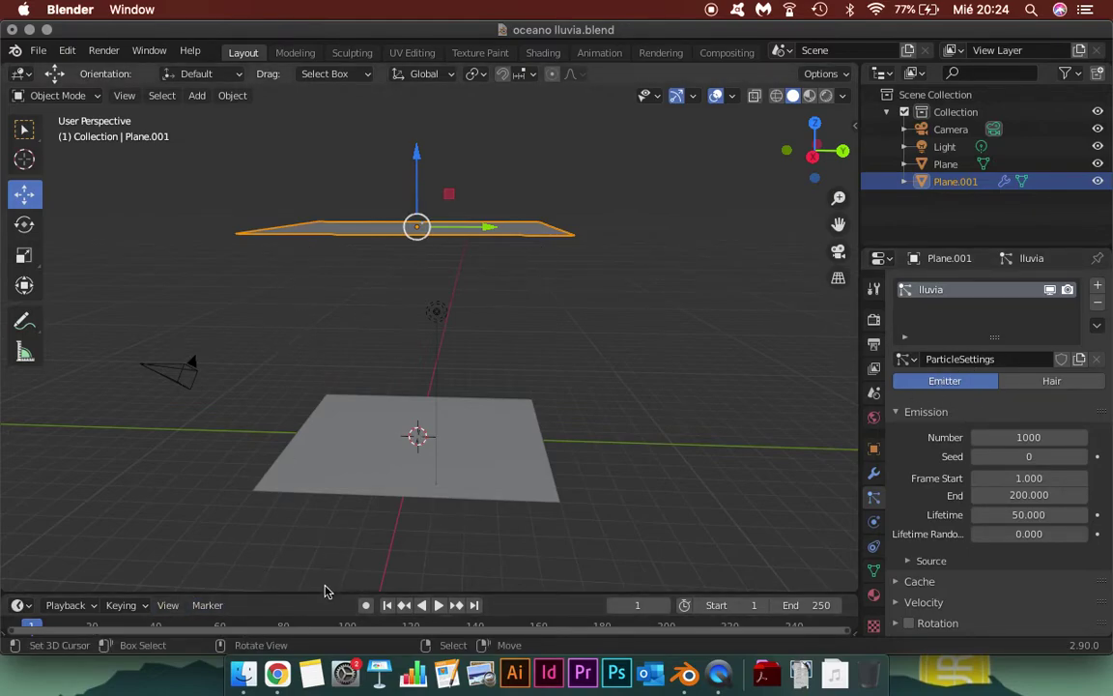
pyautogui.moveTo(321, 594); pyautogui.dragTo(322, 527)
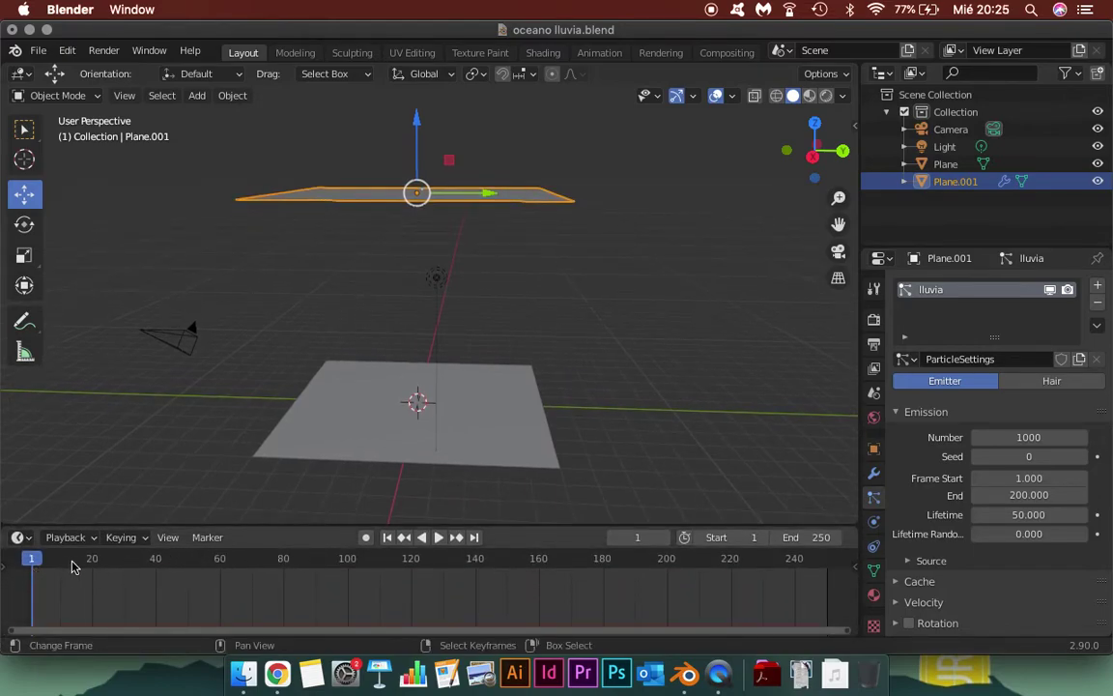
# - Scrub the timeline, then try the Hair particle type and inspect the strands
pyautogui.moveTo(32, 565)
pyautogui.mouseDown()
pyautogui.moveTo(181, 568)
pyautogui.moveTo(271, 577)
pyautogui.moveTo(74, 571)
pyautogui.moveTo(287, 588)
pyautogui.moveTo(30, 588)
pyautogui.mouseUp()
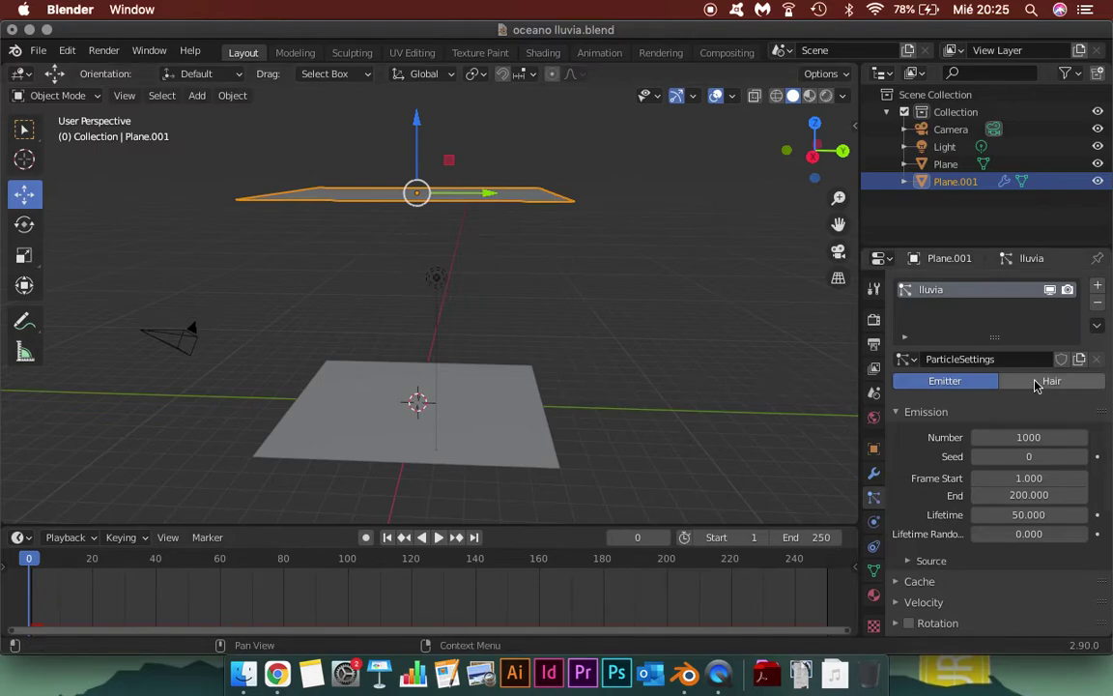
pyautogui.click(1035, 384)
pyautogui.moveTo(550, 360)
pyautogui.mouseDown(button='middle')
pyautogui.moveTo(547, 448)
pyautogui.moveTo(405, 504)
pyautogui.moveTo(403, 418)
pyautogui.moveTo(603, 404)
pyautogui.moveTo(584, 433)
pyautogui.moveTo(544, 432)
pyautogui.mouseUp(button='middle')
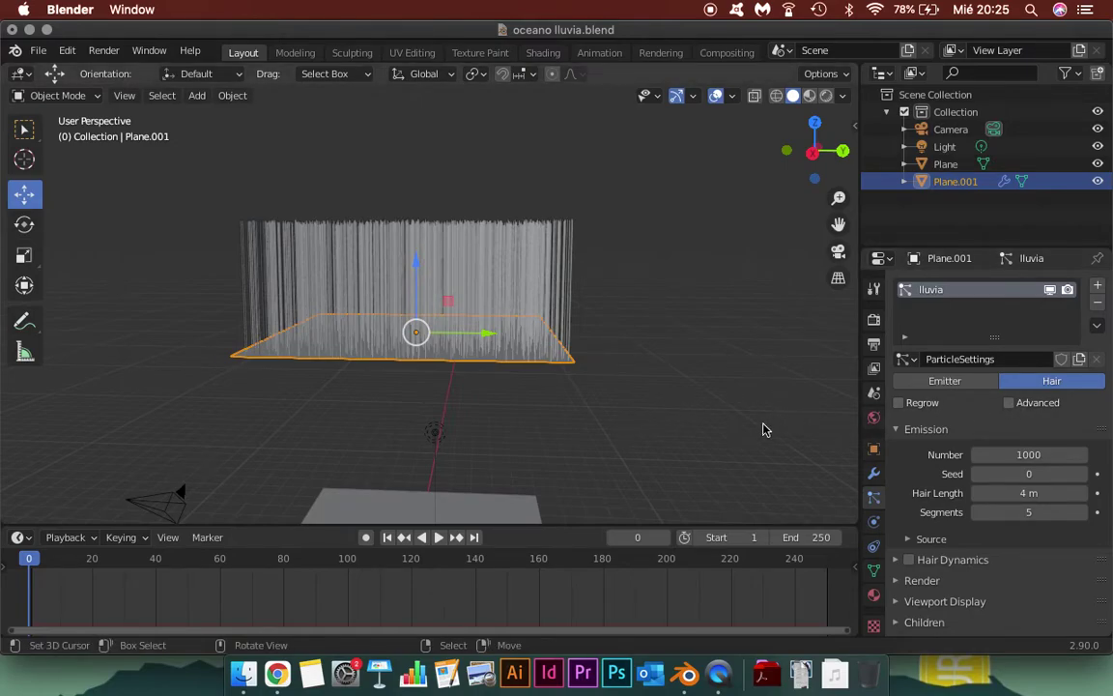
pyautogui.moveTo(753, 427)
pyautogui.mouseDown(button='middle')
pyautogui.moveTo(633, 417)
pyautogui.moveTo(574, 466)
pyautogui.moveTo(609, 485)
pyautogui.moveTo(730, 432)
pyautogui.moveTo(704, 454)
pyautogui.mouseUp(button='middle')
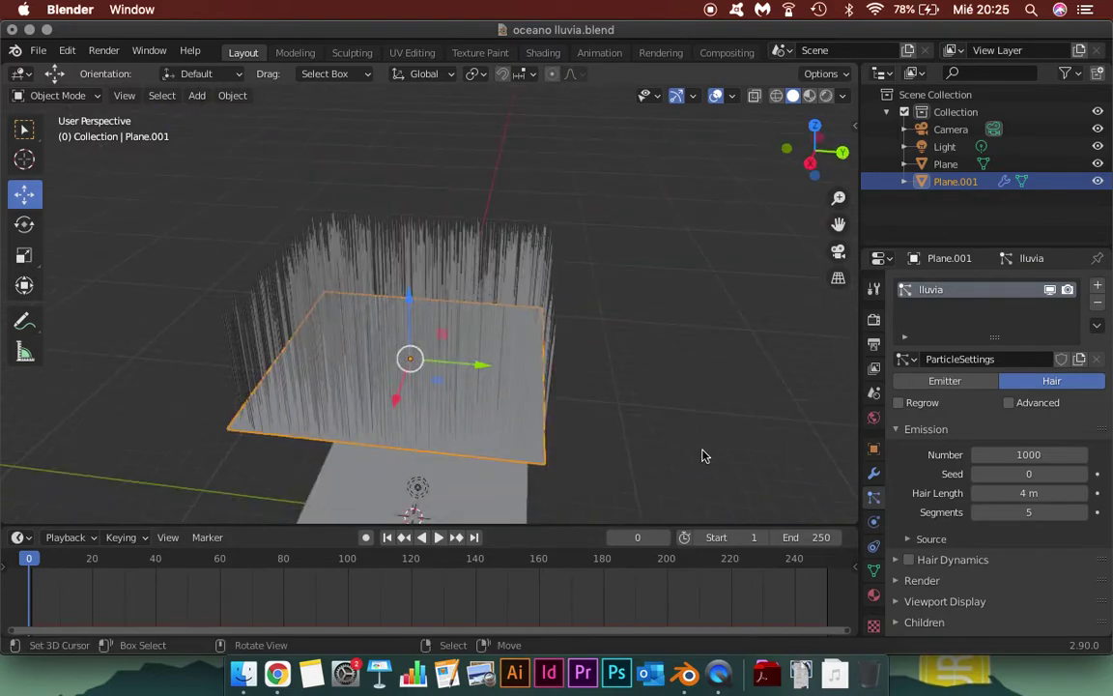
pyautogui.press('KP_1')
pyautogui.moveTo(795, 427)
pyautogui.mouseDown(button='middle')
pyautogui.moveTo(514, 442)
pyautogui.moveTo(444, 427)
pyautogui.mouseUp(button='middle')
# - Switch lluvia back to Emitter and scrub the timeline to preview falling particles
pyautogui.click(945, 381)
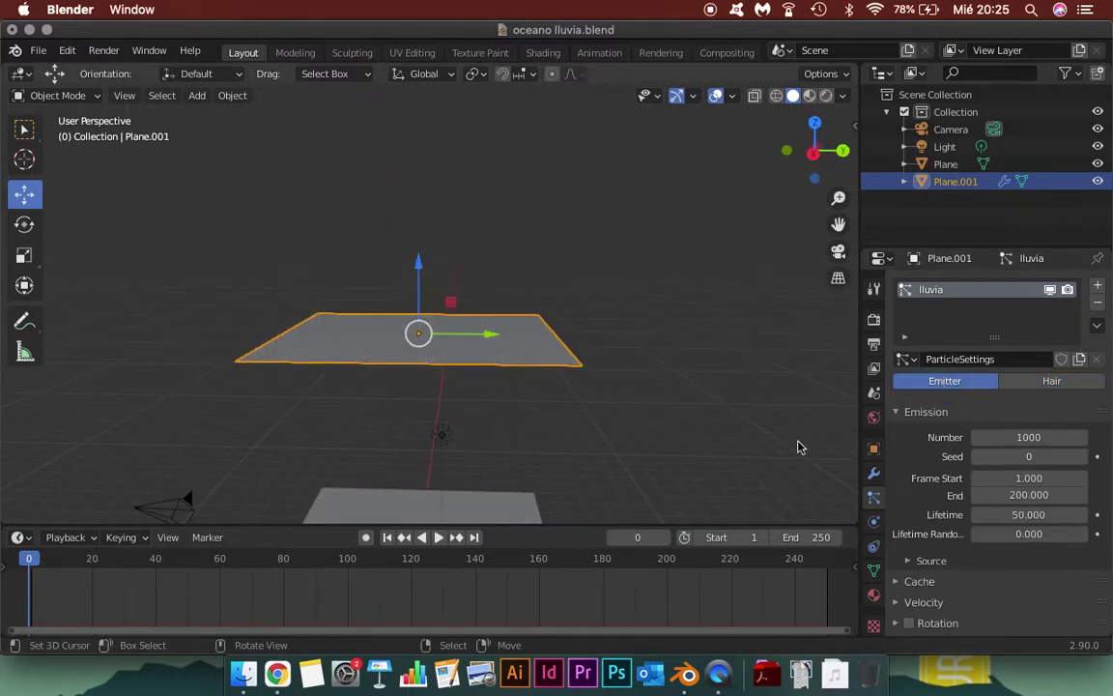
pyautogui.moveTo(665, 377); pyautogui.dragTo(658, 323, button='middle')
pyautogui.moveTo(618, 360)
pyautogui.mouseDown(button='middle')
pyautogui.moveTo(715, 334)
pyautogui.moveTo(673, 349)
pyautogui.mouseUp(button='middle')
pyautogui.moveTo(34, 566)
pyautogui.mouseDown()
pyautogui.moveTo(171, 566)
pyautogui.moveTo(76, 566)
pyautogui.mouseUp()
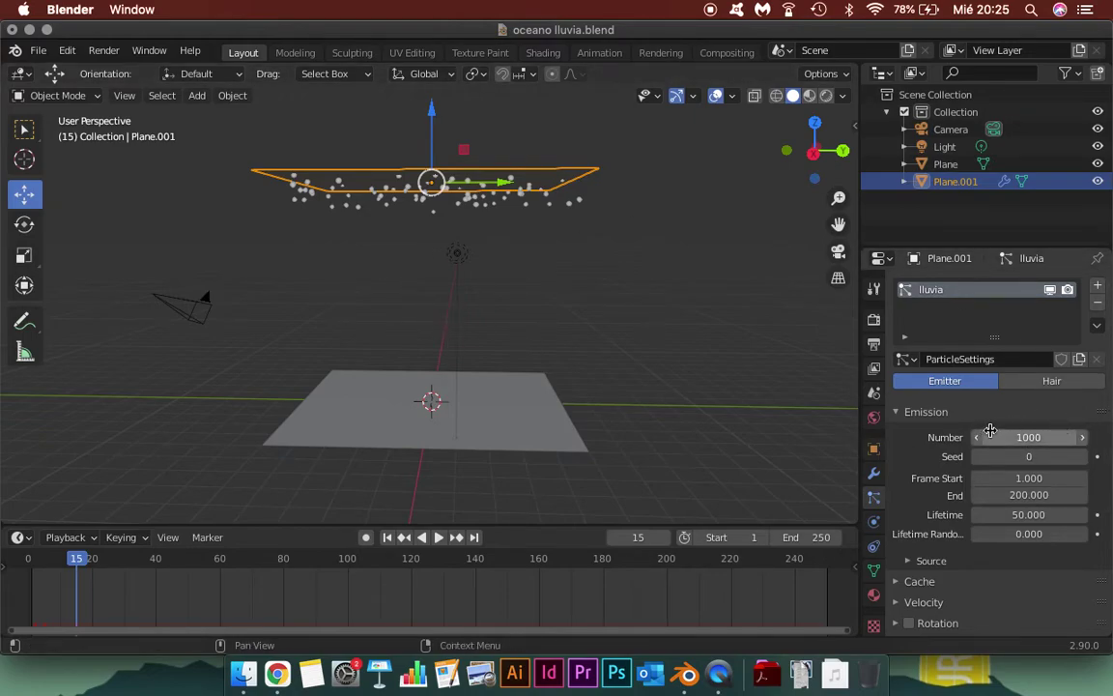
# - Change the lluvia emission number from 1000 to 800
pyautogui.click(1015, 437)
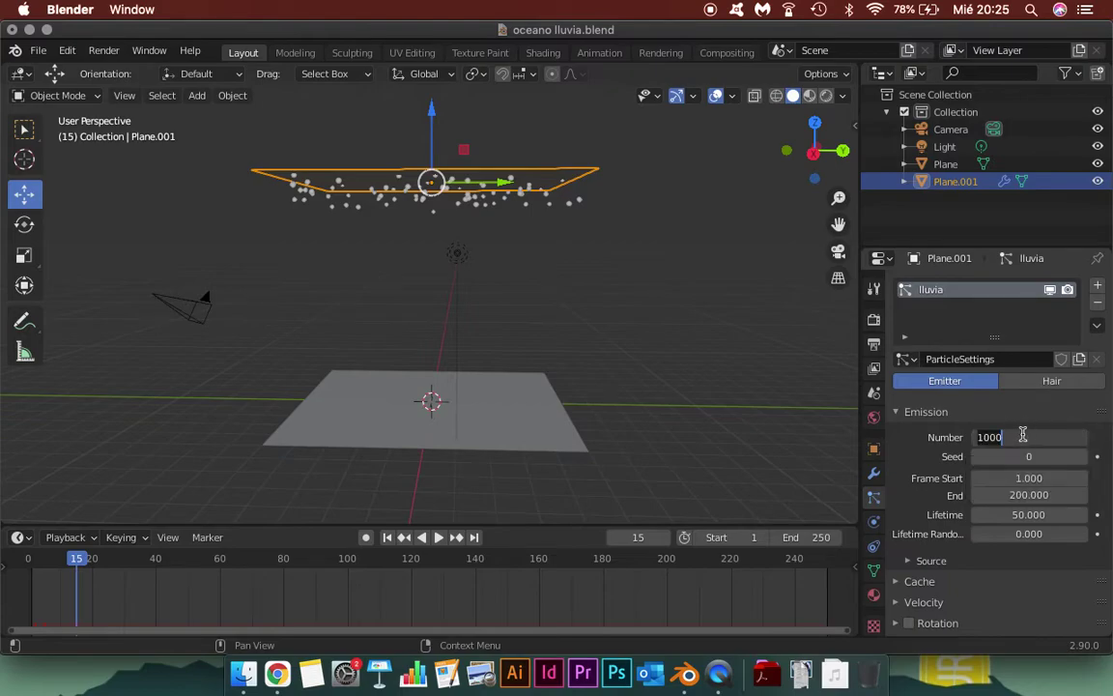
pyautogui.click(79, 560)
pyautogui.moveTo(179, 561); pyautogui.dragTo(226, 560)
pyautogui.click(1028, 439)
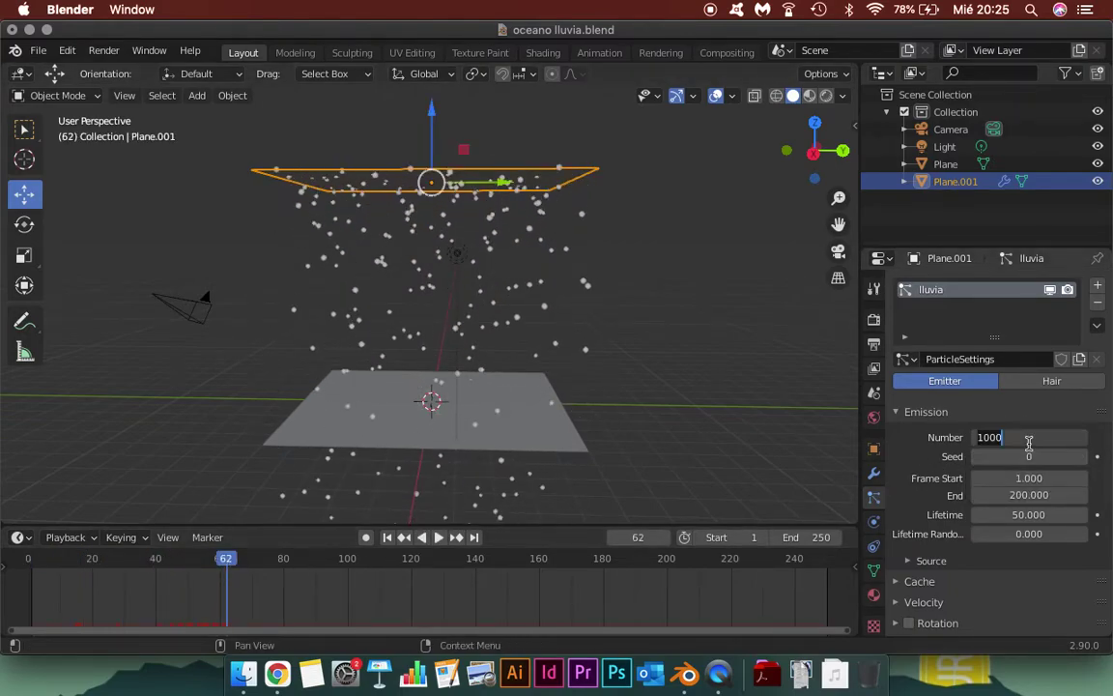
pyautogui.write('8')
pyautogui.press('Return')
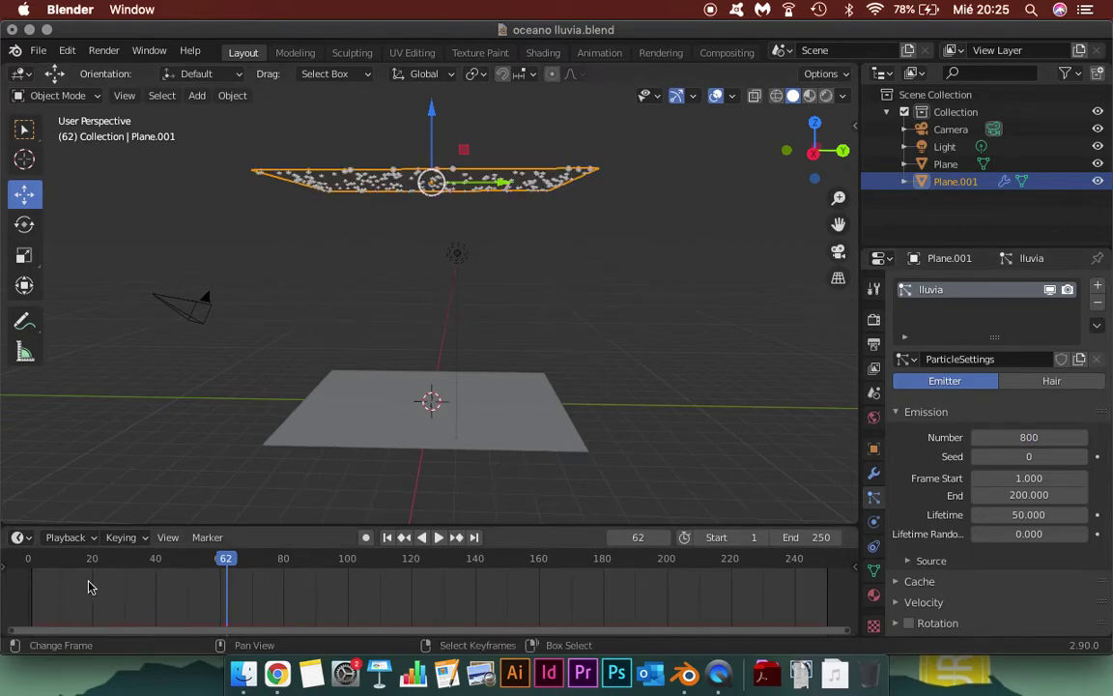
# - Play and scrub the animation from frame 1 to watch the 800 raindrops fall
pyautogui.hotkey('shift', 'Left')
pyautogui.press('space')
pyautogui.moveTo(67, 568); pyautogui.dragTo(225, 565)
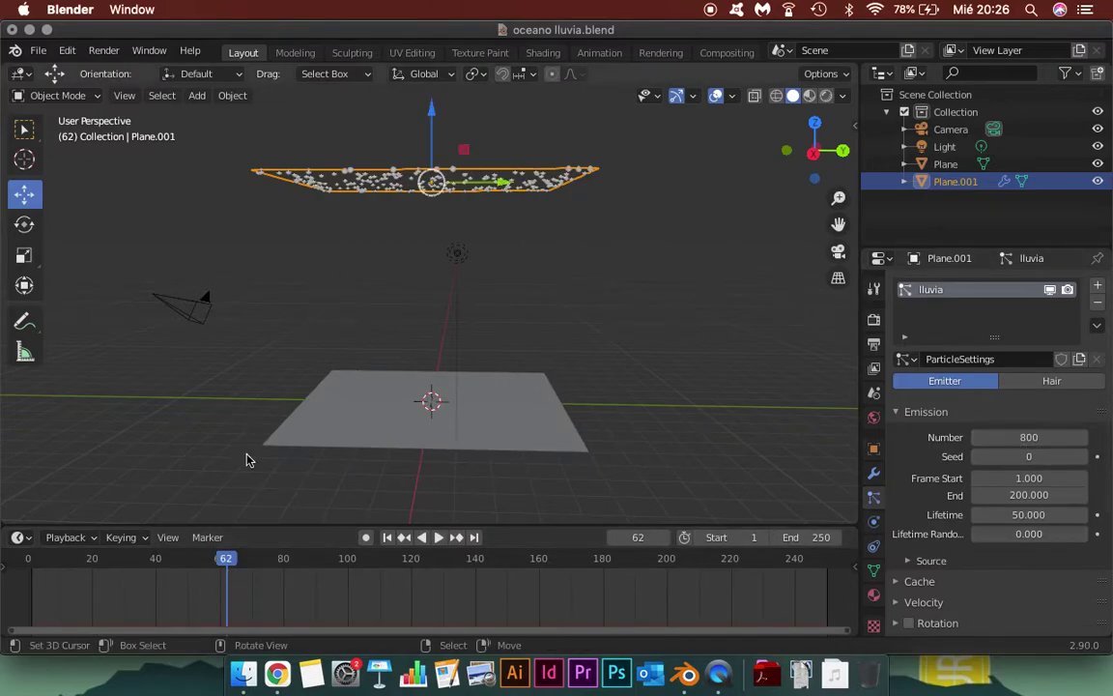
pyautogui.moveTo(193, 558)
pyautogui.mouseDown()
pyautogui.moveTo(188, 570)
pyautogui.moveTo(154, 574)
pyautogui.mouseUp()
pyautogui.click(1024, 436)
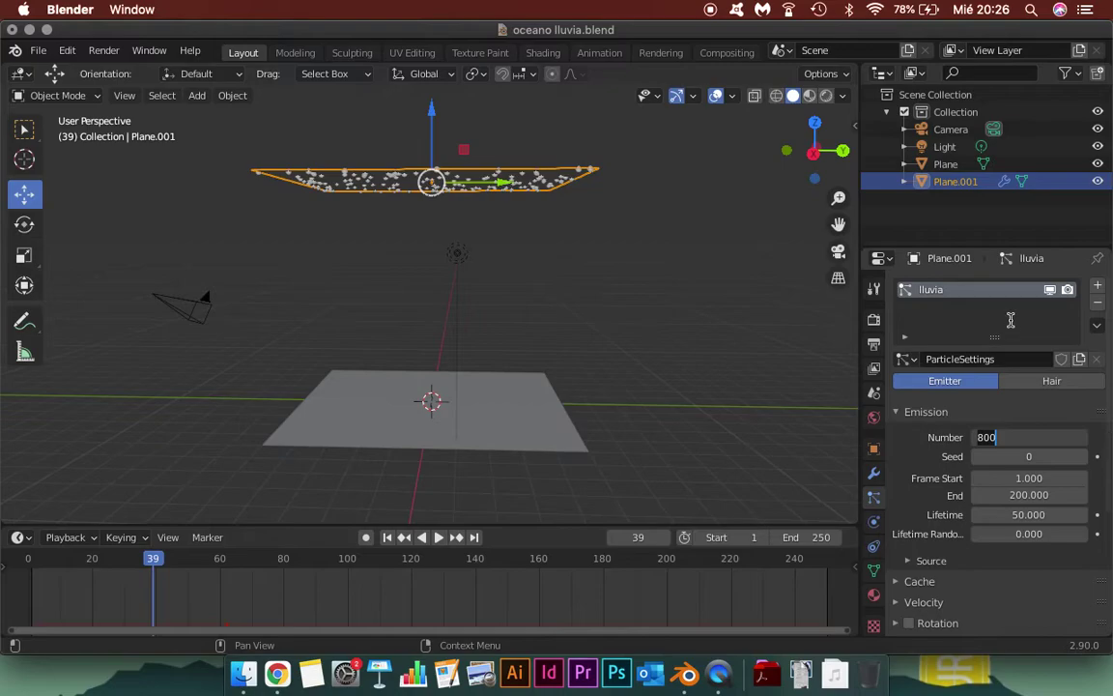
pyautogui.press('Return')
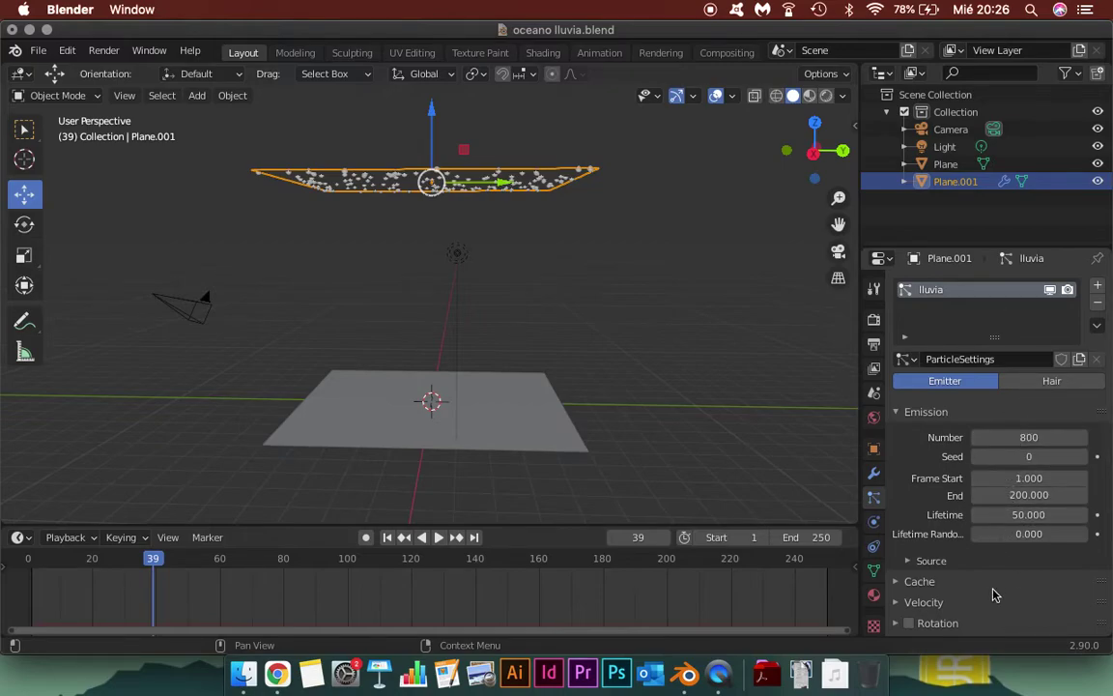
# - Change lluvia's Render As mode from Path to Object
pyautogui.scroll(-3, 992, 594)
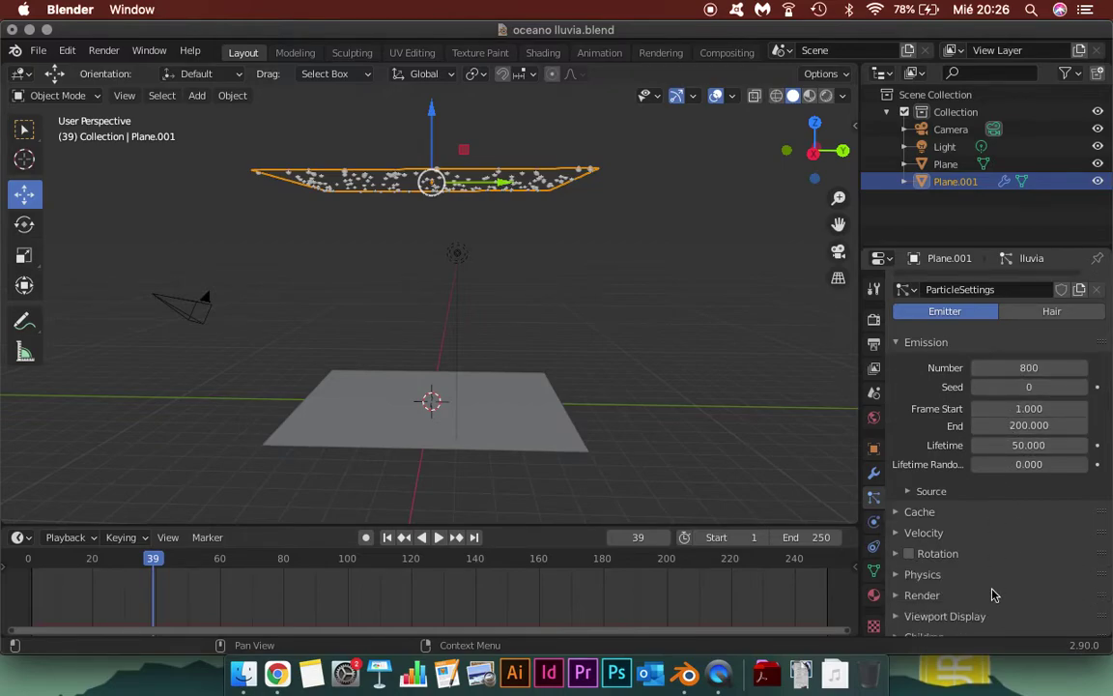
pyautogui.scroll(-3, 992, 594)
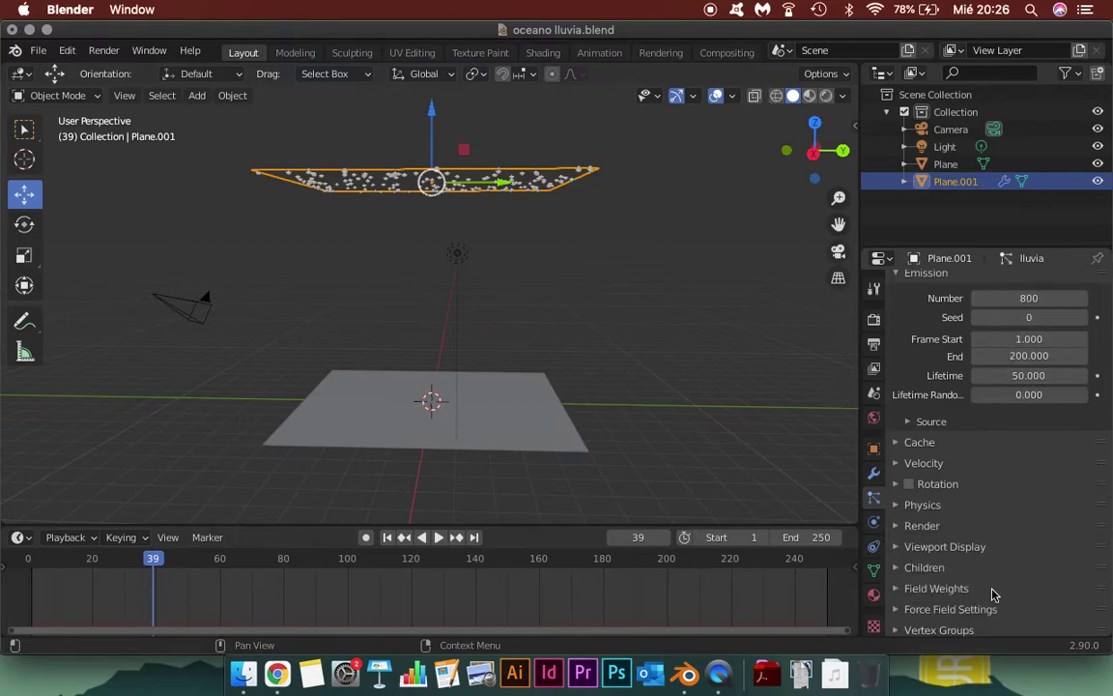
pyautogui.click(923, 524)
pyautogui.scroll(-3, 922, 560)
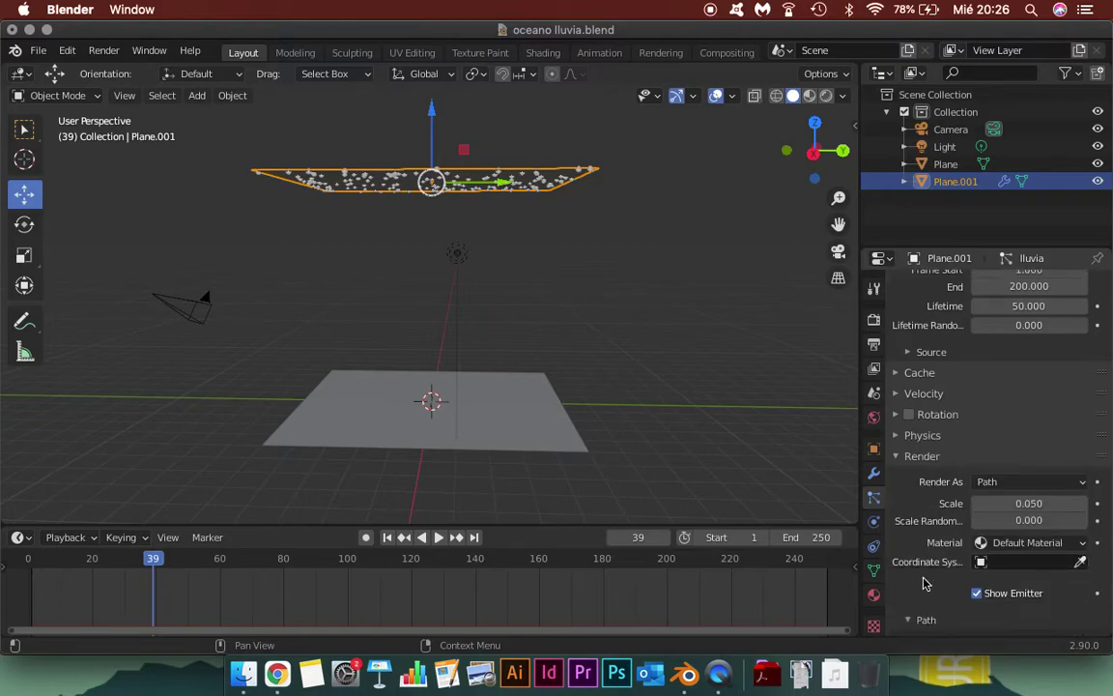
pyautogui.click(1023, 487)
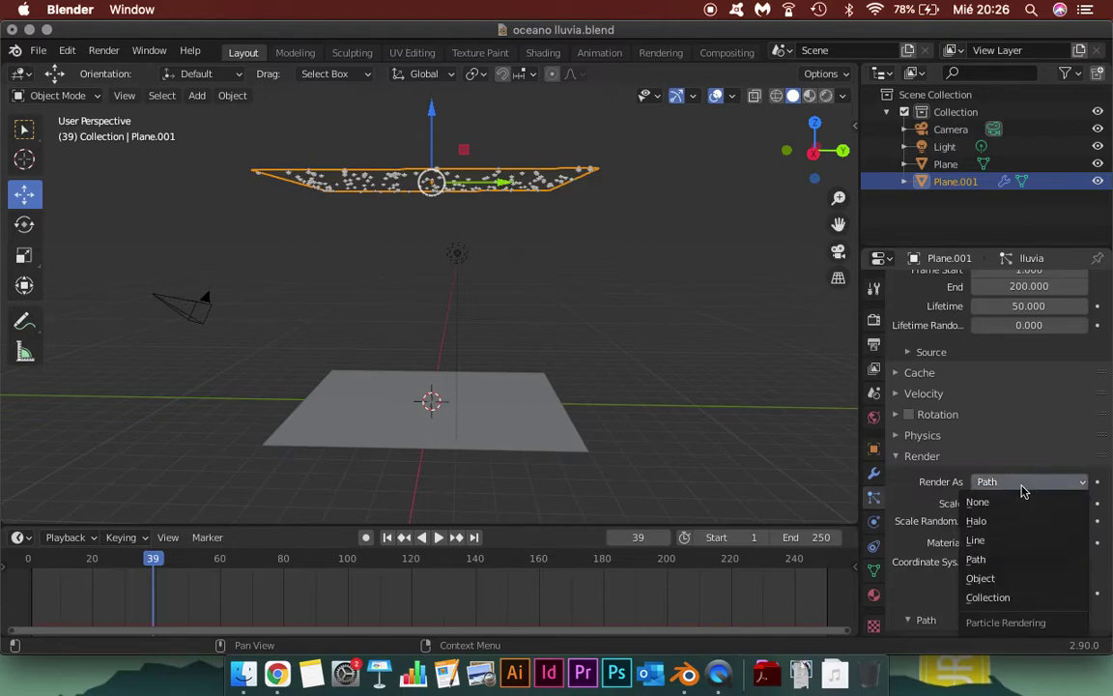
pyautogui.click(1001, 578)
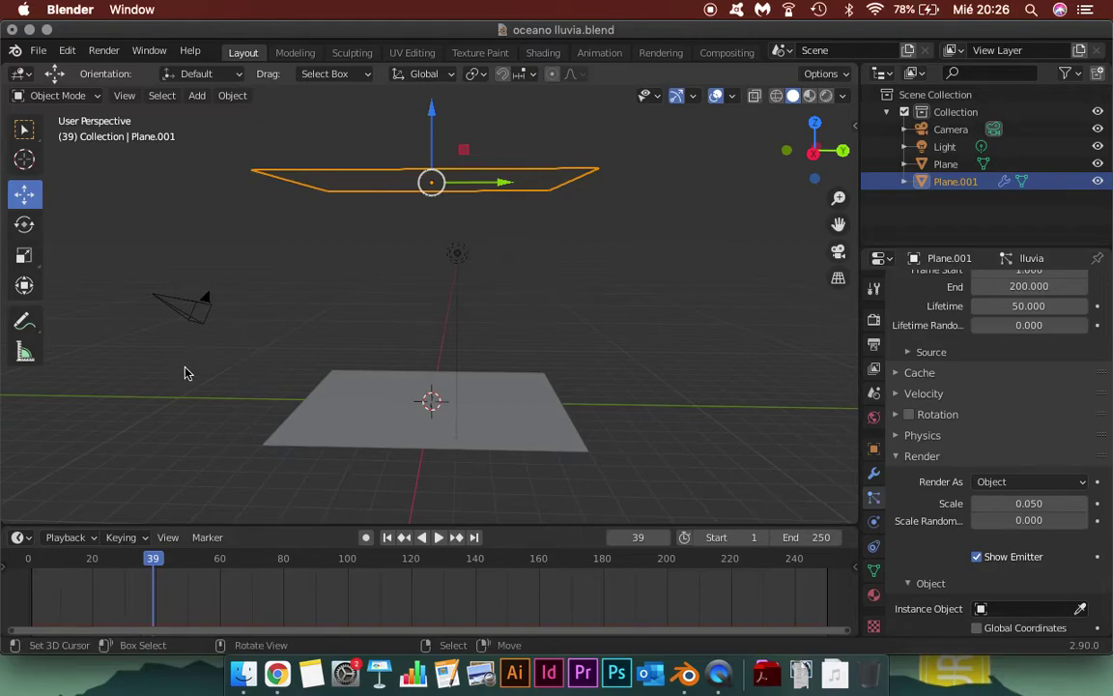
pyautogui.hotkey('shift', 'a')
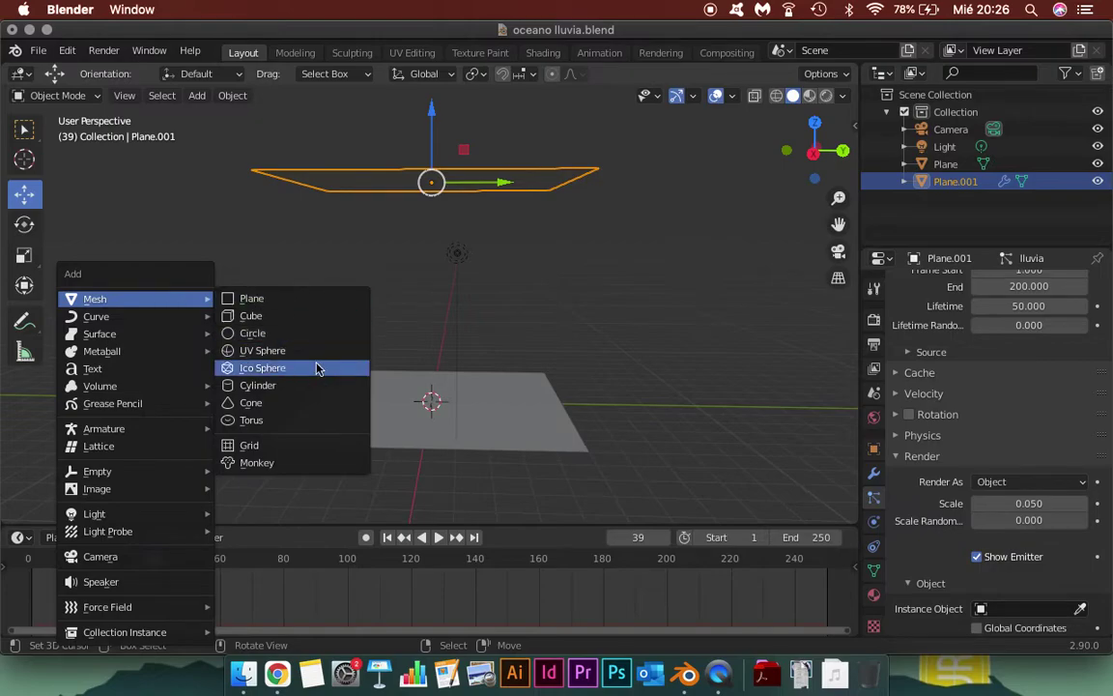
pyautogui.moveTo(95, 298)
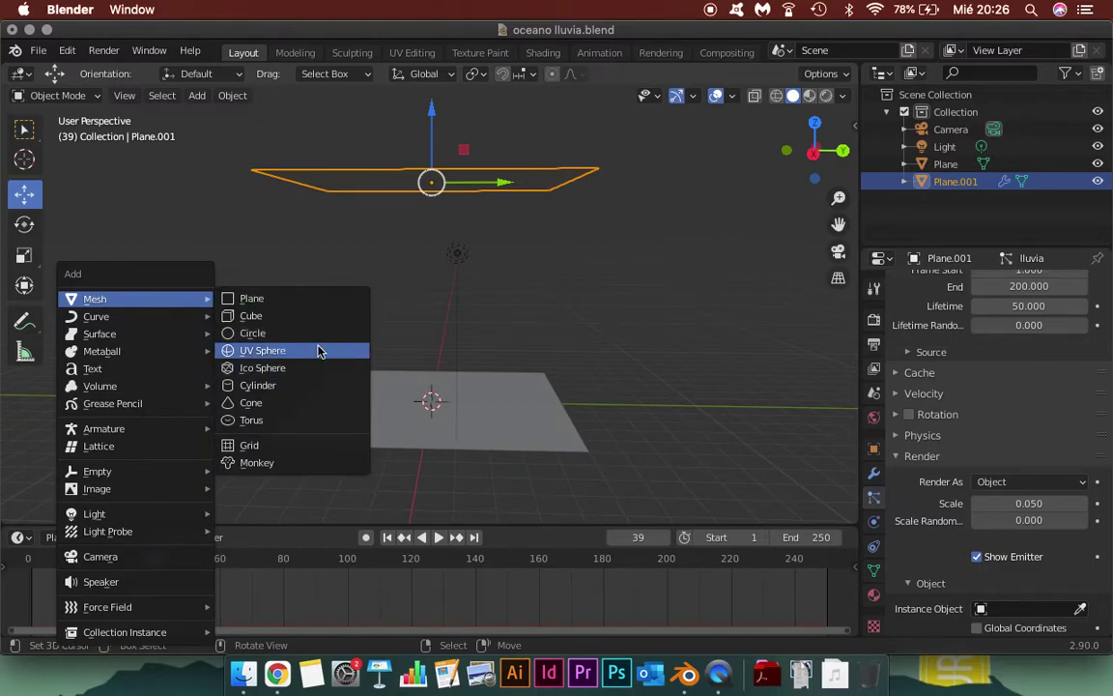
# - Add a UV sphere and move it to Y -14.685 m
pyautogui.click(319, 352)
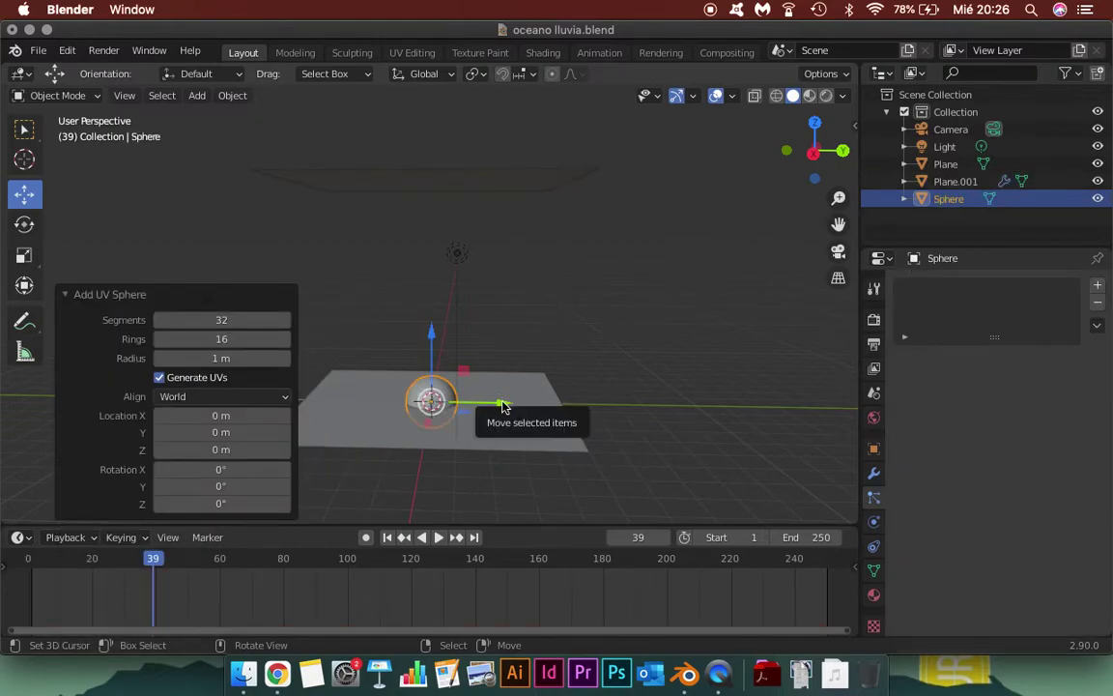
pyautogui.moveTo(501, 407); pyautogui.dragTo(122, 377)
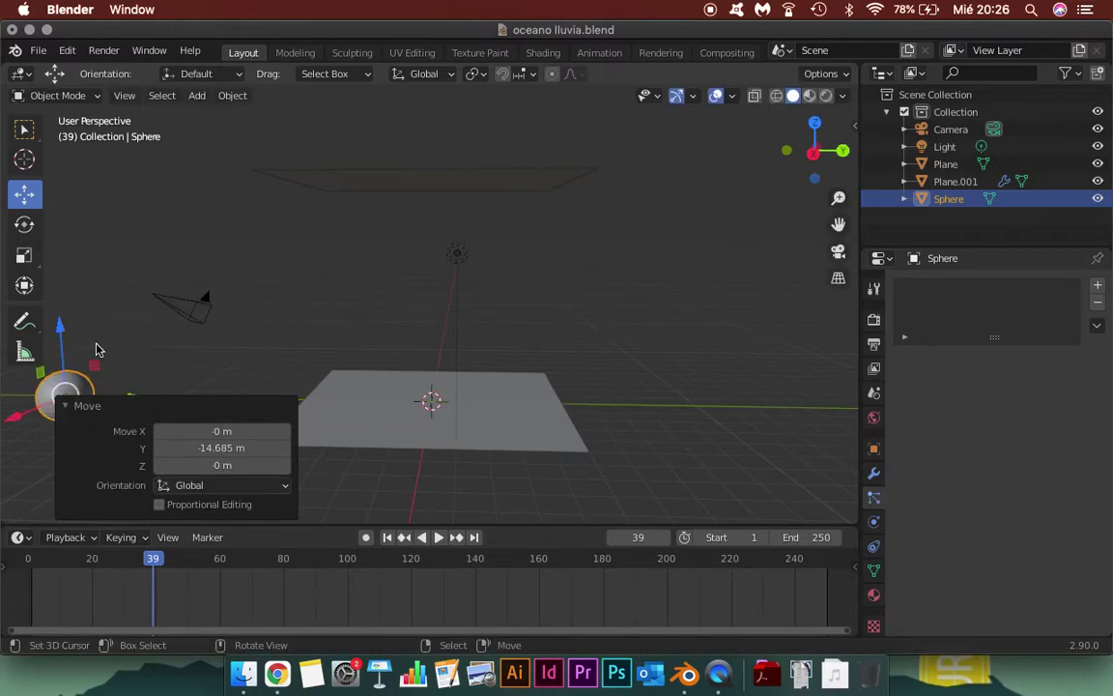
pyautogui.moveTo(174, 300); pyautogui.dragTo(378, 306, button='middle')
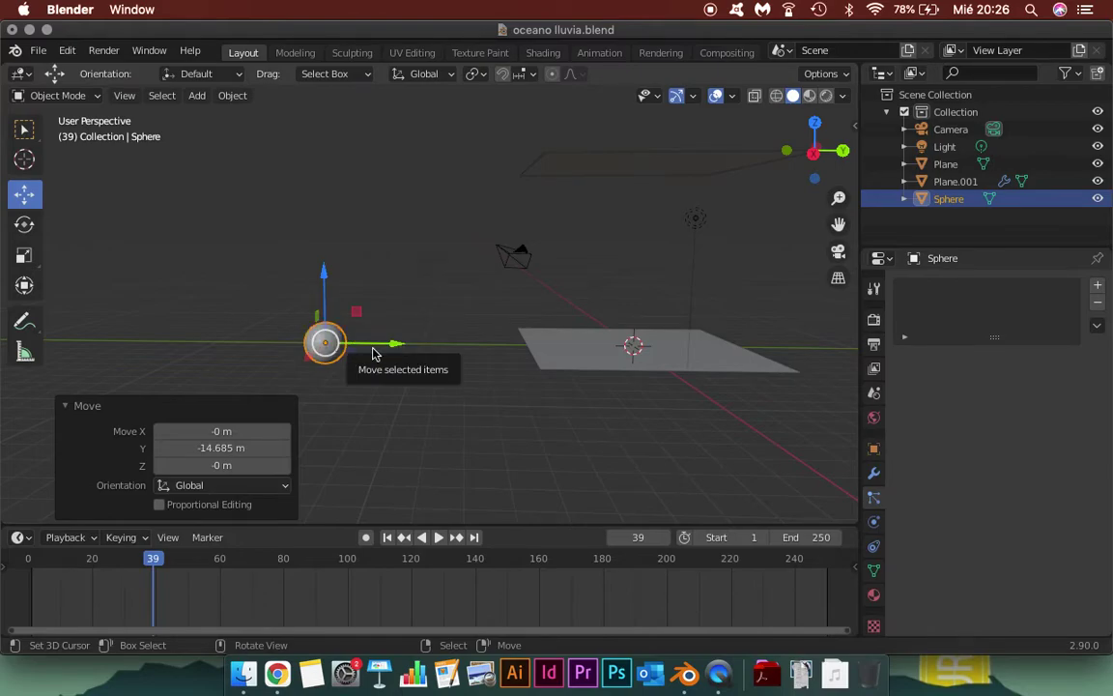
# - Stretch the sphere vertically to Z scale 1.434 and reselect Plane.001
pyautogui.press('s')
pyautogui.press('z')
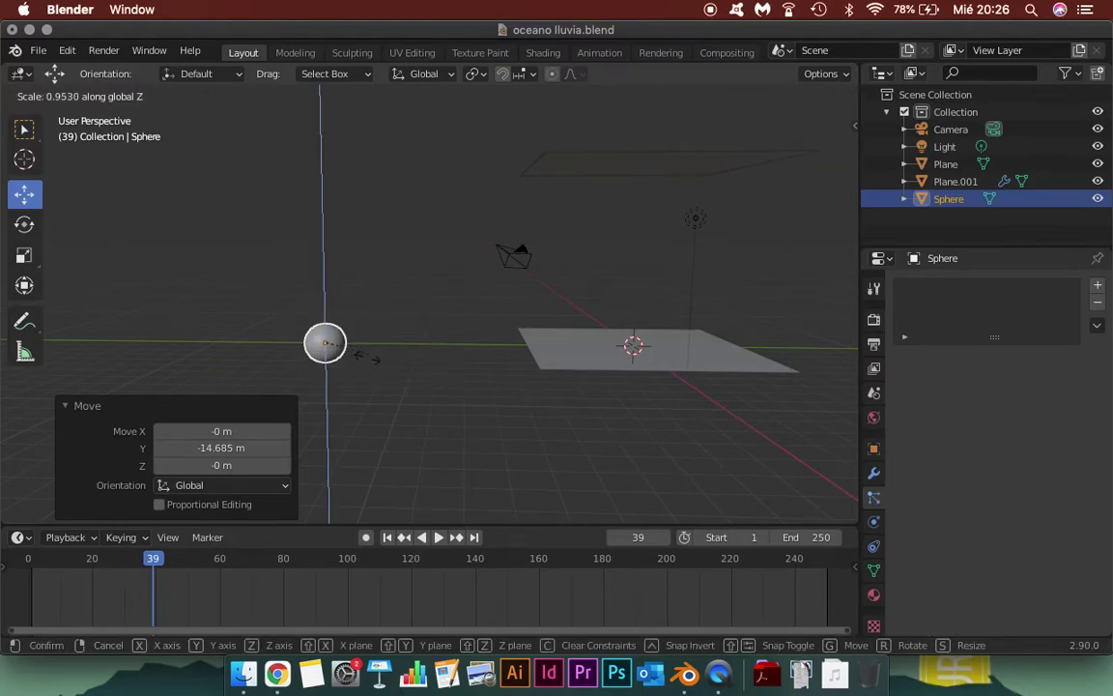
pyautogui.click(358, 405)
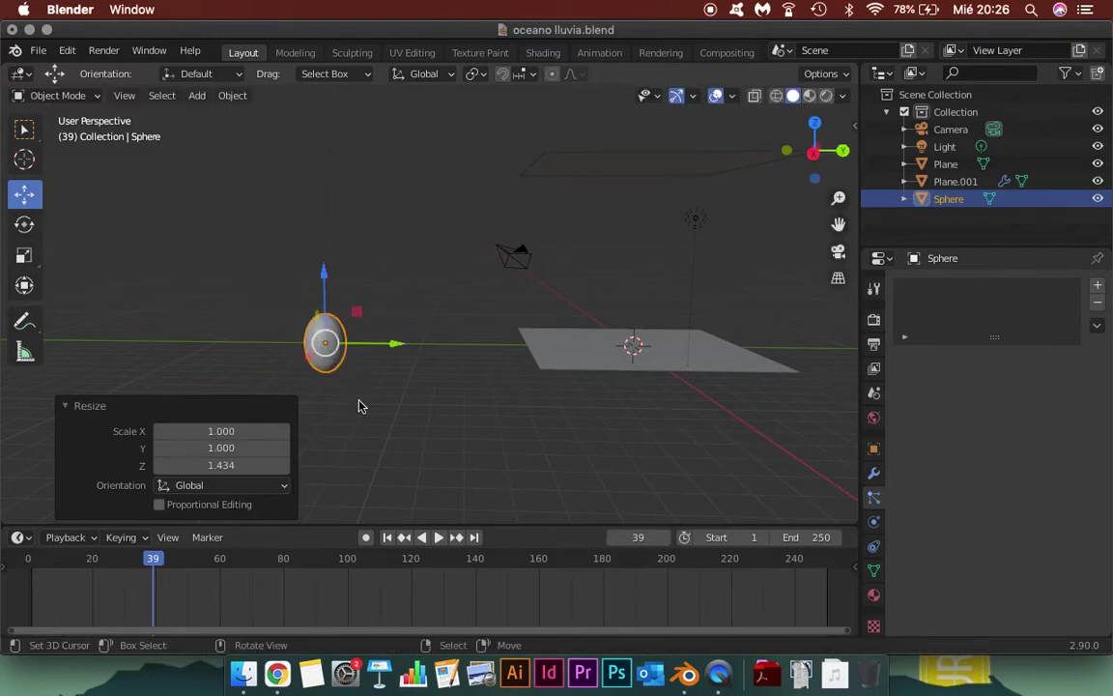
pyautogui.moveTo(573, 362); pyautogui.dragTo(493, 348, button='middle')
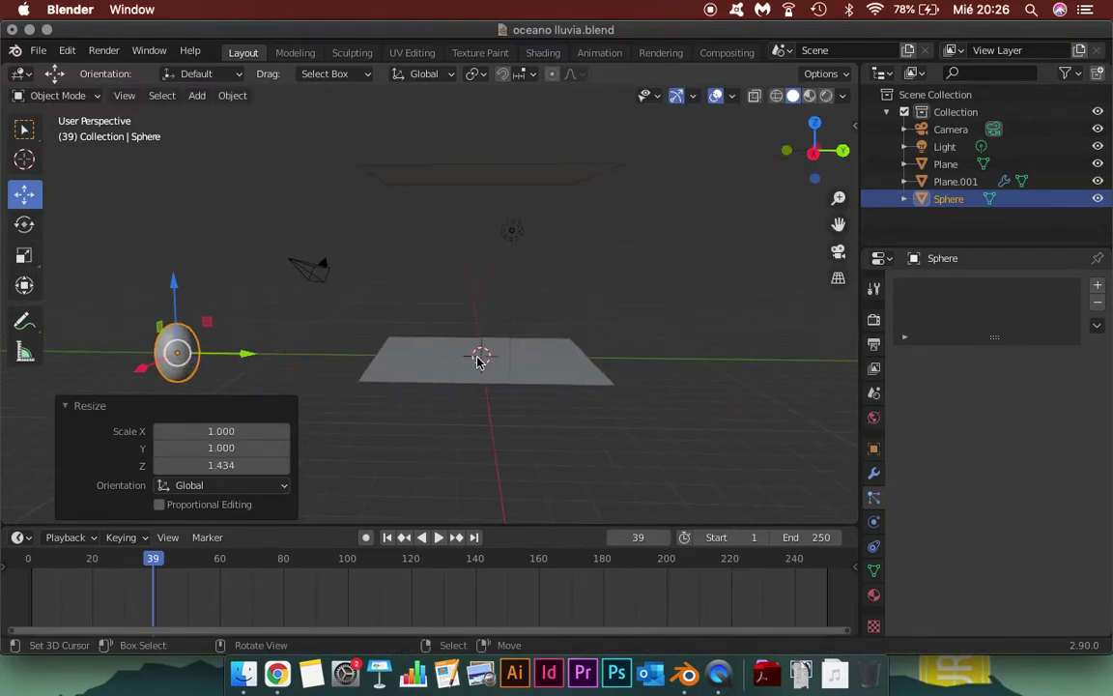
pyautogui.click(484, 179)
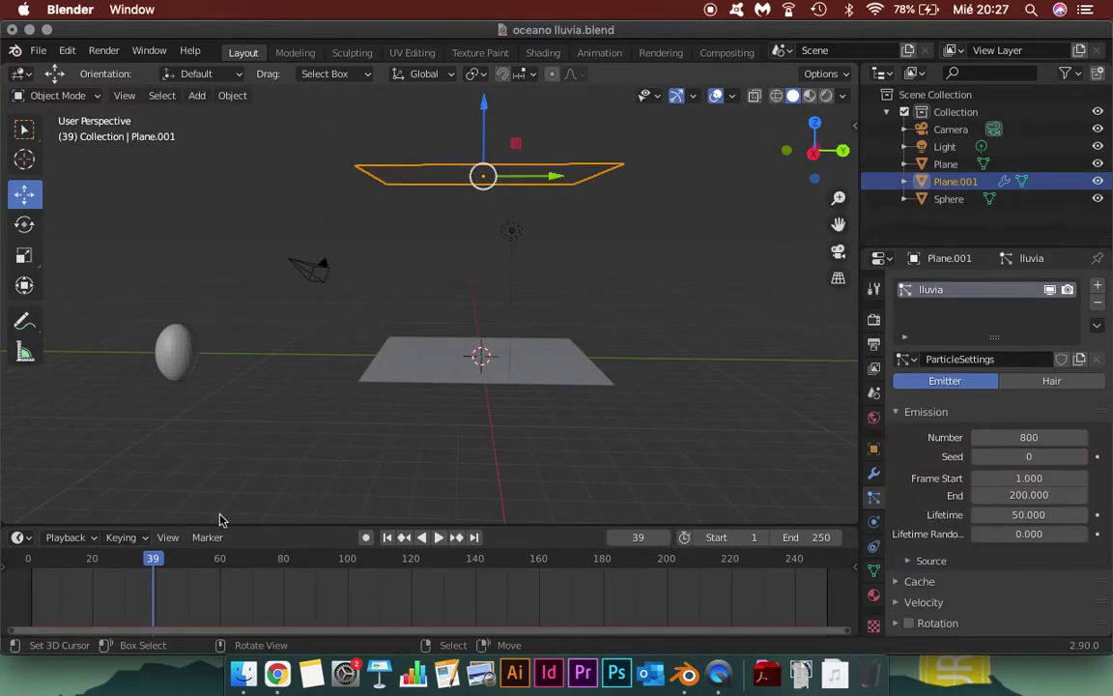
# - Set the Sphere as lluvia's instance object and play the rain up to frame 60
pyautogui.moveTo(126, 560)
pyautogui.mouseDown()
pyautogui.moveTo(310, 556)
pyautogui.moveTo(172, 560)
pyautogui.mouseUp()
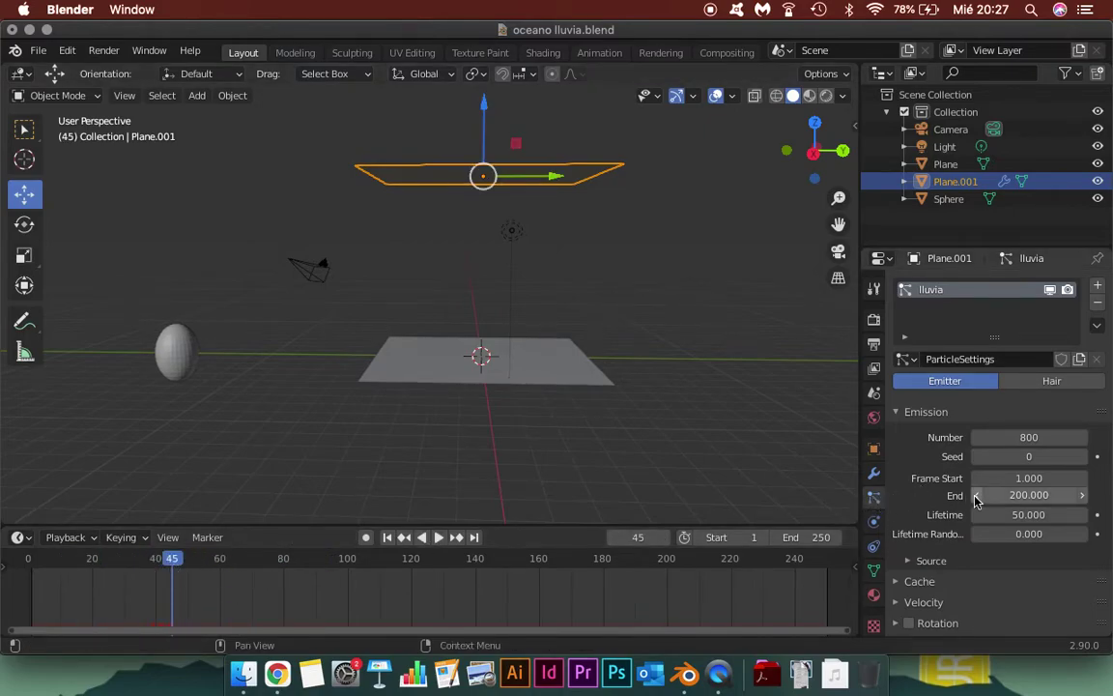
pyautogui.scroll(-3, 985, 504)
pyautogui.scroll(-3, 996, 509)
pyautogui.scroll(-2, 990, 541)
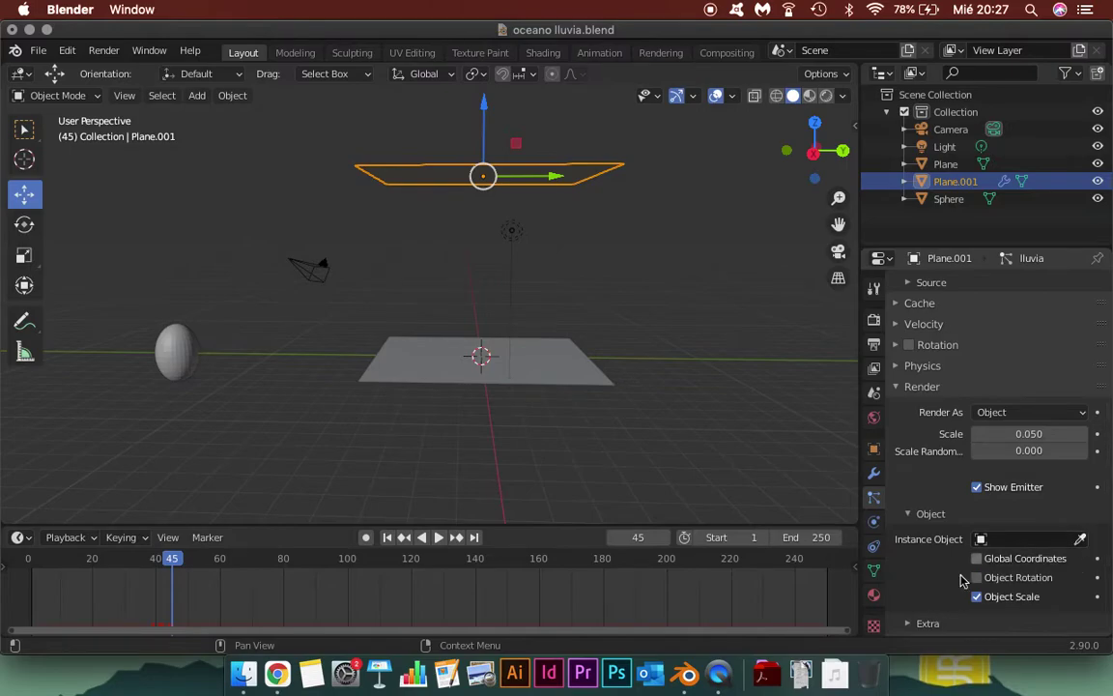
pyautogui.click(1081, 540)
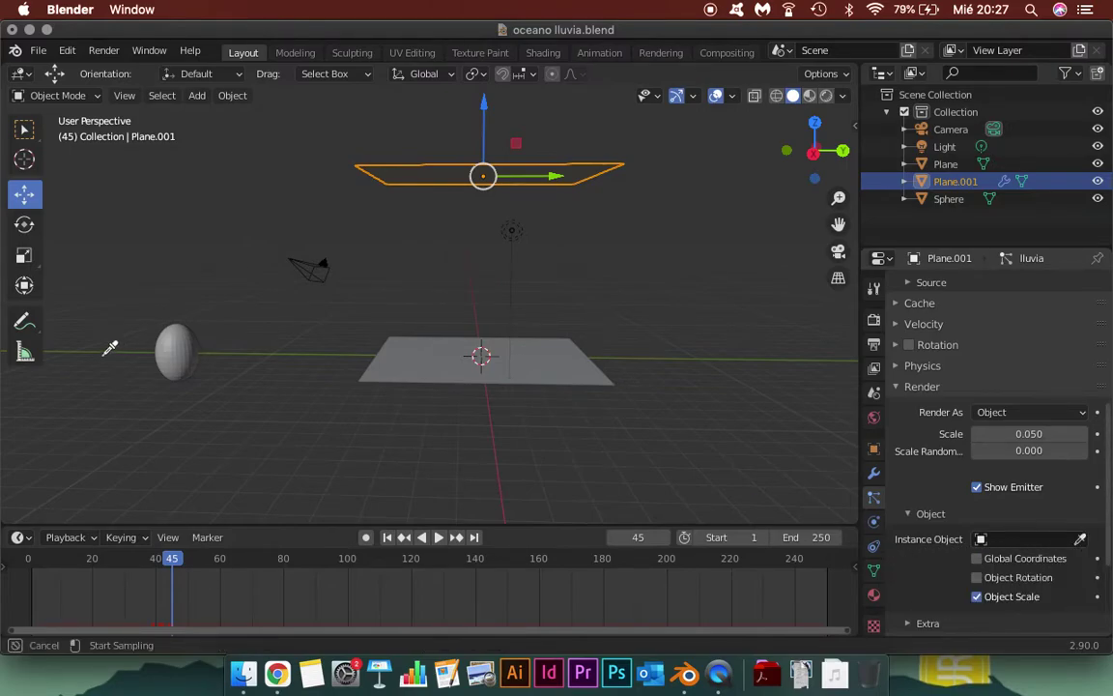
pyautogui.click(163, 354)
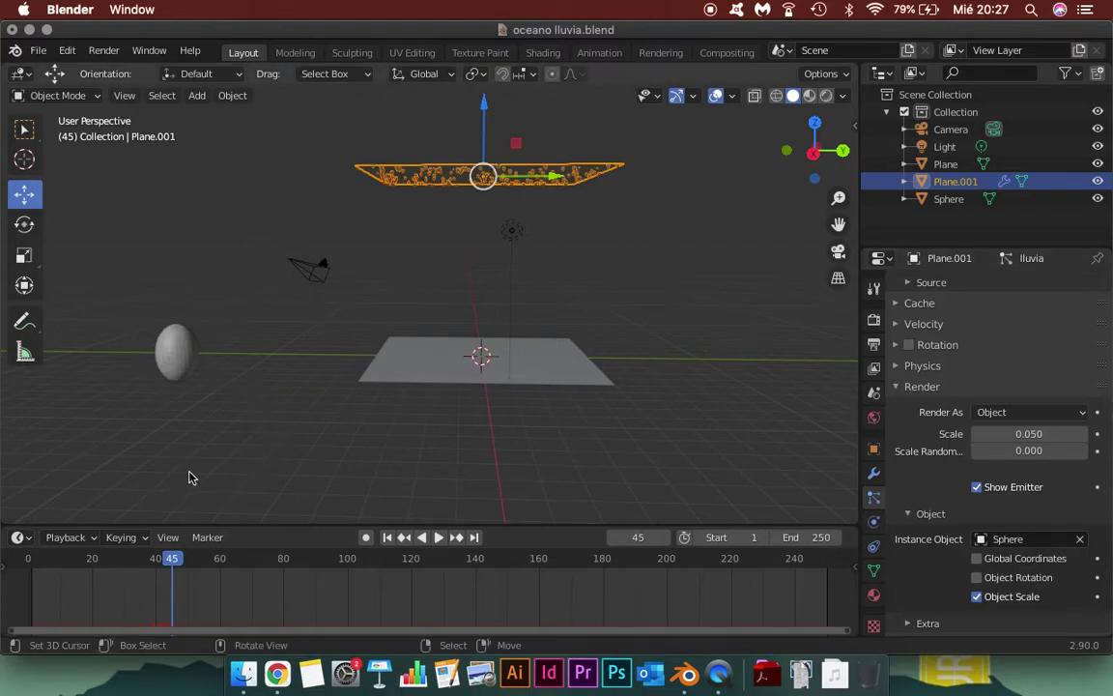
pyautogui.press('space')
pyautogui.moveTo(95, 560); pyautogui.dragTo(224, 568)
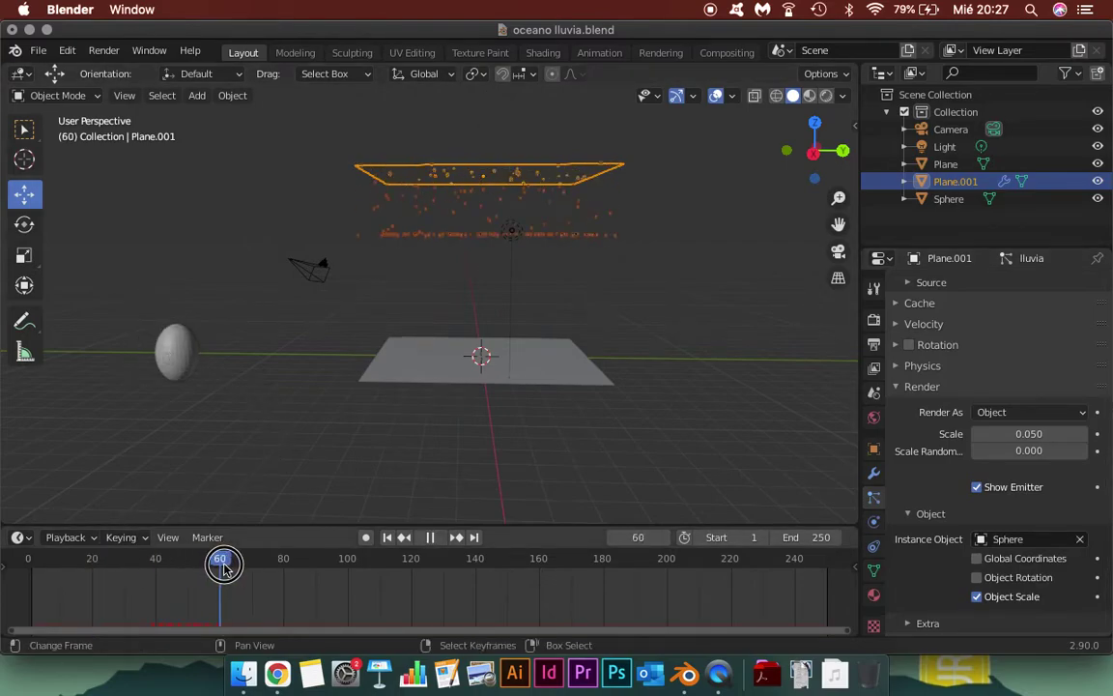
# - Stop playback, try a particle scale of 1, then undo back to 0.050
pyautogui.press('space')
pyautogui.scroll(5, 460, 328)
pyautogui.scroll(3, 460, 329)
pyautogui.scroll(-2, 460, 329)
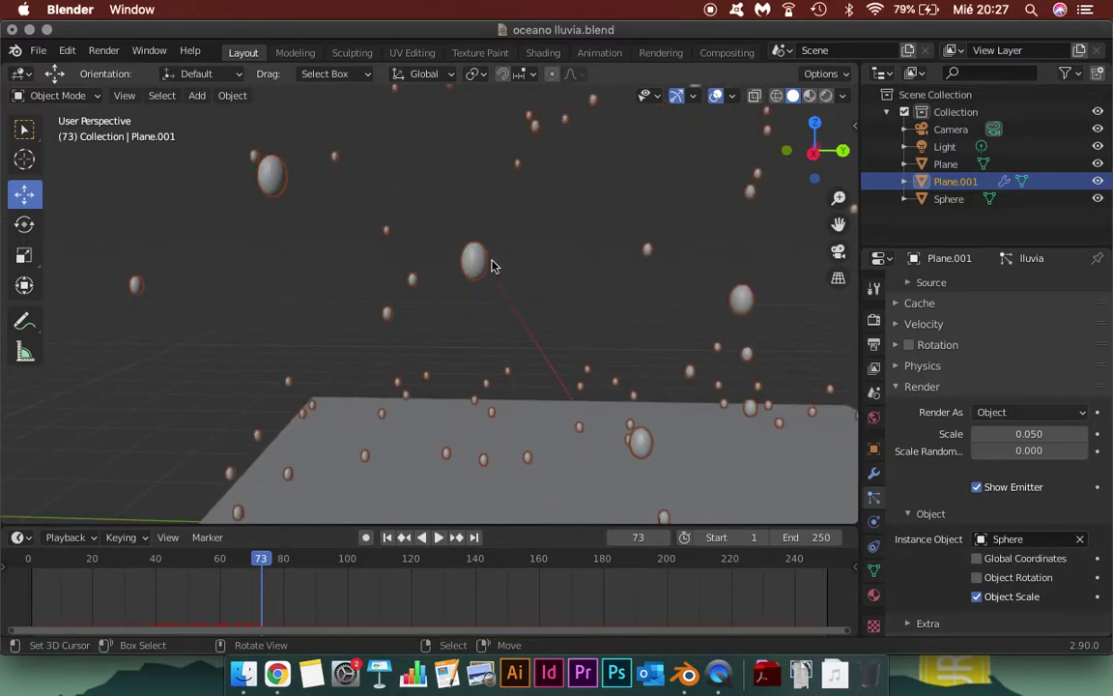
pyautogui.scroll(-3, 428, 273)
pyautogui.scroll(-4, 428, 273)
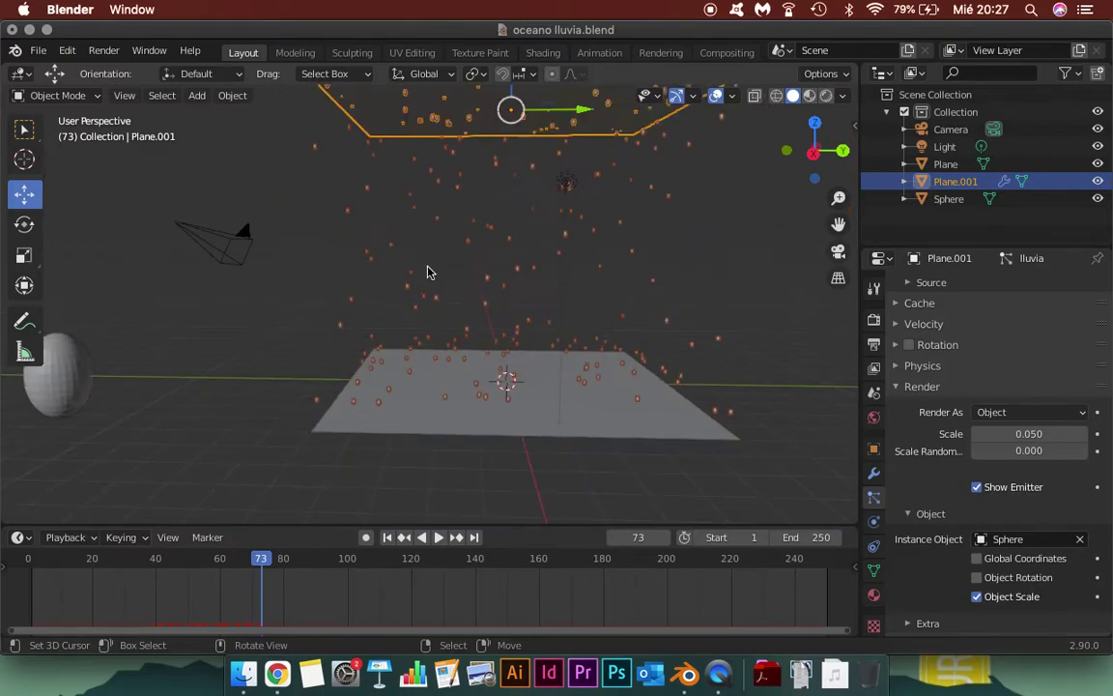
pyautogui.scroll(-1, 428, 272)
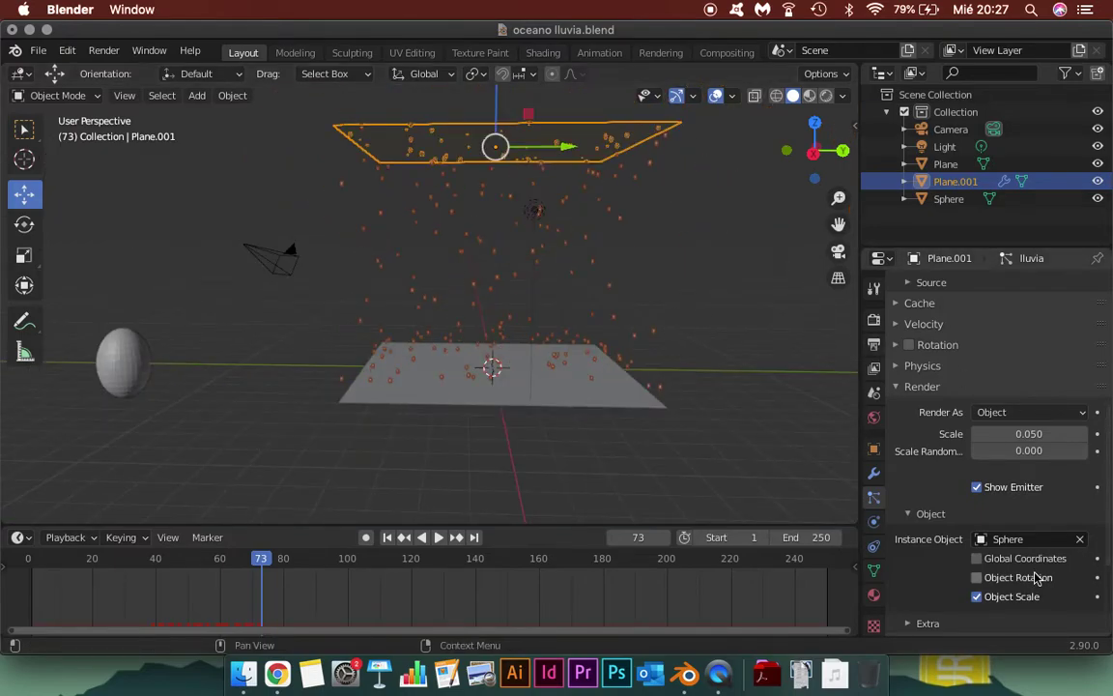
pyautogui.click(1029, 433)
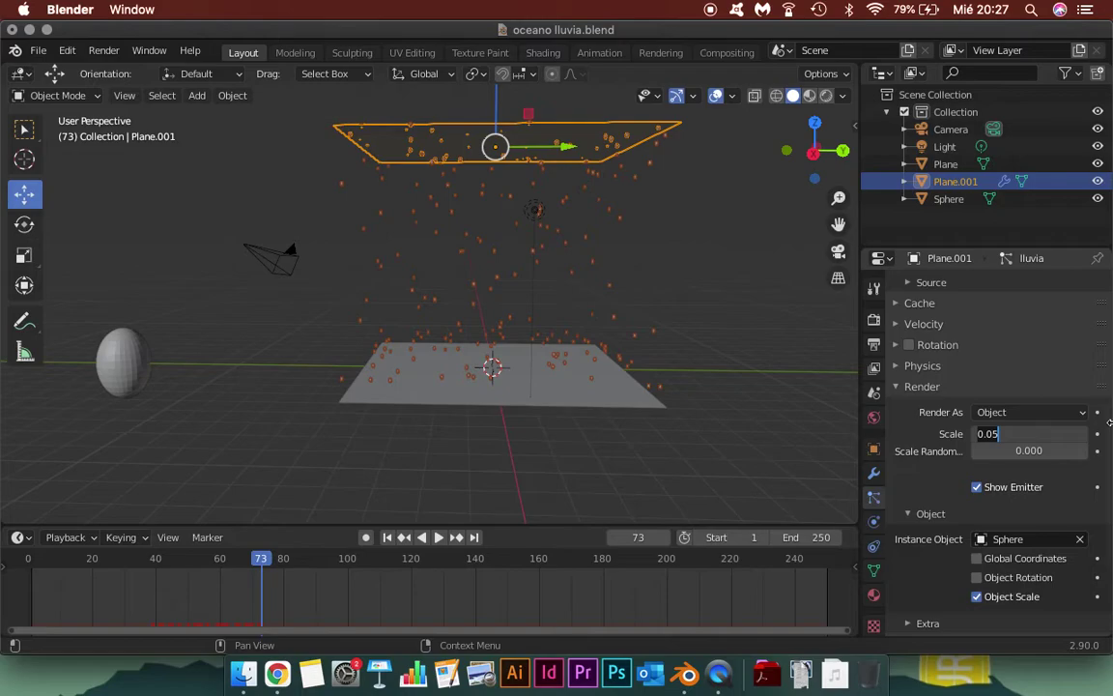
pyautogui.write('1')
pyautogui.press('Return')
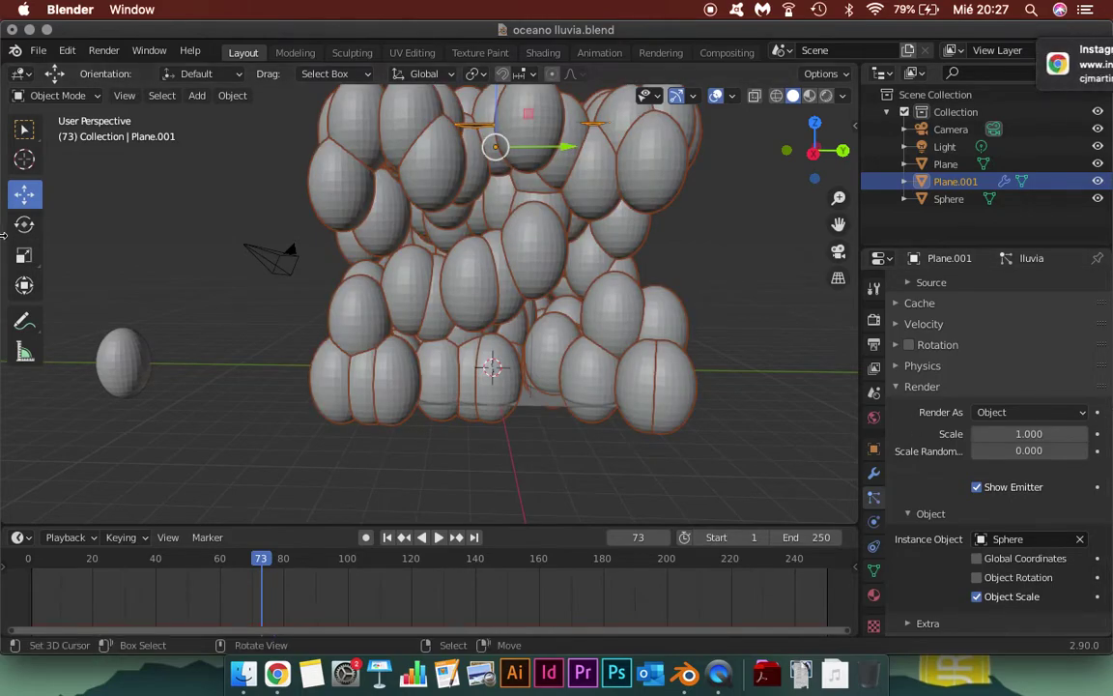
pyautogui.hotkey('ctrl', 'z')
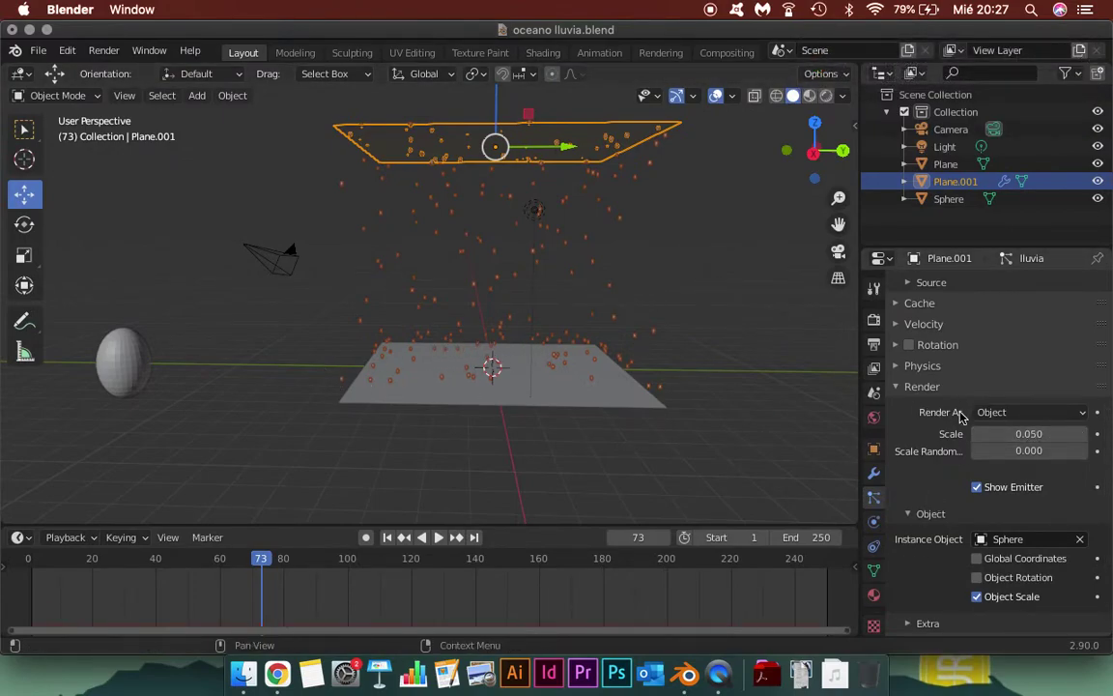
# - Set the particle scale to 0.03 and rewind the timeline to an earlier frame
pyautogui.scroll(3, 641, 363)
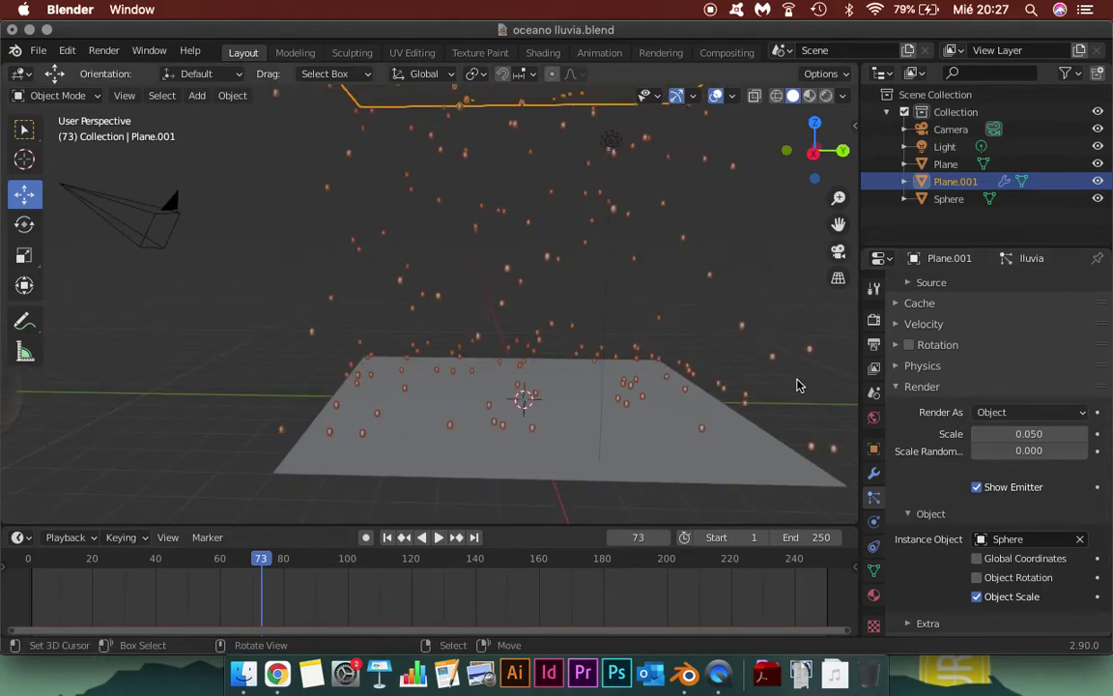
pyautogui.click(1027, 430)
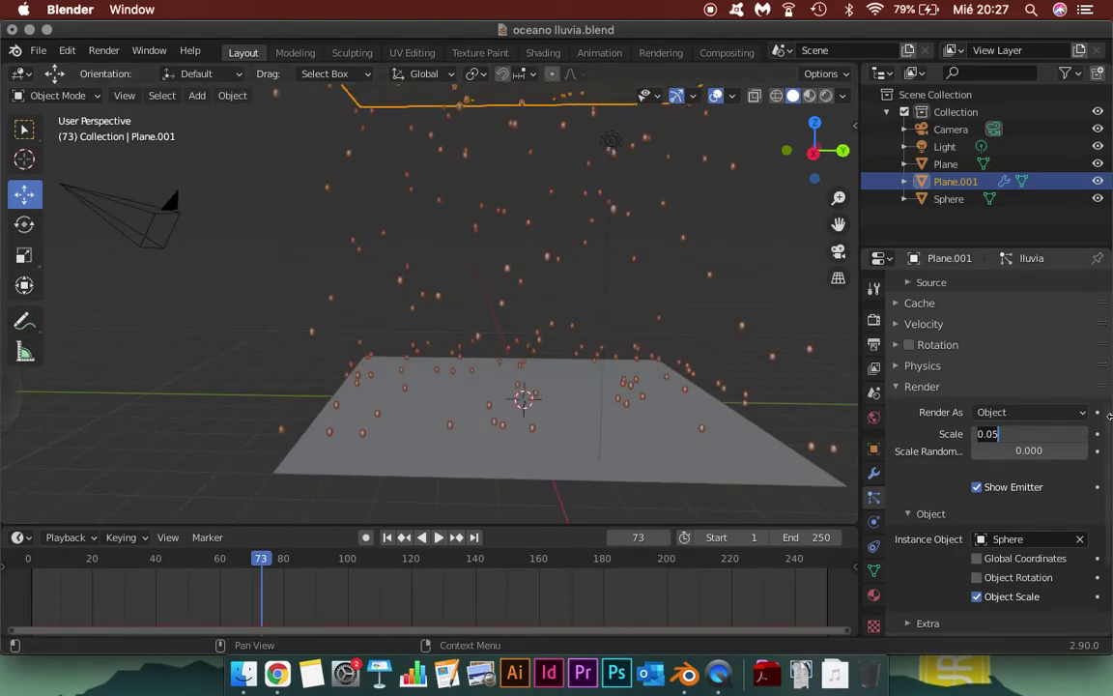
pyautogui.write('0.03')
pyautogui.press('Return')
pyautogui.moveTo(119, 569)
pyautogui.mouseDown()
pyautogui.moveTo(66, 568)
pyautogui.moveTo(217, 559)
pyautogui.moveTo(183, 558)
pyautogui.mouseUp()
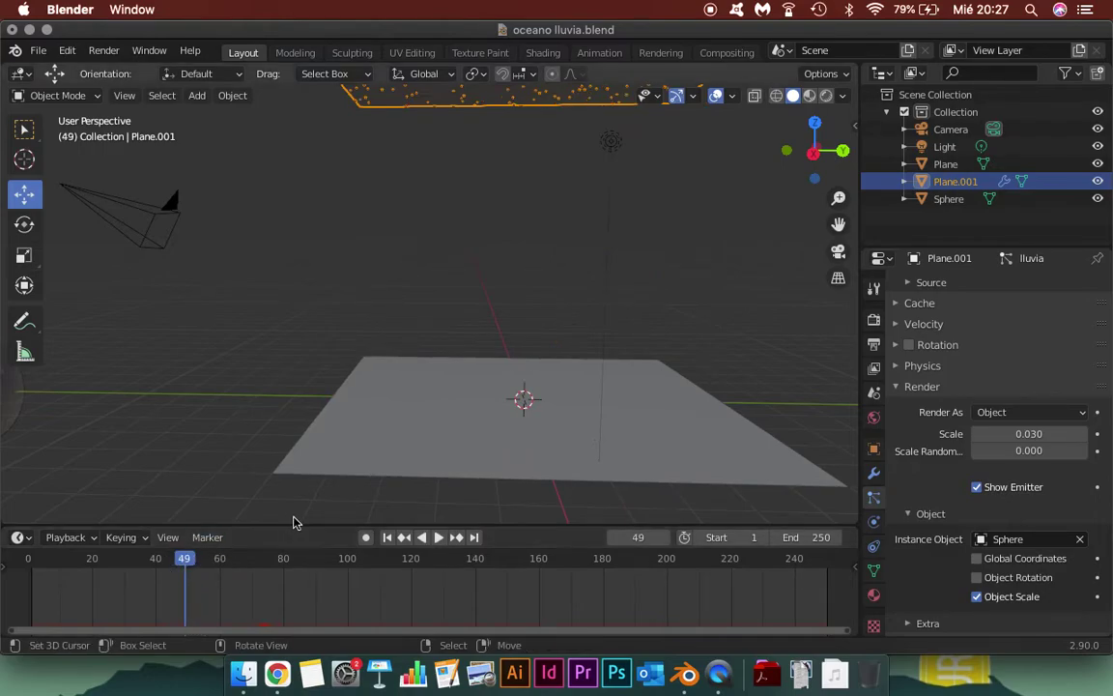
pyautogui.scroll(-5, 294, 521)
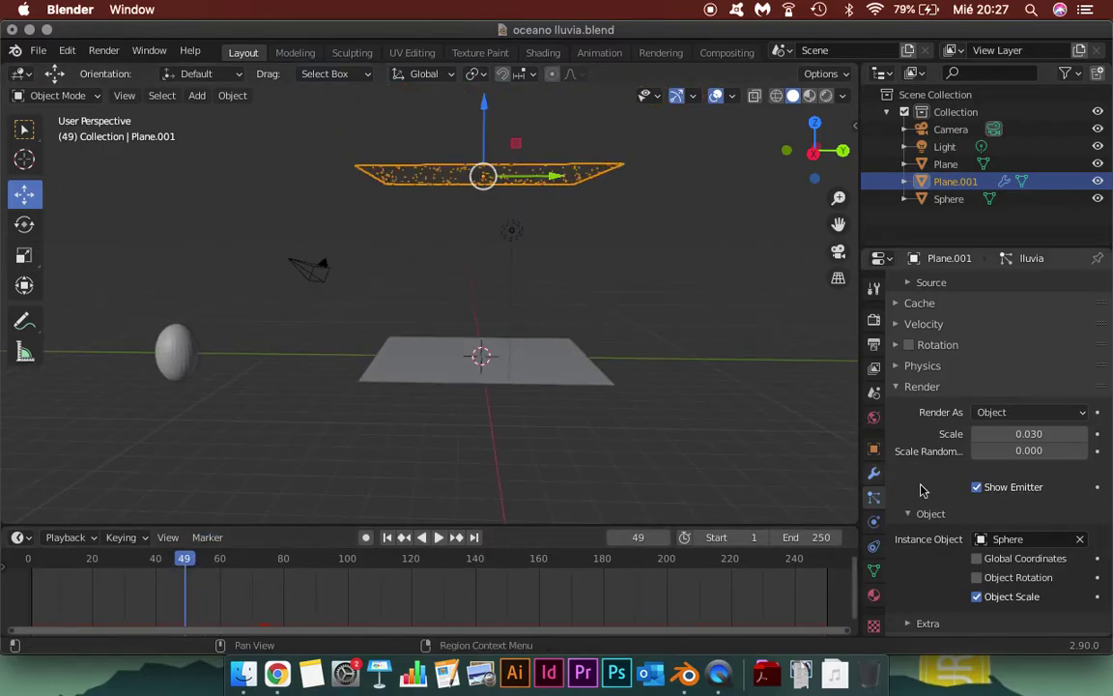
pyautogui.click(872, 523)
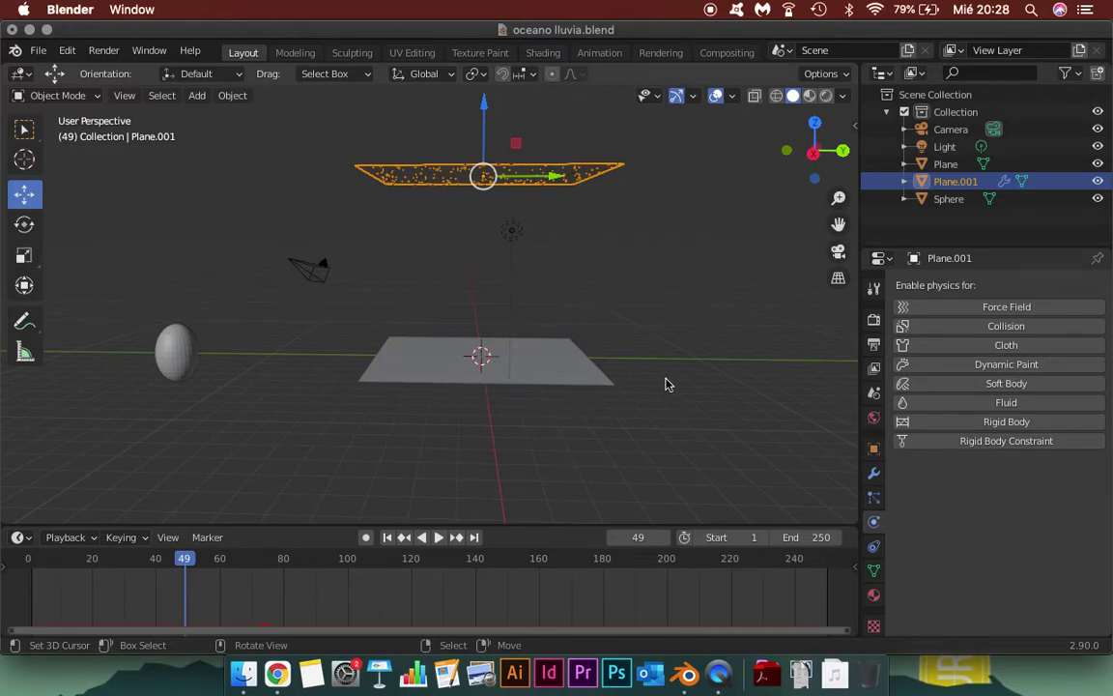
# - Enable Dynamic Paint on Plane.001, switch its type to Brush, and add a brush
pyautogui.click(954, 366)
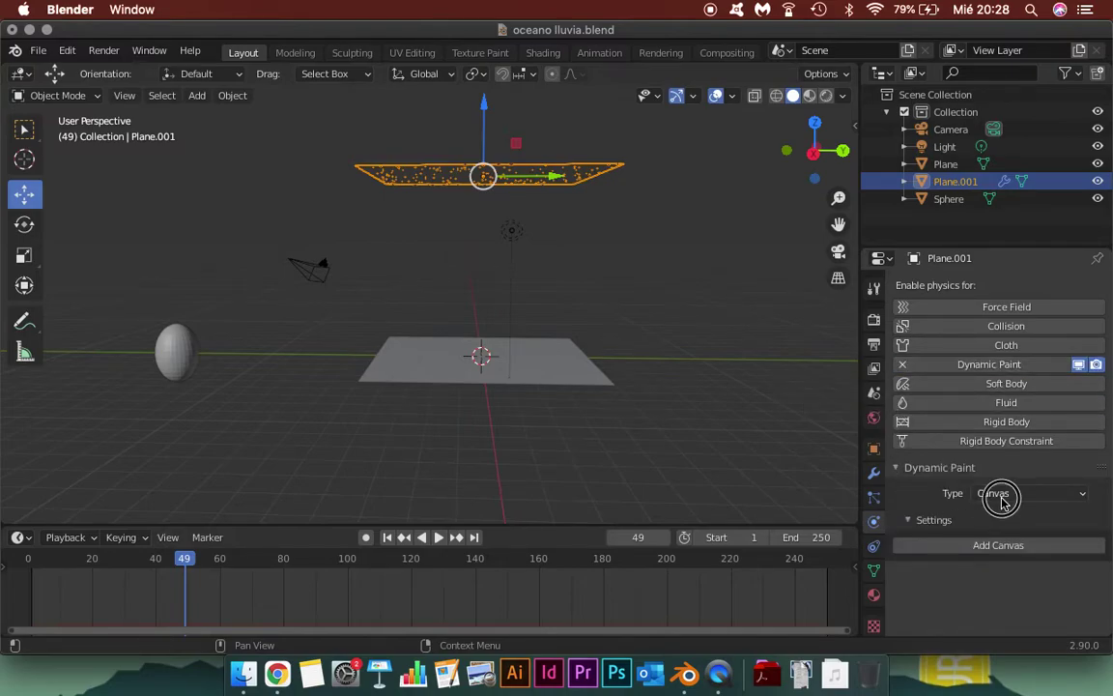
pyautogui.click(1001, 495)
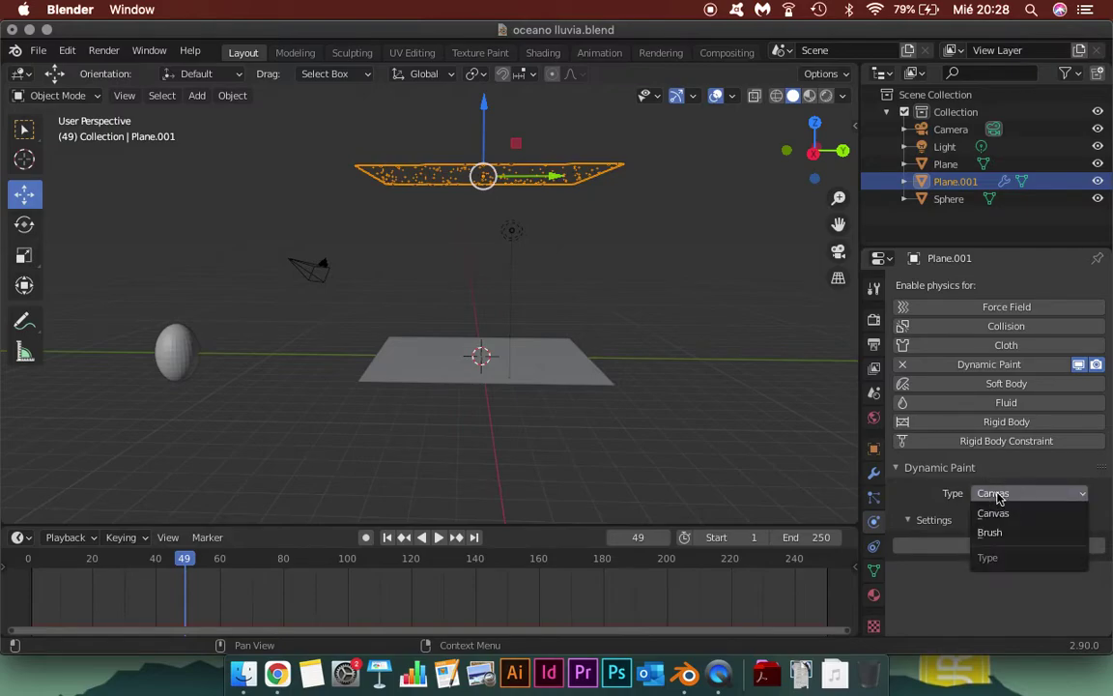
pyautogui.click(997, 494)
pyautogui.click(997, 491)
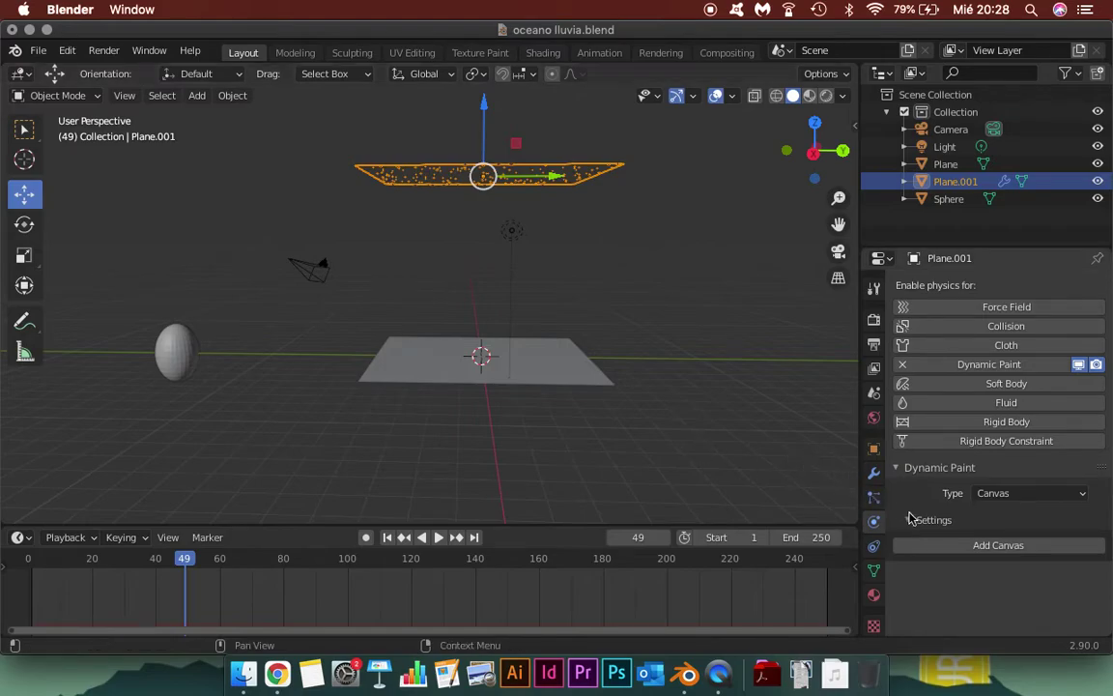
pyautogui.click(1003, 494)
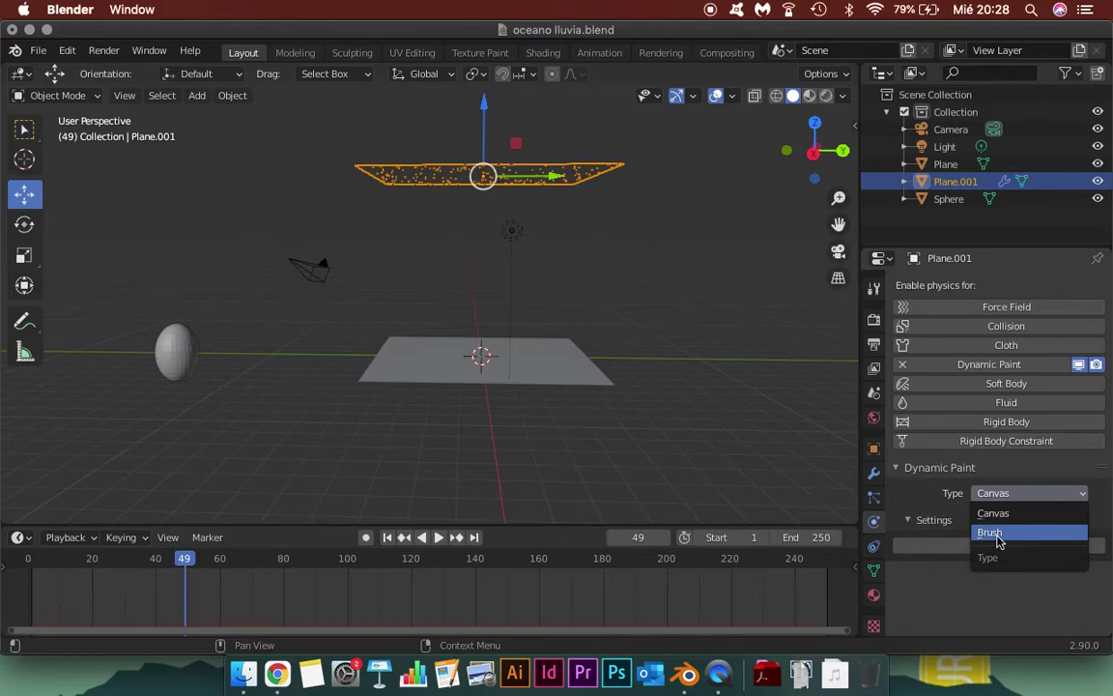
pyautogui.click(999, 537)
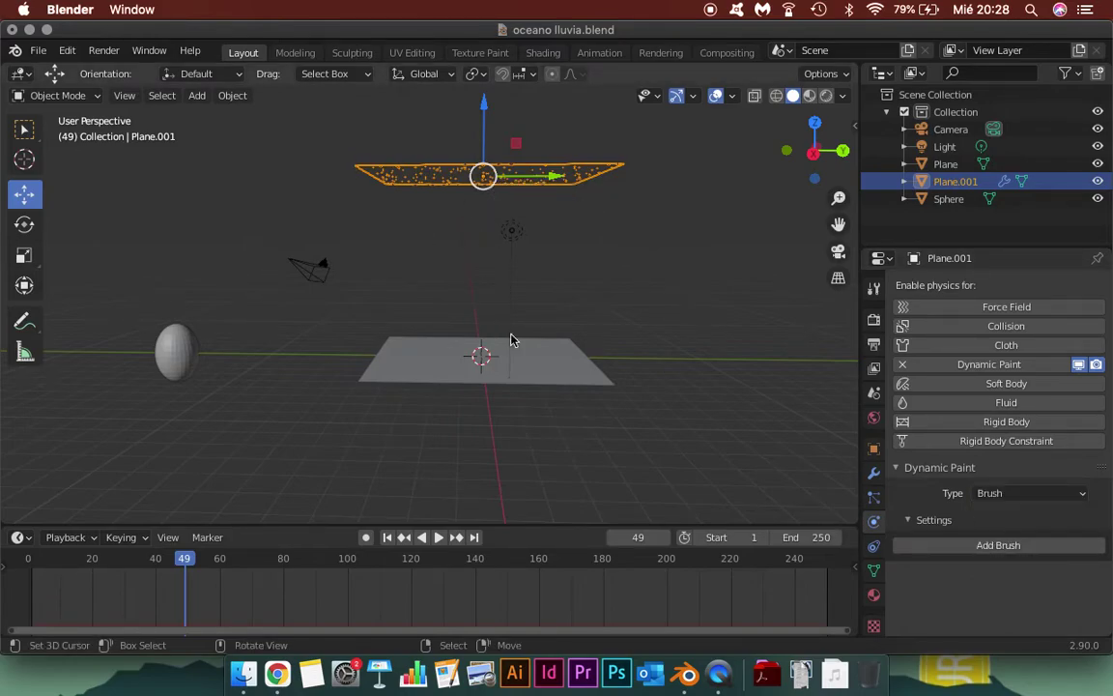
pyautogui.click(982, 547)
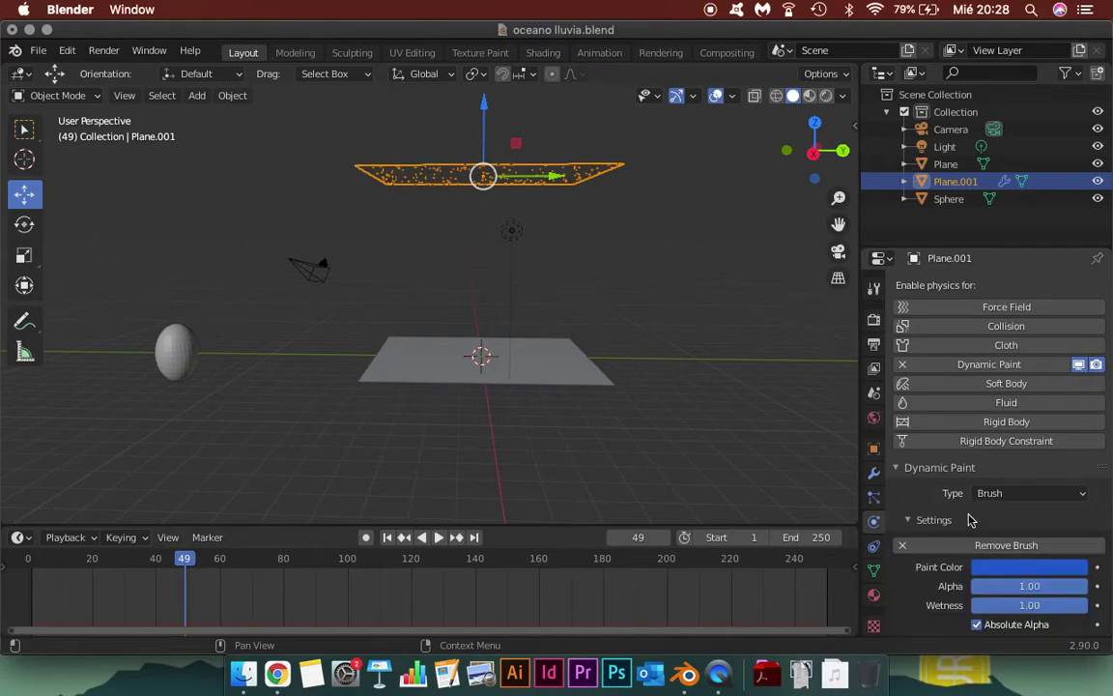
# - Set the brush's Source Paint to Particle System
pyautogui.scroll(-2, 981, 553)
pyautogui.scroll(-1, 985, 565)
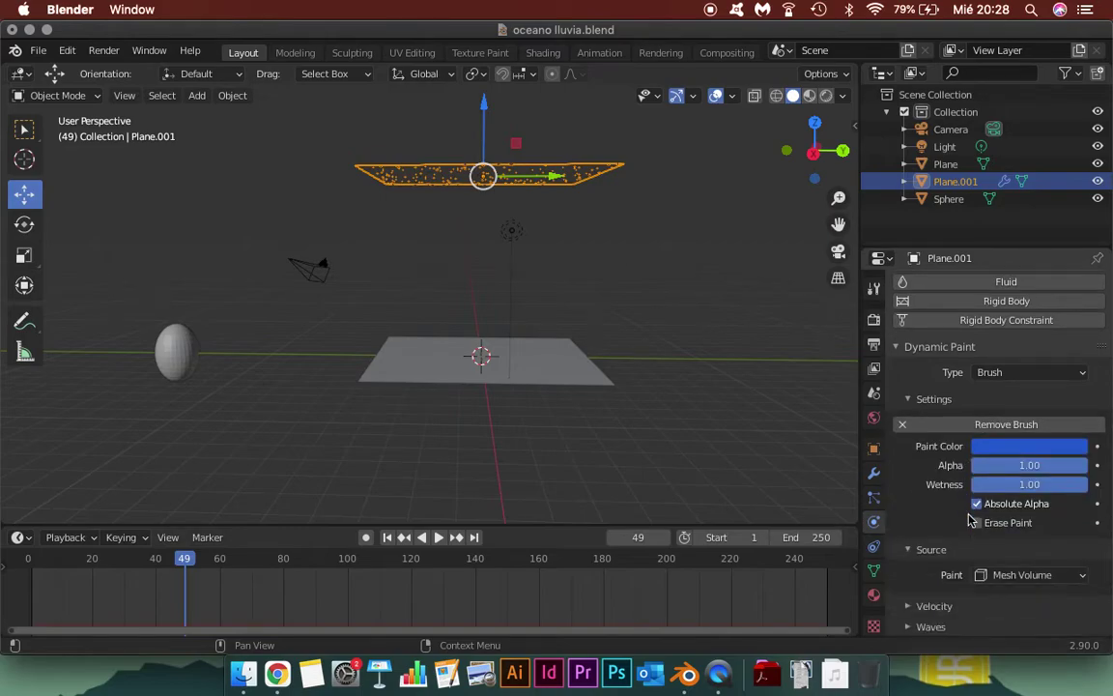
pyautogui.click(1008, 578)
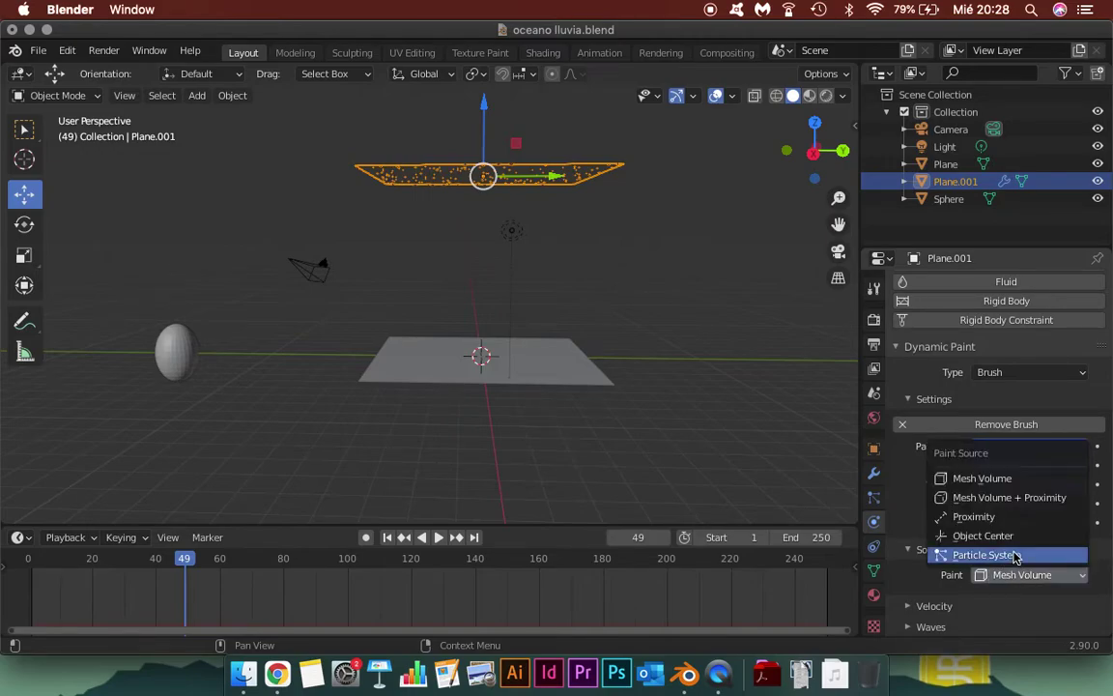
pyautogui.click(966, 555)
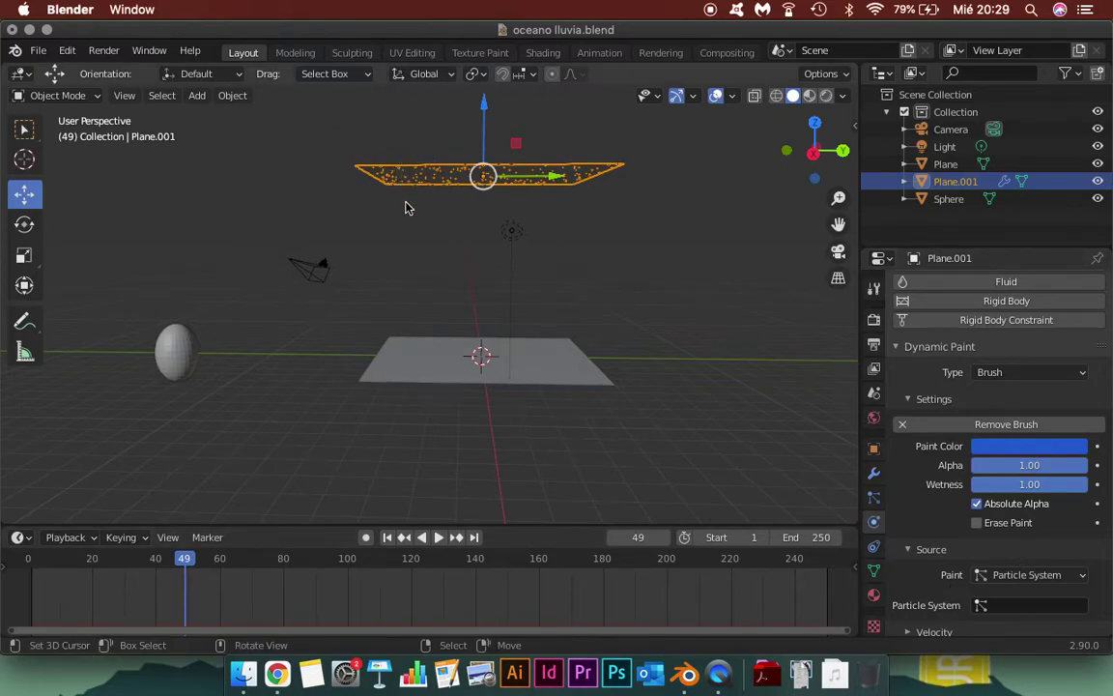
pyautogui.scroll(-1, 881, 478)
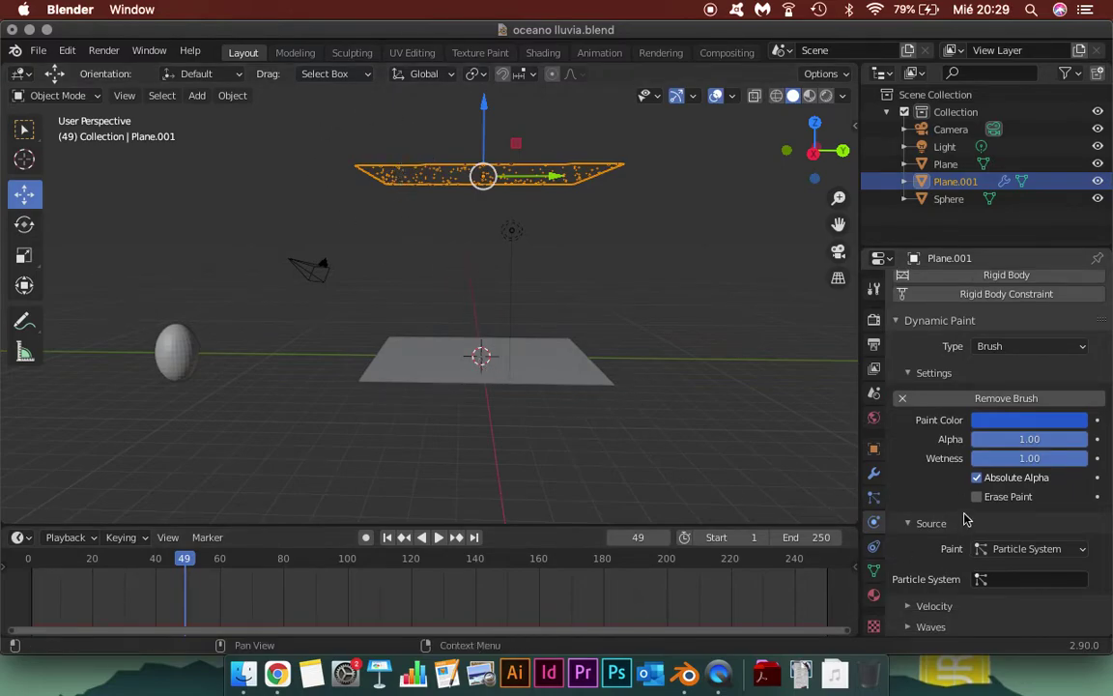
pyautogui.click(1003, 580)
# - Pick lluvia as the brush's particle system, then enable Dynamic Paint on the ground Plane
pyautogui.click(913, 400)
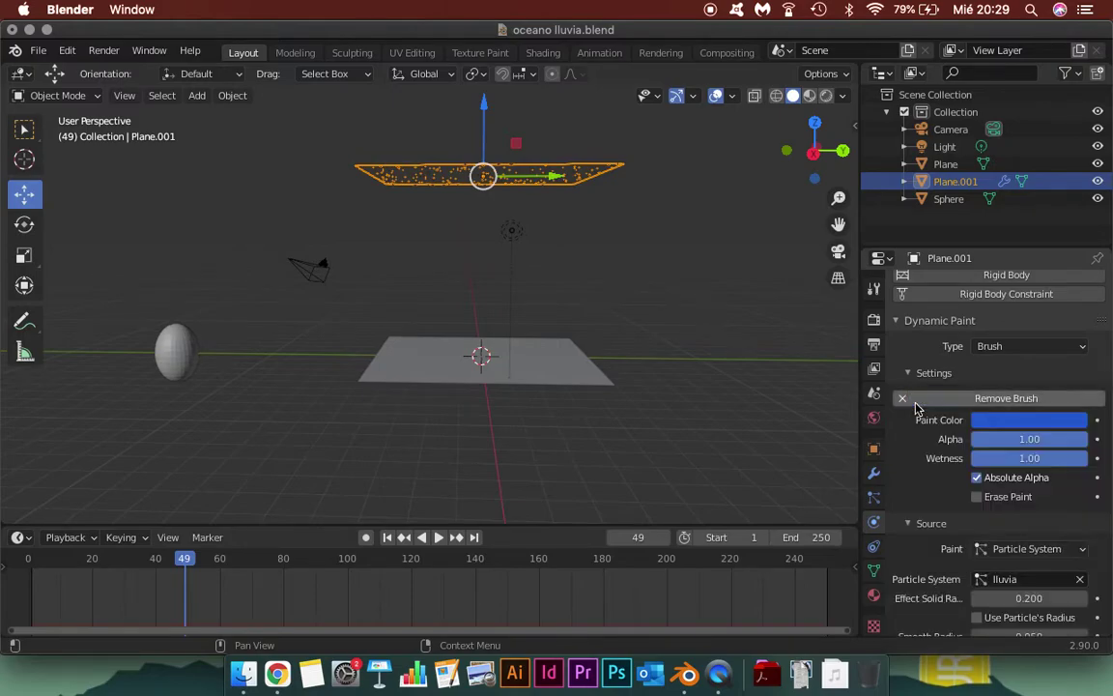
pyautogui.scroll(-2, 989, 579)
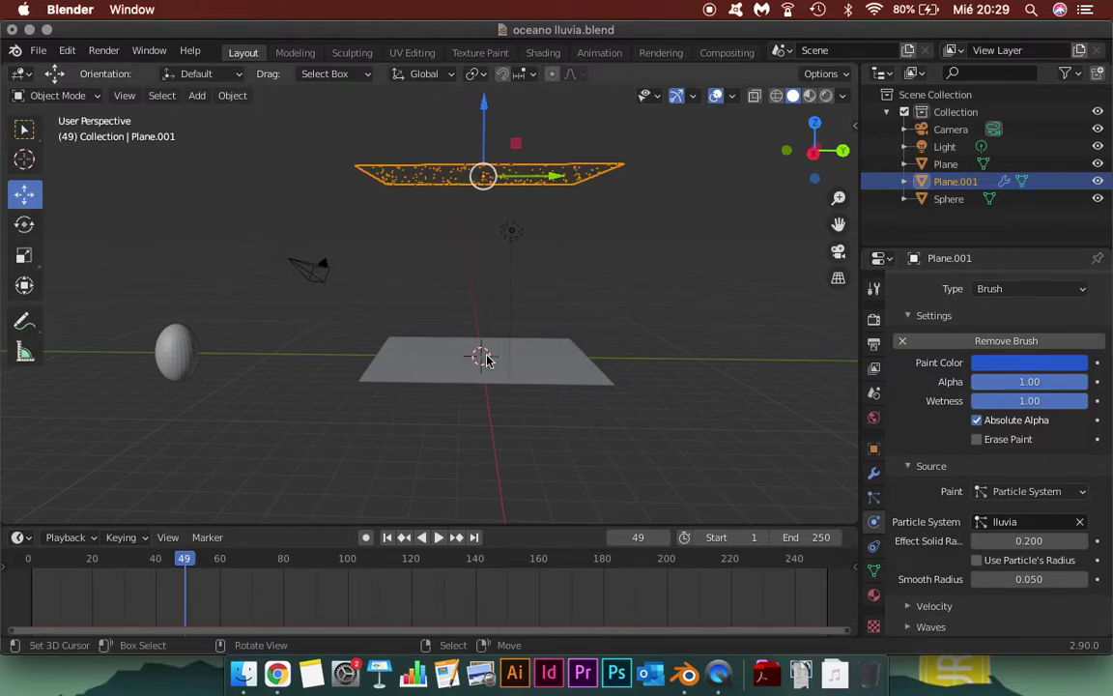
pyautogui.click(546, 355)
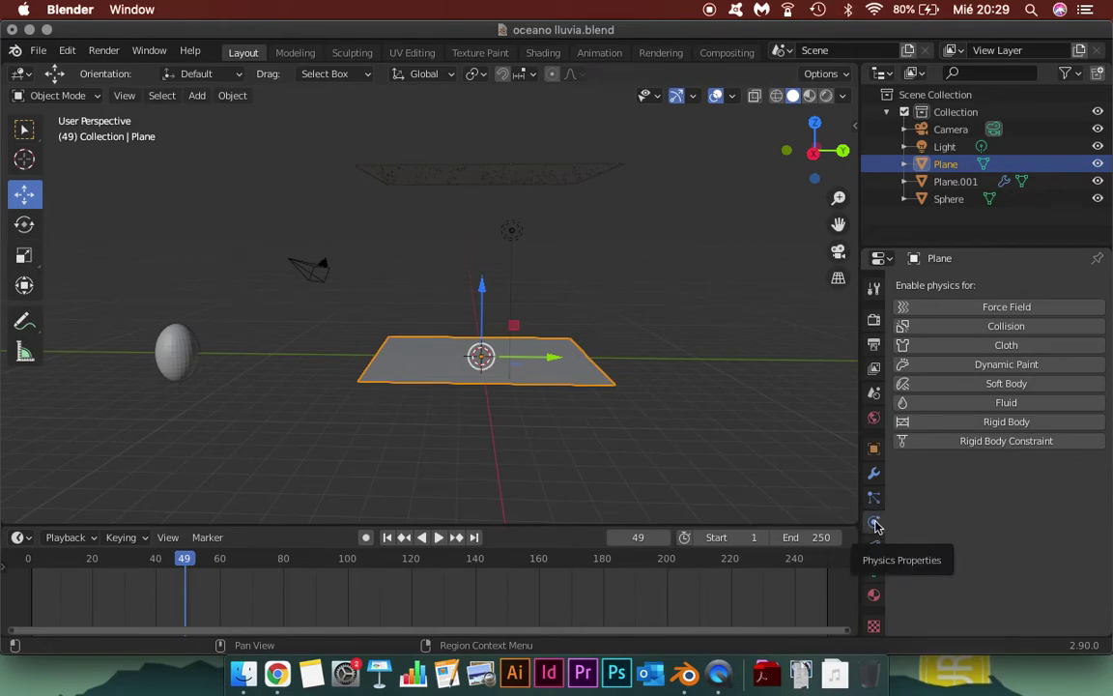
pyautogui.click(1050, 371)
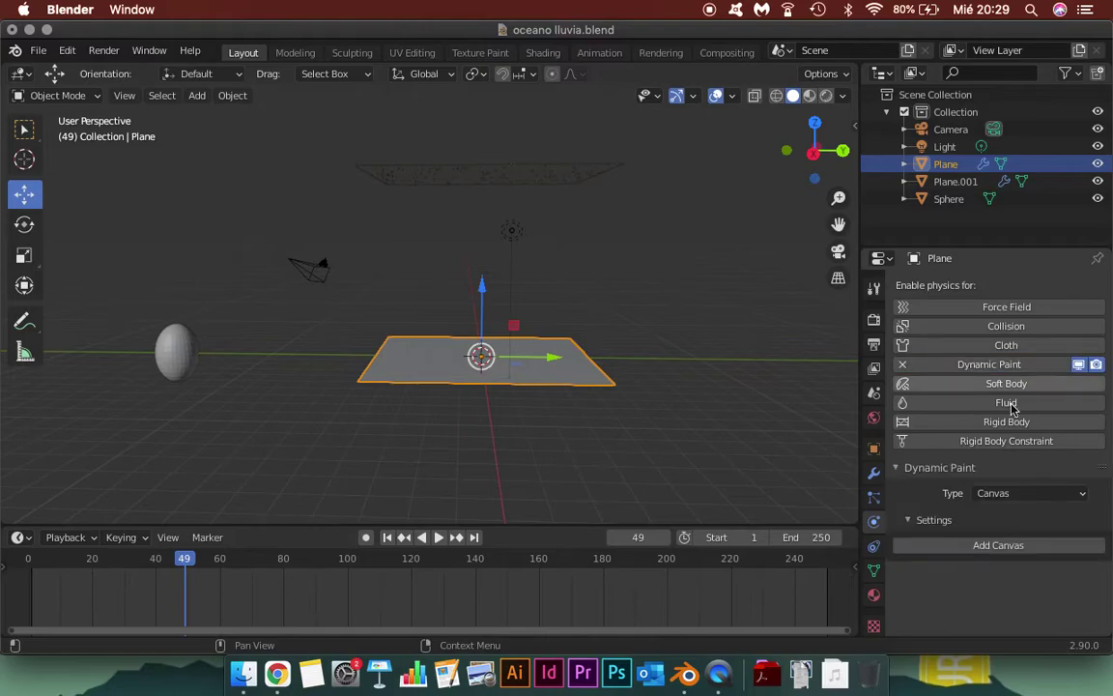
# - Keep the Plane as a Canvas, add the canvas, and set its Surface Type to Waves
pyautogui.click(1008, 494)
pyautogui.click(995, 513)
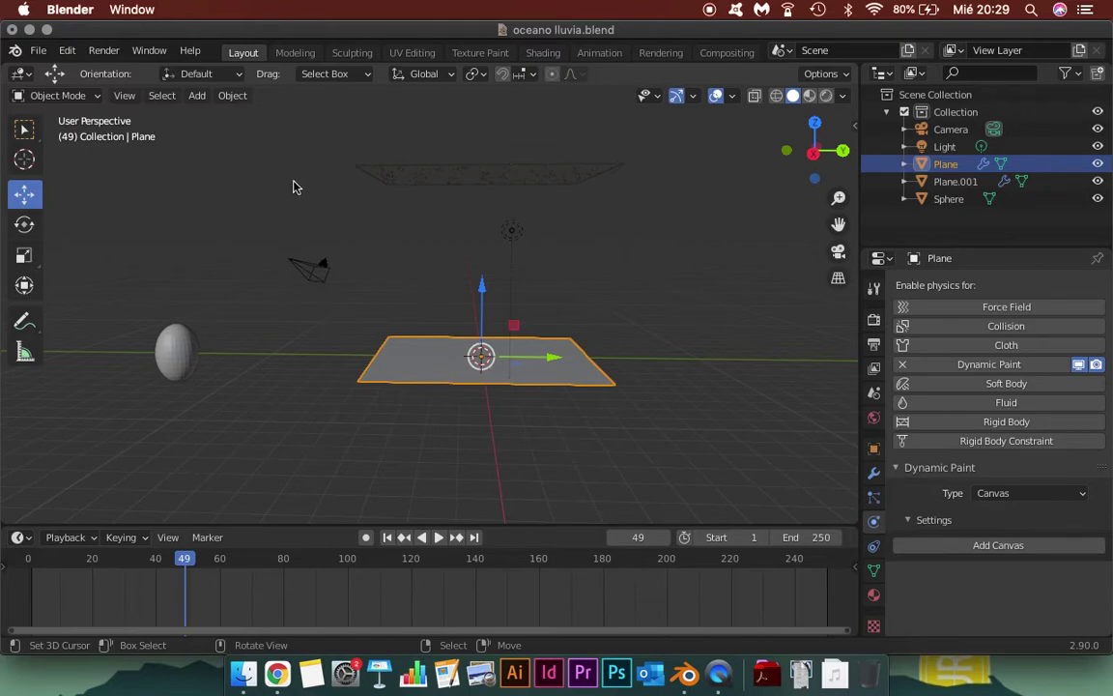
pyautogui.click(998, 547)
pyautogui.scroll(-2, 995, 551)
pyautogui.scroll(-3, 987, 547)
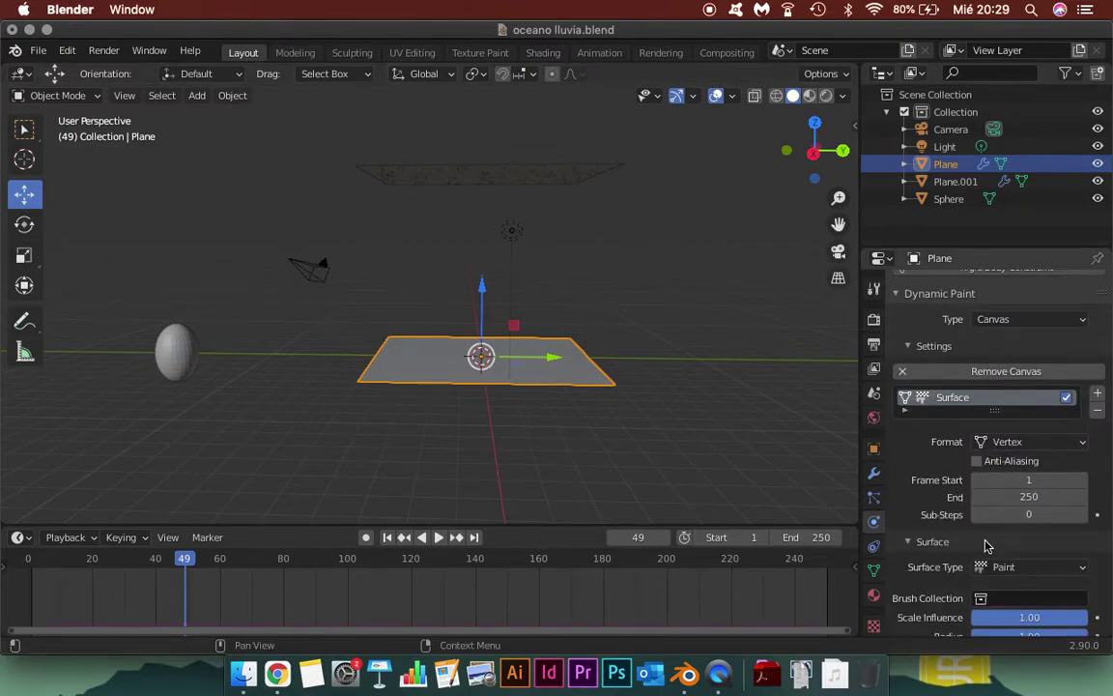
pyautogui.scroll(-4, 986, 544)
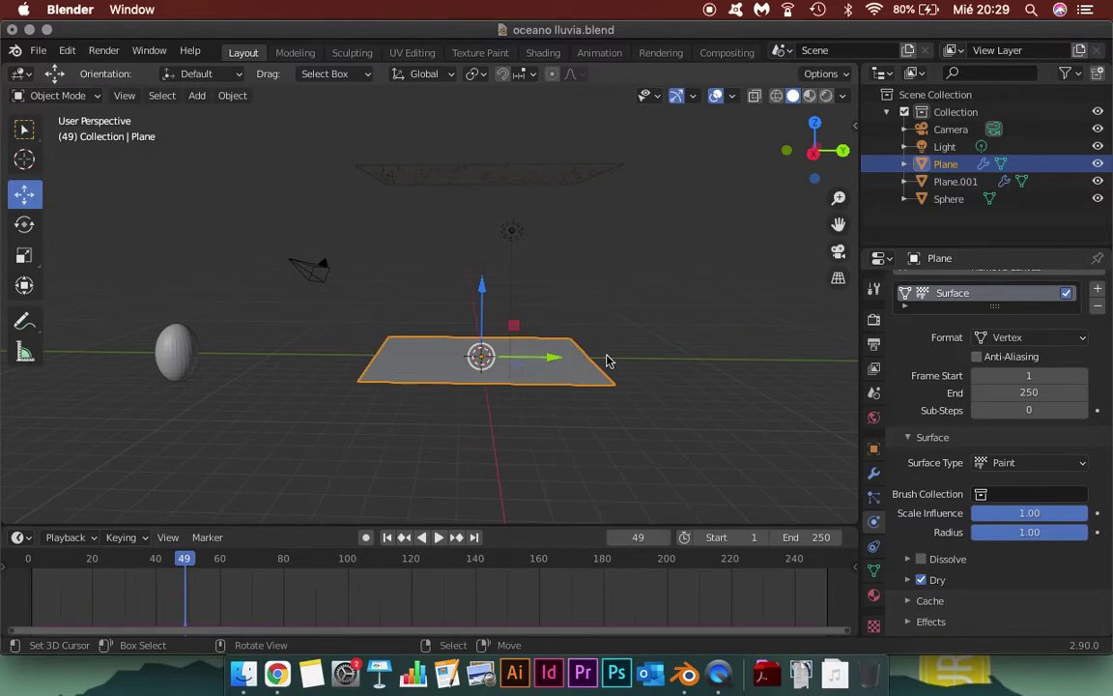
pyautogui.click(1029, 462)
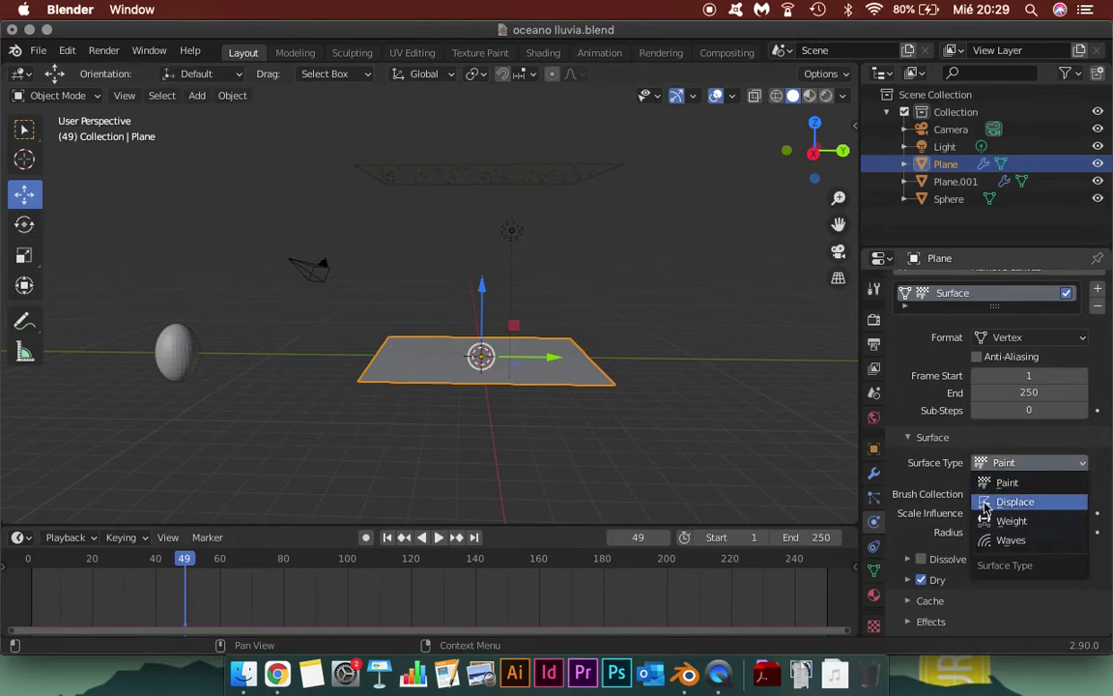
pyautogui.click(1022, 542)
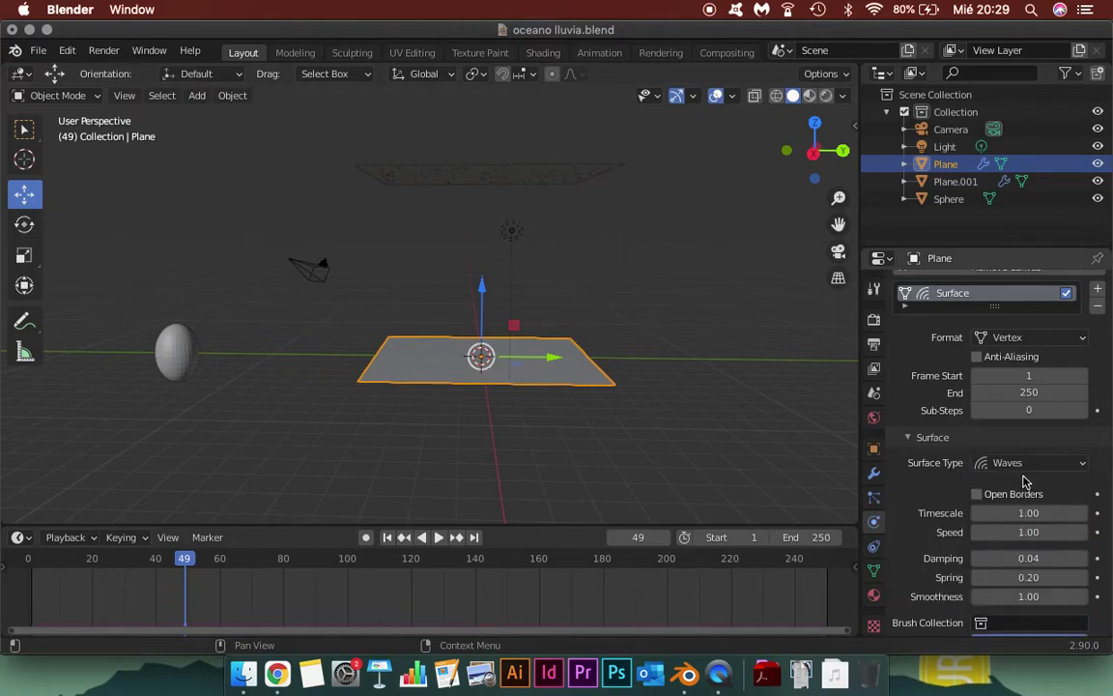
pyautogui.click(1024, 468)
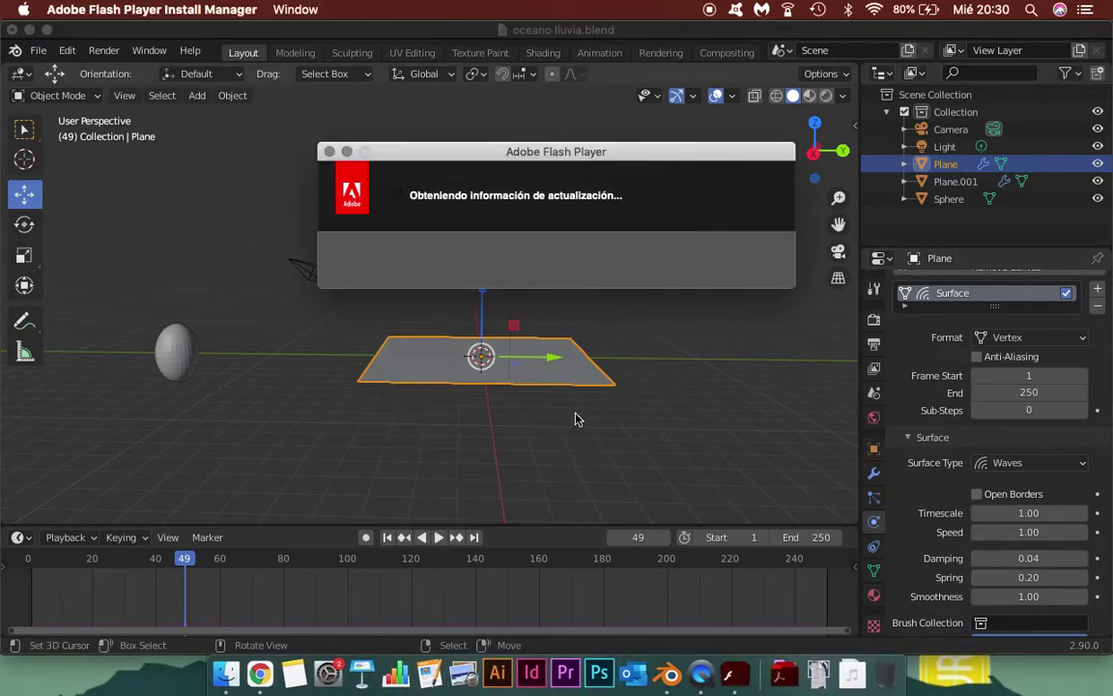
# - Dismiss the Flash Player update window, then scrub and play the timeline to preview the rain
pyautogui.click(329, 153)
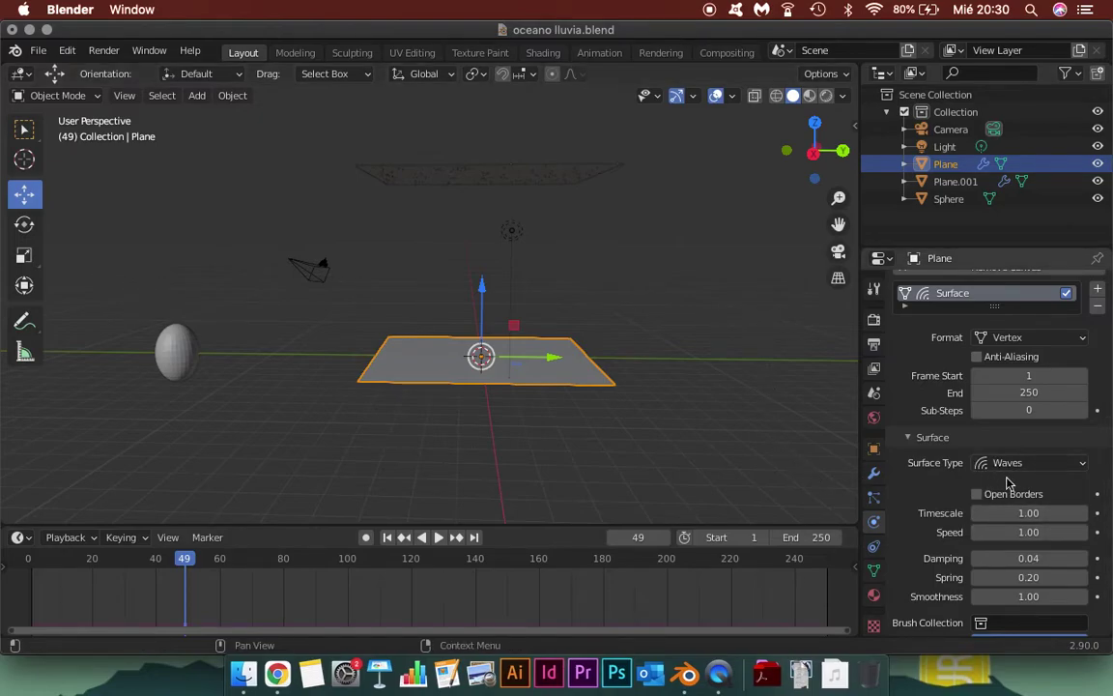
pyautogui.scroll(-1, 1007, 483)
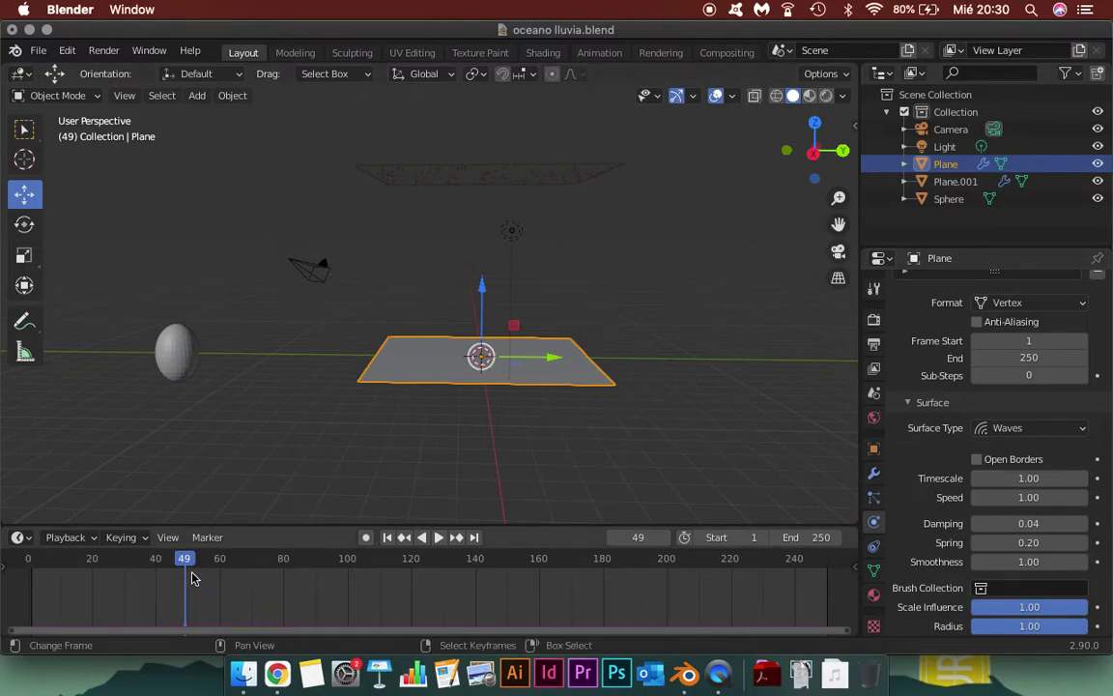
pyautogui.moveTo(184, 563); pyautogui.dragTo(259, 577)
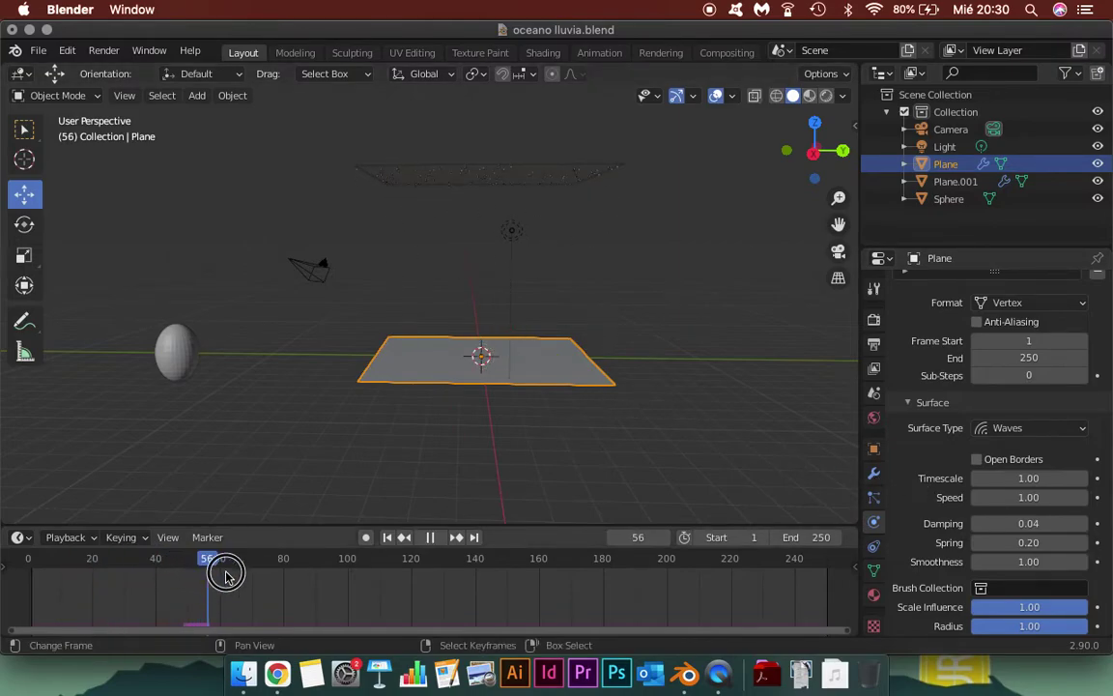
pyautogui.moveTo(259, 577)
pyautogui.mouseDown()
pyautogui.moveTo(318, 584)
pyautogui.moveTo(188, 563)
pyautogui.moveTo(344, 572)
pyautogui.mouseUp()
pyautogui.scroll(3, 515, 415)
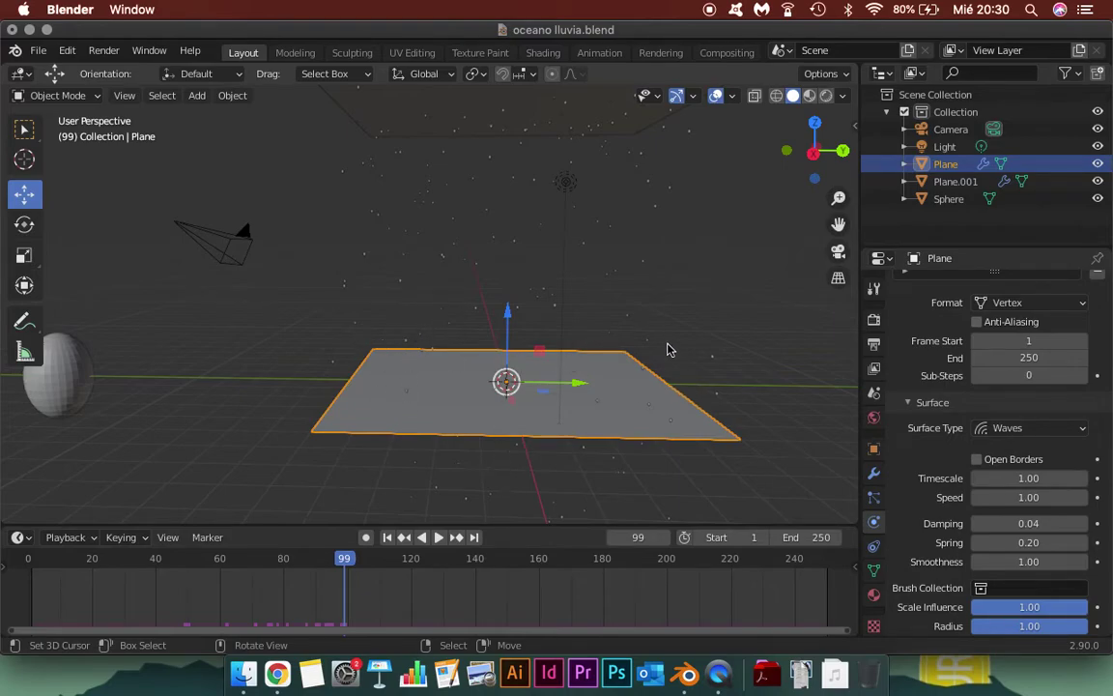
pyautogui.click(52, 563)
pyautogui.press('space')
pyautogui.press('Escape')
# - Save oceano lluvia.blend, set the frame to 7, and enter Edit Mode on the Plane
pyautogui.press('super+s')
pyautogui.click(460, 383)
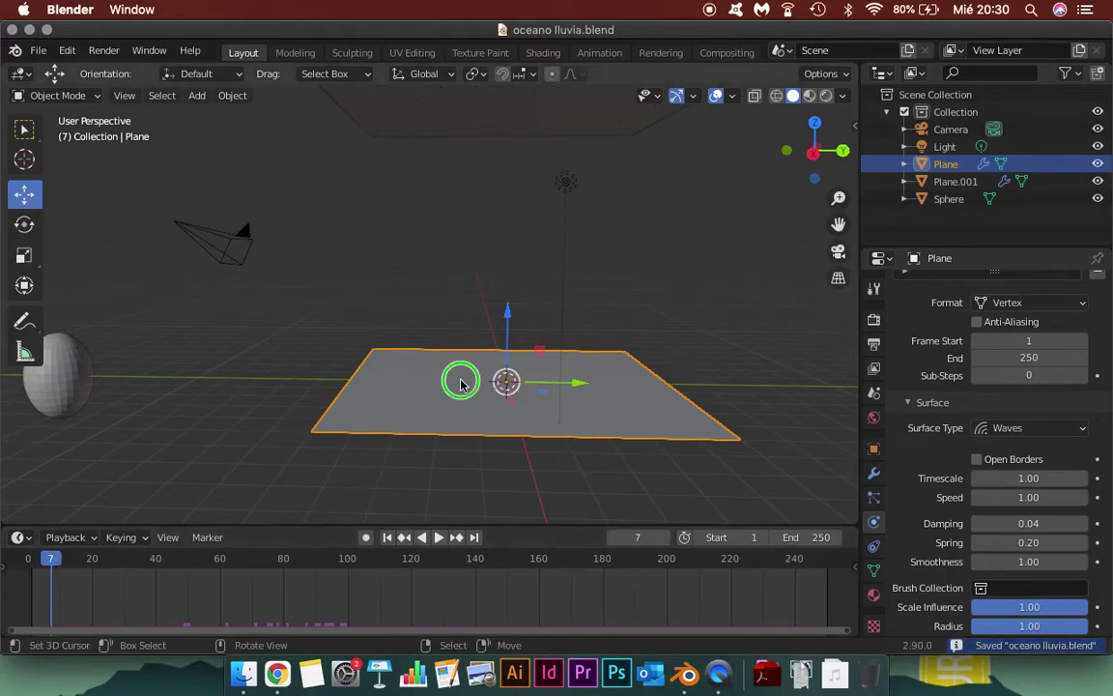
pyautogui.press('Tab')
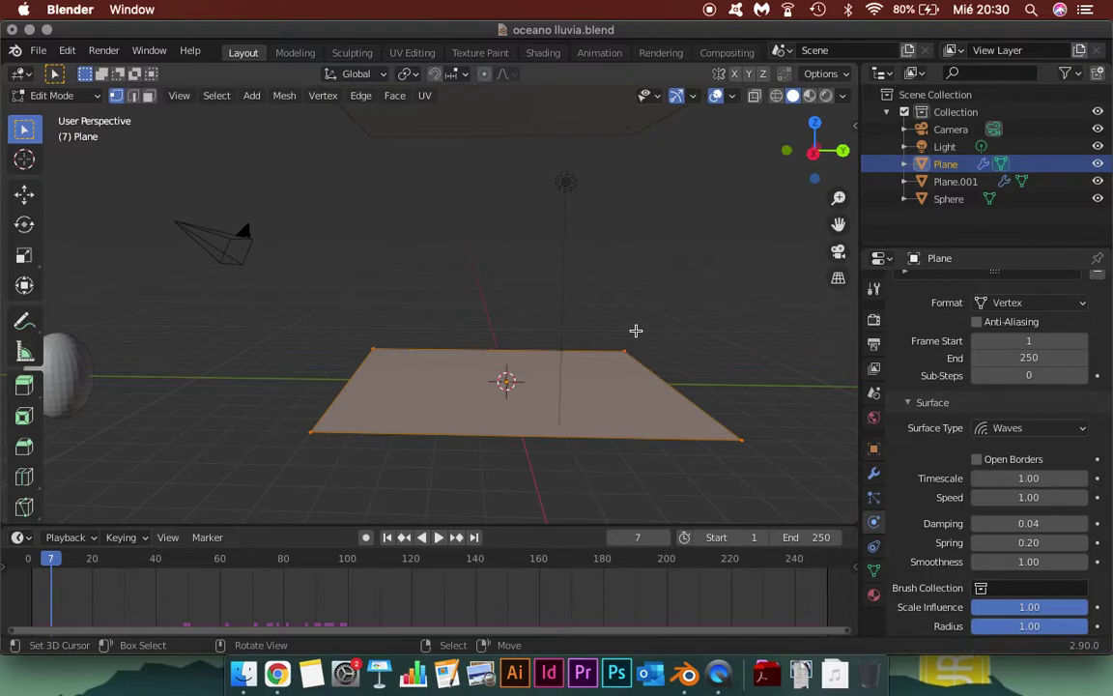
# - Subdivide the Plane's mesh with 80 cuts and return to Object Mode
pyautogui.rightClick(606, 333)
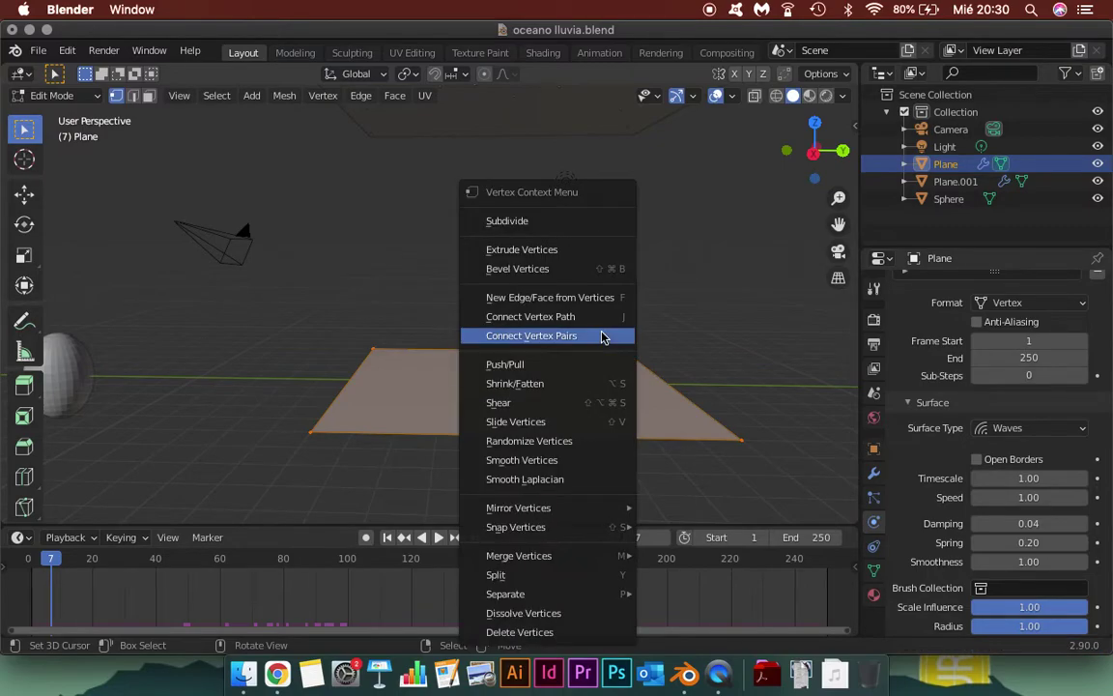
pyautogui.click(583, 221)
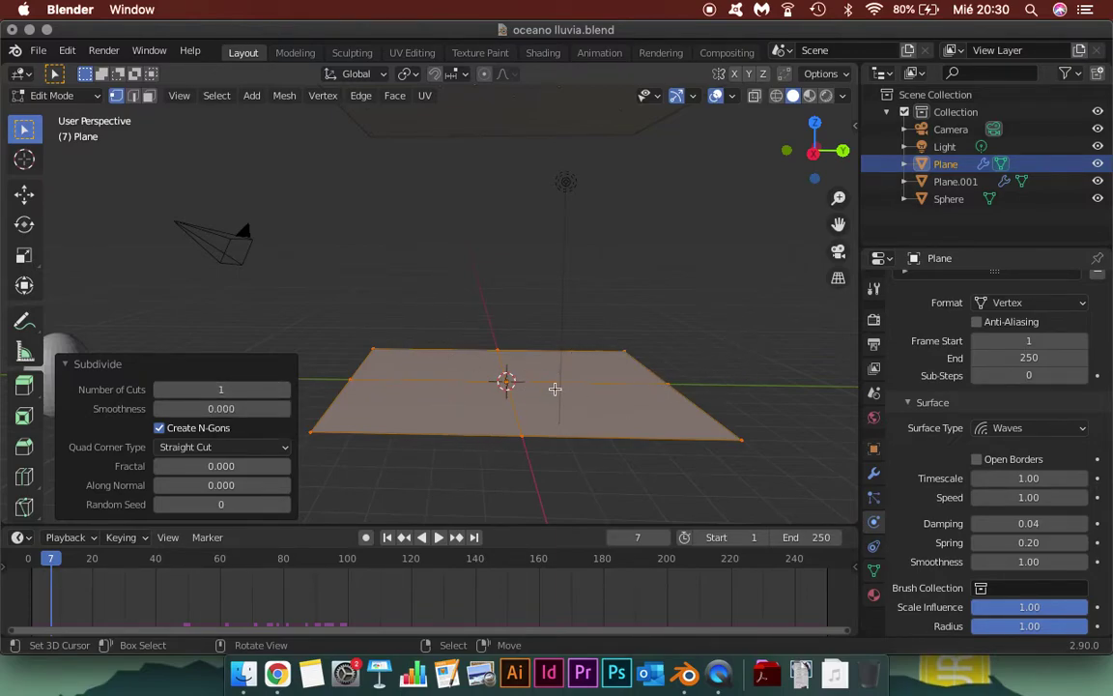
pyautogui.click(223, 389)
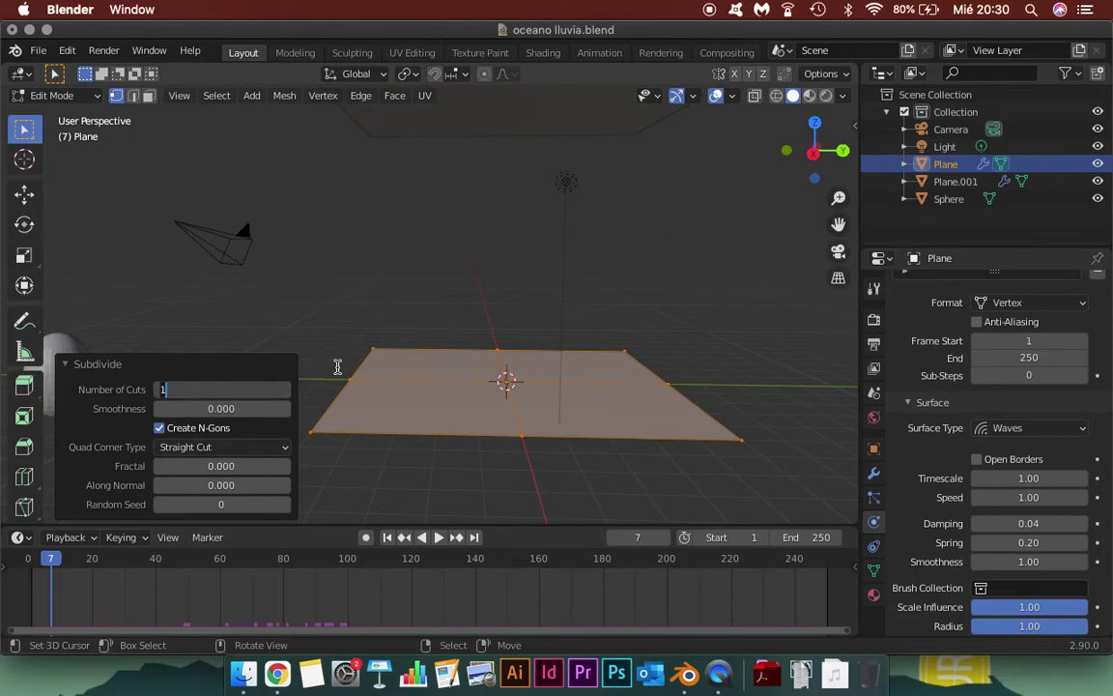
pyautogui.write('80')
pyautogui.press('Return')
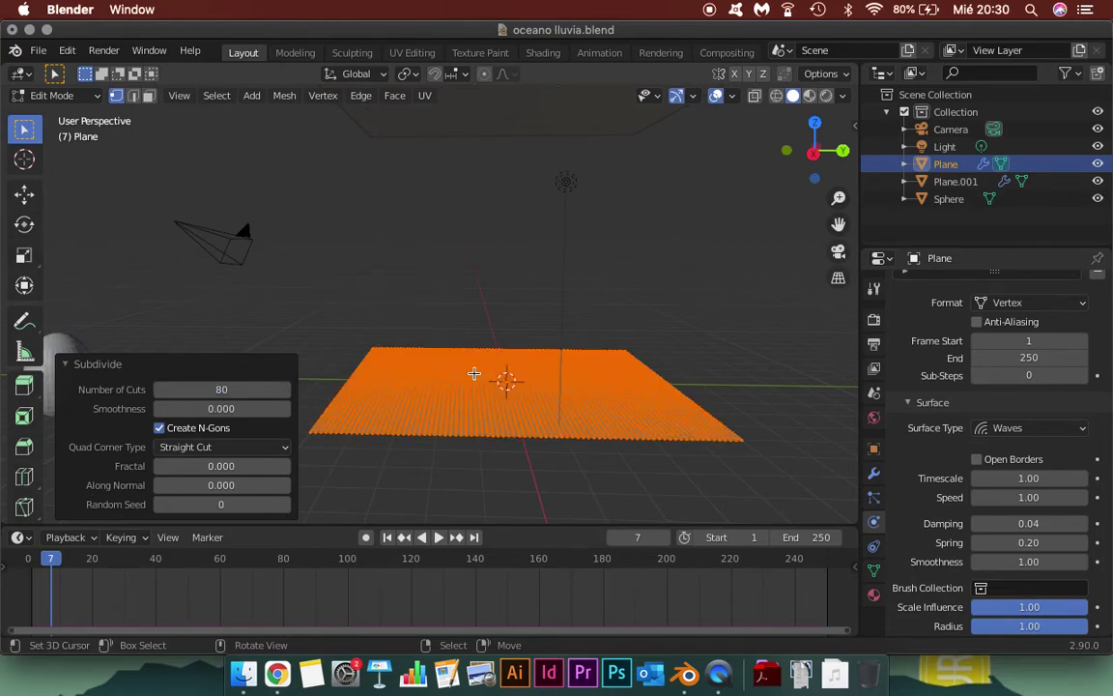
pyautogui.moveTo(474, 373); pyautogui.dragTo(472, 417, button='middle')
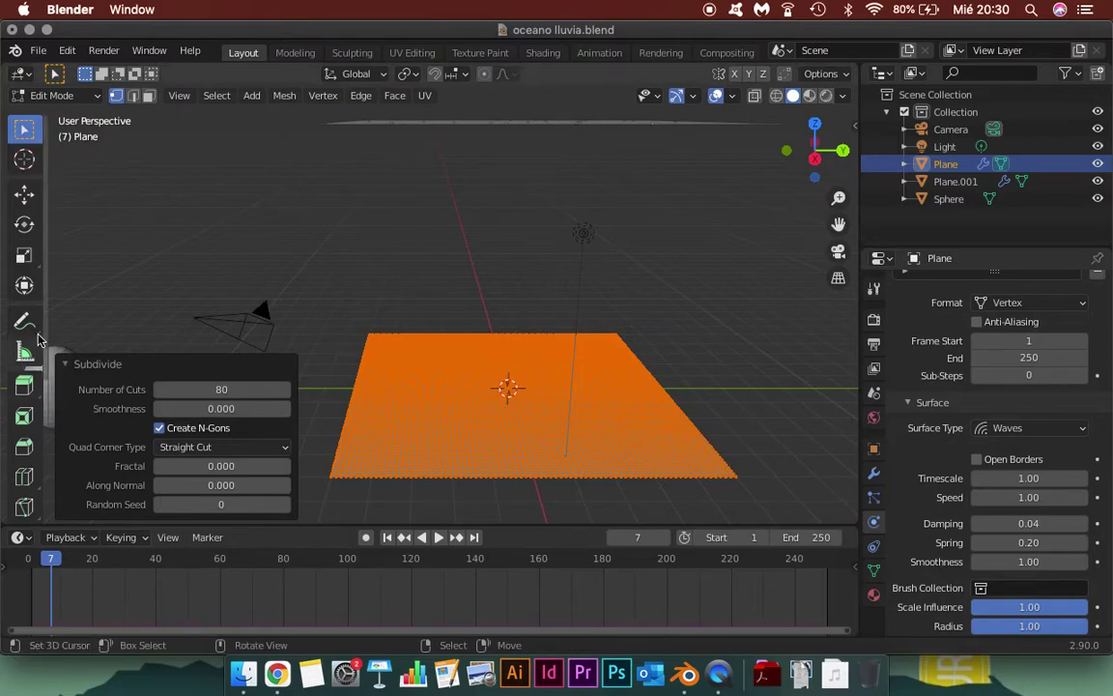
pyautogui.press('Tab')
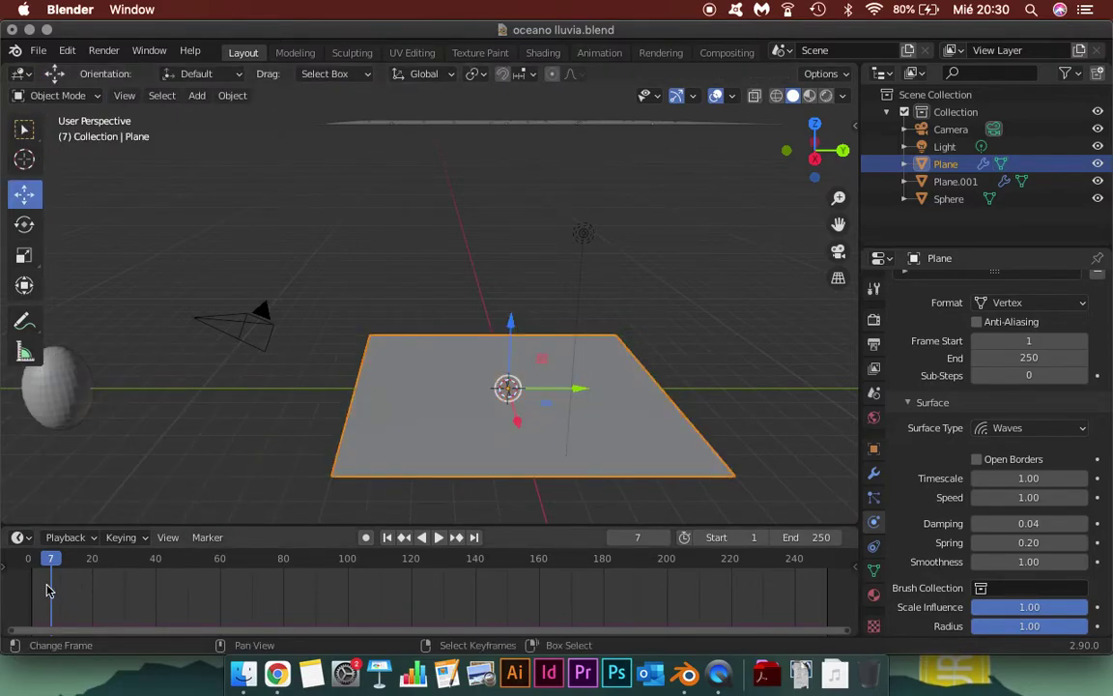
pyautogui.moveTo(51, 559)
pyautogui.mouseDown()
pyautogui.moveTo(410, 563)
pyautogui.moveTo(330, 564)
pyautogui.moveTo(363, 568)
pyautogui.mouseUp()
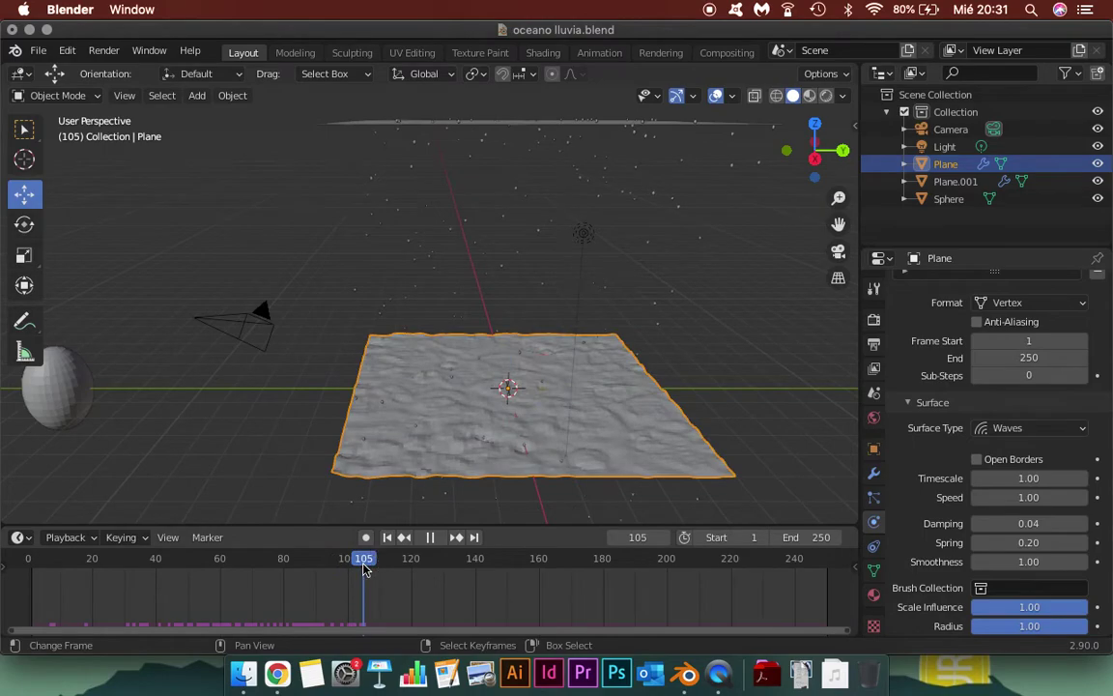
pyautogui.click(232, 94)
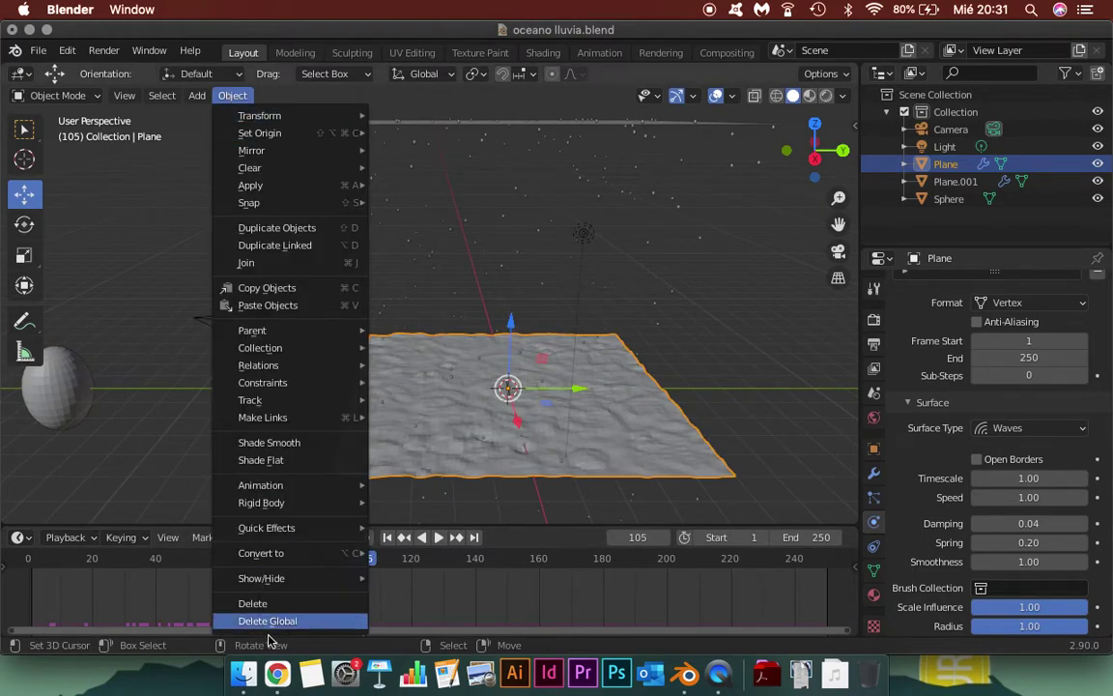
pyautogui.click(280, 442)
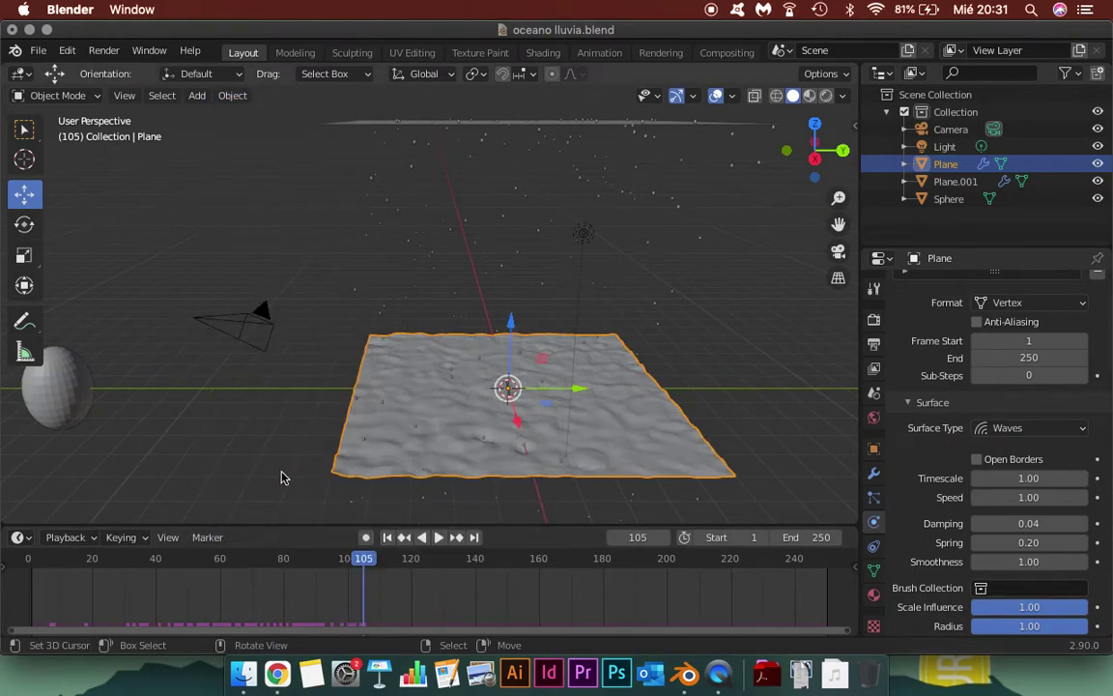
pyautogui.moveTo(69, 573)
pyautogui.mouseDown()
pyautogui.moveTo(420, 558)
pyautogui.moveTo(48, 563)
pyautogui.mouseUp()
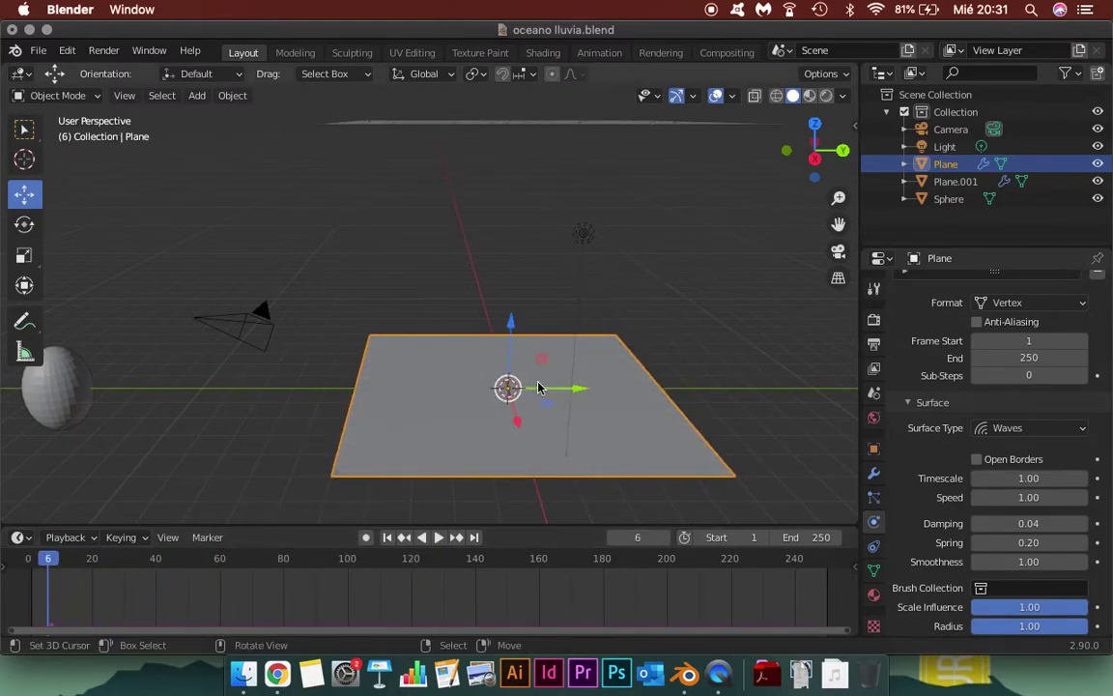
pyautogui.moveTo(51, 558)
pyautogui.mouseDown()
pyautogui.moveTo(355, 547)
pyautogui.moveTo(355, 522)
pyautogui.moveTo(326, 524)
pyautogui.moveTo(523, 552)
pyautogui.moveTo(511, 558)
pyautogui.moveTo(727, 565)
pyautogui.moveTo(417, 561)
pyautogui.moveTo(651, 566)
pyautogui.mouseUp()
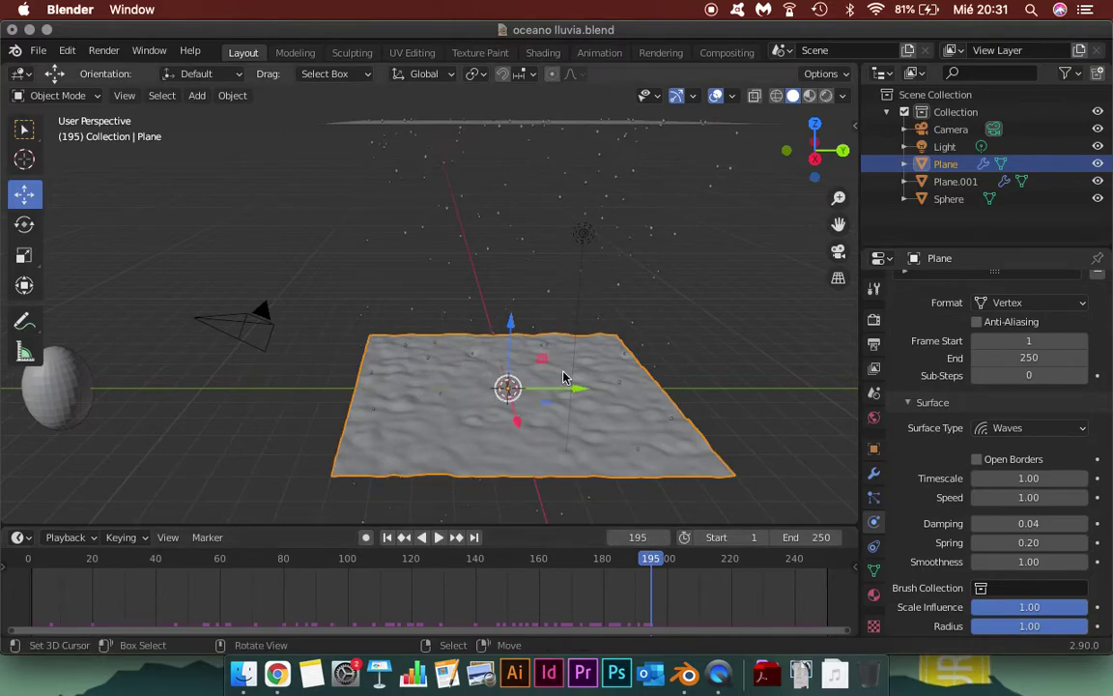
pyautogui.moveTo(650, 566)
pyautogui.mouseDown()
pyautogui.moveTo(514, 570)
pyautogui.moveTo(664, 568)
pyautogui.moveTo(133, 579)
pyautogui.moveTo(25, 570)
pyautogui.mouseUp()
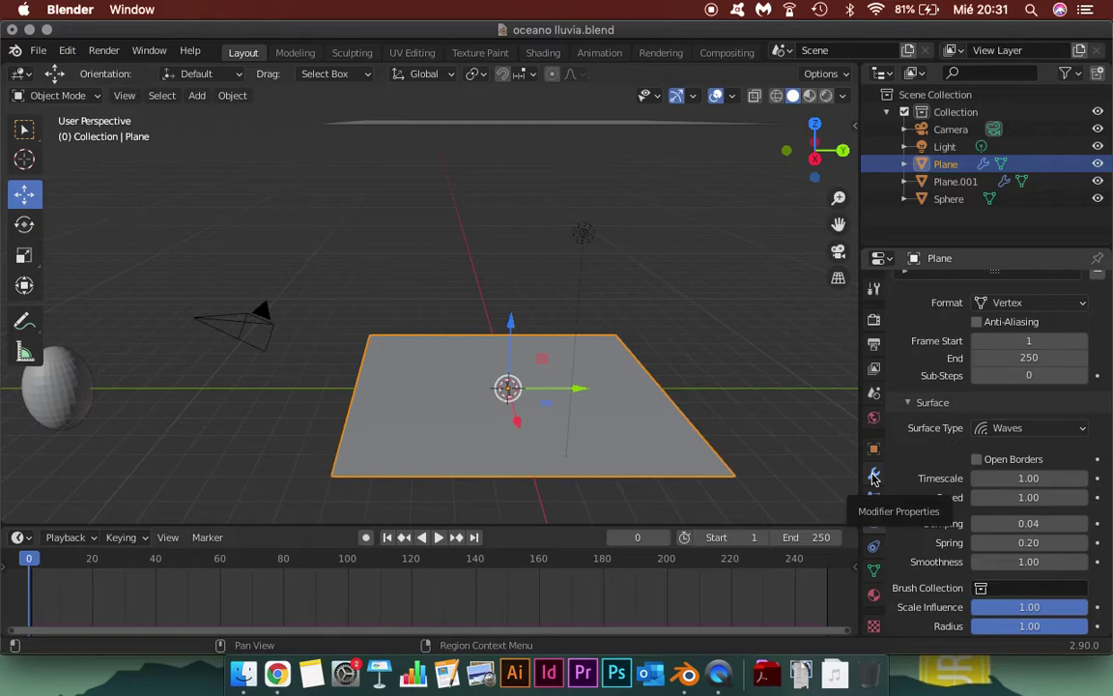
# - In Modifier Properties, reselect the ground Plane and show the Add Modifier list
pyautogui.click(874, 475)
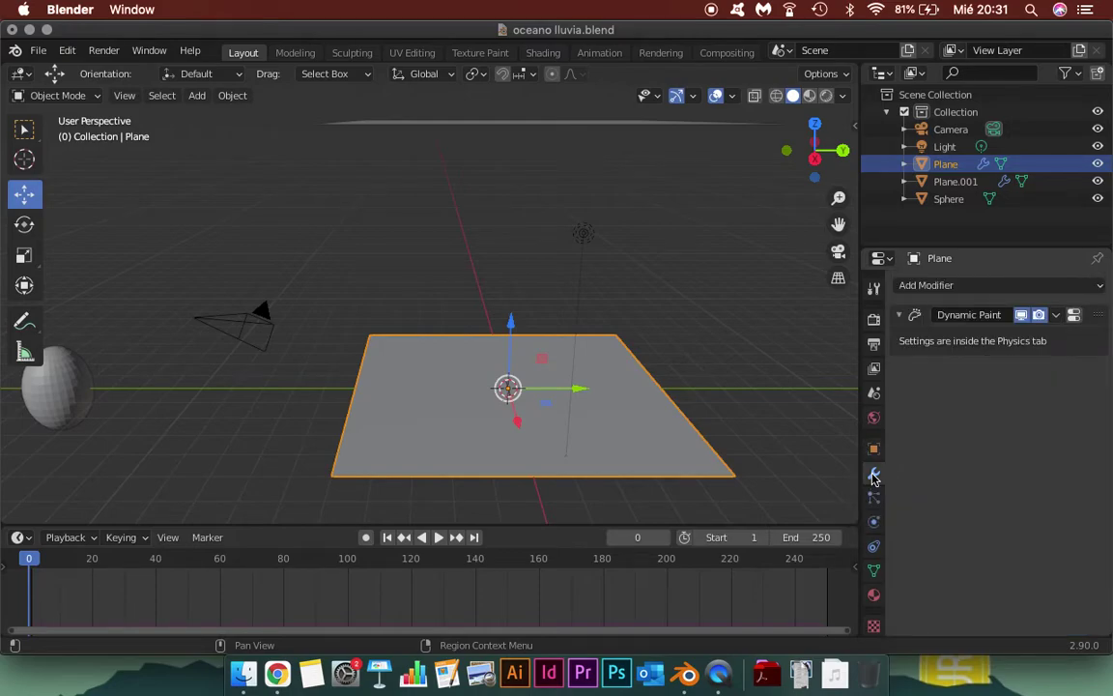
pyautogui.click(483, 124)
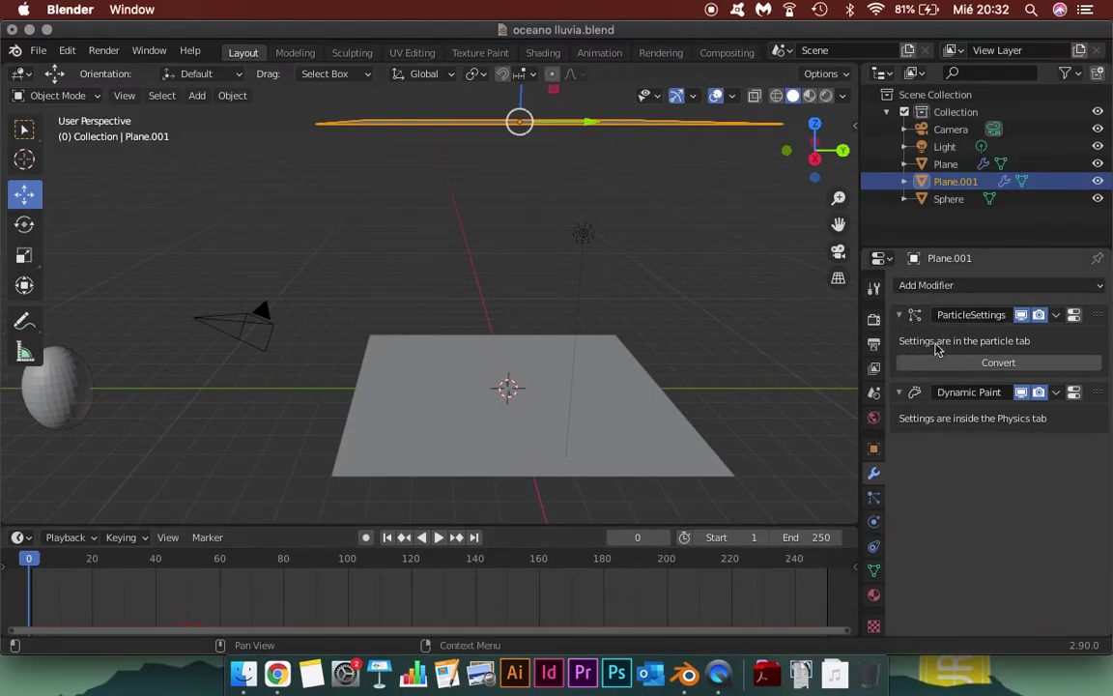
pyautogui.click(601, 375)
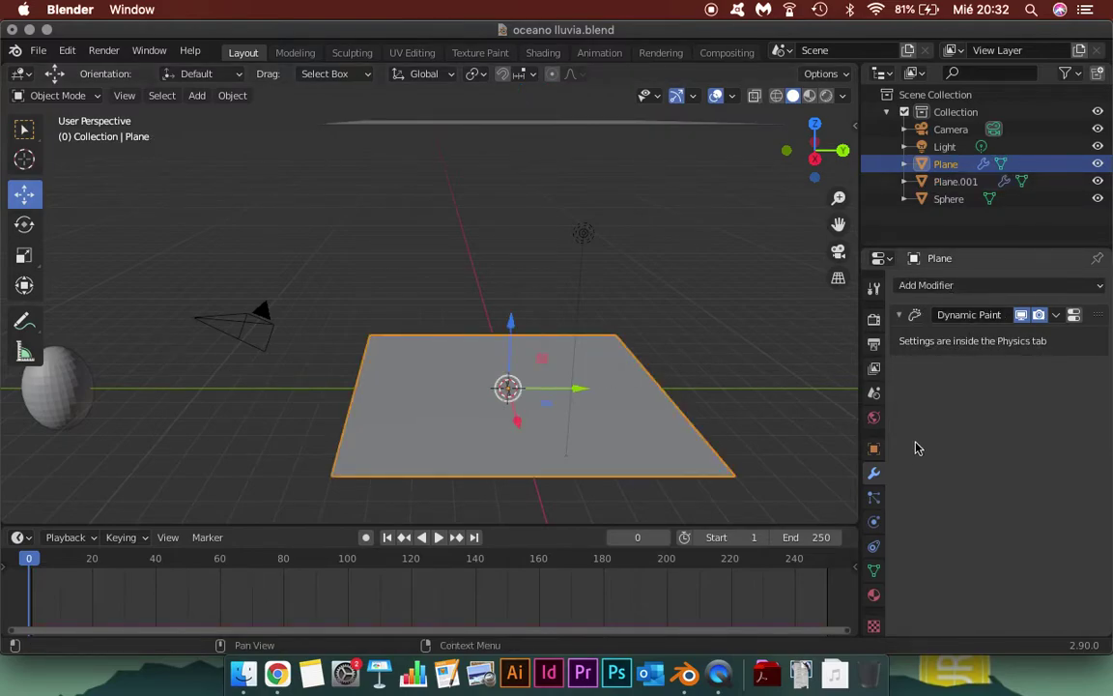
pyautogui.click(929, 285)
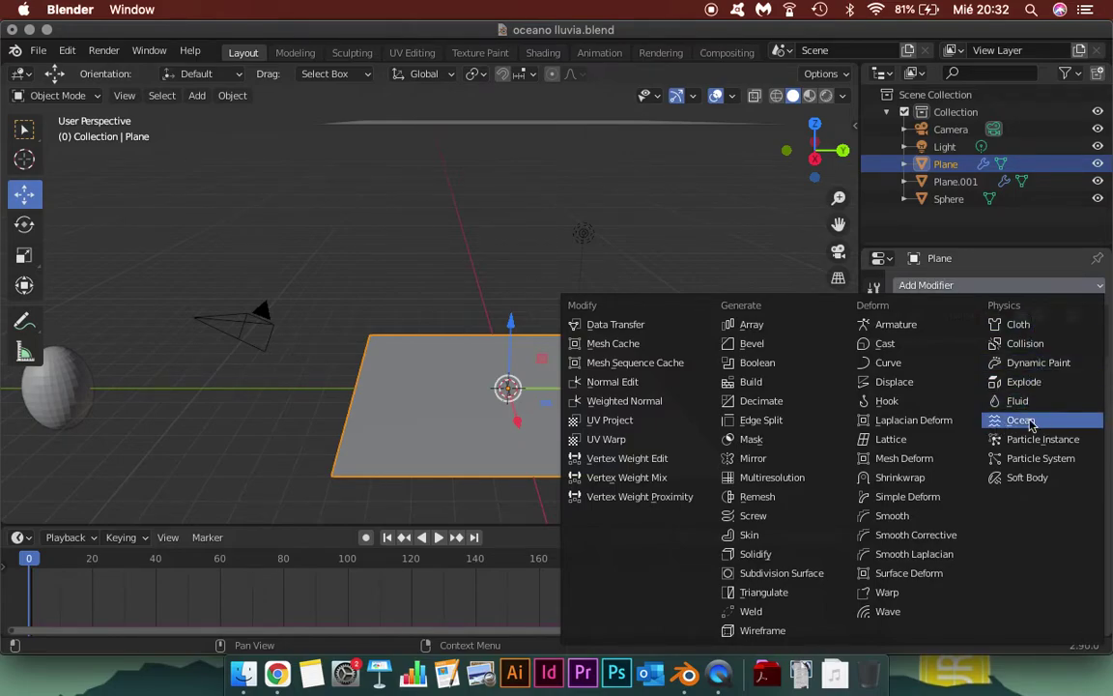
# - Add an Ocean modifier to the Plane and preview the animation up to frame 97
pyautogui.click(1024, 365)
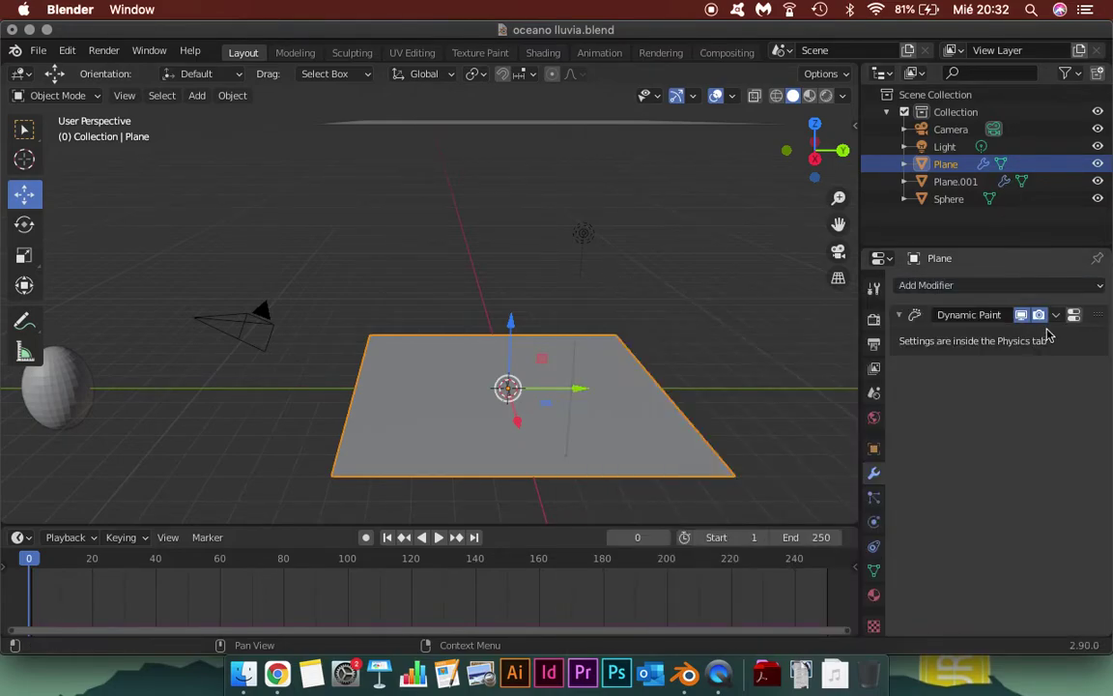
pyautogui.click(1041, 285)
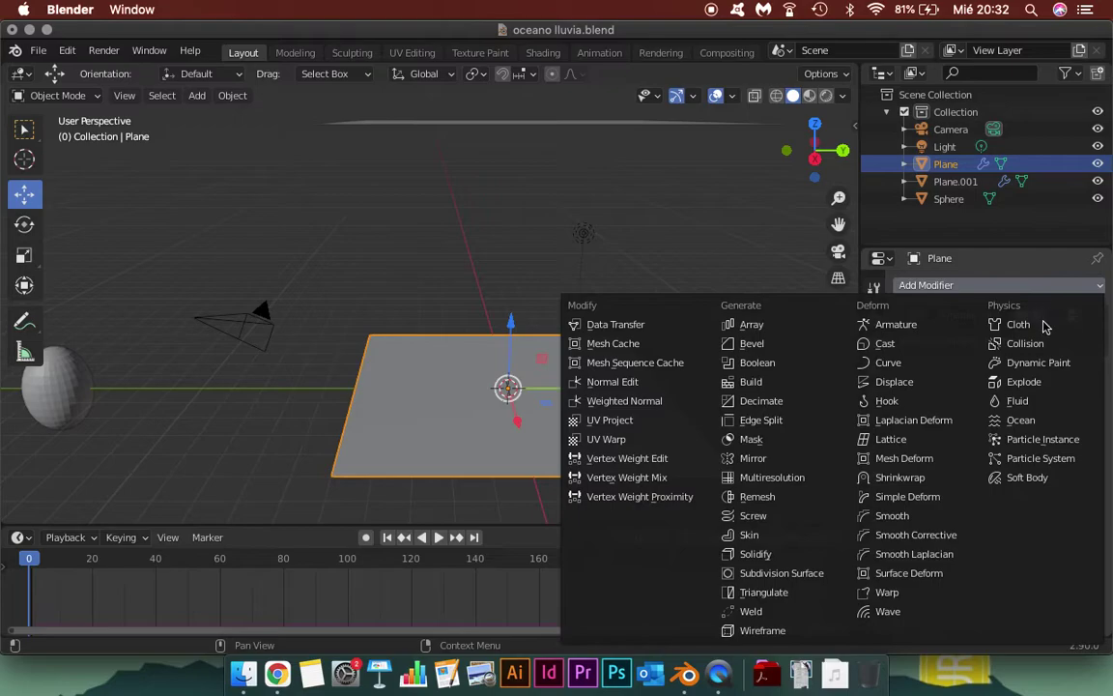
pyautogui.click(1038, 422)
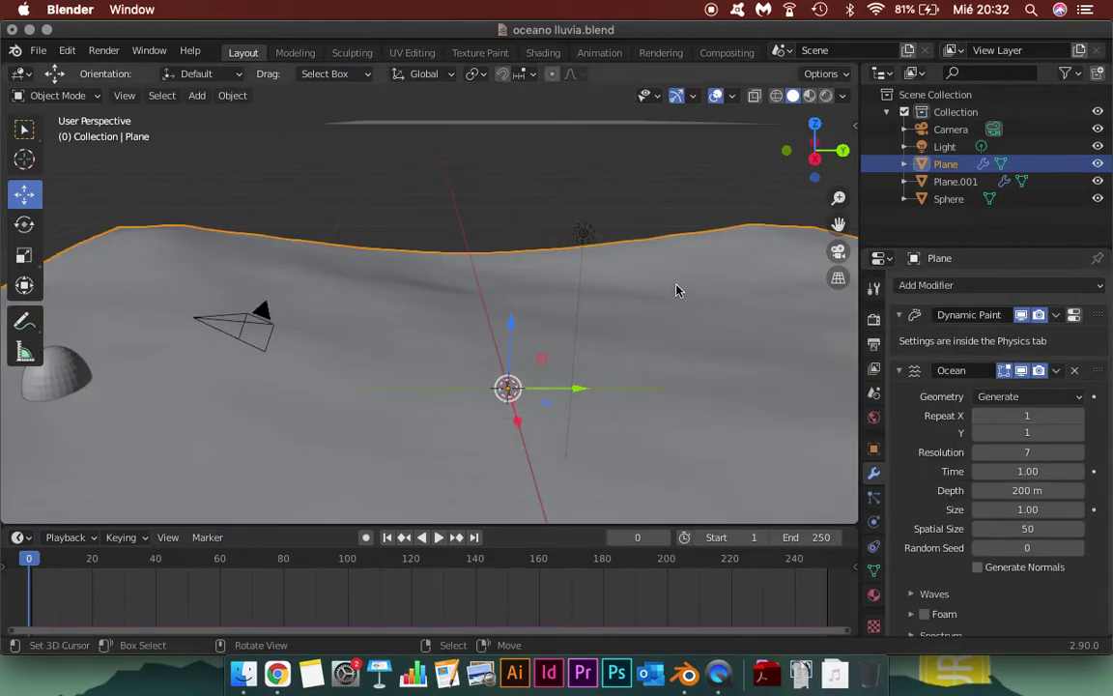
pyautogui.scroll(-2, 676, 289)
pyautogui.scroll(-2, 675, 288)
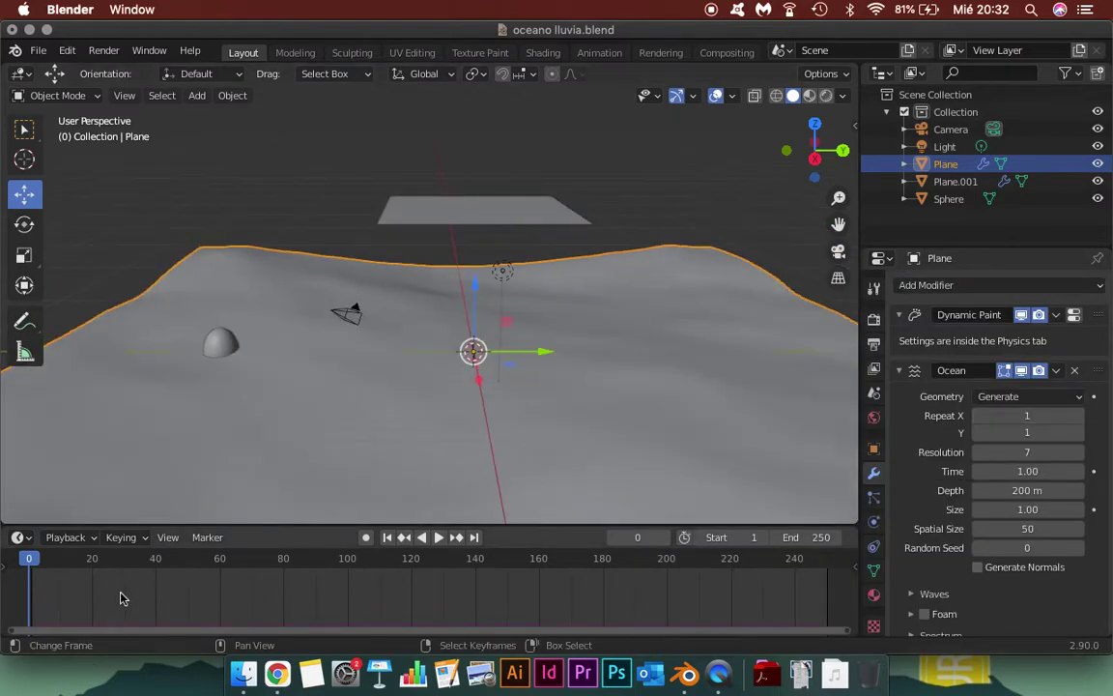
pyautogui.moveTo(15, 571)
pyautogui.mouseDown()
pyautogui.moveTo(380, 575)
pyautogui.moveTo(29, 558)
pyautogui.mouseUp()
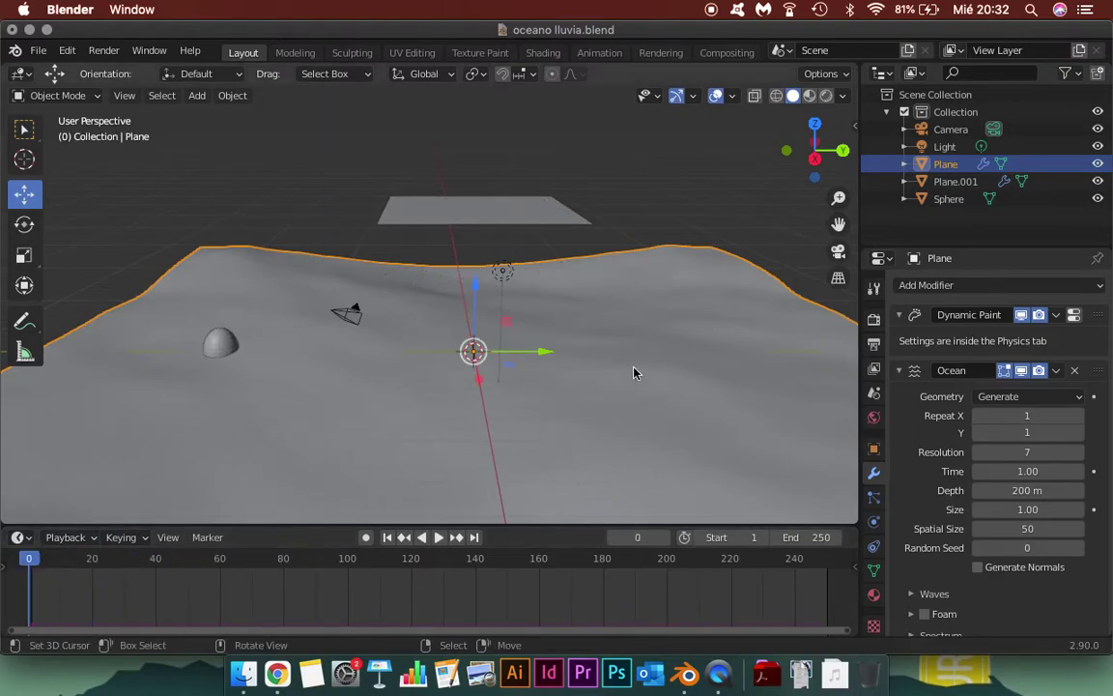
pyautogui.scroll(1, 634, 373)
pyautogui.scroll(1, 634, 373)
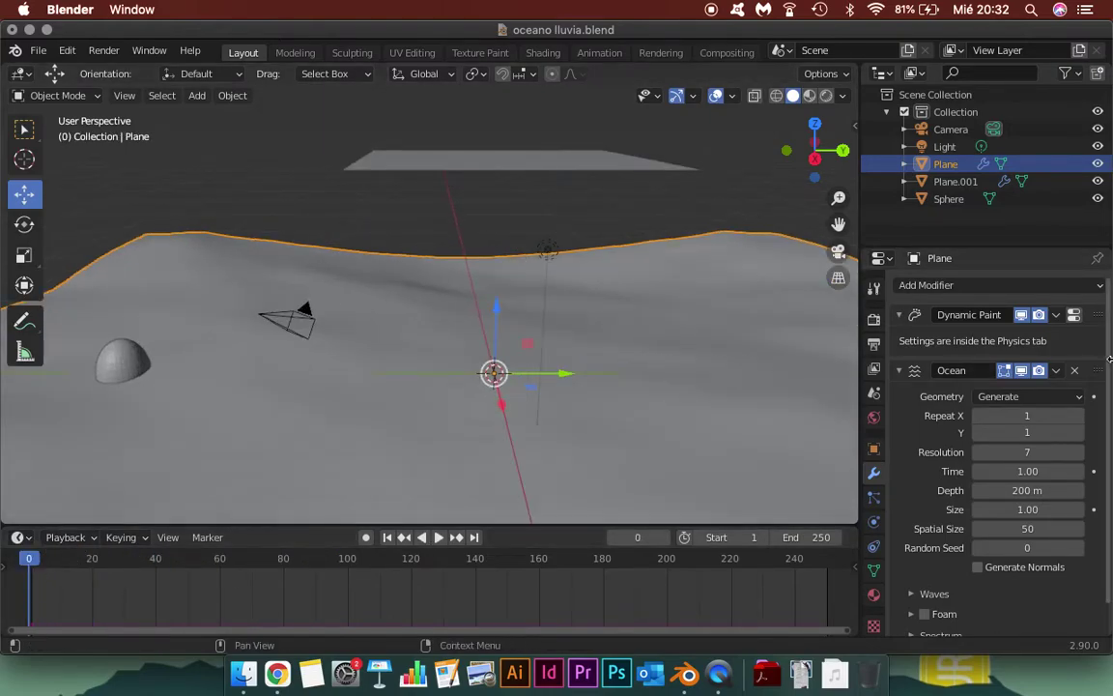
# - Switch the Ocean modifier's Geometry from Generate to Displace
pyautogui.click(1011, 398)
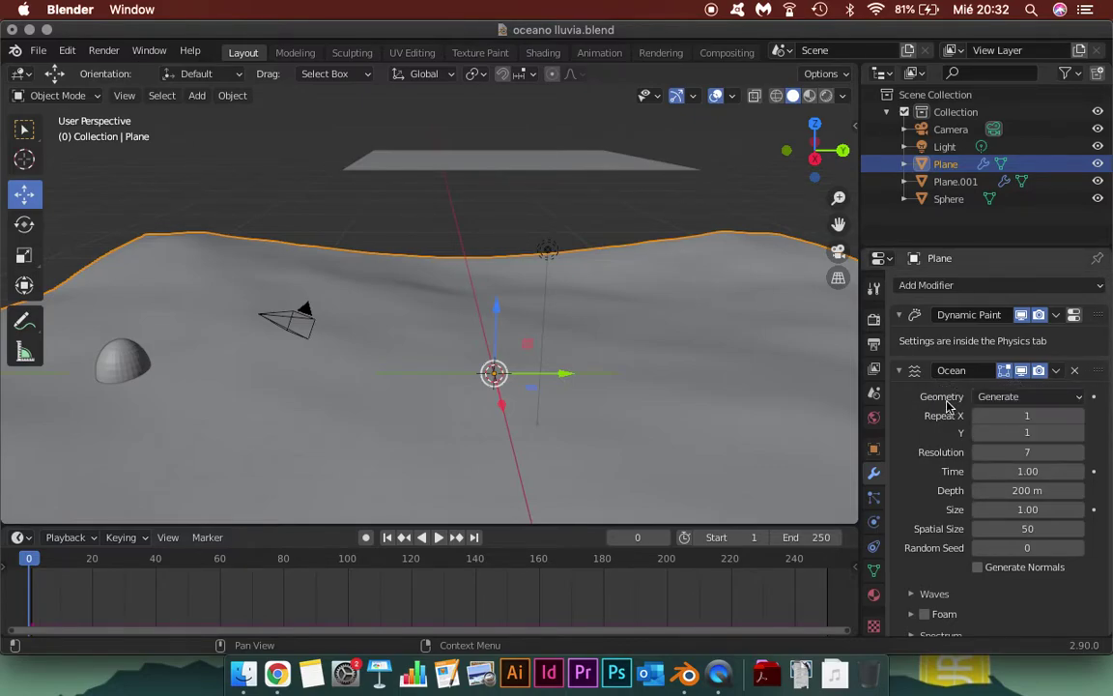
pyautogui.click(1049, 398)
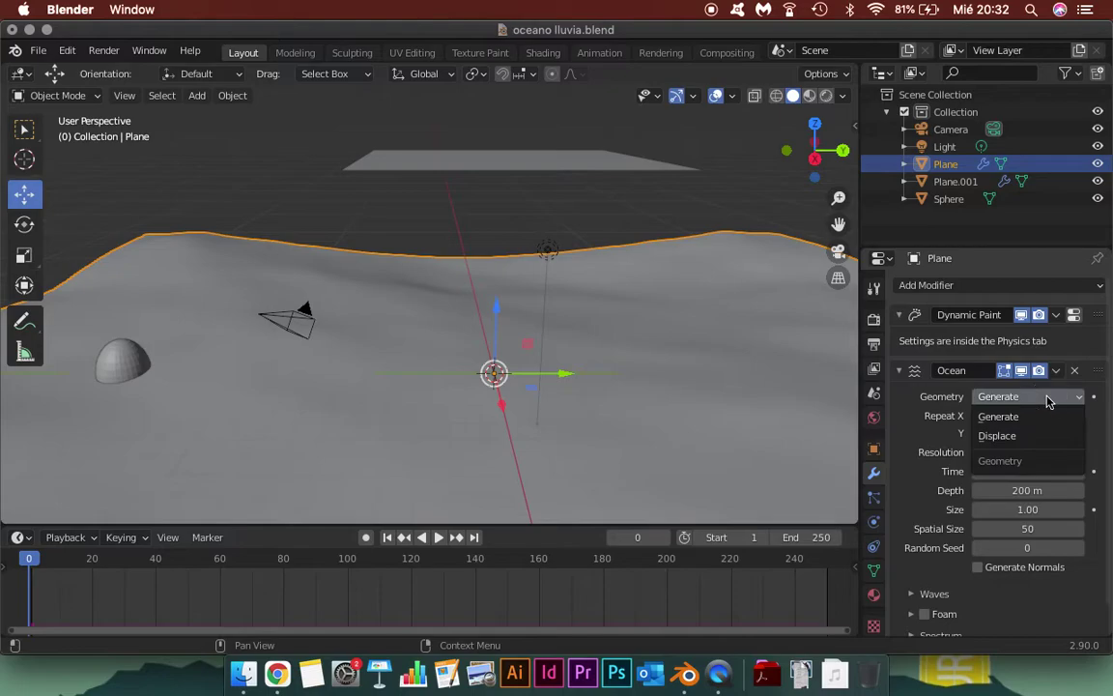
pyautogui.click(1013, 443)
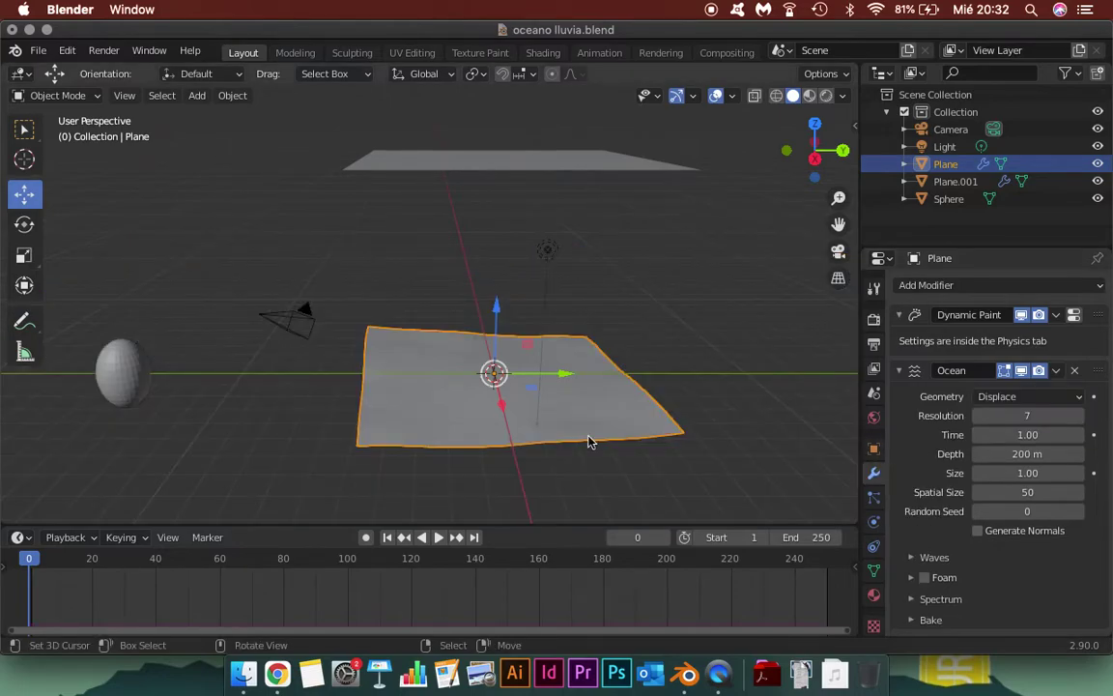
# - Try ocean Size values from 0.98 down to 0.10 while previewing the waves
pyautogui.moveTo(68, 565)
pyautogui.mouseDown()
pyautogui.moveTo(179, 570)
pyautogui.moveTo(95, 582)
pyautogui.moveTo(30, 575)
pyautogui.mouseUp()
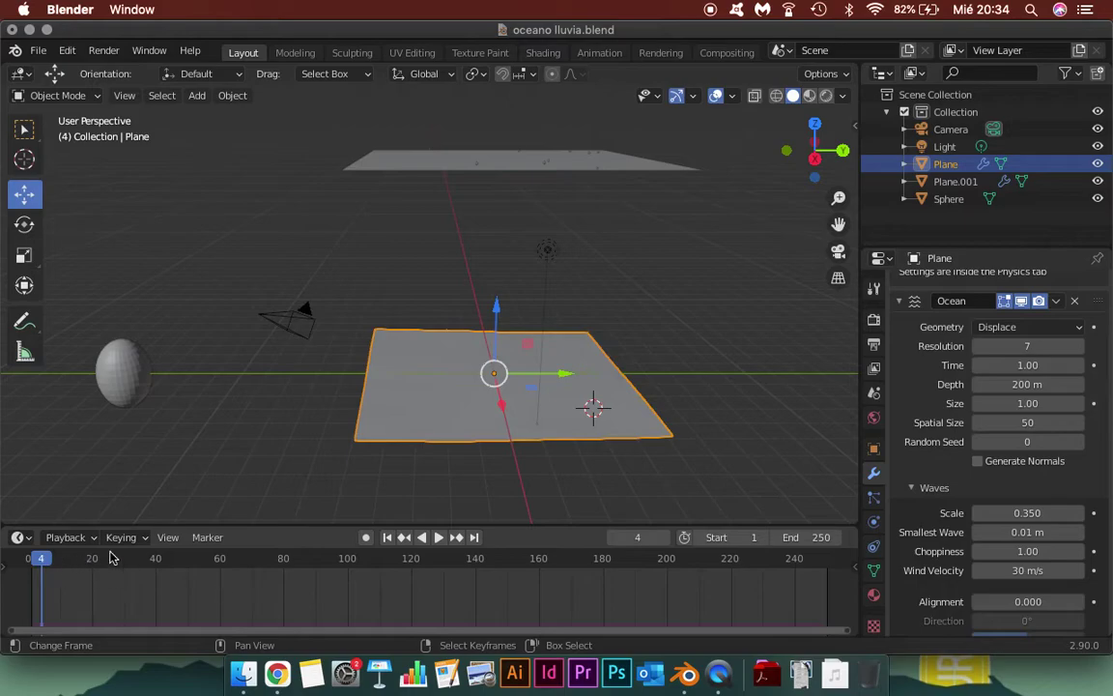
pyautogui.click(1015, 405)
pyautogui.write('0.98')
pyautogui.press('Return')
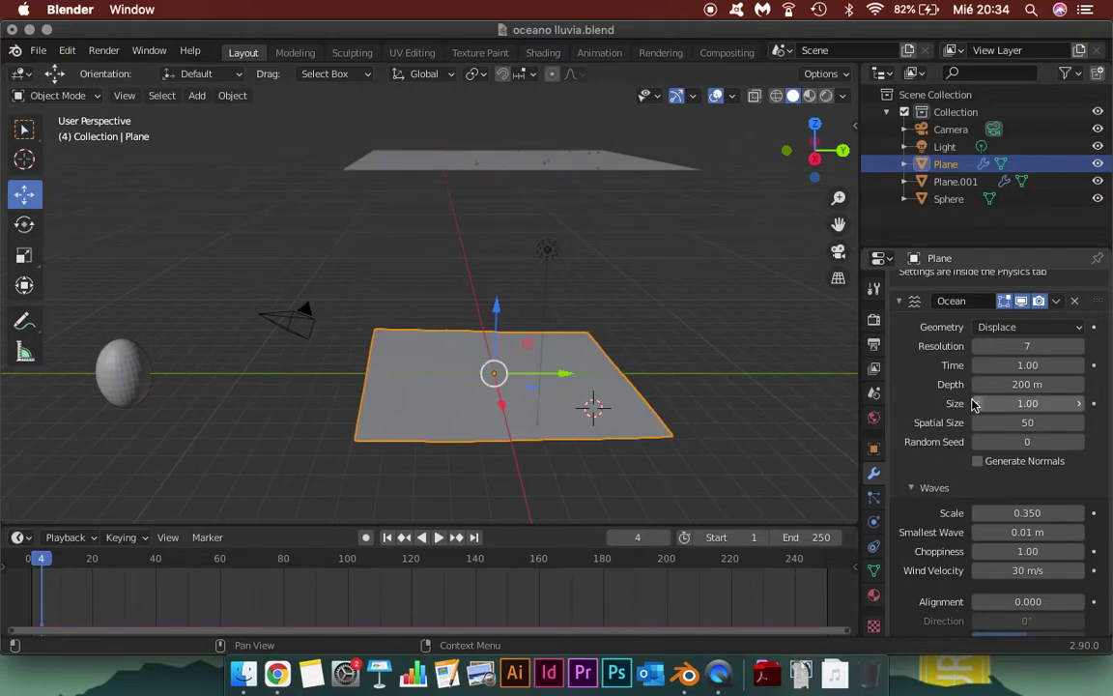
pyautogui.click(975, 404)
pyautogui.moveTo(976, 404)
pyautogui.mouseDown()
pyautogui.moveTo(956, 404)
pyautogui.moveTo(980, 404)
pyautogui.mouseUp()
pyautogui.scroll(2, 627, 432)
pyautogui.scroll(1, 635, 427)
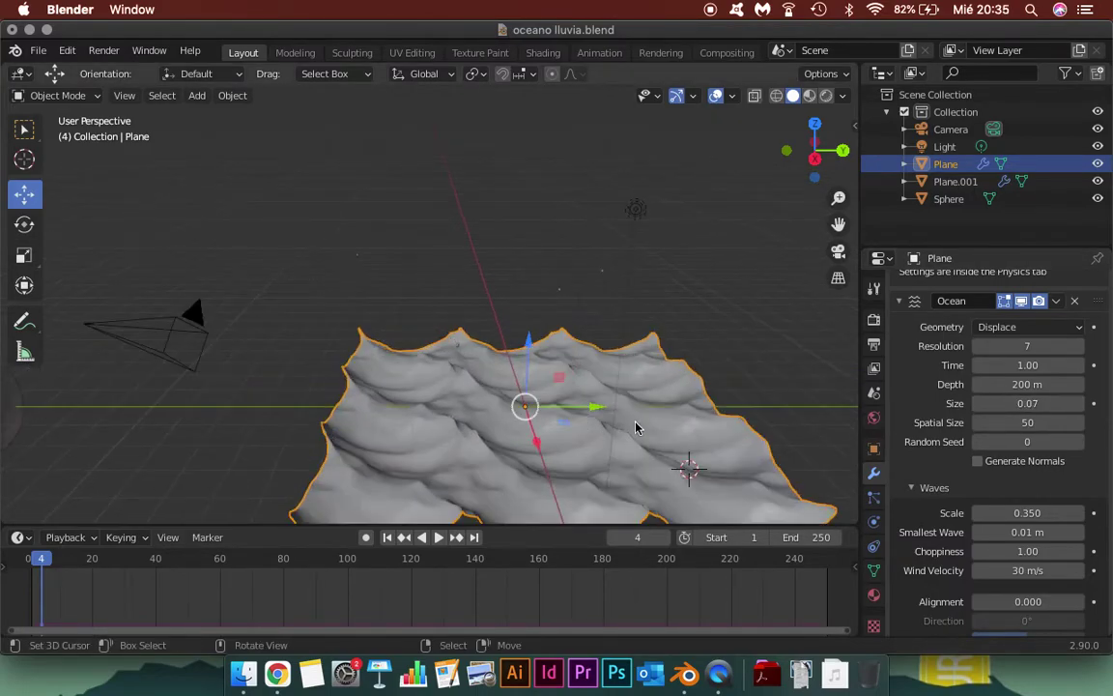
pyautogui.moveTo(976, 404); pyautogui.dragTo(983, 404)
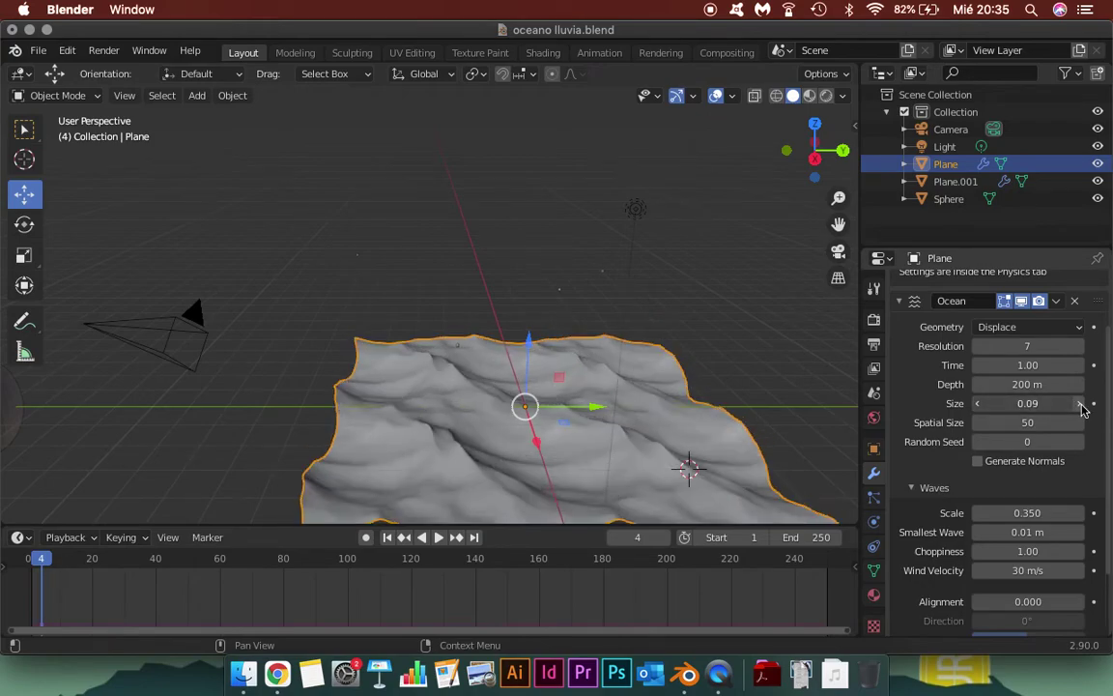
pyautogui.click(1080, 404)
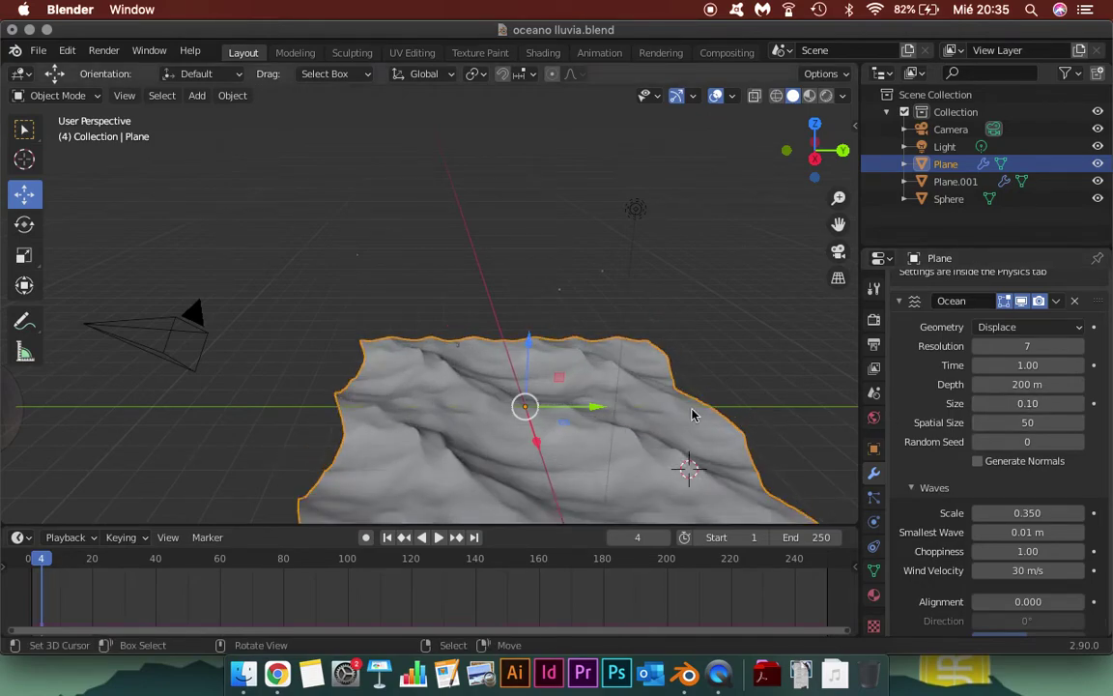
# - Settle the ocean Size at 0.13 and play the animation to check the waves
pyautogui.moveTo(644, 421); pyautogui.dragTo(630, 391, button='middle')
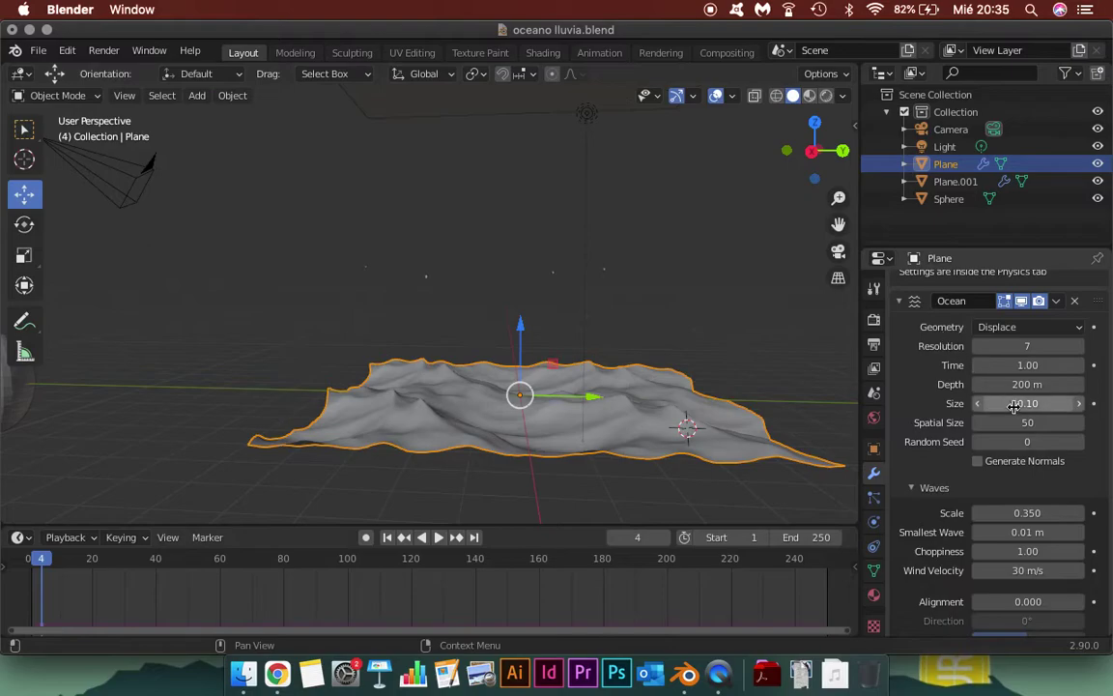
pyautogui.moveTo(39, 558); pyautogui.dragTo(344, 561)
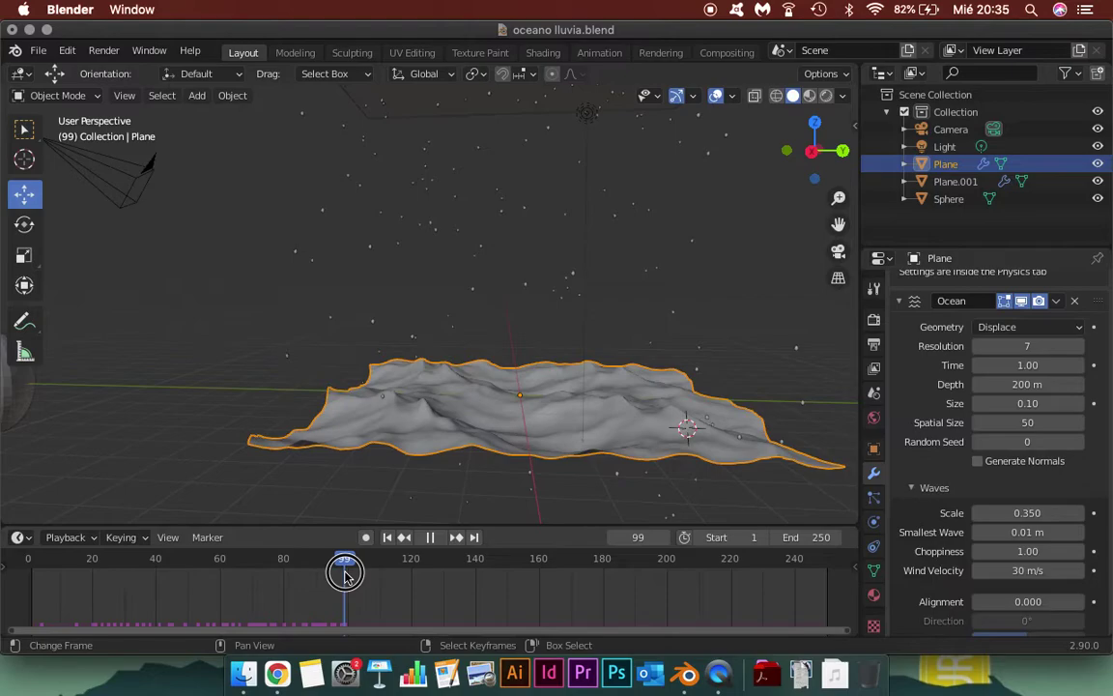
pyautogui.click(1080, 406)
pyautogui.click(1080, 406)
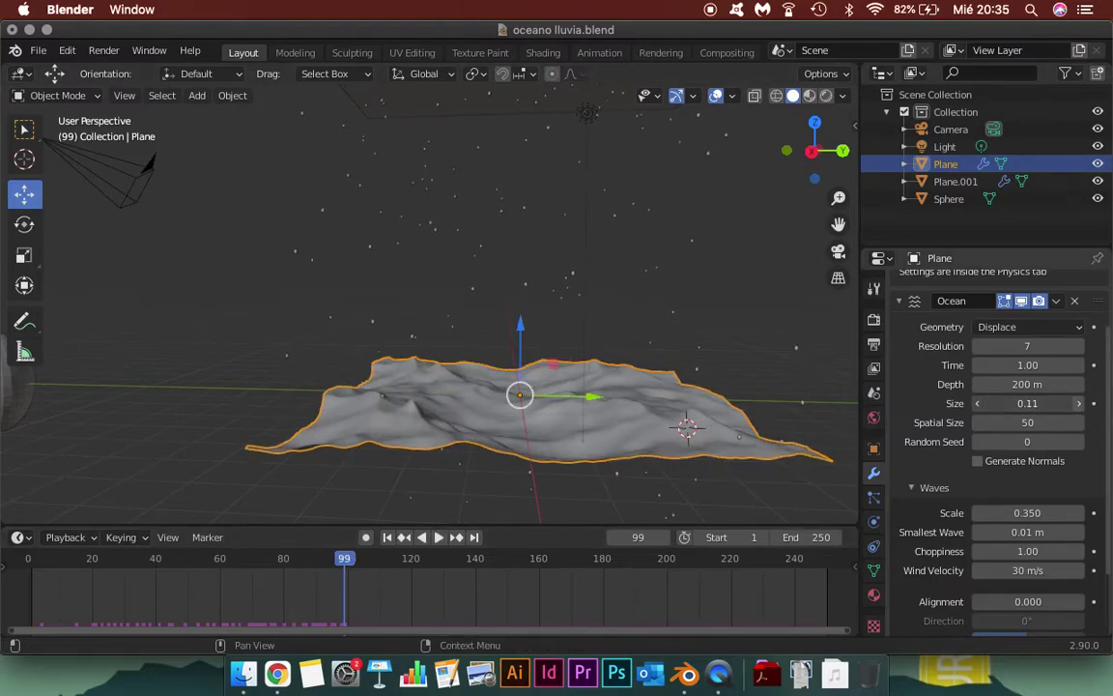
pyautogui.click(1080, 405)
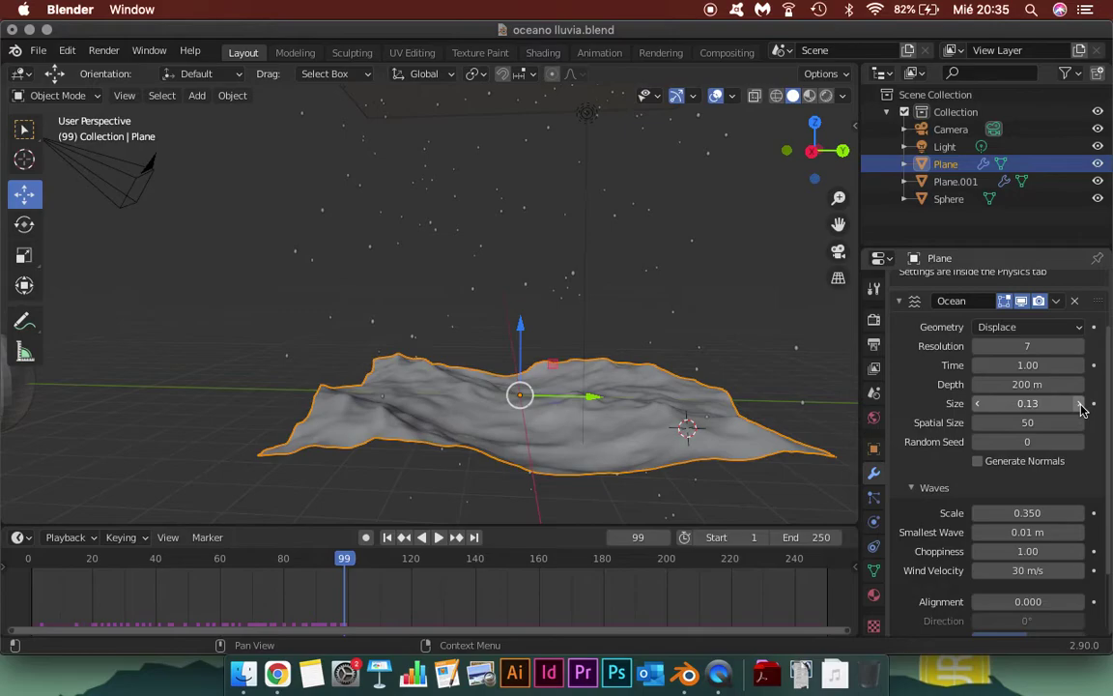
pyautogui.click(1080, 406)
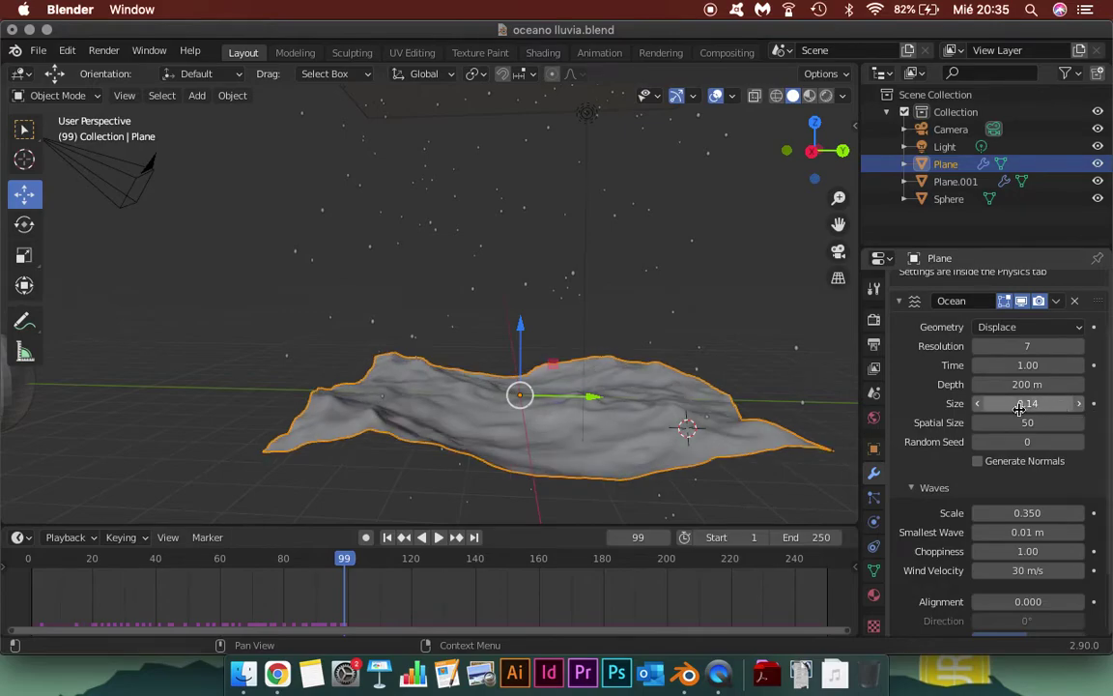
pyautogui.click(978, 403)
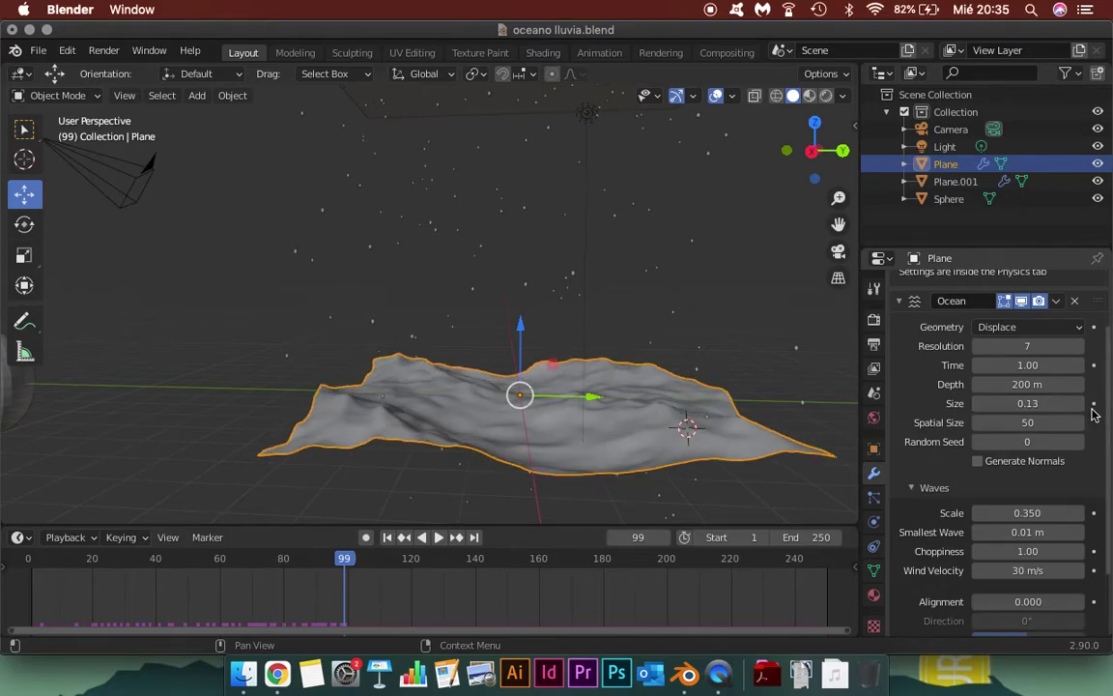
pyautogui.press('space')
# - Set the waves Scale to 0.15 and, after trying other values, the ocean Size to 0.06
pyautogui.moveTo(249, 560); pyautogui.dragTo(345, 566)
pyautogui.press('space')
pyautogui.click(1043, 512)
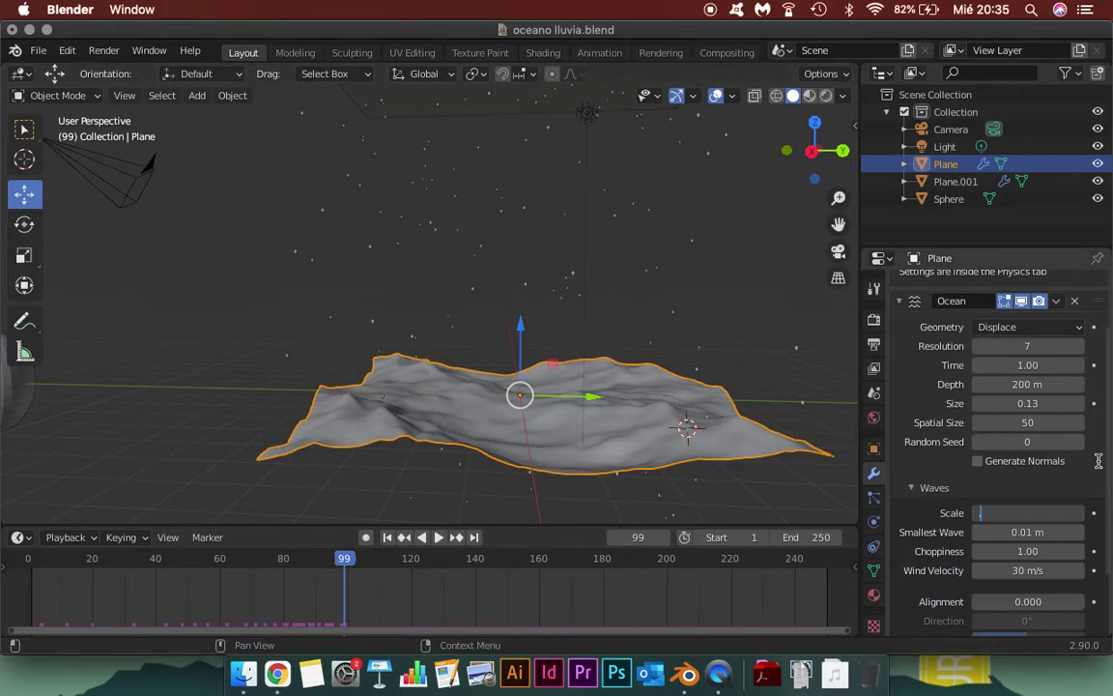
pyautogui.write('0.15')
pyautogui.press('Return')
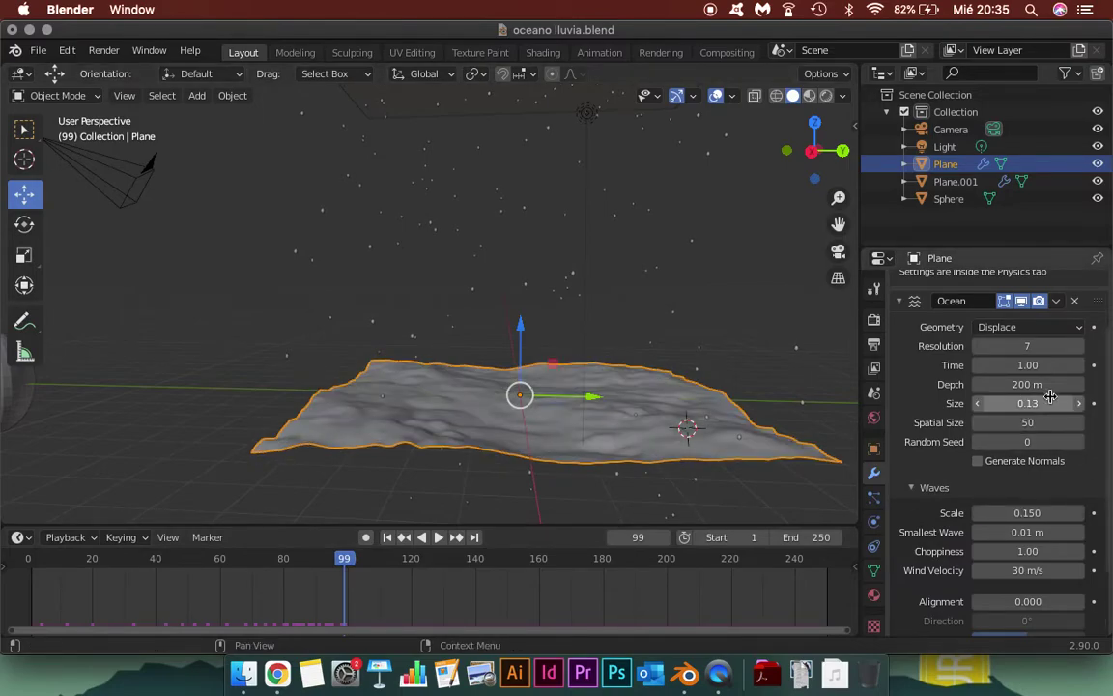
pyautogui.moveTo(1050, 397); pyautogui.dragTo(1082, 403)
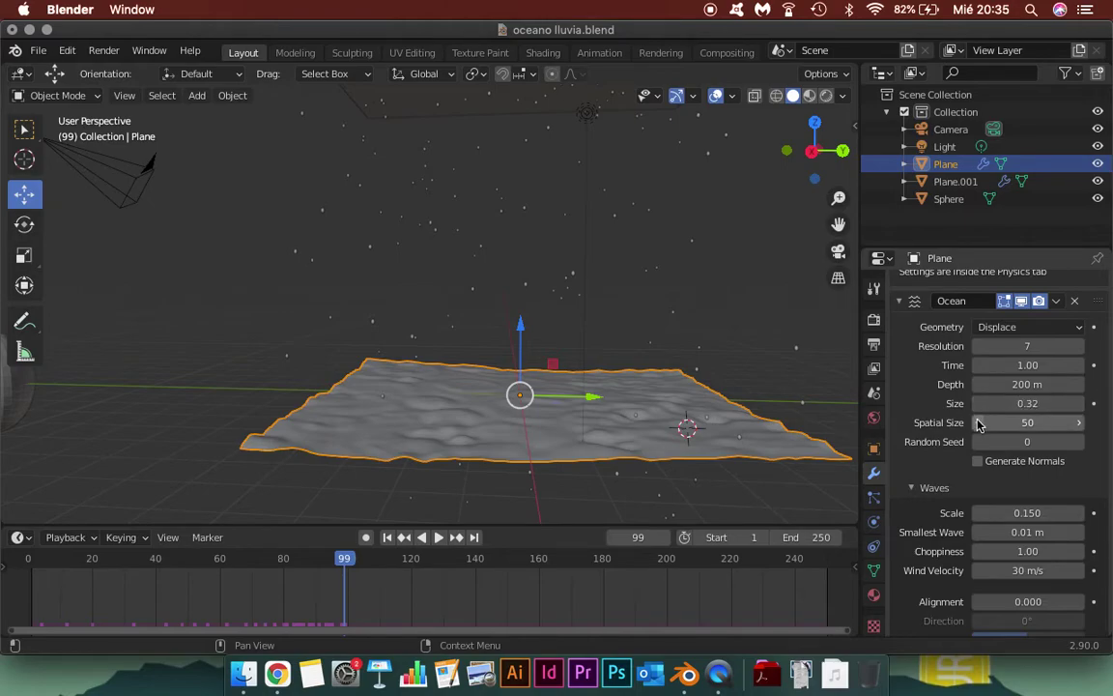
pyautogui.moveTo(1027, 403)
pyautogui.mouseDown()
pyautogui.moveTo(1063, 402)
pyautogui.moveTo(995, 403)
pyautogui.moveTo(1038, 403)
pyautogui.moveTo(1024, 403)
pyautogui.mouseUp()
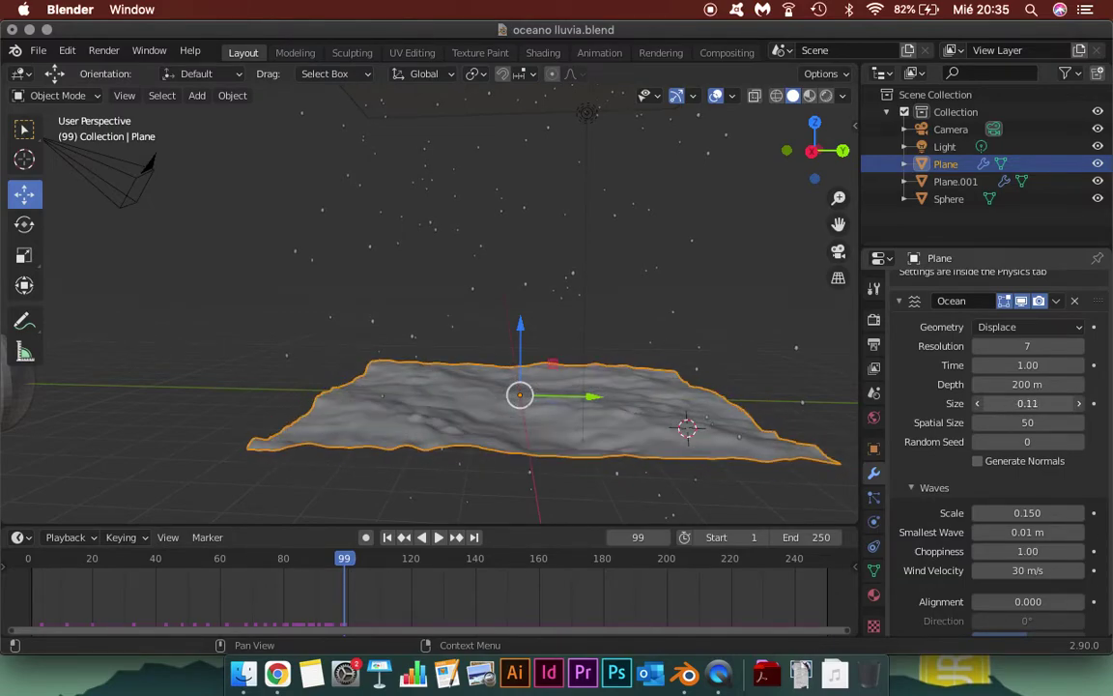
pyautogui.moveTo(1027, 403)
pyautogui.mouseDown()
pyautogui.moveTo(1036, 402)
pyautogui.moveTo(1023, 403)
pyautogui.mouseUp()
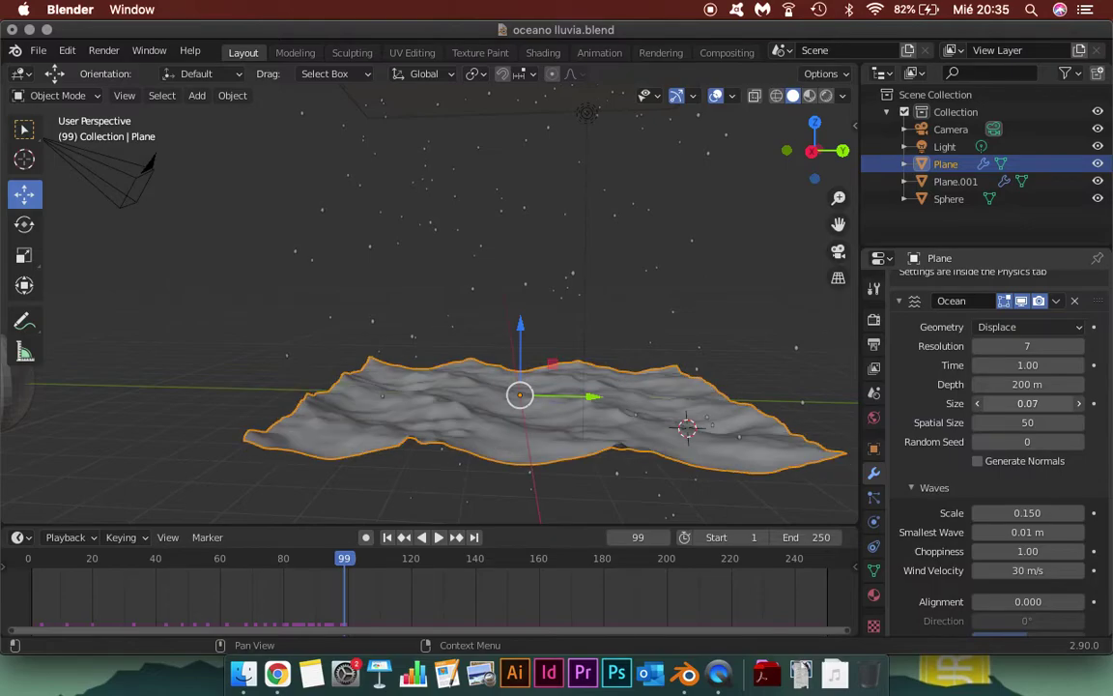
pyautogui.click(1059, 403)
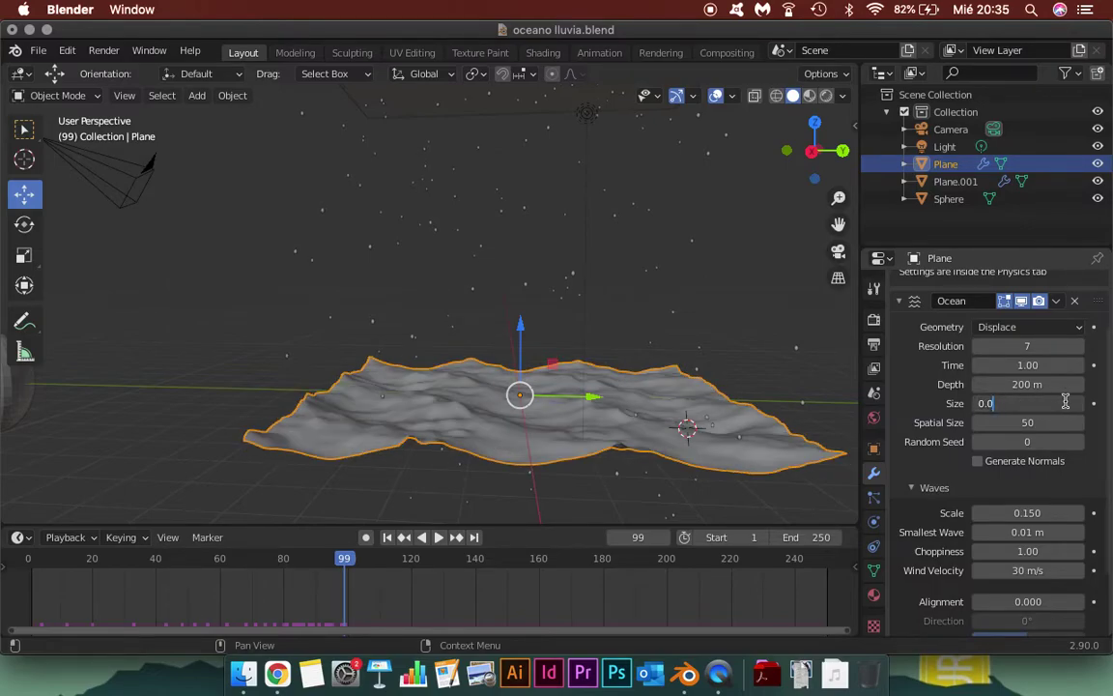
pyautogui.write('6')
pyautogui.press('Return')
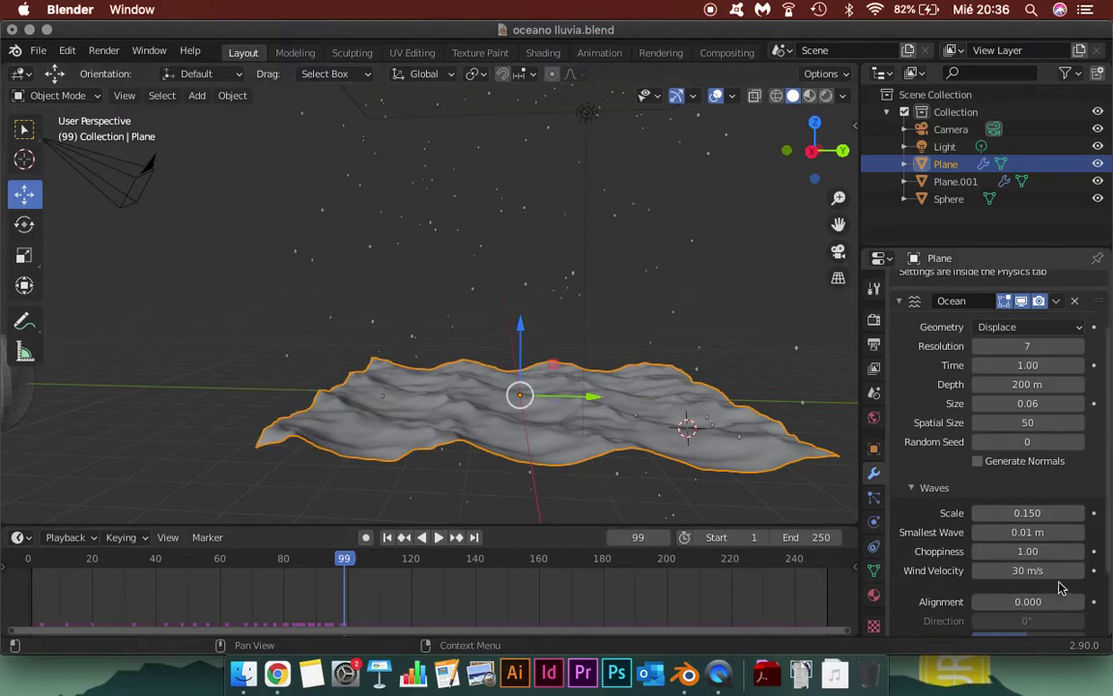
# - Try lower and higher Choppiness values, then settle Choppiness at 1.00
pyautogui.click(979, 553)
pyautogui.click(979, 553)
pyautogui.click(979, 554)
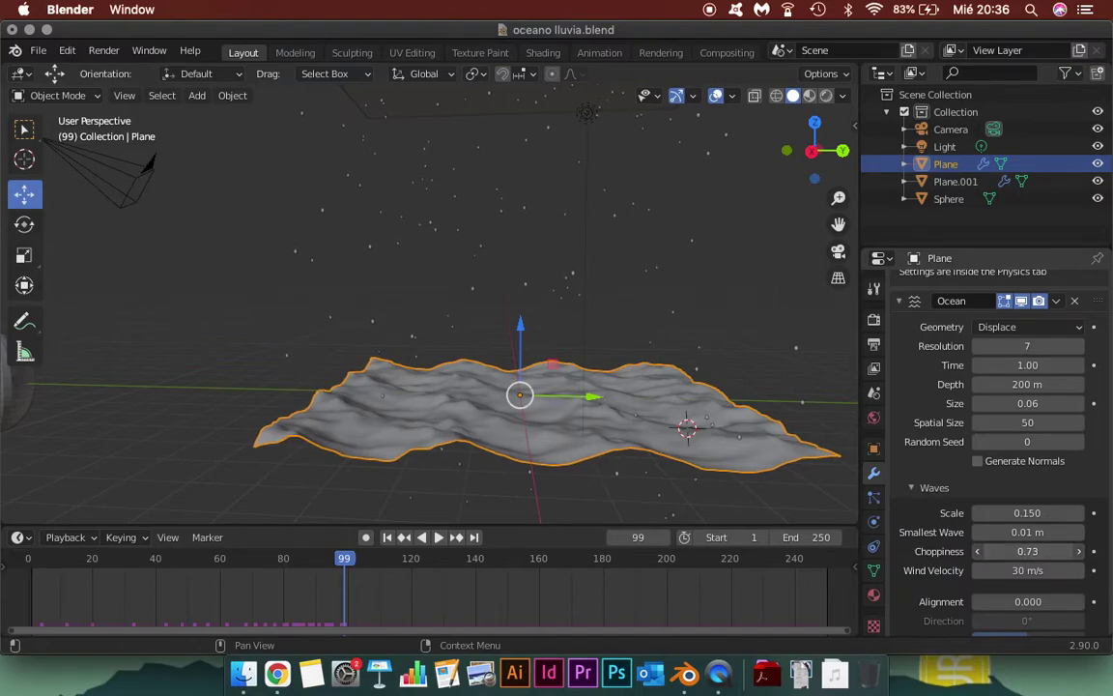
pyautogui.moveTo(978, 553)
pyautogui.mouseDown()
pyautogui.moveTo(1007, 550)
pyautogui.moveTo(979, 551)
pyautogui.mouseUp()
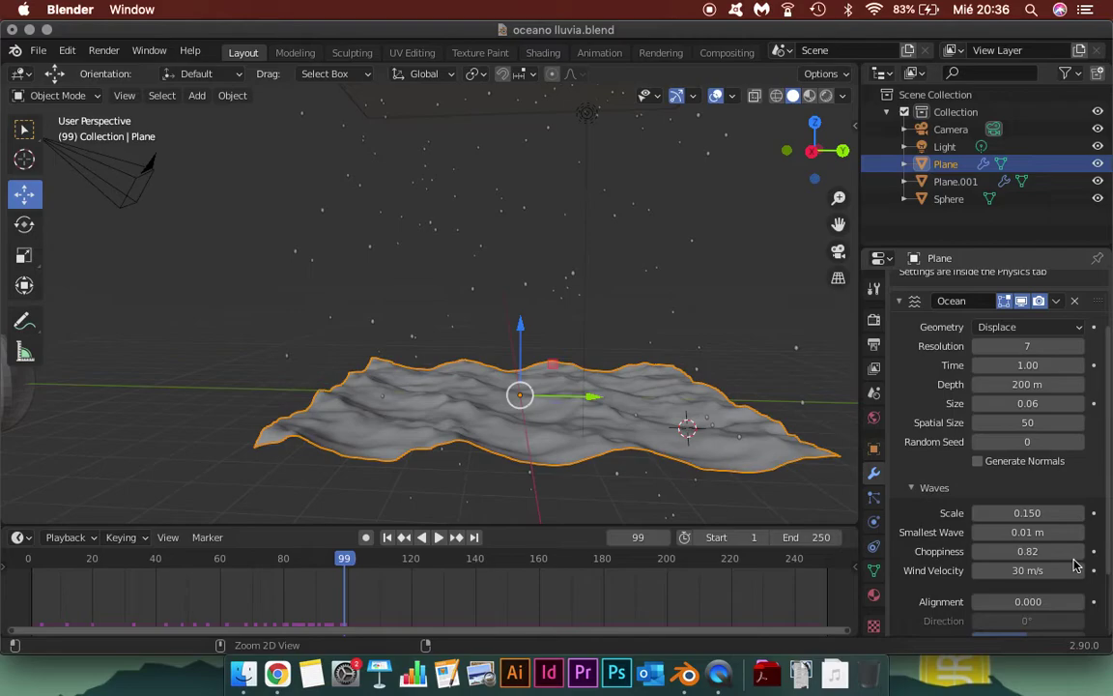
pyautogui.moveTo(1043, 551)
pyautogui.mouseDown()
pyautogui.moveTo(1014, 552)
pyautogui.moveTo(1039, 552)
pyautogui.moveTo(1024, 552)
pyautogui.mouseUp()
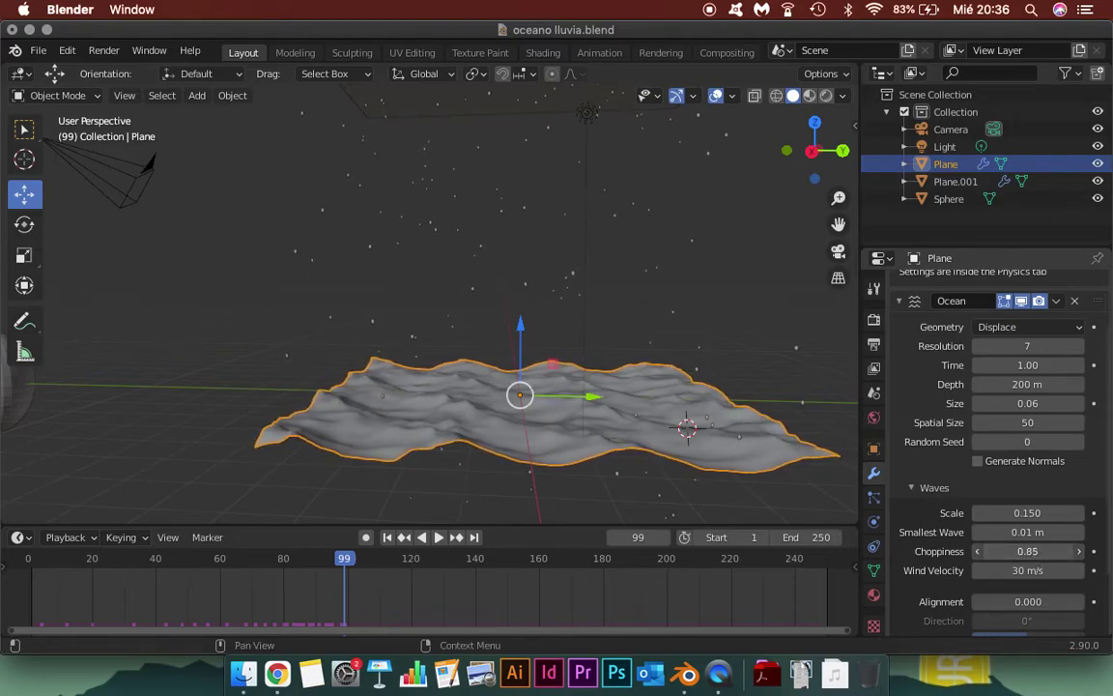
pyautogui.click(1048, 551)
pyautogui.write('1')
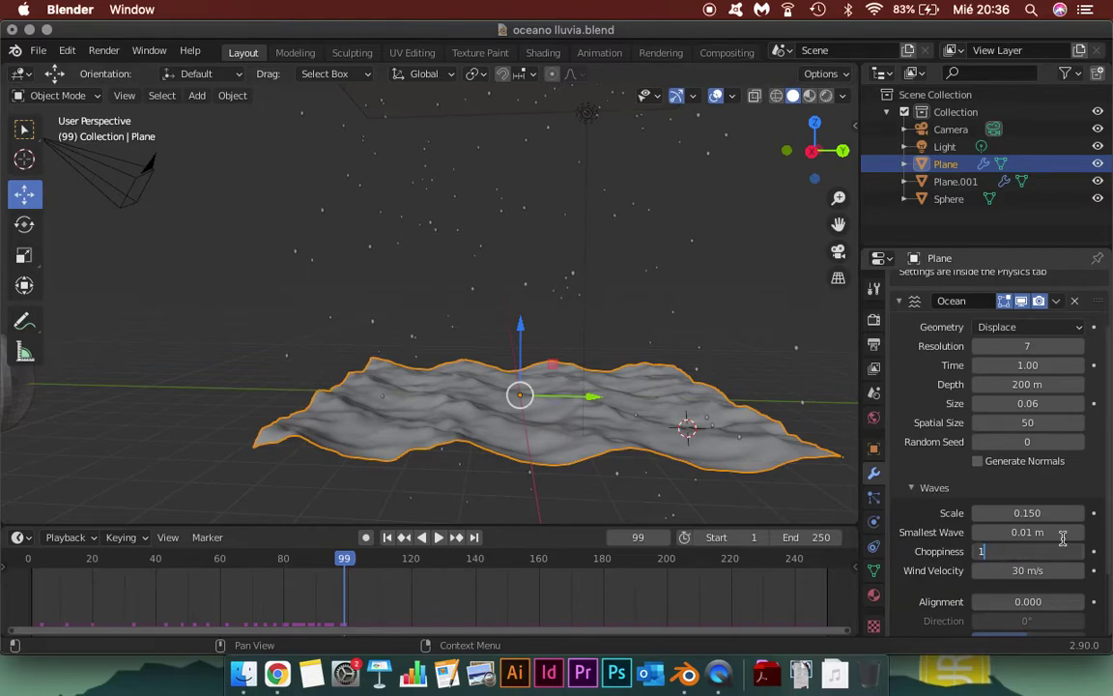
pyautogui.press('Return')
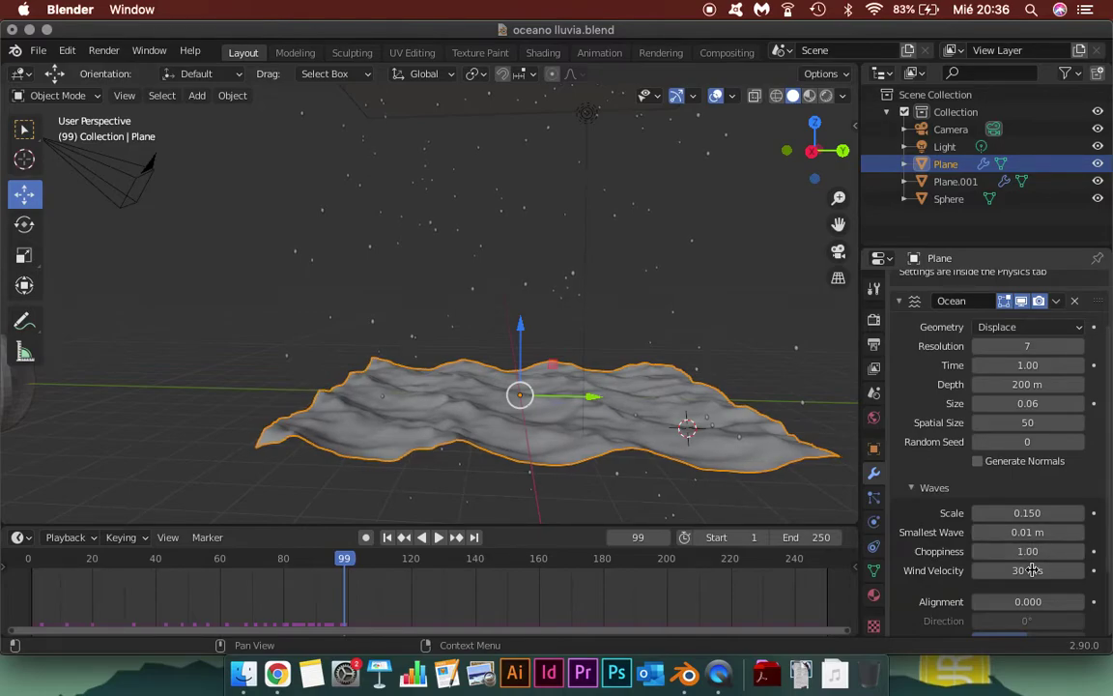
pyautogui.scroll(-3, 1003, 540)
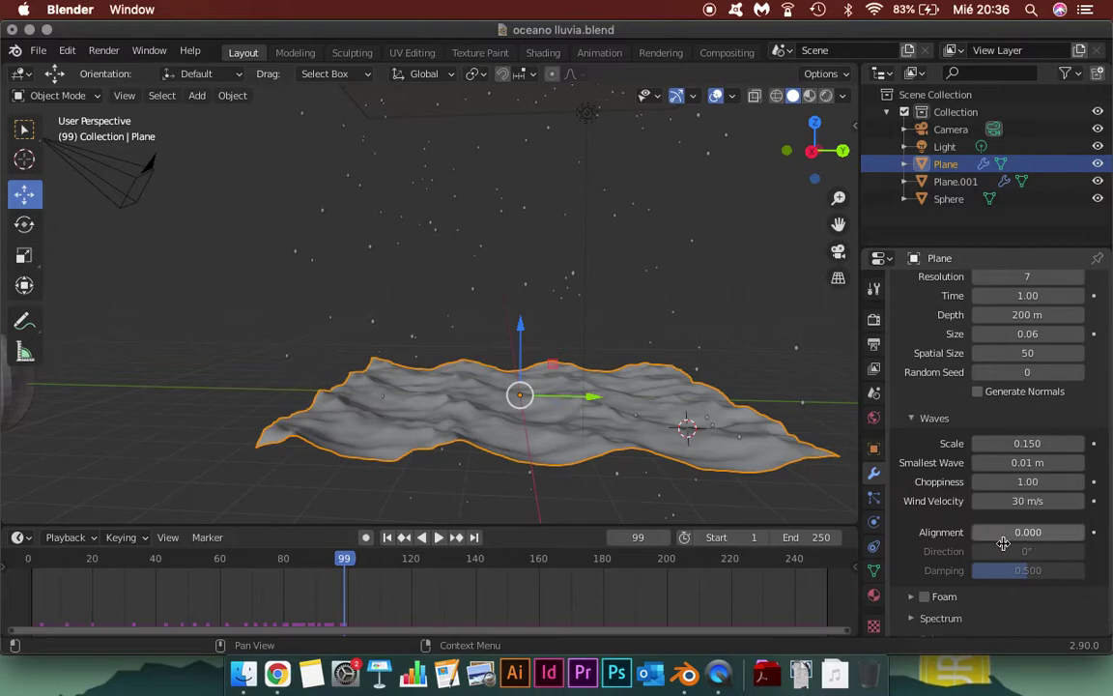
# - Enable ocean Foam with its data layer named 'foam'
pyautogui.scroll(-1, 1005, 550)
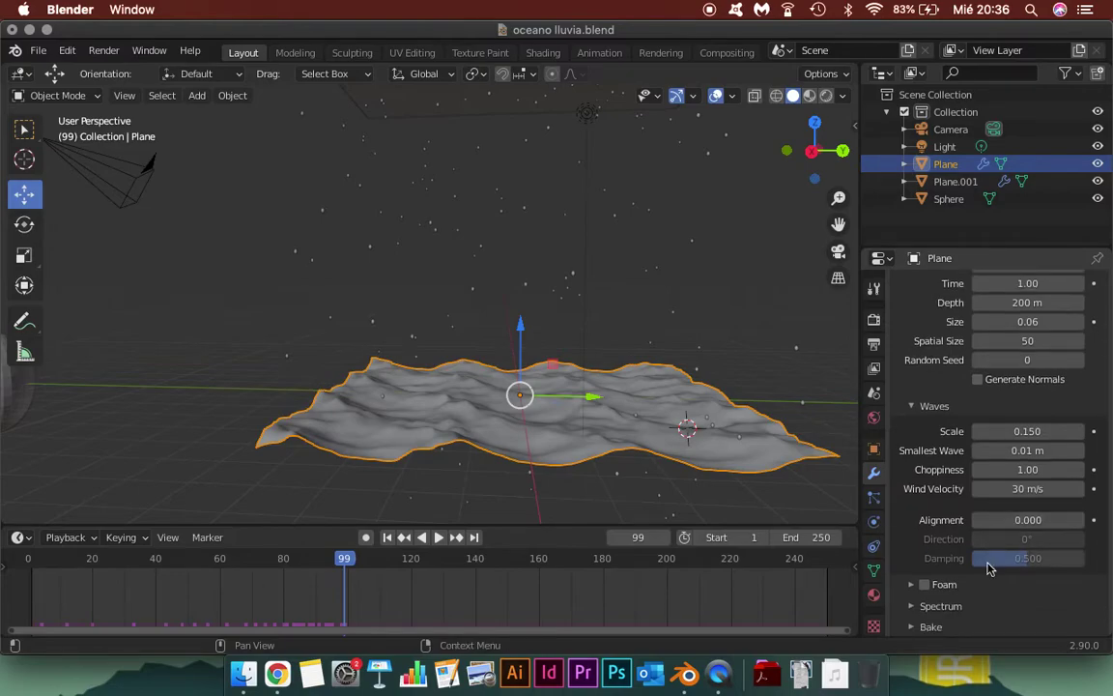
pyautogui.click(919, 591)
pyautogui.scroll(-3, 922, 560)
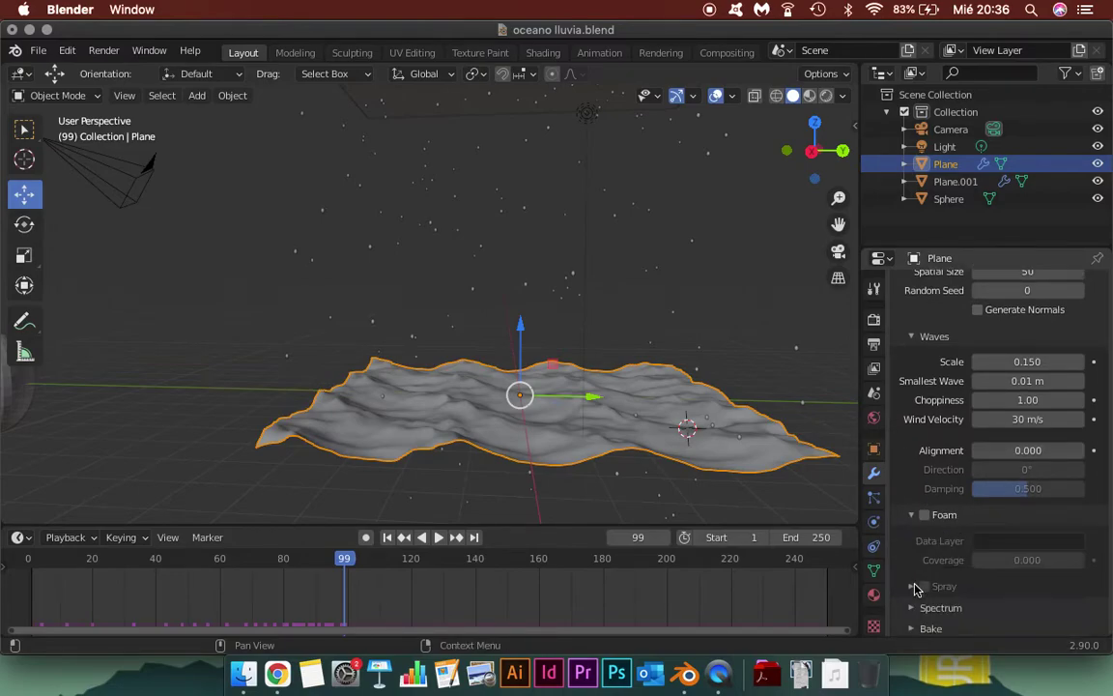
pyautogui.click(924, 513)
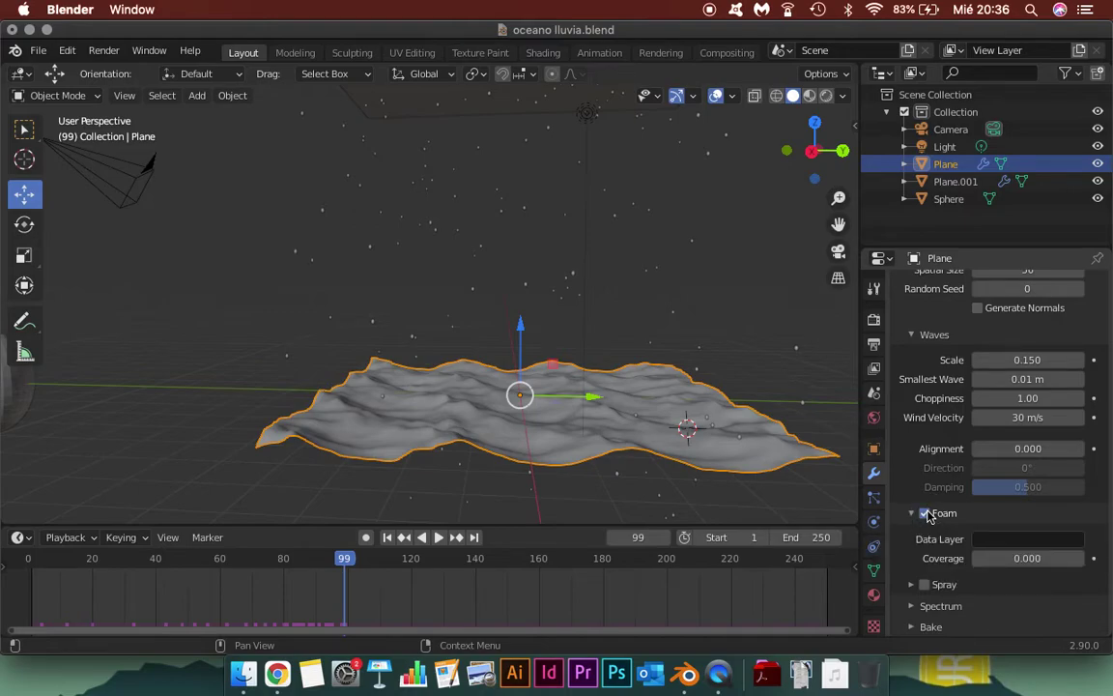
pyautogui.click(1005, 540)
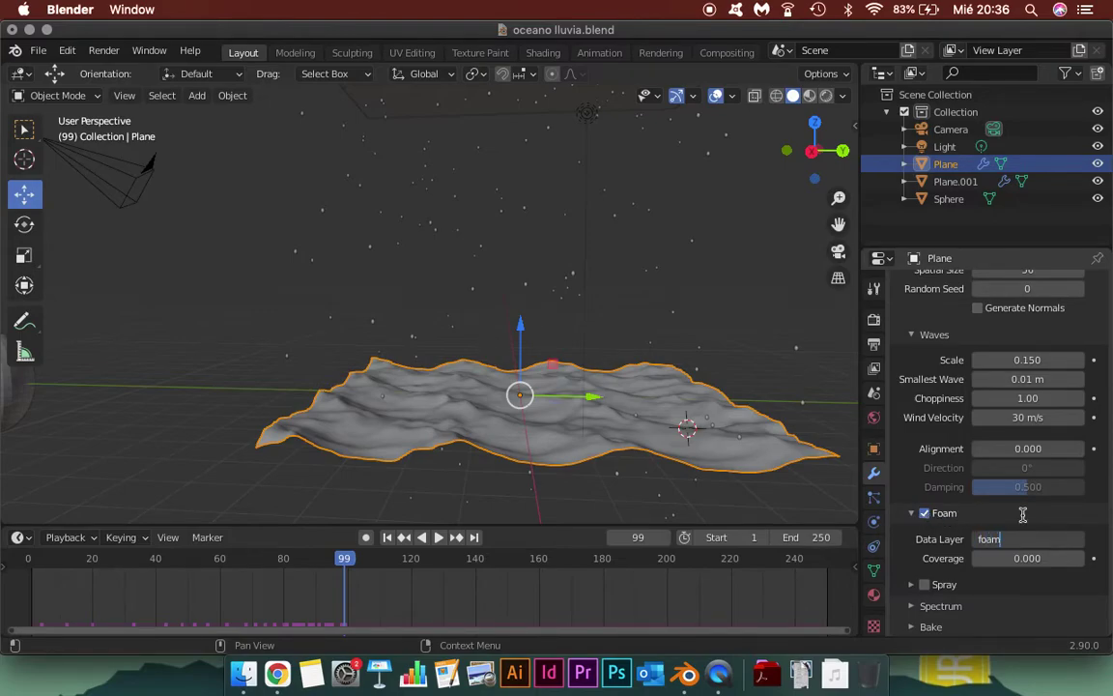
pyautogui.press('Return')
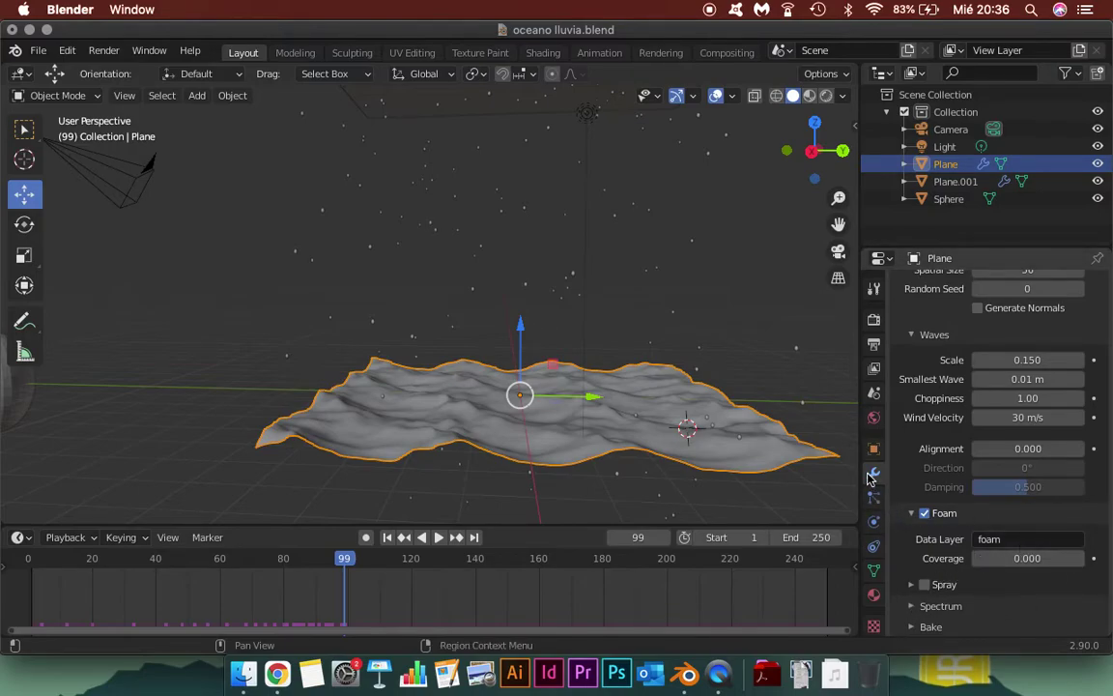
# - Enable ocean Spray with its data layer named 'spray'
pyautogui.click(910, 584)
pyautogui.click(924, 584)
pyautogui.scroll(-2, 976, 599)
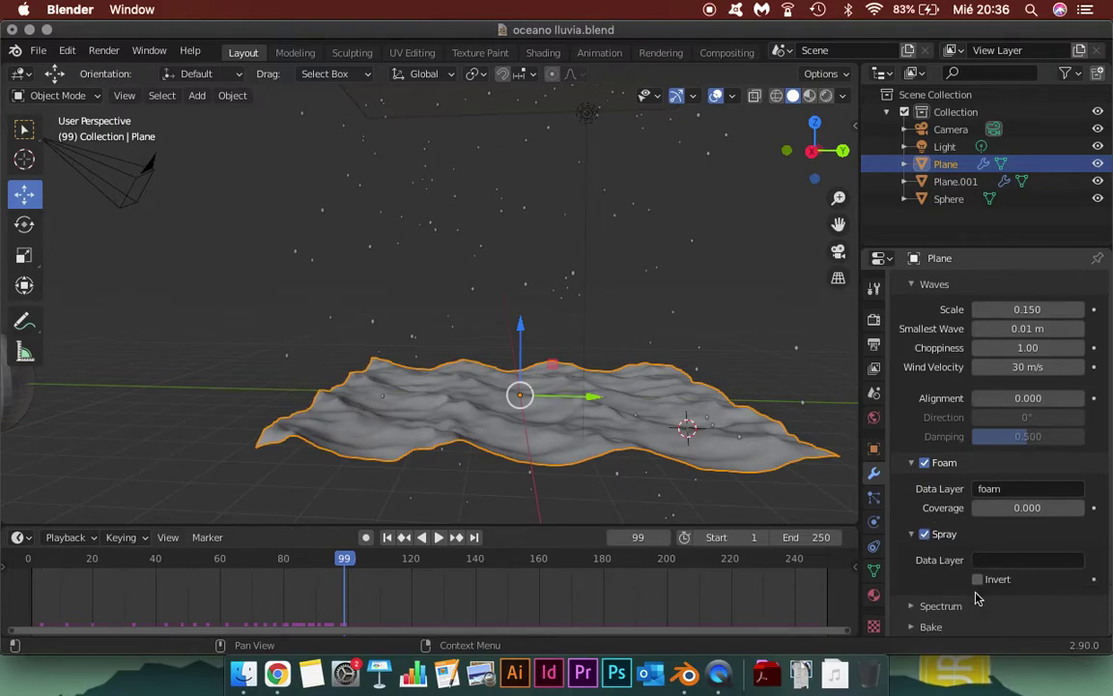
pyautogui.click(992, 559)
pyautogui.write('spray')
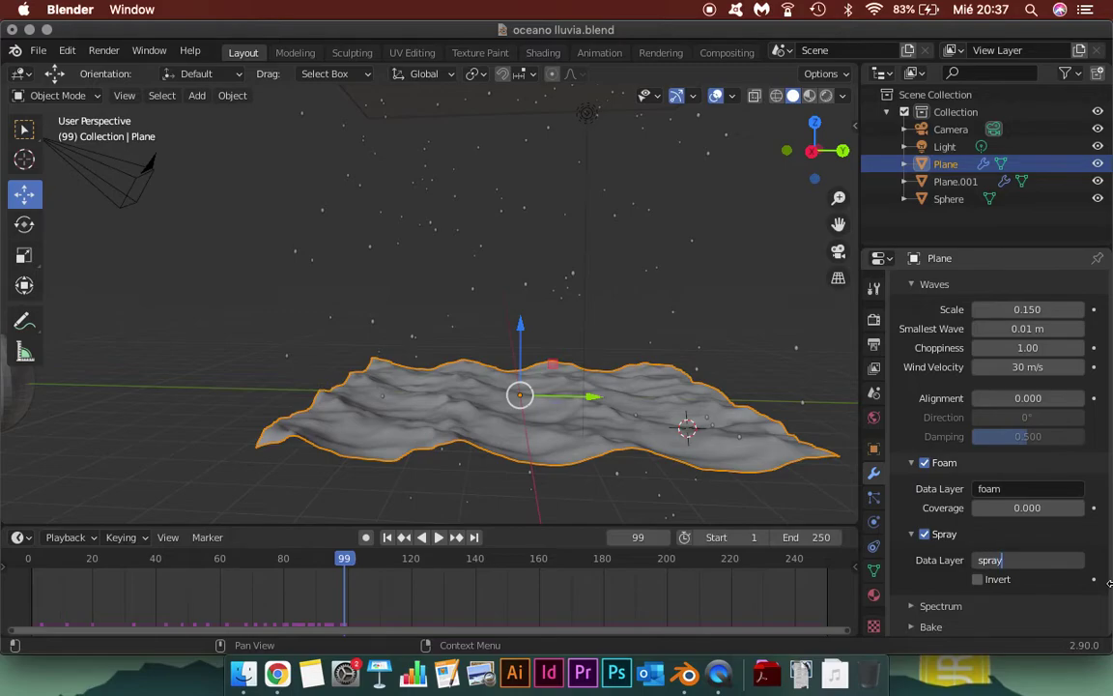
pyautogui.press('Return')
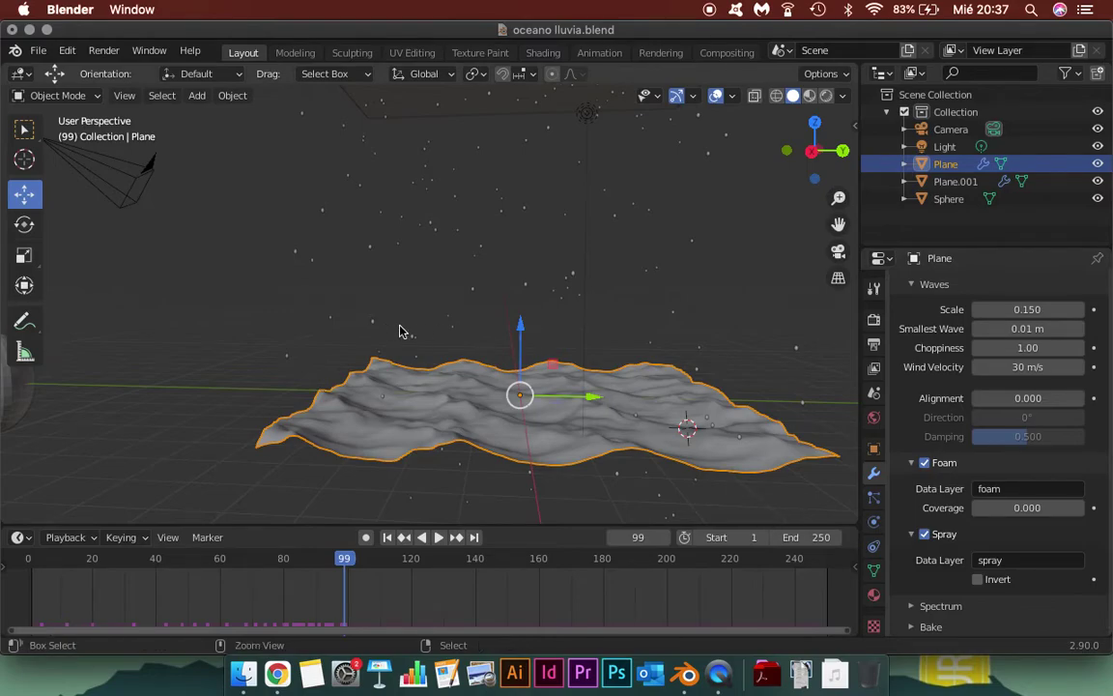
# - Save the file, return to frame 1, and keyframe ocean Time at 1.00
pyautogui.hotkey('ctrl', 's')
pyautogui.moveTo(174, 558)
pyautogui.mouseDown()
pyautogui.moveTo(74, 560)
pyautogui.moveTo(233, 561)
pyautogui.mouseUp()
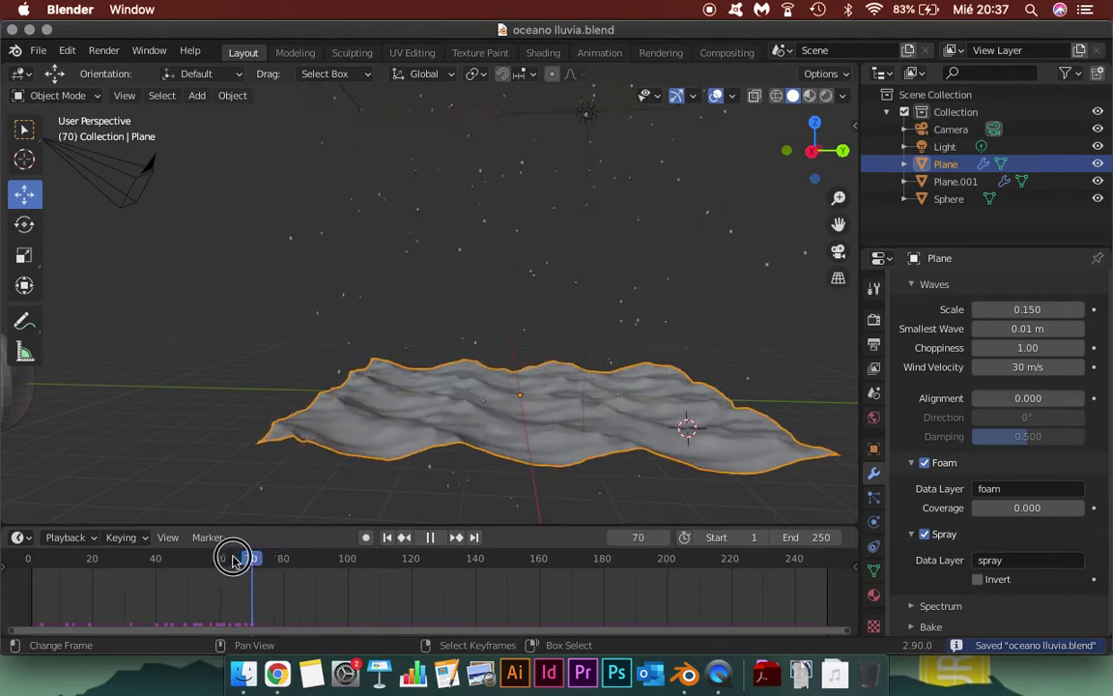
pyautogui.moveTo(233, 560); pyautogui.dragTo(274, 559)
pyautogui.scroll(7, 1033, 472)
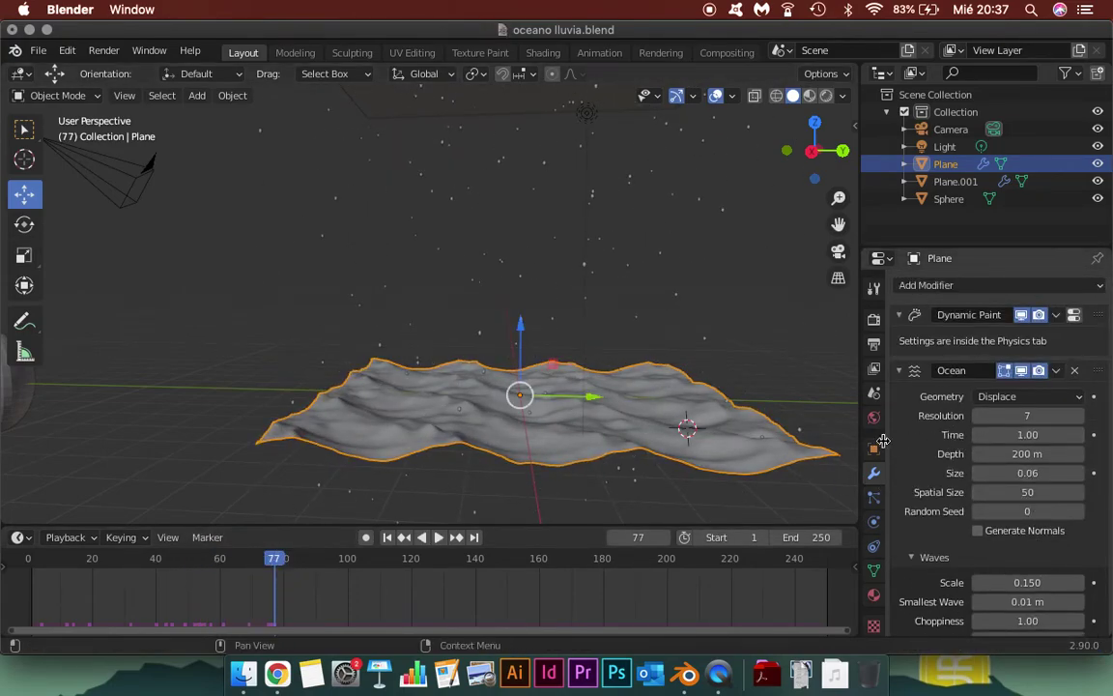
pyautogui.moveTo(278, 569); pyautogui.dragTo(30, 572)
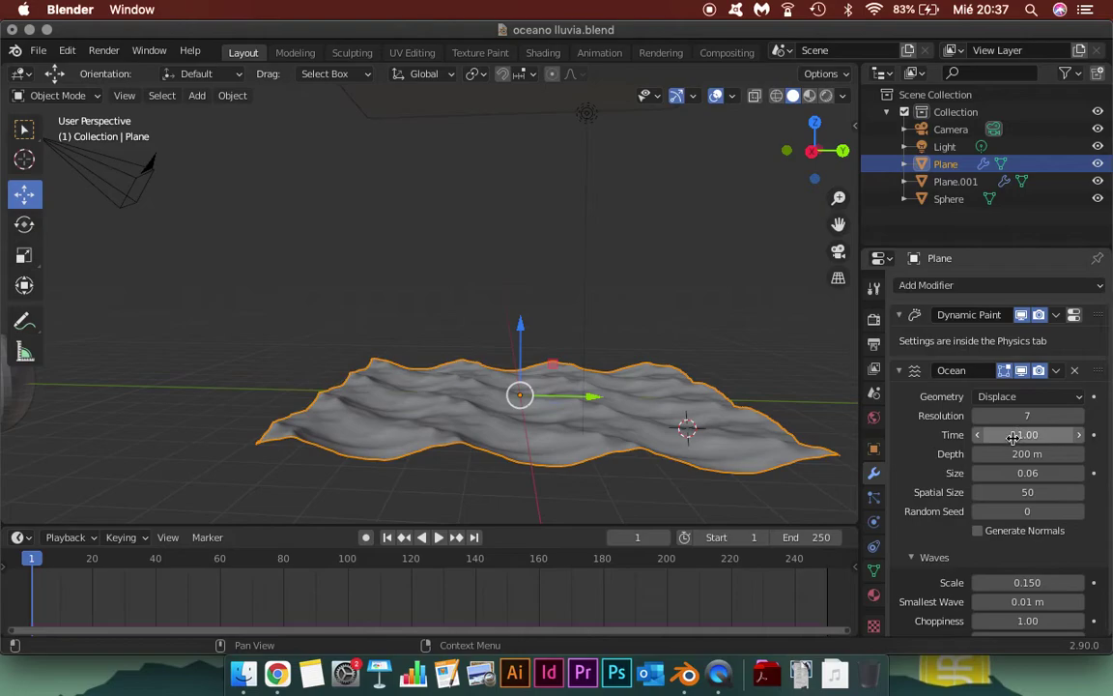
pyautogui.click(1095, 436)
pyautogui.rightClick(1045, 436)
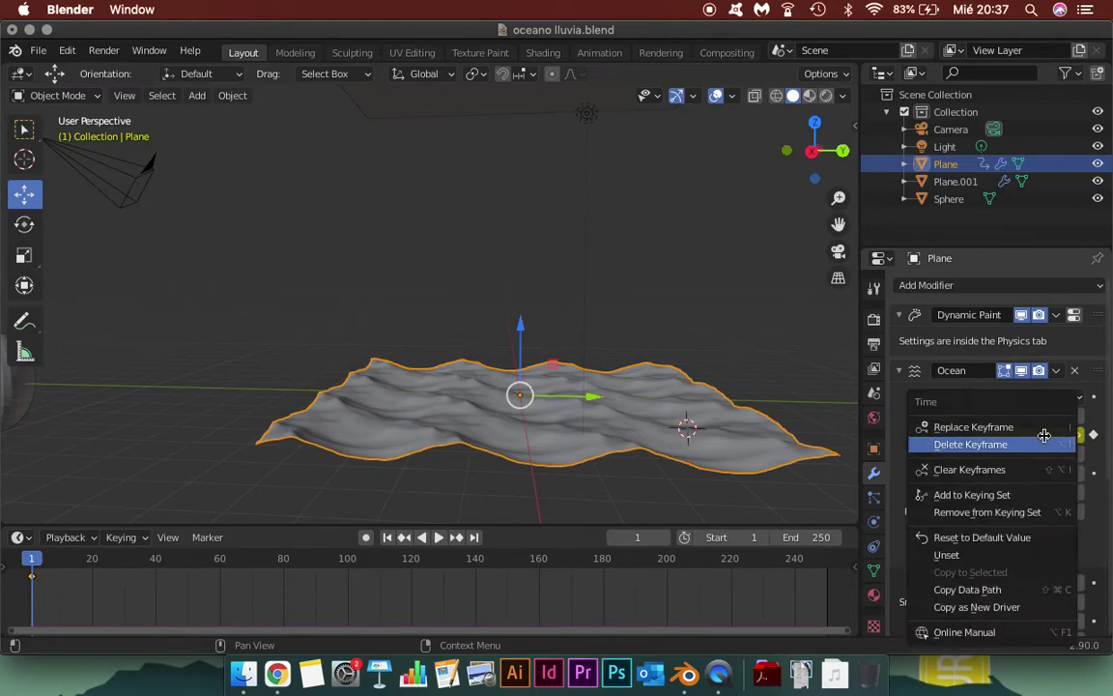
pyautogui.click(1044, 427)
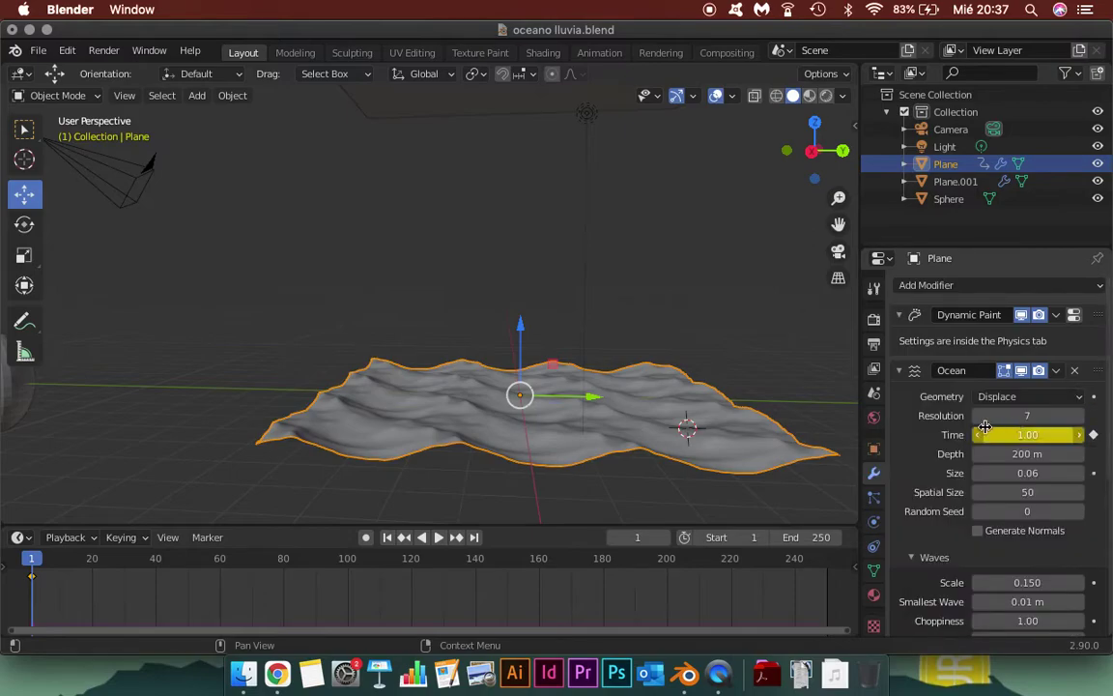
# - At frame 200, set ocean Time to 10.00 and keyframe it
pyautogui.moveTo(310, 568); pyautogui.dragTo(666, 558)
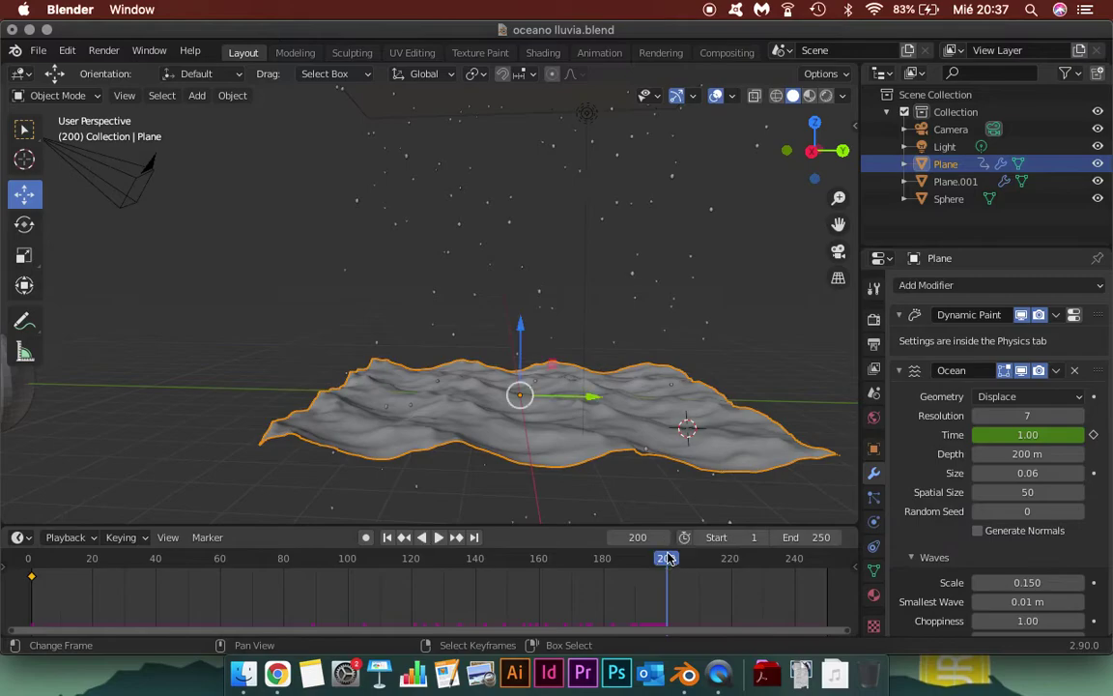
pyautogui.click(1072, 435)
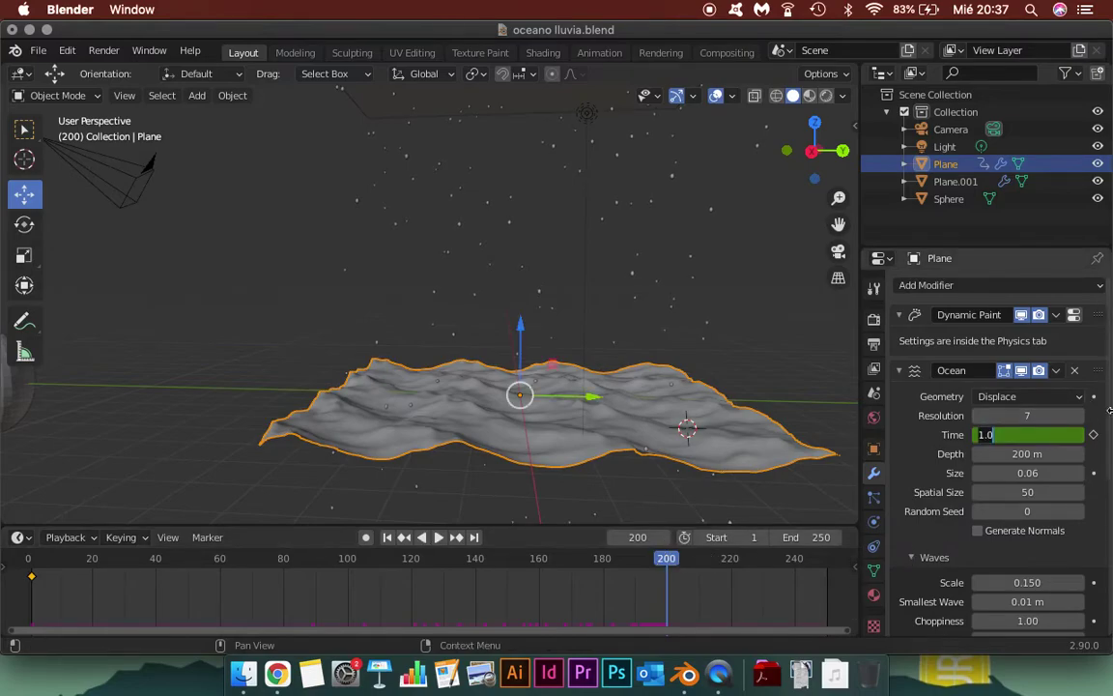
pyautogui.write('10')
pyautogui.press('Return')
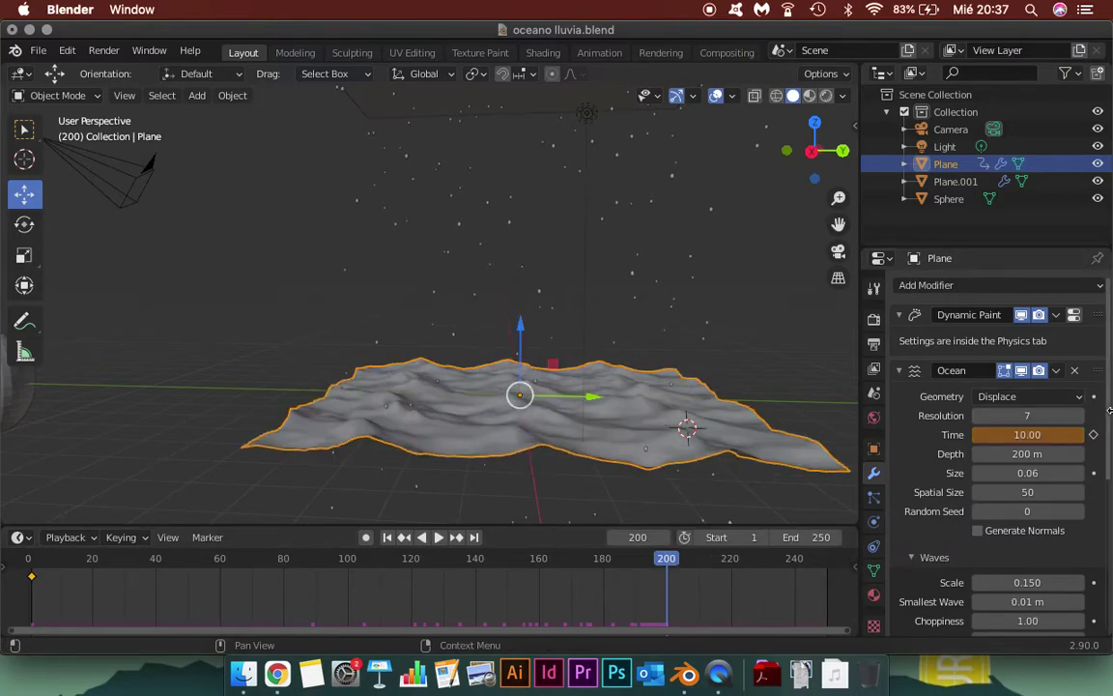
pyautogui.click(1095, 435)
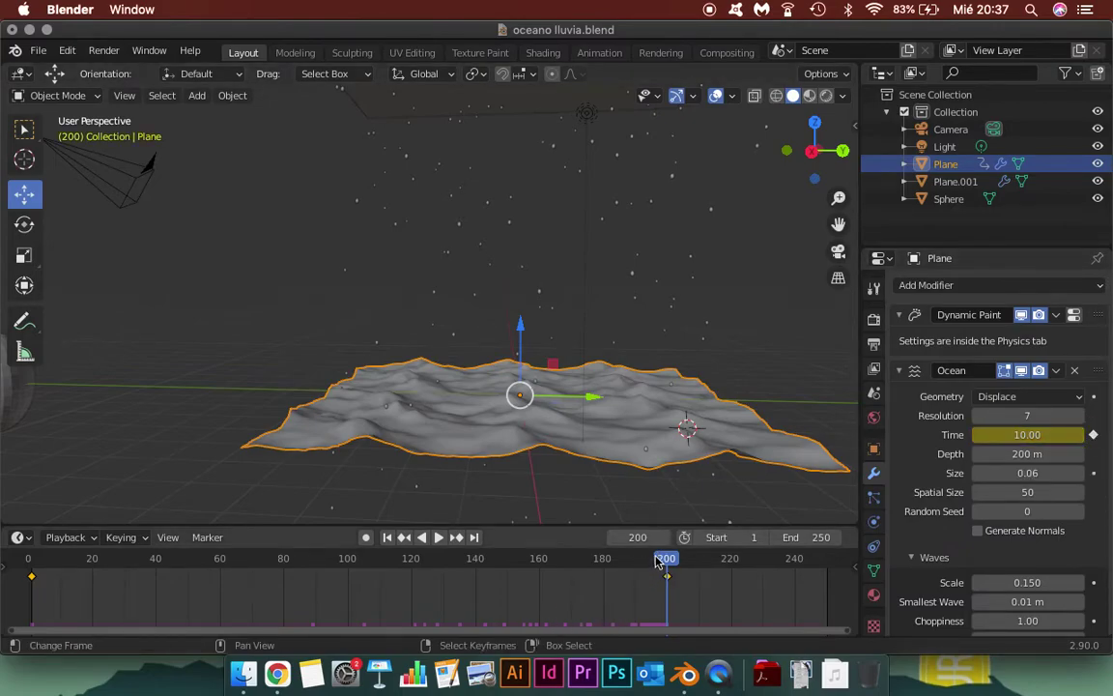
# - Play back the ocean animation, pause it, and save oceano lluvia.blend
pyautogui.moveTo(656, 562); pyautogui.dragTo(36, 565)
pyautogui.click(432, 538)
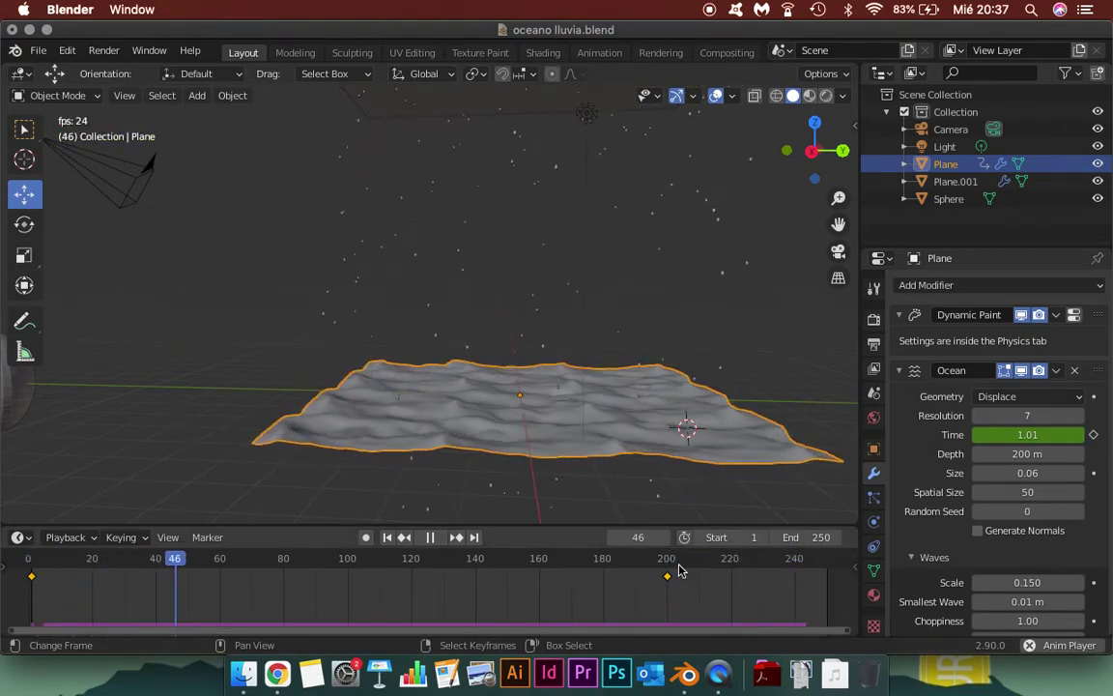
pyautogui.moveTo(656, 575)
pyautogui.mouseDown()
pyautogui.moveTo(290, 580)
pyautogui.moveTo(539, 570)
pyautogui.moveTo(326, 591)
pyautogui.moveTo(697, 586)
pyautogui.mouseUp()
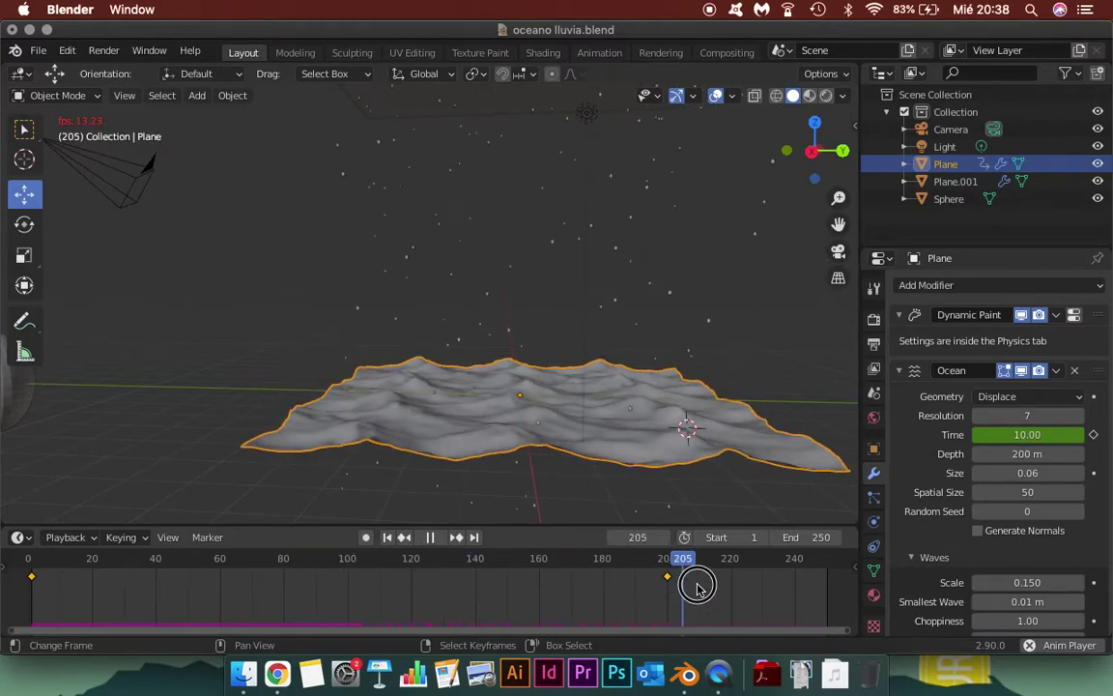
pyautogui.click(429, 538)
pyautogui.hotkey('ctrl', 's')
# - Switch to the Shading workspace and resize panels so the ocean plane sits above a larger node editor
pyautogui.keyDown('shift'); pyautogui.rightClick(724, 334); pyautogui.keyUp('shift')
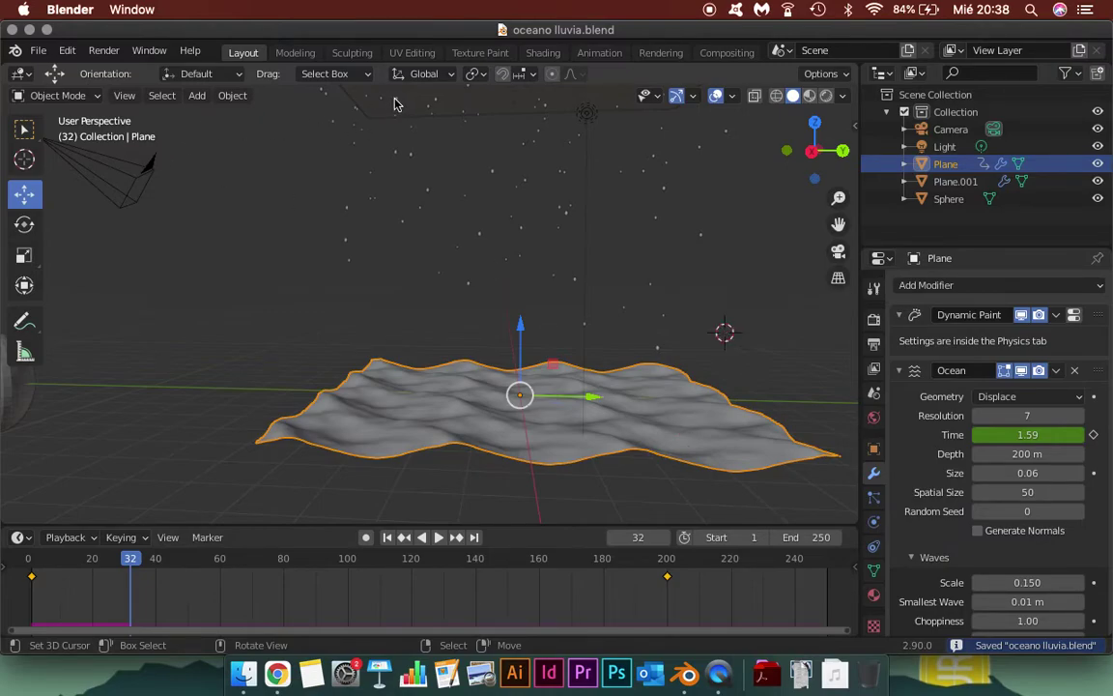
pyautogui.click(539, 55)
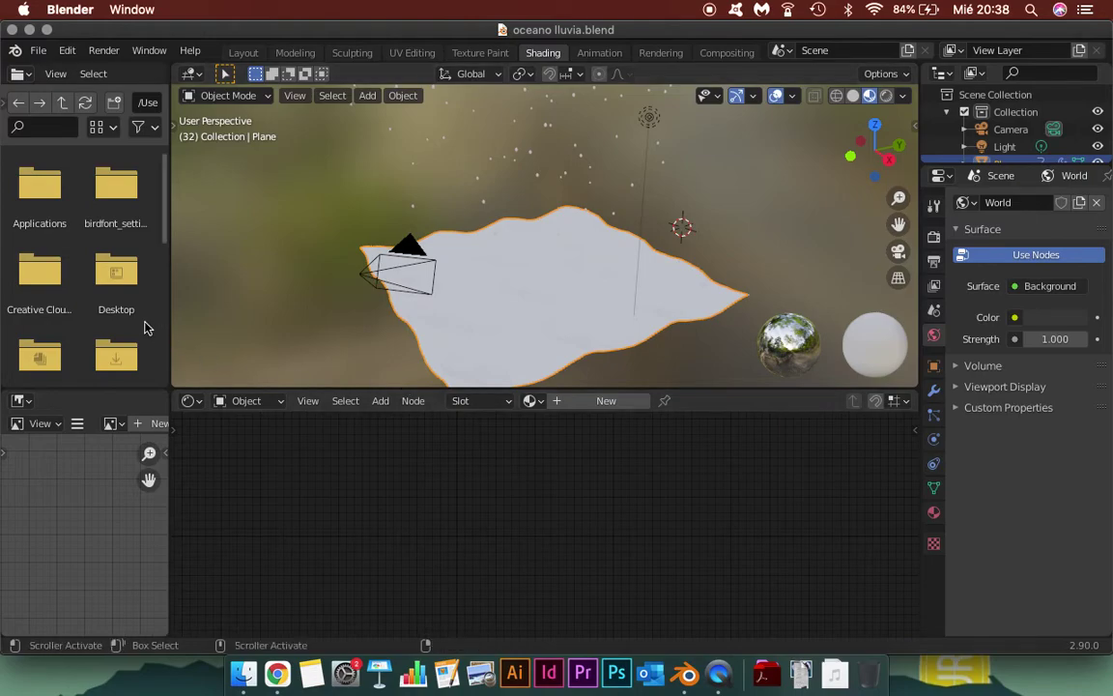
pyautogui.moveTo(166, 280); pyautogui.dragTo(50, 290)
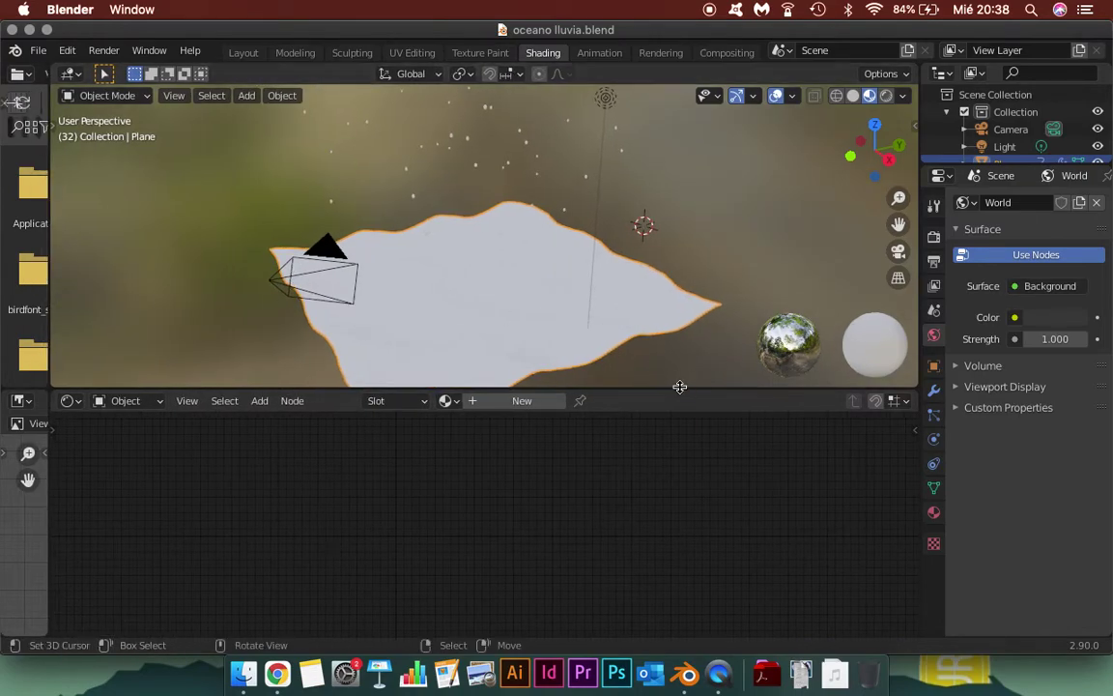
pyautogui.keyDown('shift'); pyautogui.moveTo(583, 316); pyautogui.dragTo(566, 253, button='middle'); pyautogui.keyUp('shift')
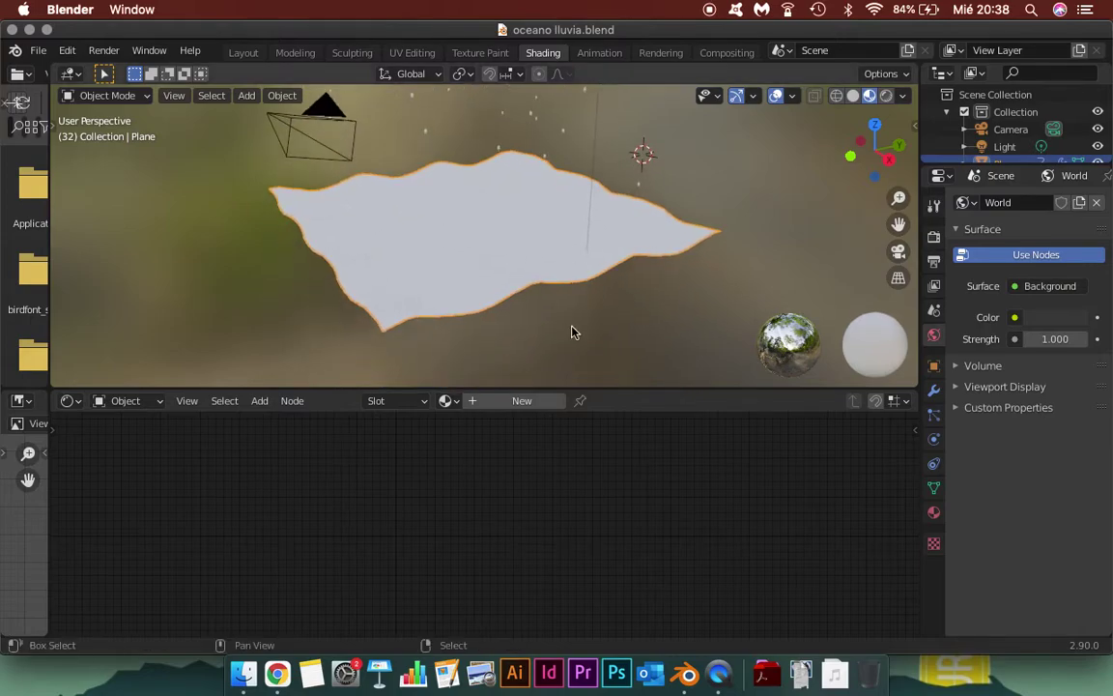
pyautogui.moveTo(630, 386); pyautogui.dragTo(616, 269)
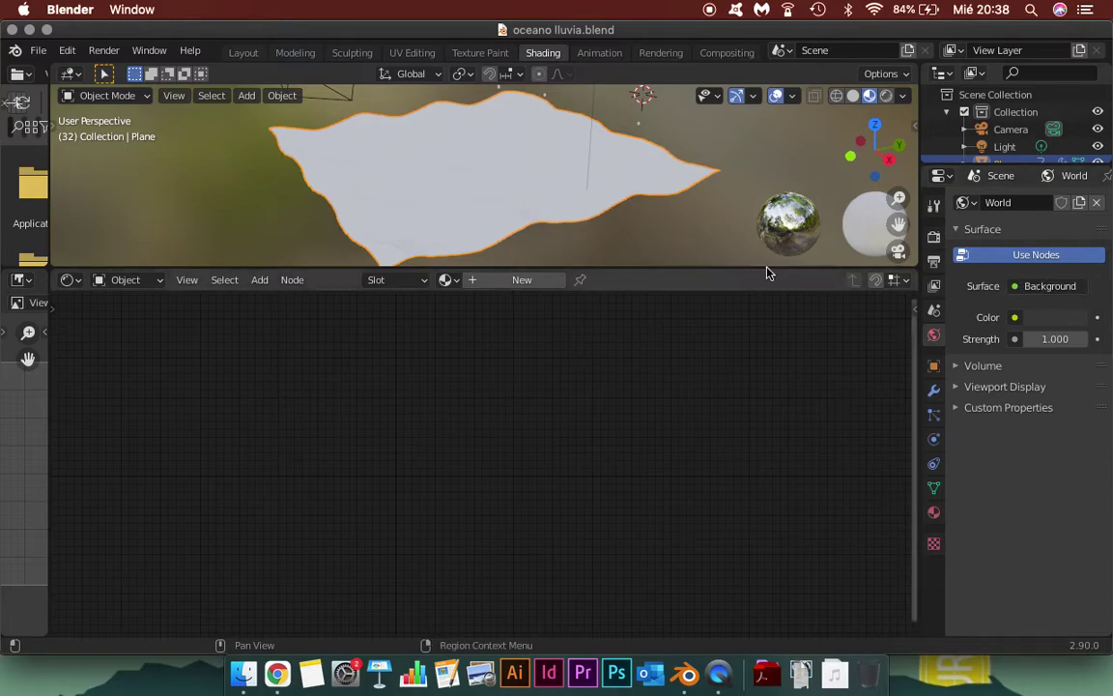
pyautogui.click(934, 513)
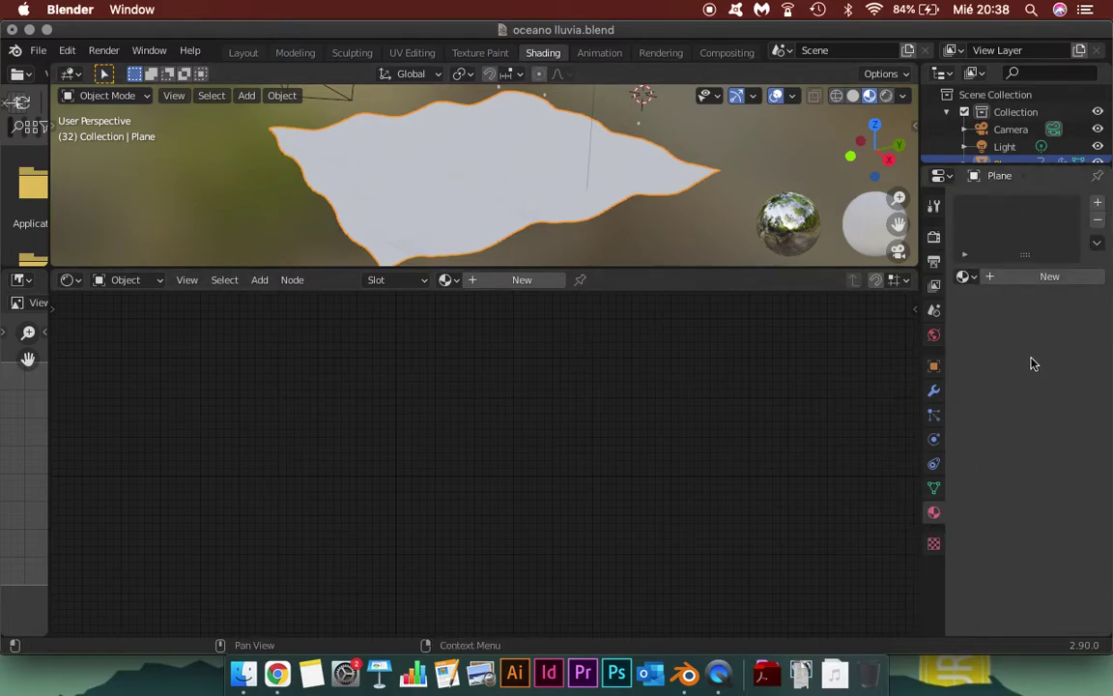
# - Create a new material for the plane with a blue Base Color (HSV 0.613, 0.824, 0.906)
pyautogui.click(1019, 278)
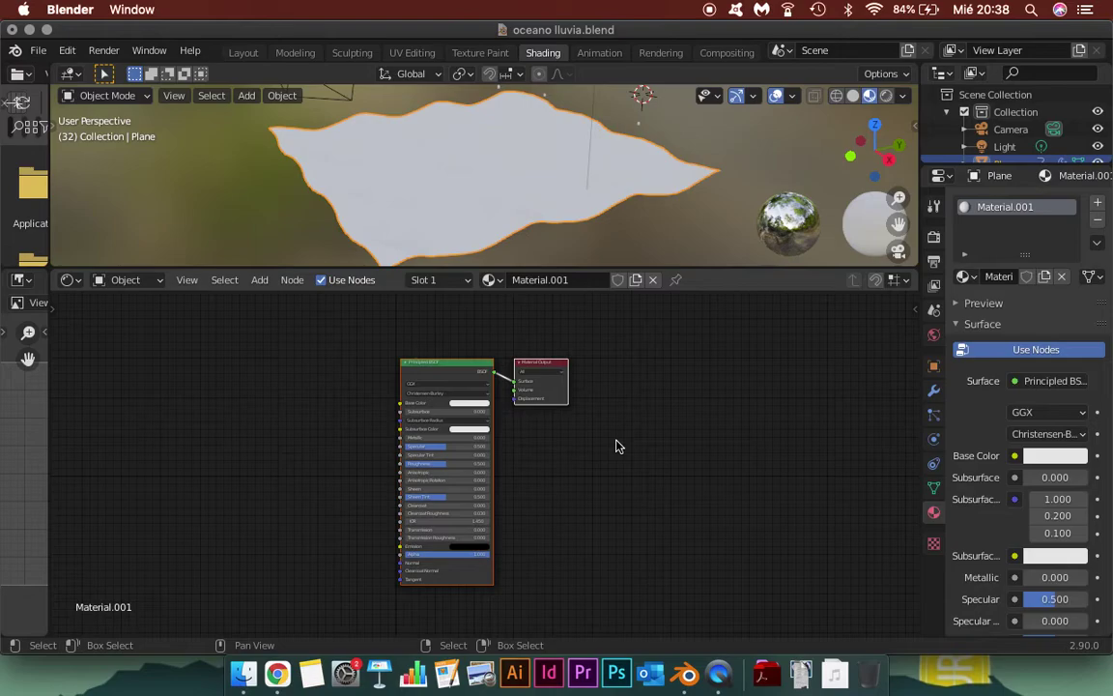
pyautogui.scroll(2, 389, 430)
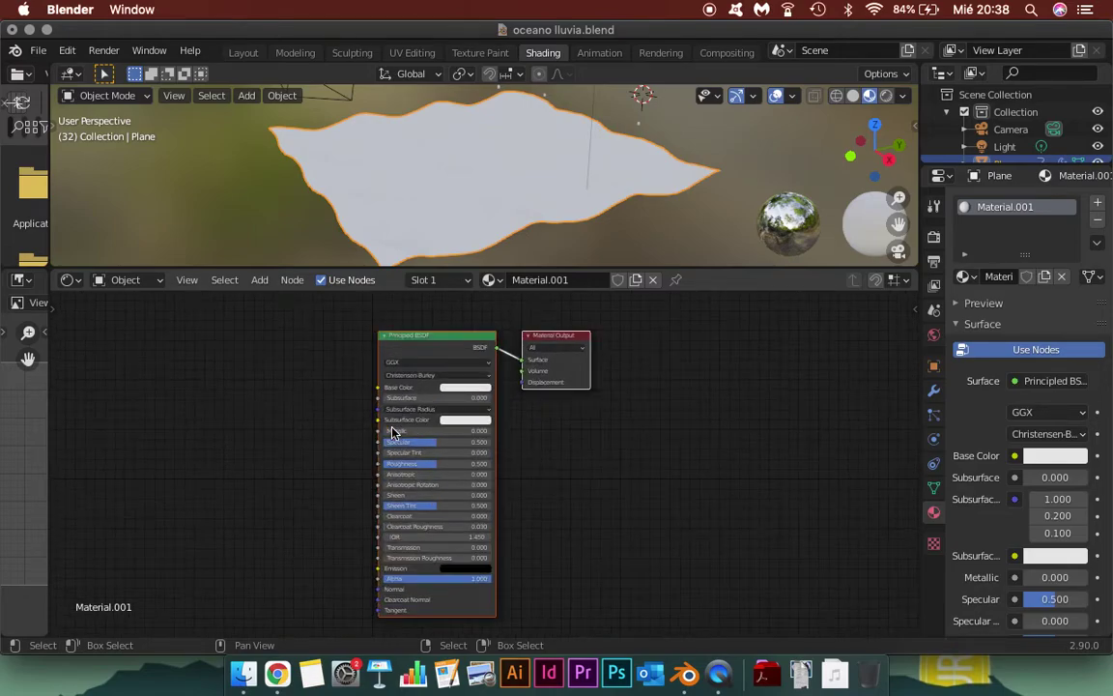
pyautogui.scroll(2, 423, 383)
pyautogui.scroll(1, 422, 378)
pyautogui.click(444, 360)
pyautogui.click(506, 190)
pyautogui.moveTo(506, 190); pyautogui.dragTo(505, 185)
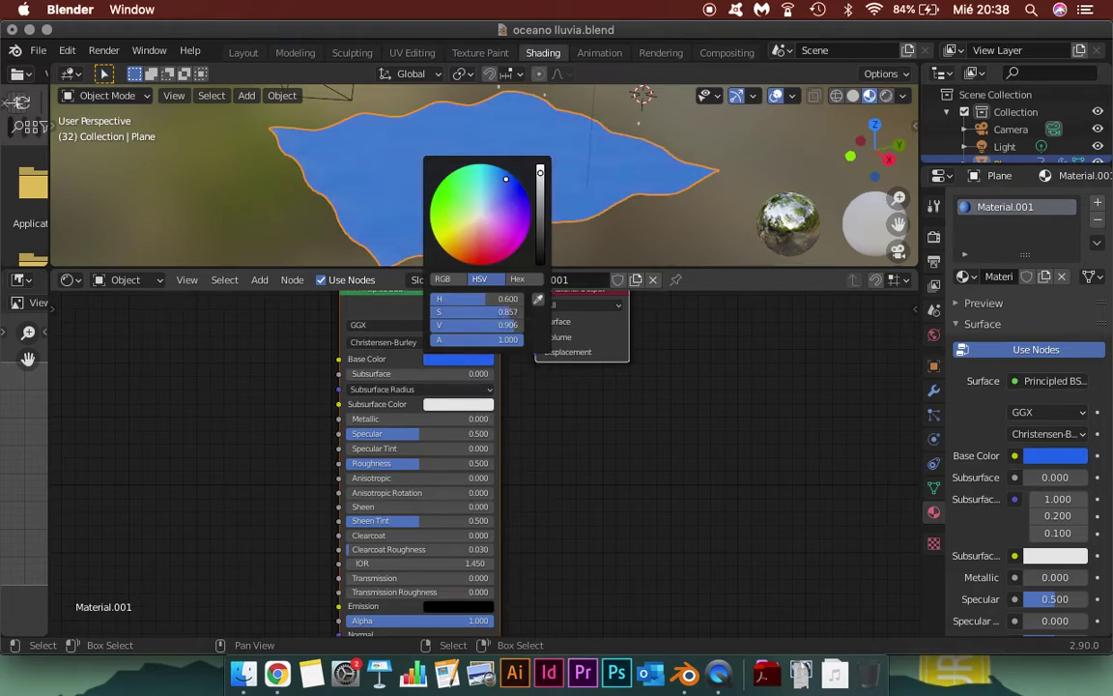
pyautogui.moveTo(506, 177); pyautogui.dragTo(509, 181)
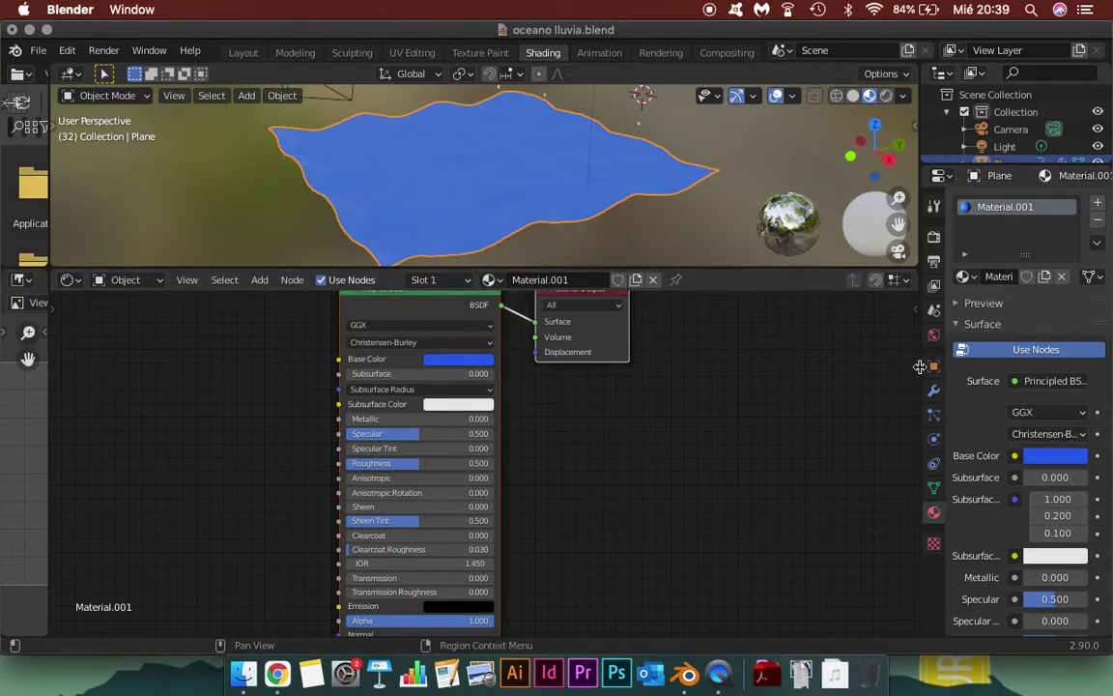
pyautogui.moveTo(921, 387)
pyautogui.mouseDown()
pyautogui.moveTo(778, 405)
pyautogui.moveTo(923, 495)
pyautogui.mouseUp()
pyautogui.scroll(-3, 934, 512)
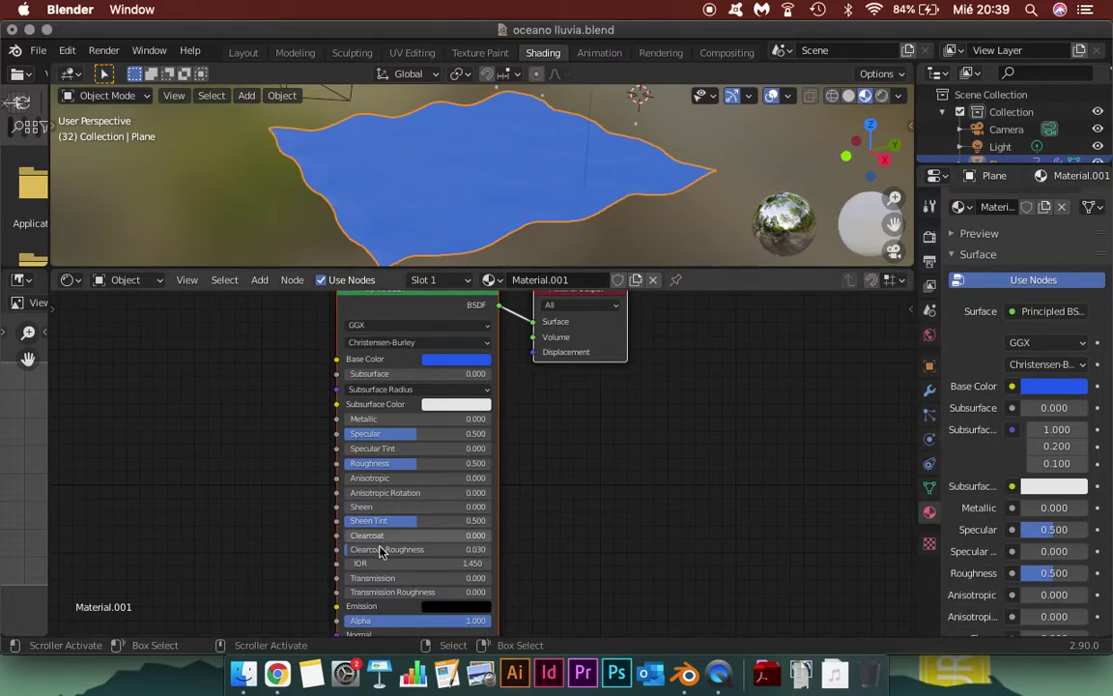
# - Set the Principled BSDF Transmission to 1.000 and Roughness to about 0.373
pyautogui.moveTo(386, 578); pyautogui.dragTo(488, 577)
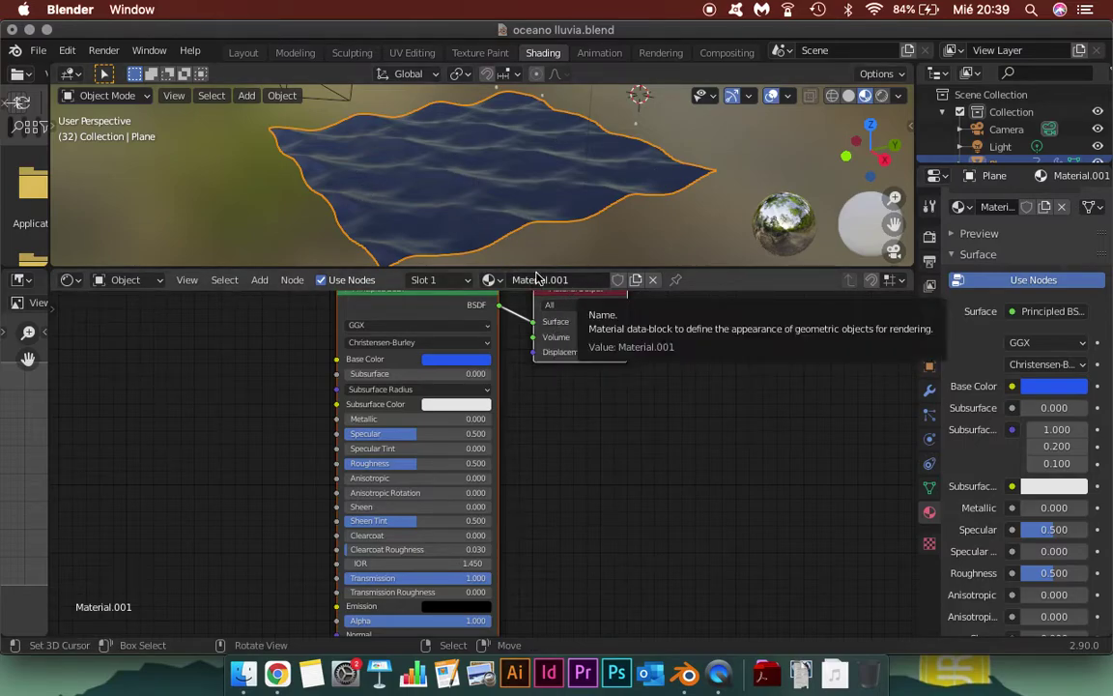
pyautogui.moveTo(397, 463)
pyautogui.mouseDown()
pyautogui.moveTo(382, 463)
pyautogui.moveTo(403, 463)
pyautogui.mouseUp()
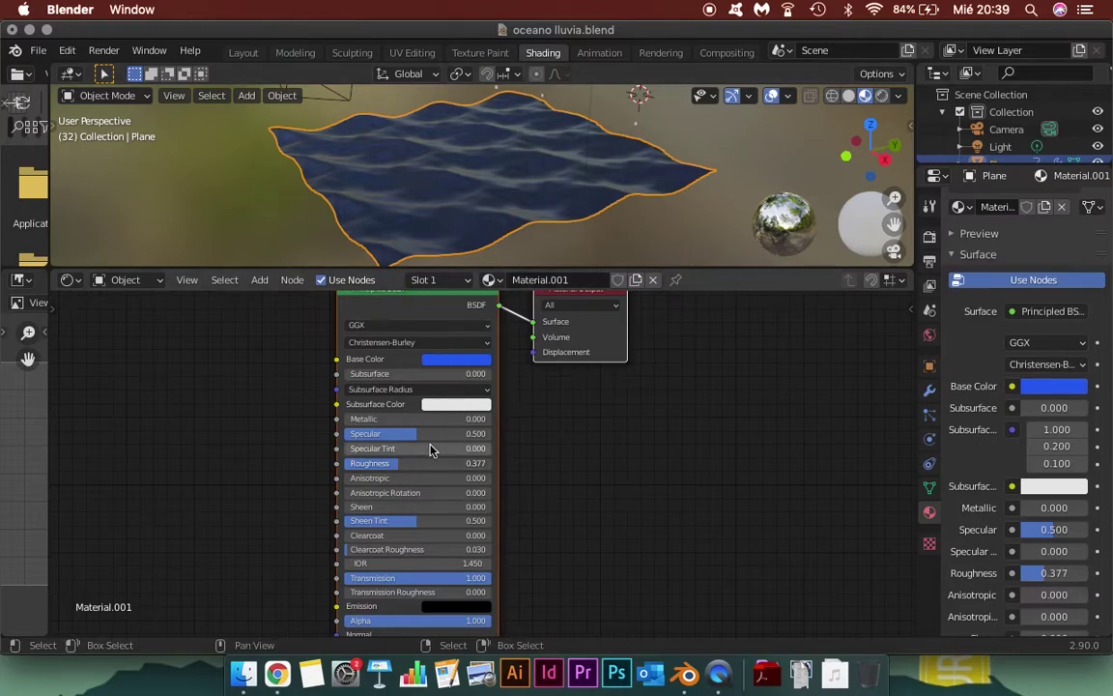
pyautogui.moveTo(401, 461)
pyautogui.mouseDown()
pyautogui.moveTo(373, 461)
pyautogui.moveTo(406, 463)
pyautogui.mouseUp()
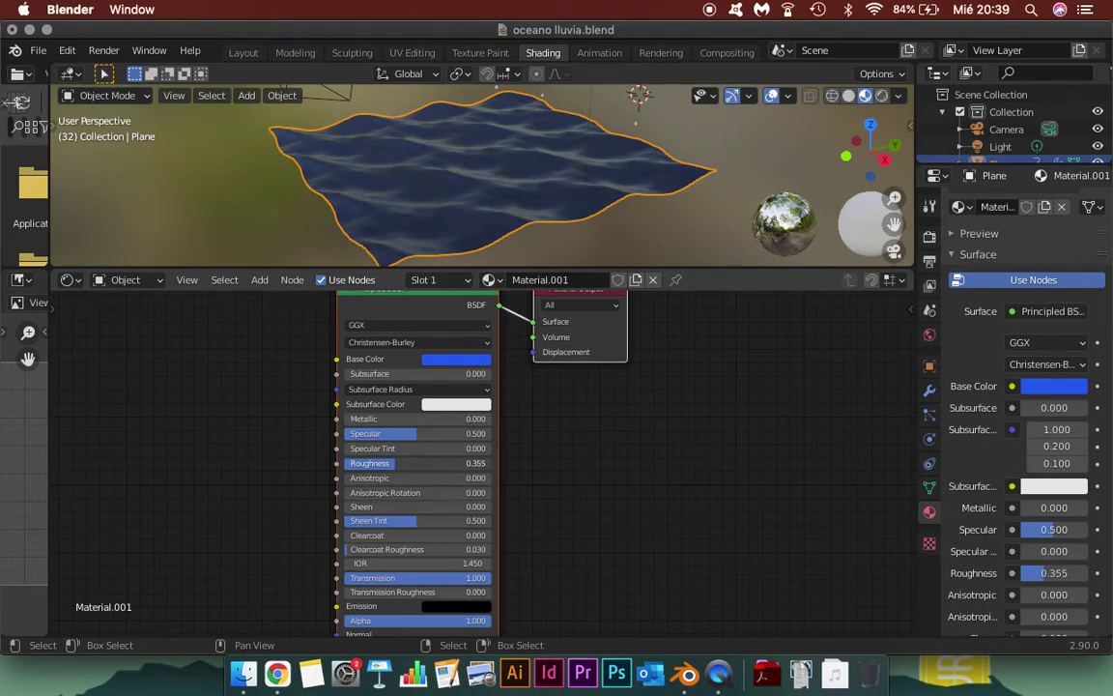
pyautogui.moveTo(396, 463); pyautogui.dragTo(399, 462)
# - Orbit around the water plane to inspect the ripples, then cut the BSDF-to-output link
pyautogui.moveTo(405, 193)
pyautogui.mouseDown(button='middle')
pyautogui.moveTo(418, 248)
pyautogui.moveTo(406, 242)
pyautogui.mouseUp(button='middle')
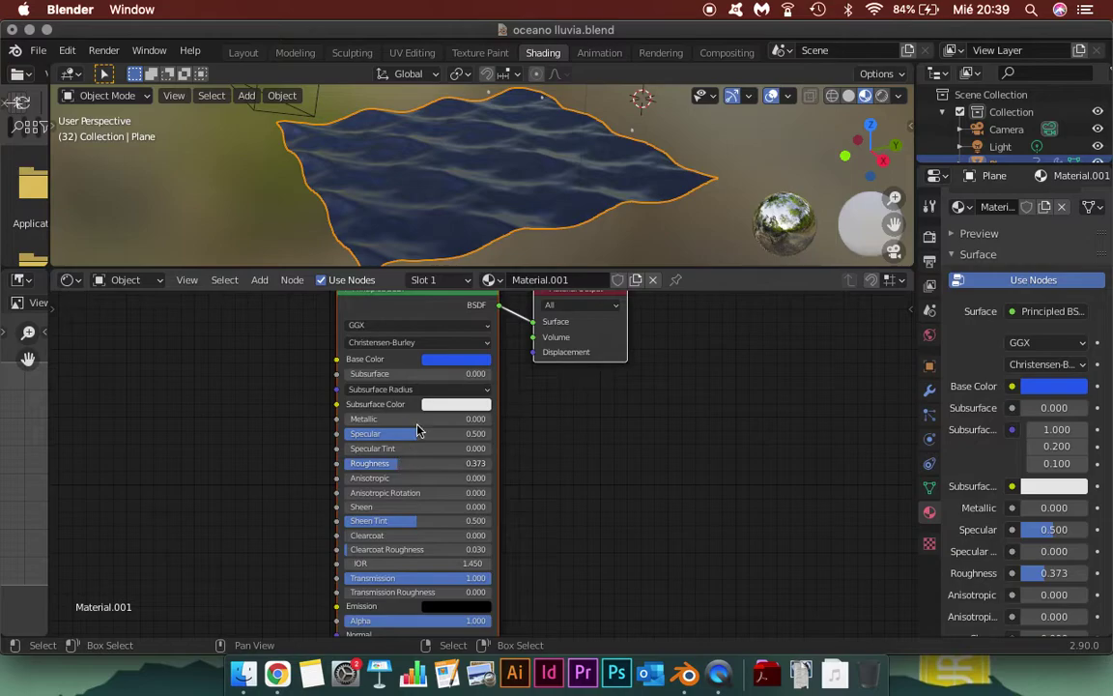
pyautogui.moveTo(431, 192); pyautogui.dragTo(520, 216, button='middle')
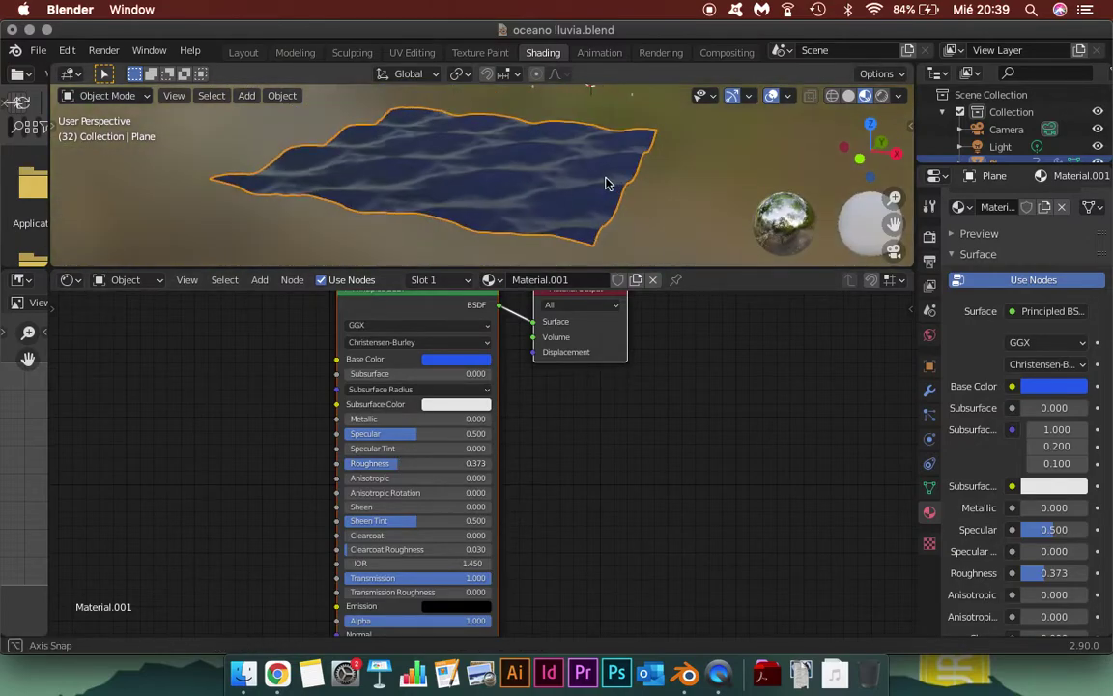
pyautogui.moveTo(521, 216); pyautogui.dragTo(519, 207, button='middle')
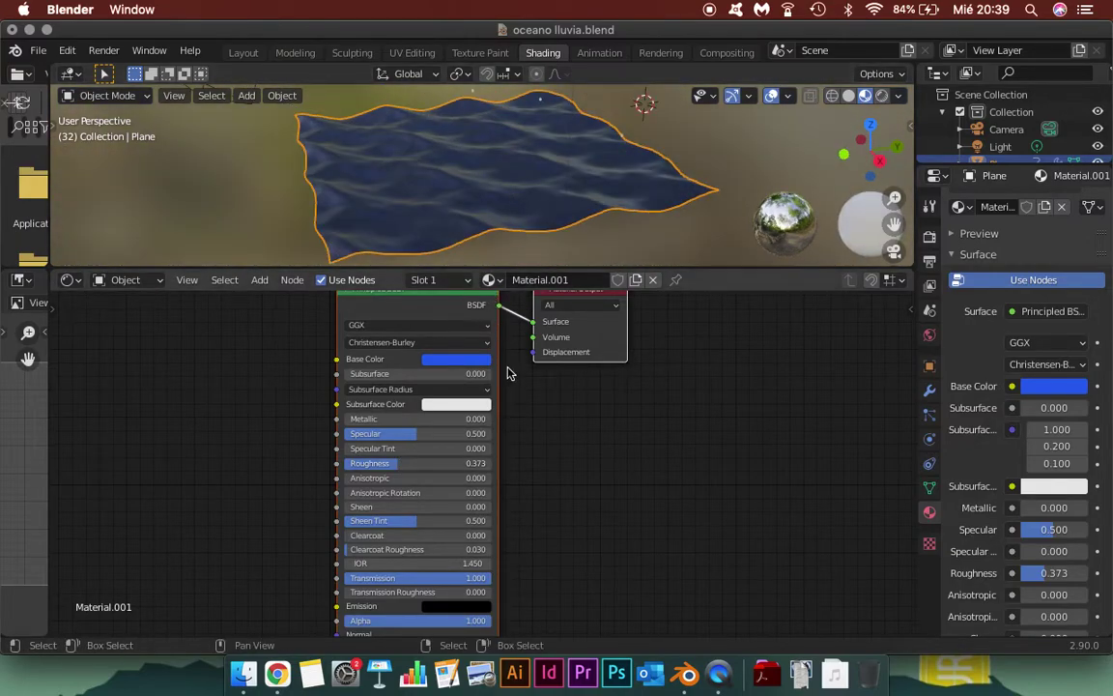
pyautogui.scroll(-2, 566, 439)
pyautogui.scroll(-1, 568, 441)
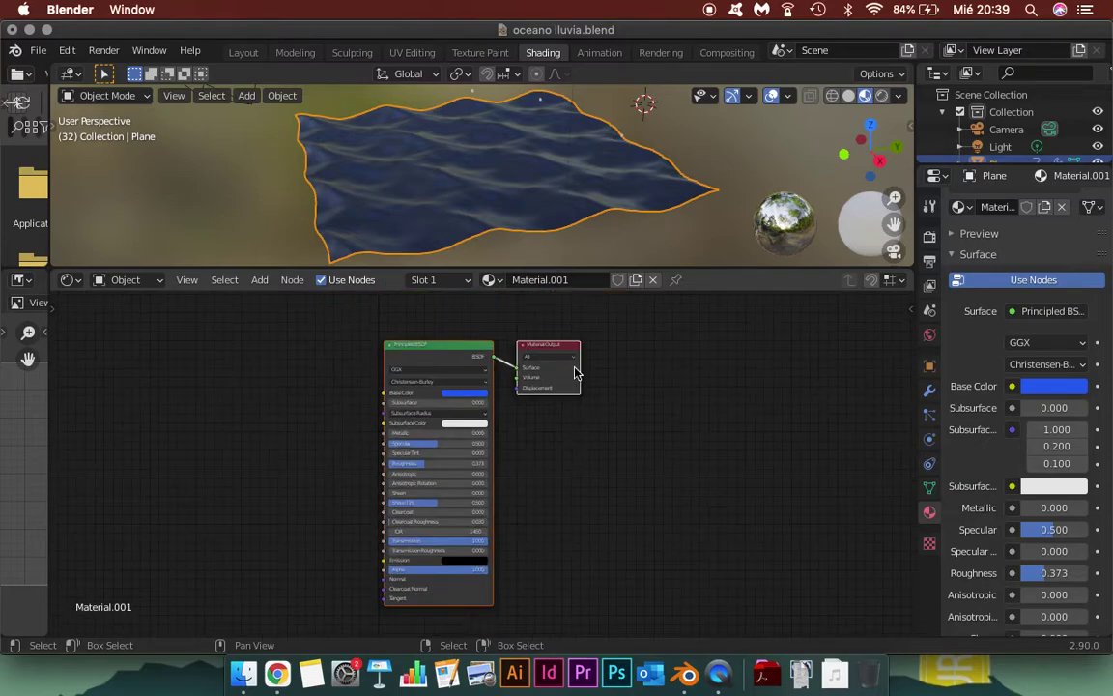
pyautogui.moveTo(518, 377)
pyautogui.mouseDown()
pyautogui.moveTo(509, 365)
pyautogui.moveTo(517, 343)
pyautogui.moveTo(414, 322)
pyautogui.mouseUp()
# - Spread the nodes apart, with Material Output on the right and Principled BSDF on the left
pyautogui.rightClick(387, 332)
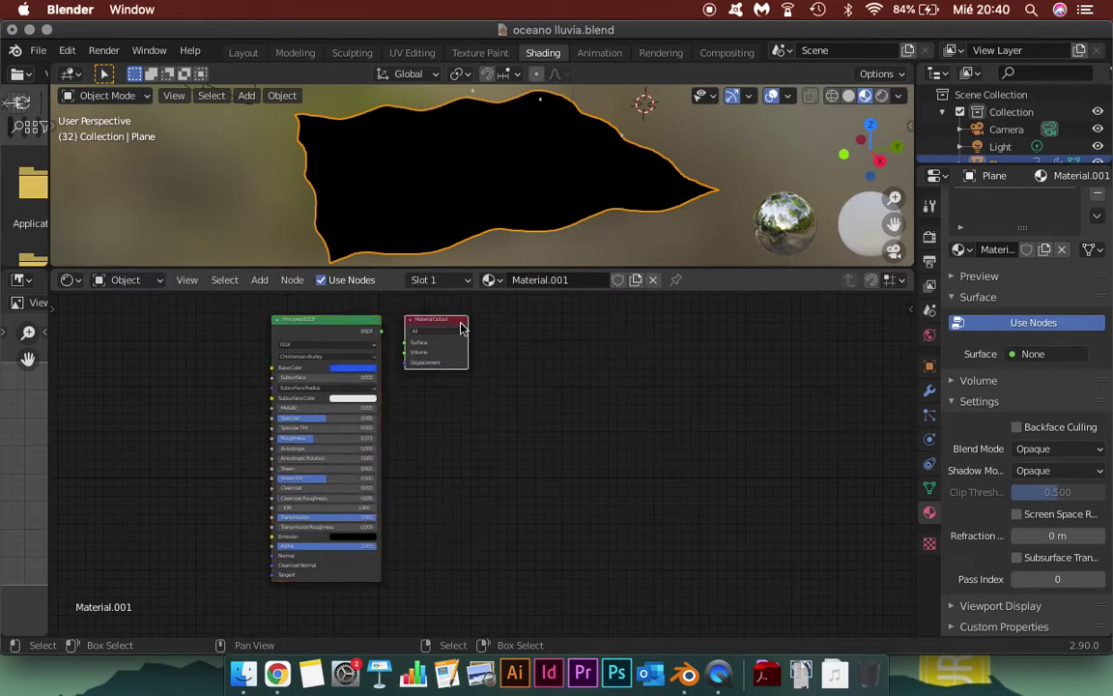
pyautogui.moveTo(442, 320); pyautogui.dragTo(876, 359)
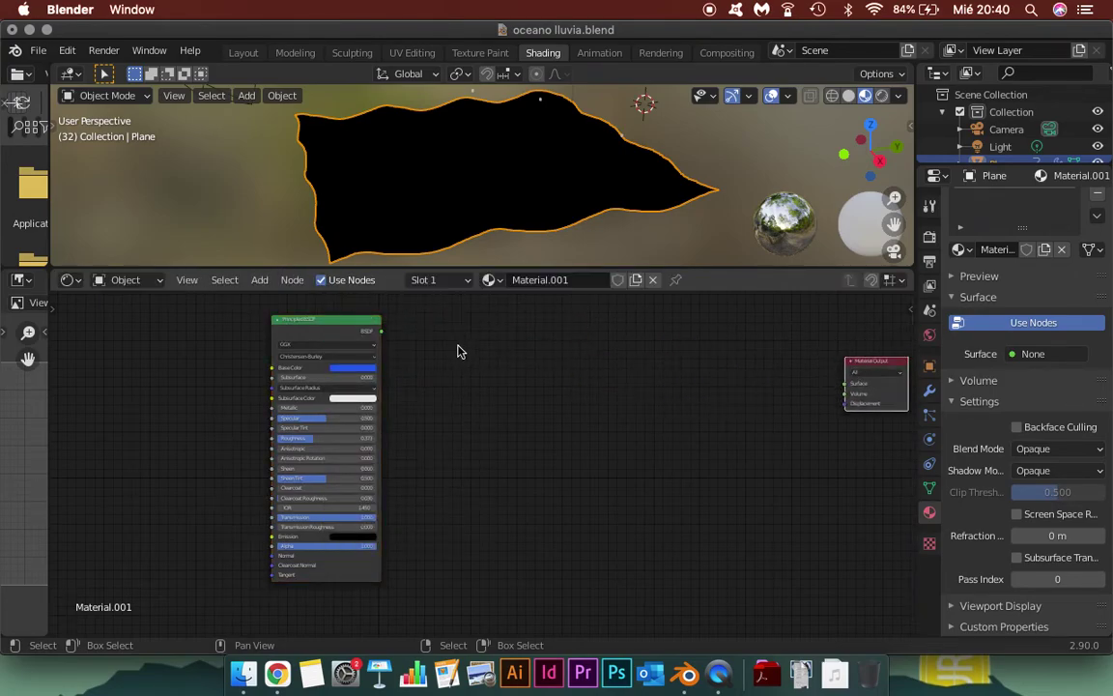
pyautogui.moveTo(332, 327); pyautogui.dragTo(212, 329)
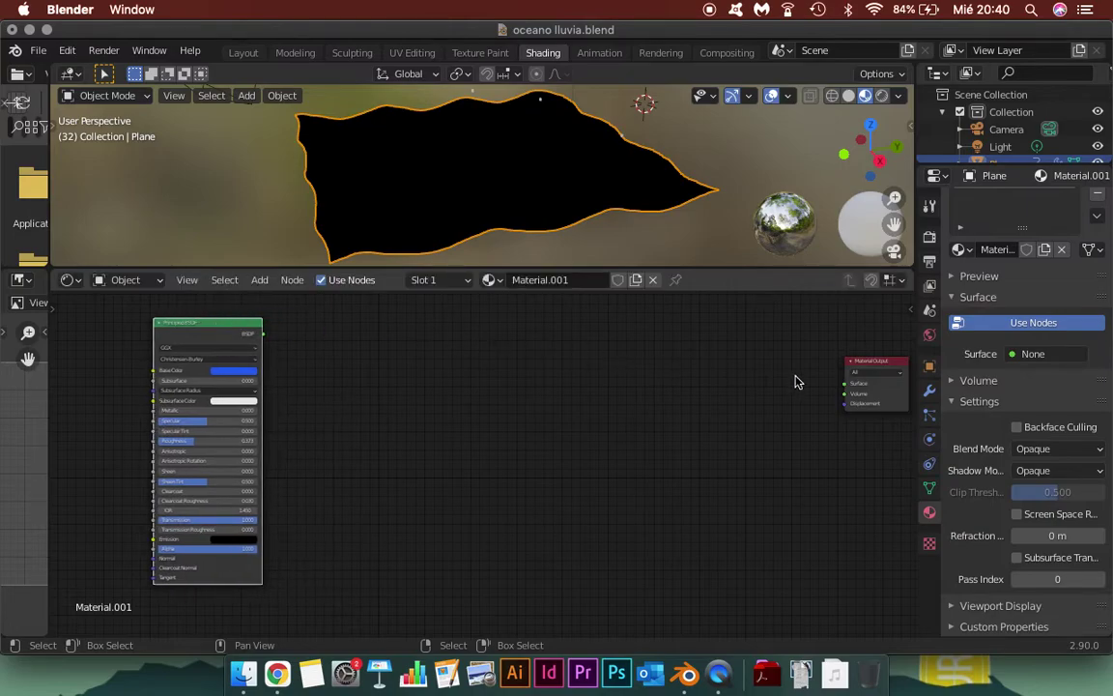
pyautogui.moveTo(862, 368); pyautogui.dragTo(802, 349)
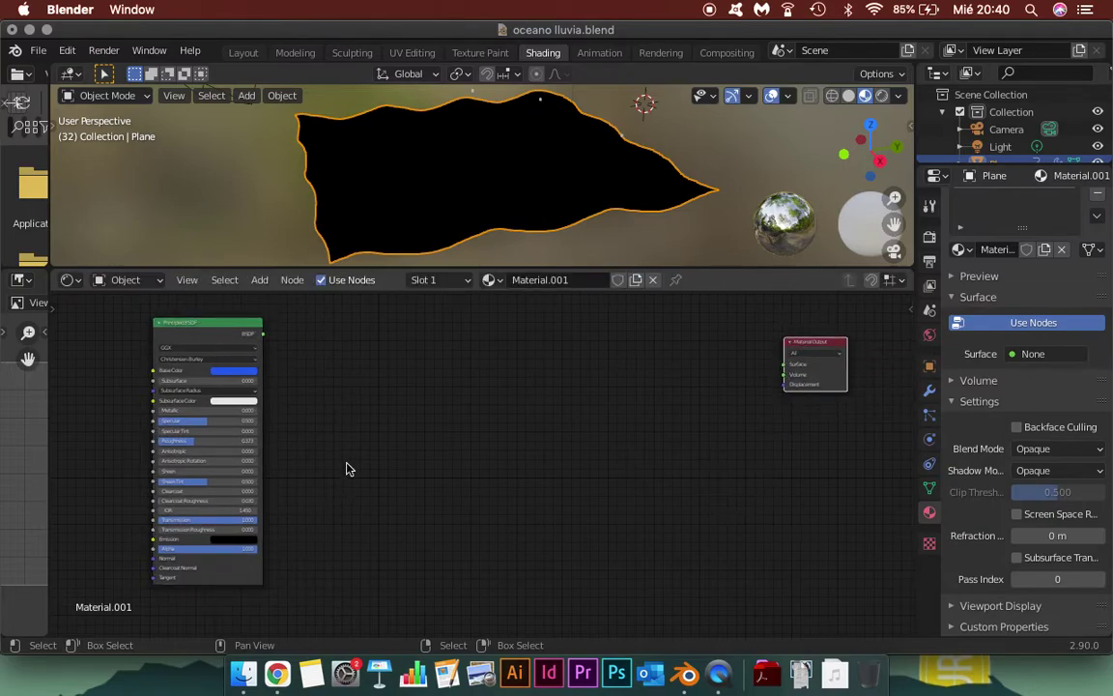
# - Add two Attribute nodes, the second placed below the first
pyautogui.click(259, 280)
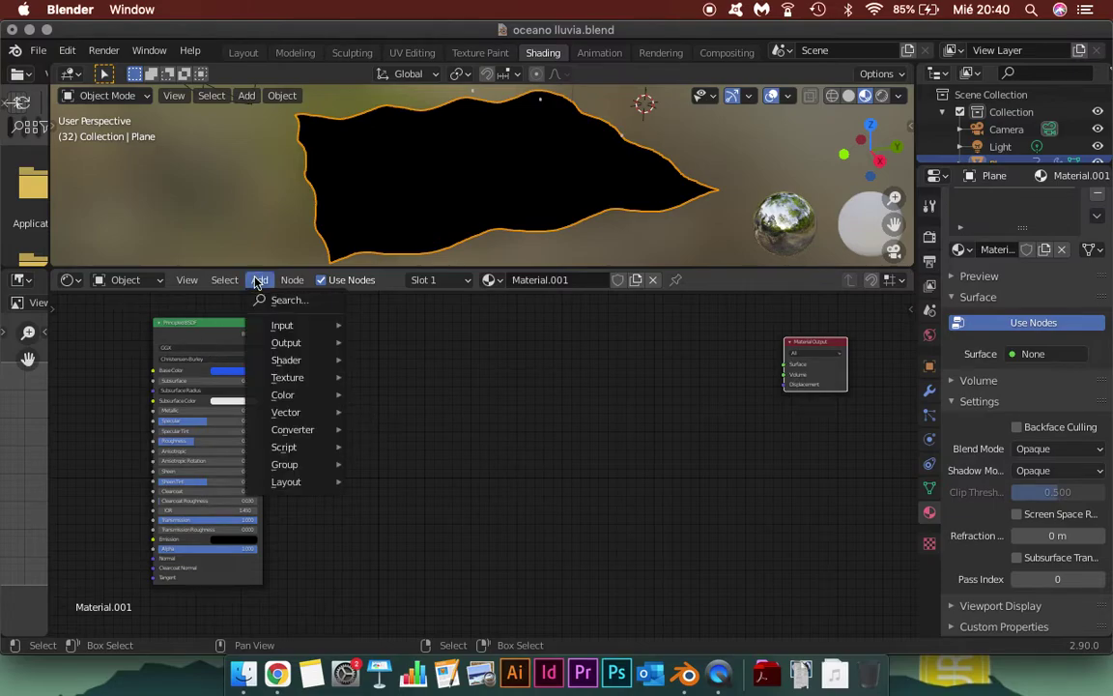
pyautogui.click(274, 299)
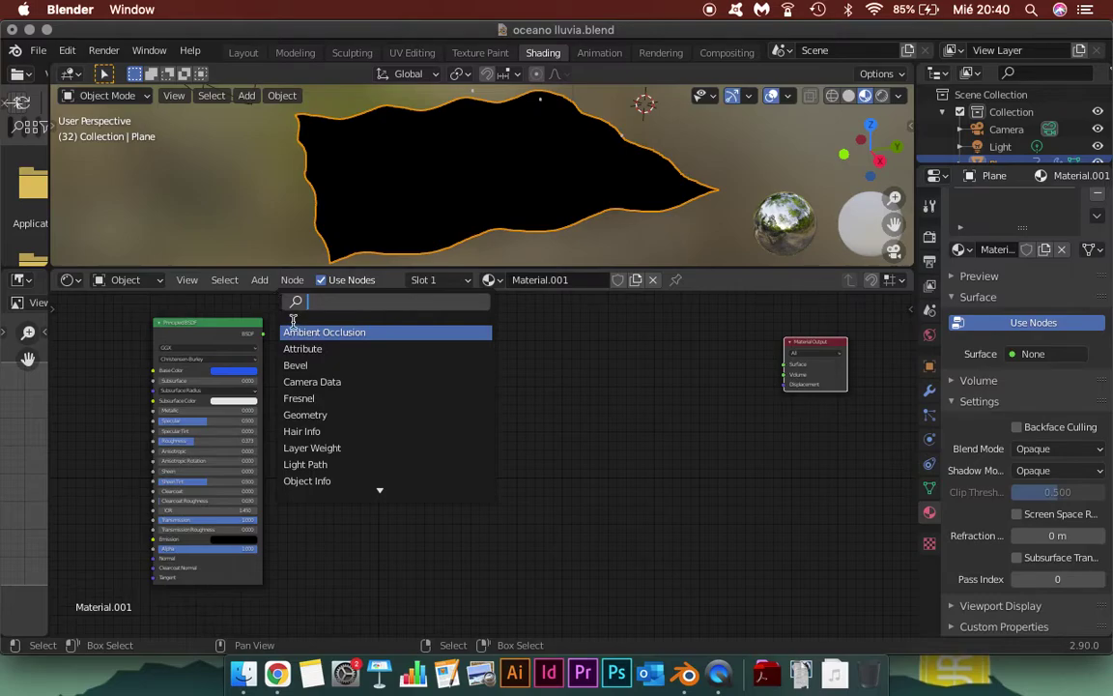
pyautogui.write('att')
pyautogui.click(301, 332)
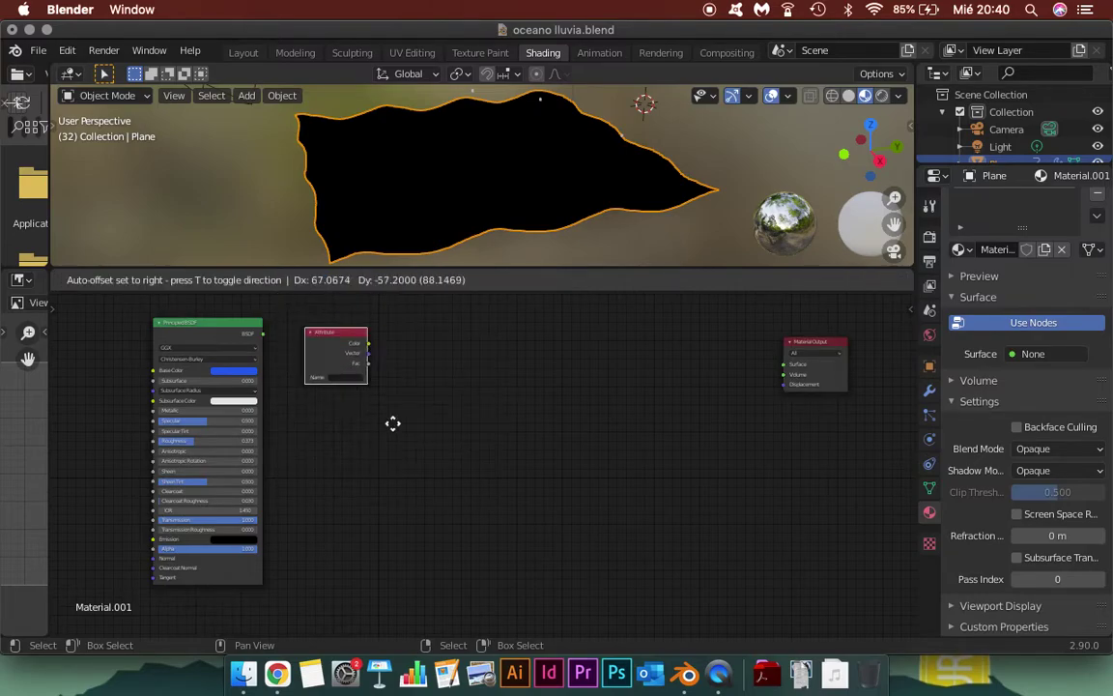
pyautogui.click(425, 415)
pyautogui.click(259, 280)
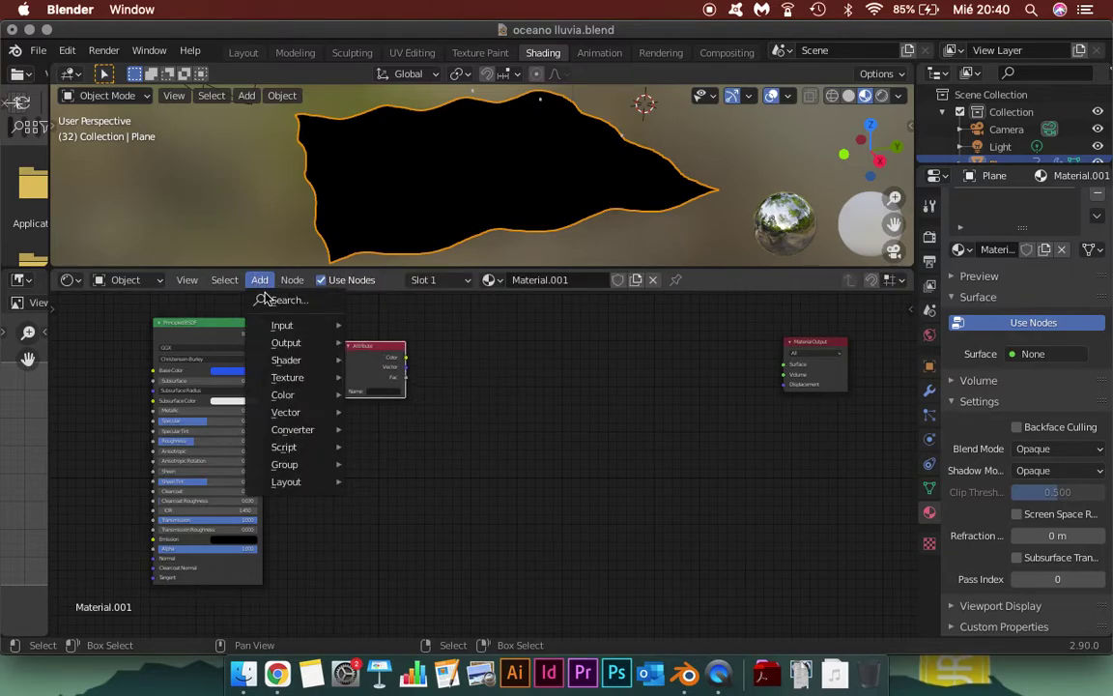
pyautogui.click(271, 302)
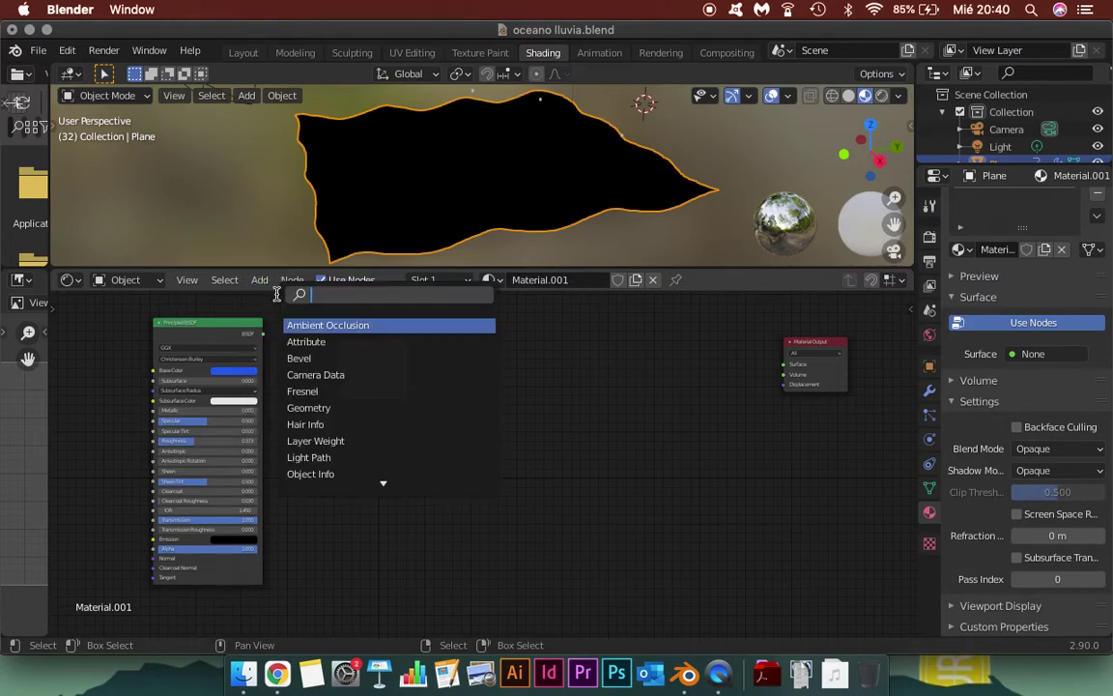
pyautogui.write('a')
pyautogui.click(306, 342)
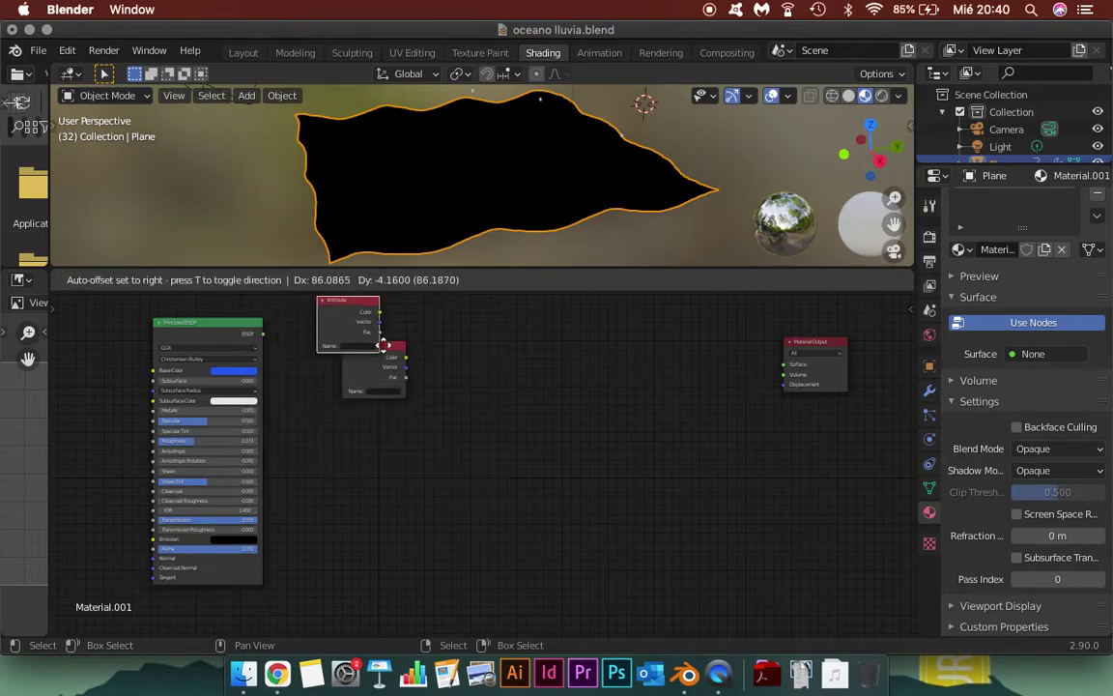
pyautogui.click(401, 528)
# - Name the Attribute nodes 'foam' and 'spray' and stack them together
pyautogui.scroll(2, 386, 440)
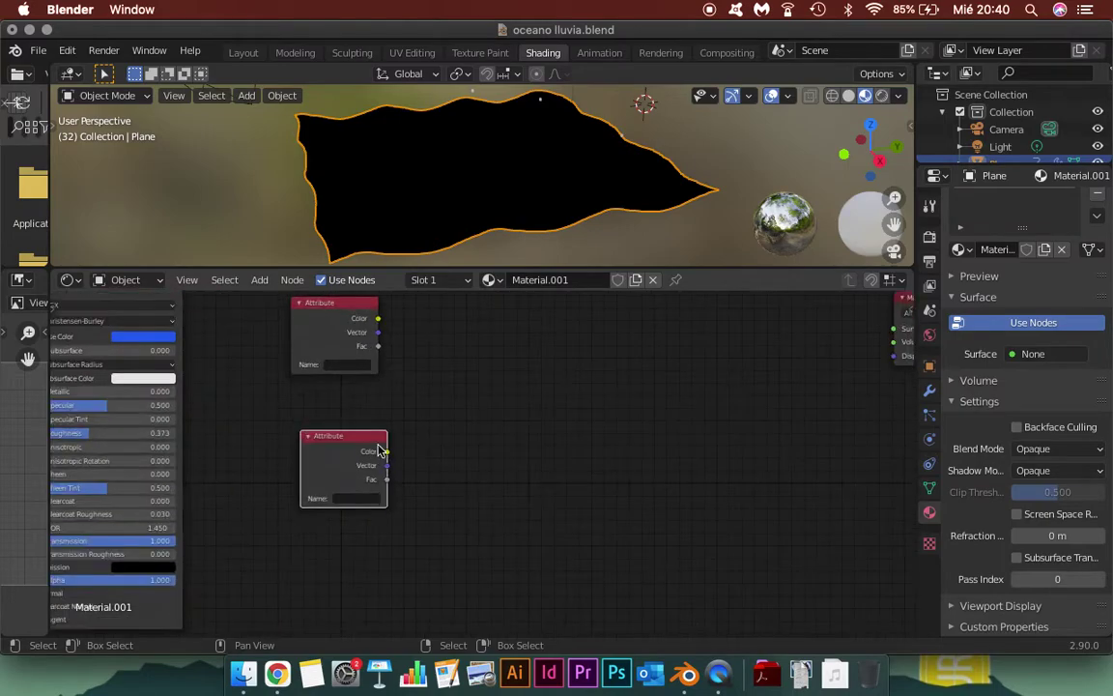
pyautogui.scroll(1, 392, 422)
pyautogui.scroll(1, 430, 418)
pyautogui.scroll(1, 396, 391)
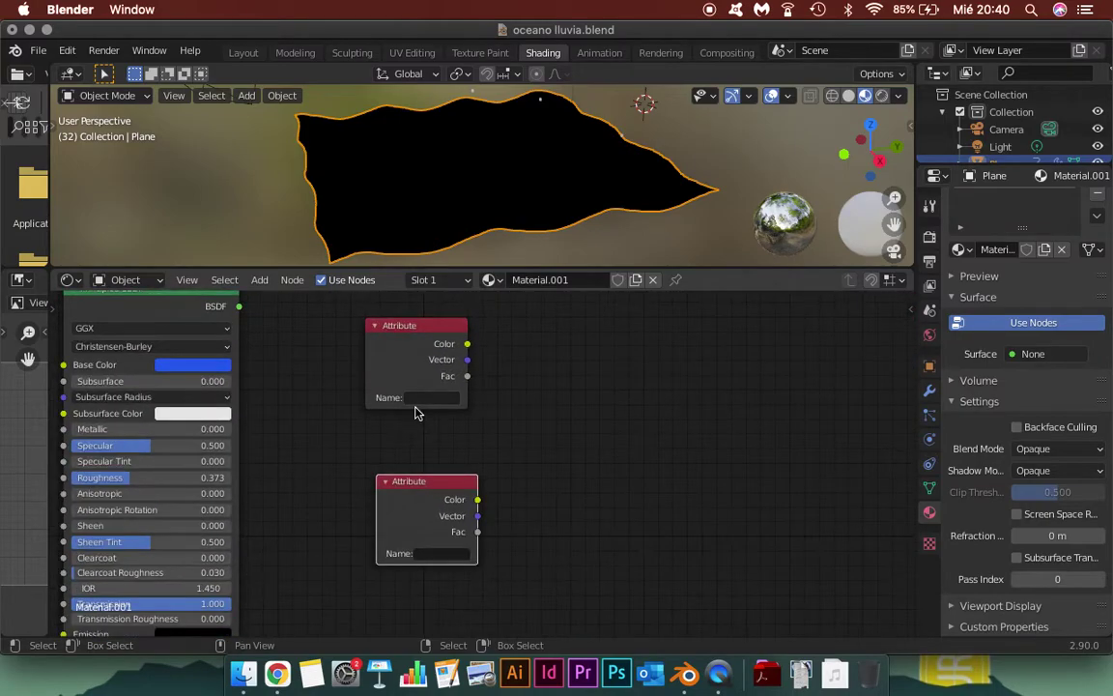
pyautogui.click(425, 394)
pyautogui.write('foam')
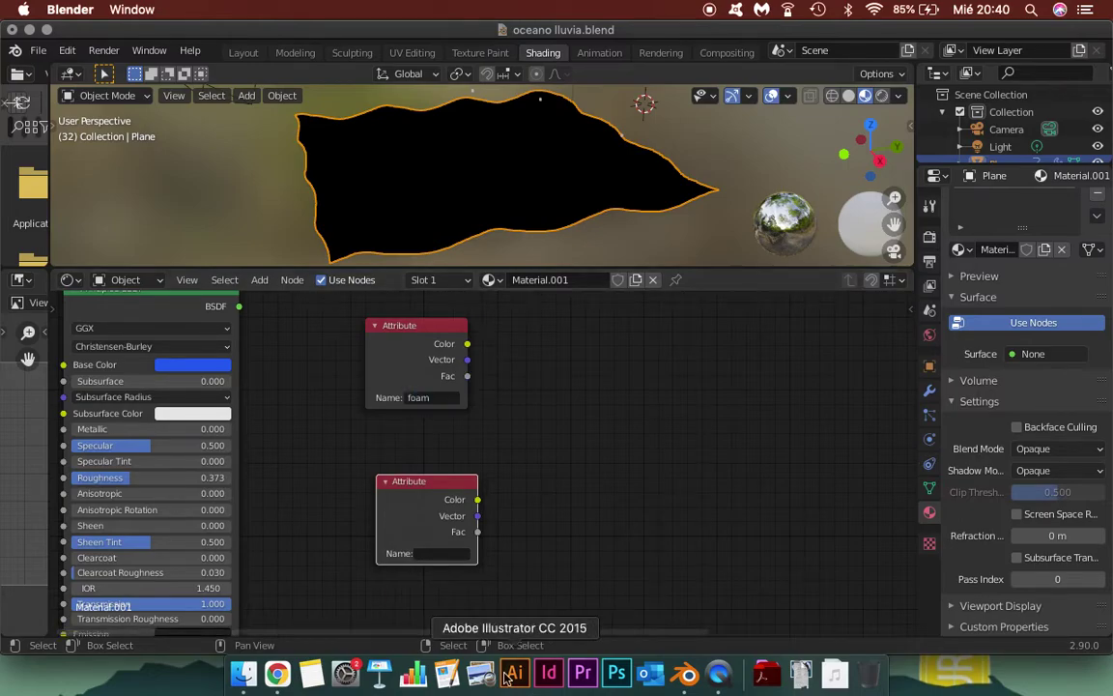
pyautogui.click(434, 555)
pyautogui.write('spr')
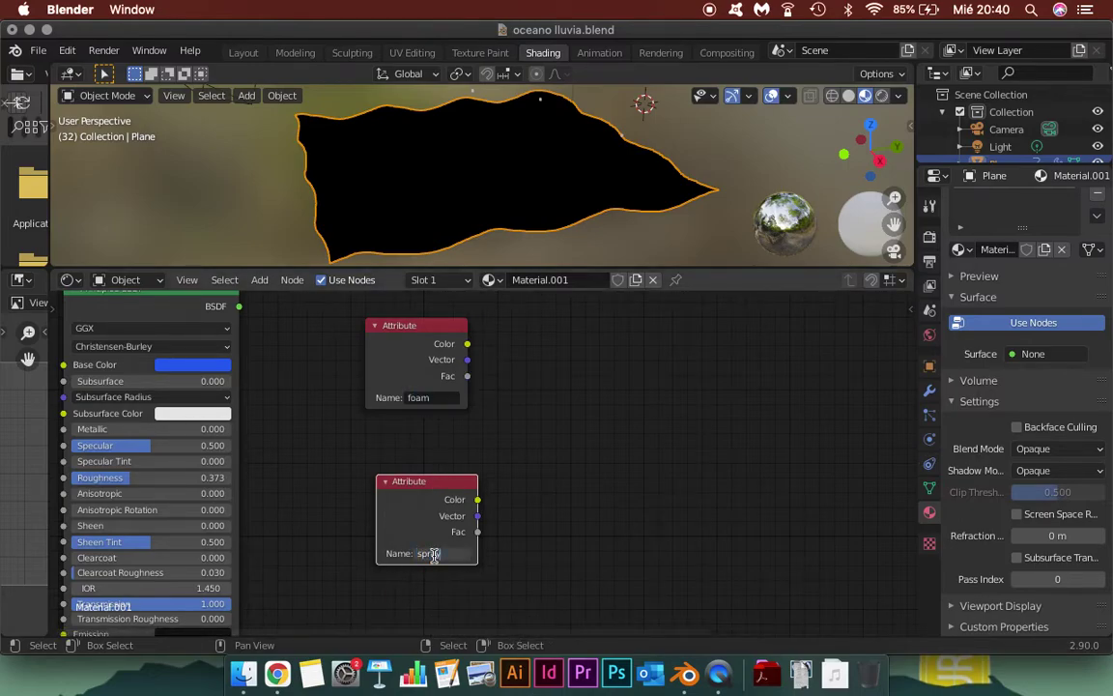
pyautogui.write('ay')
pyautogui.press('Return')
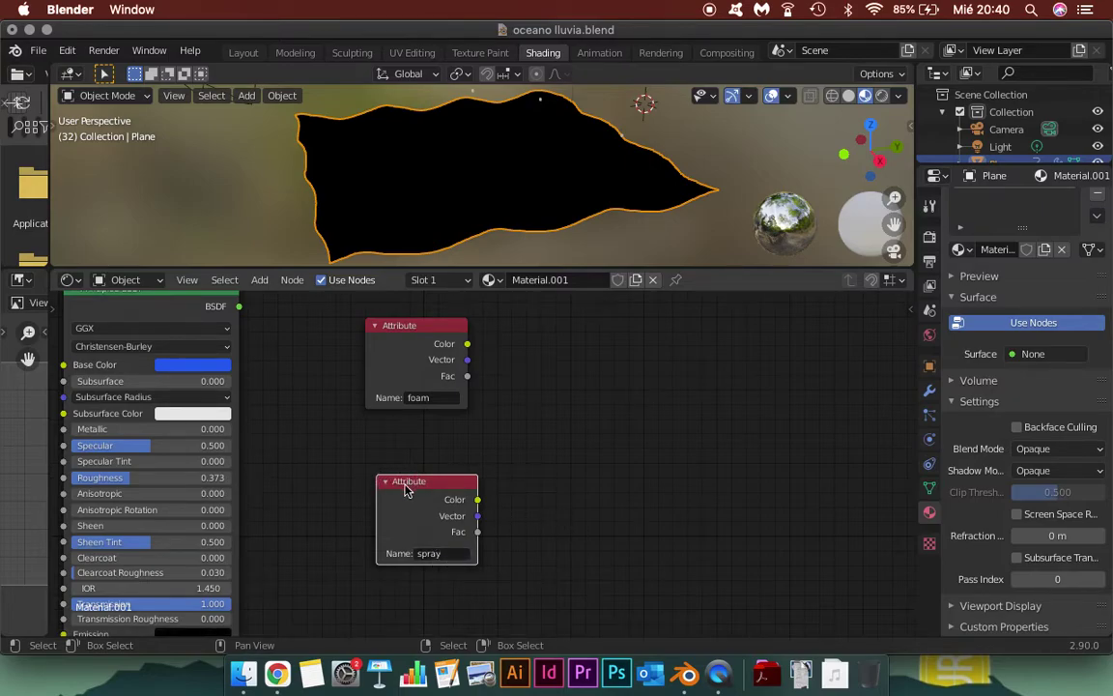
pyautogui.moveTo(405, 490); pyautogui.dragTo(350, 541)
pyautogui.moveTo(390, 325); pyautogui.dragTo(348, 387)
pyautogui.moveTo(340, 536); pyautogui.dragTo(341, 506)
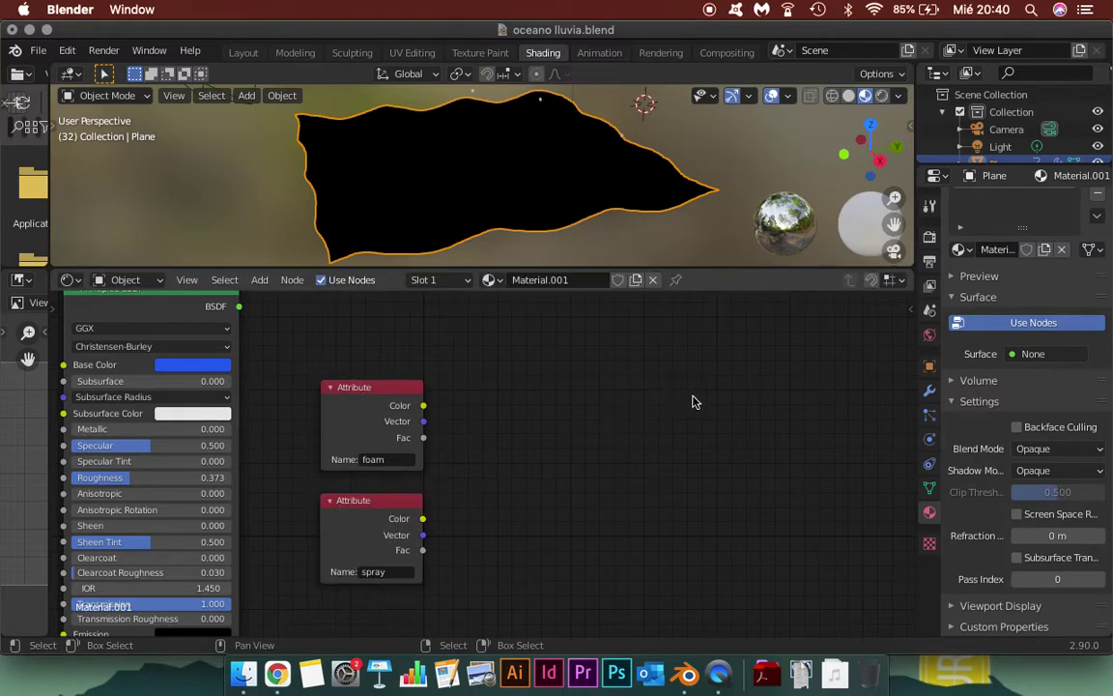
# - Add a ColorRamp node to the right of the Attribute nodes
pyautogui.click(259, 279)
pyautogui.click(276, 301)
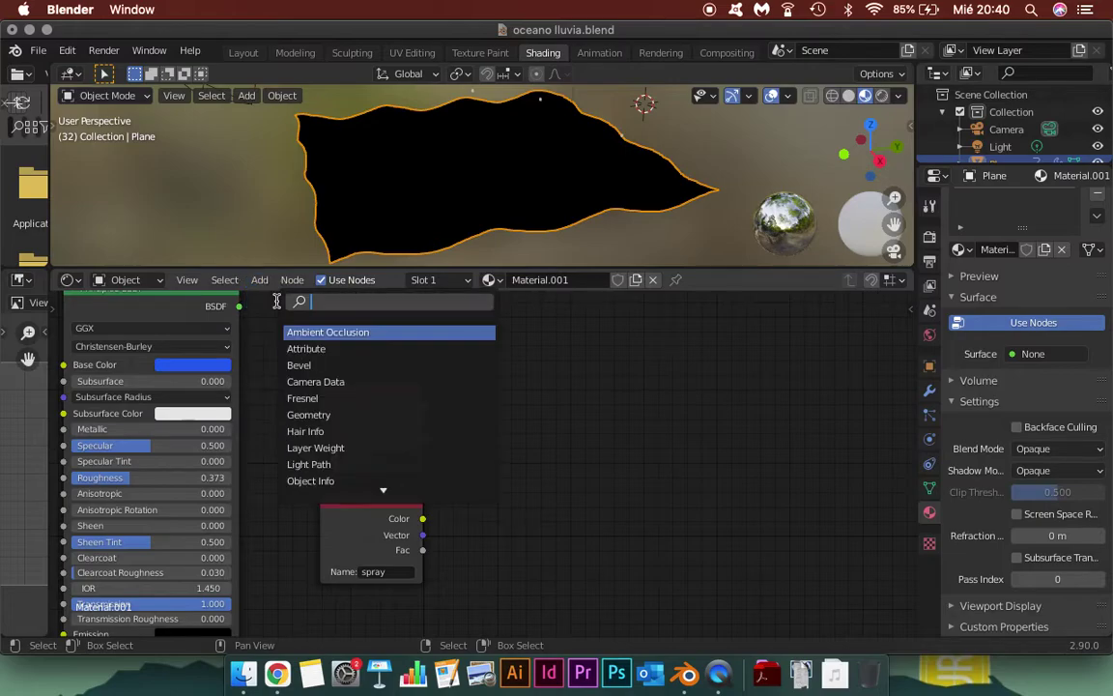
pyautogui.write('color')
pyautogui.click(371, 348)
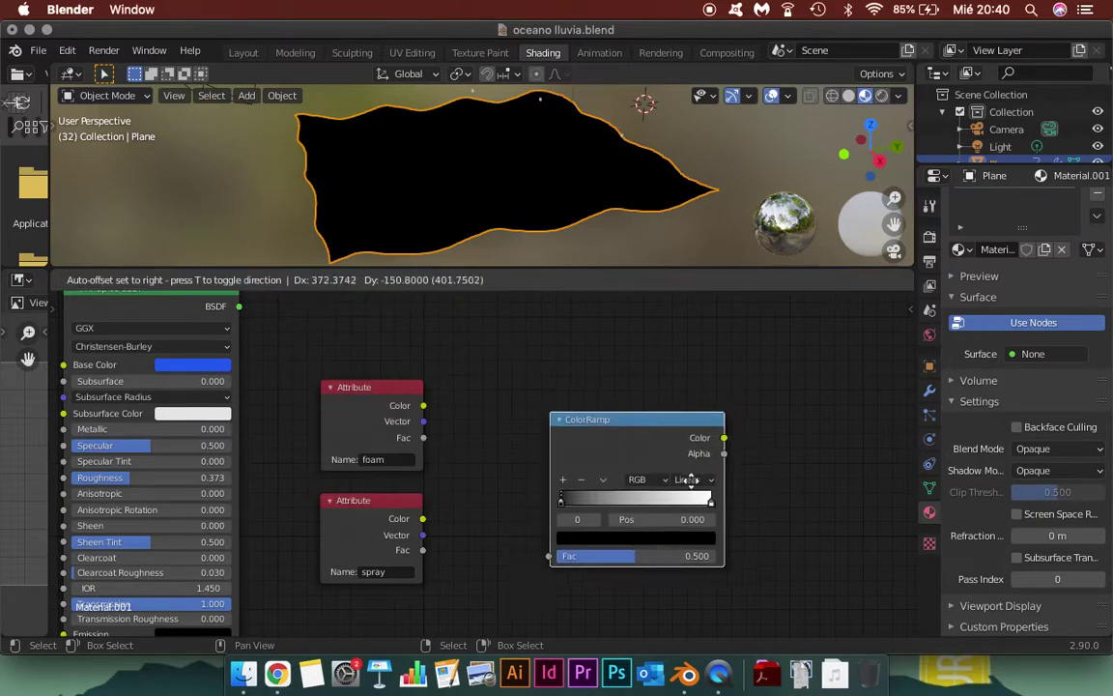
pyautogui.click(635, 400)
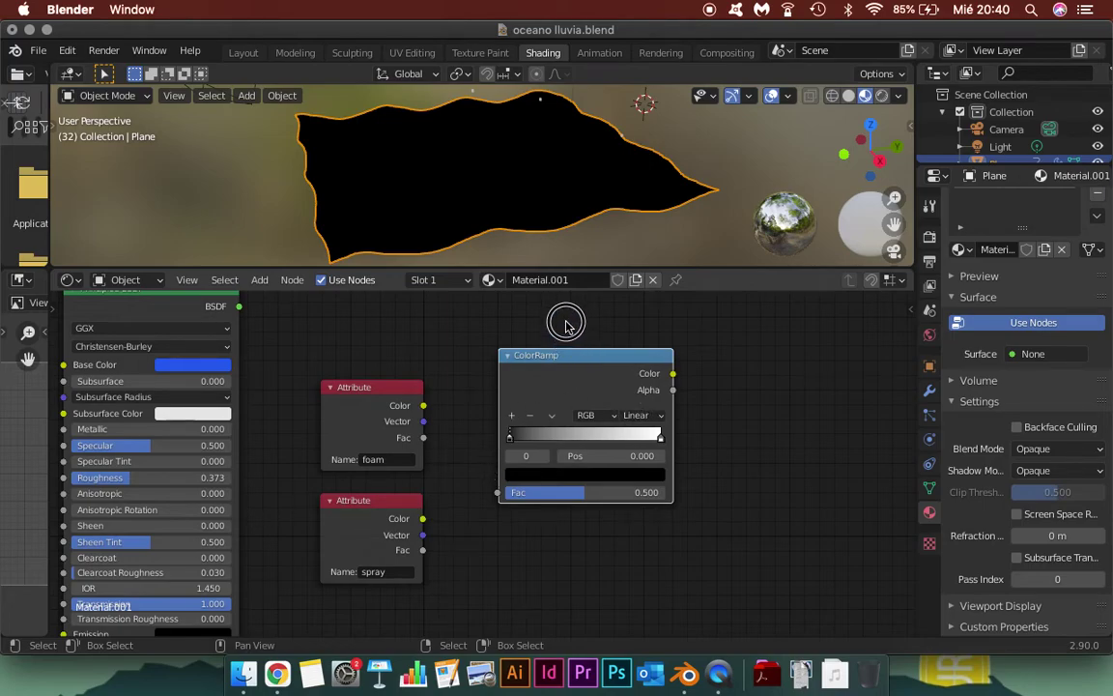
pyautogui.moveTo(578, 372); pyautogui.dragTo(564, 339)
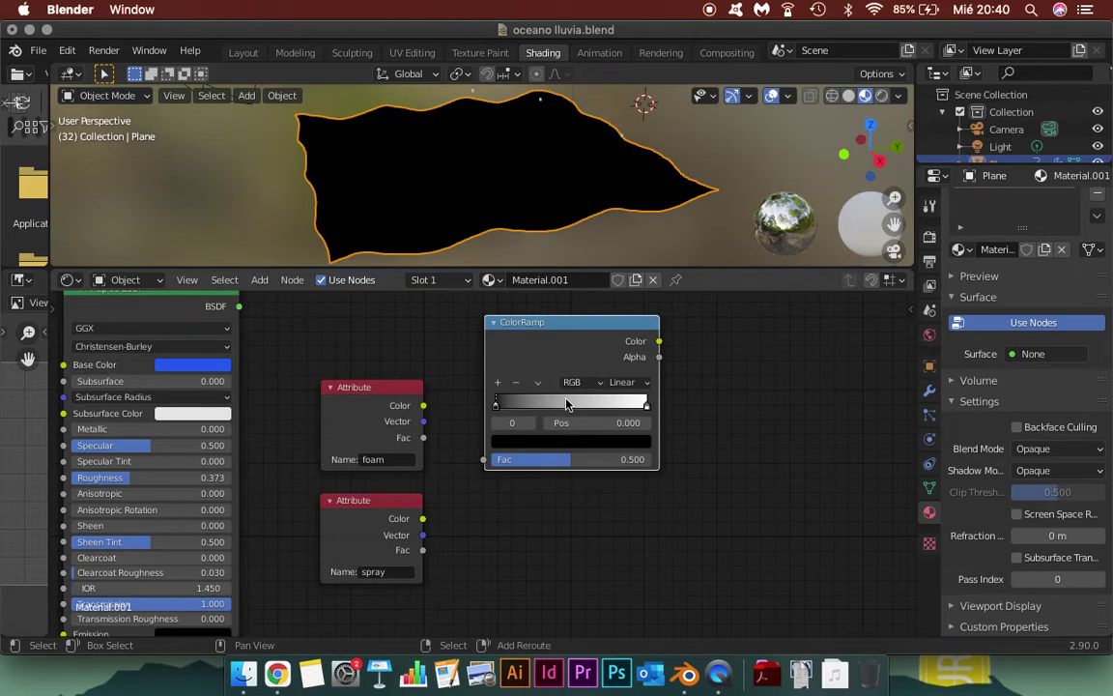
# - Duplicate the ColorRamp below, linking foam's Fac to the upper ramp and spray's Fac to the lower
pyautogui.hotkey('shift', 'd')
pyautogui.click(574, 568)
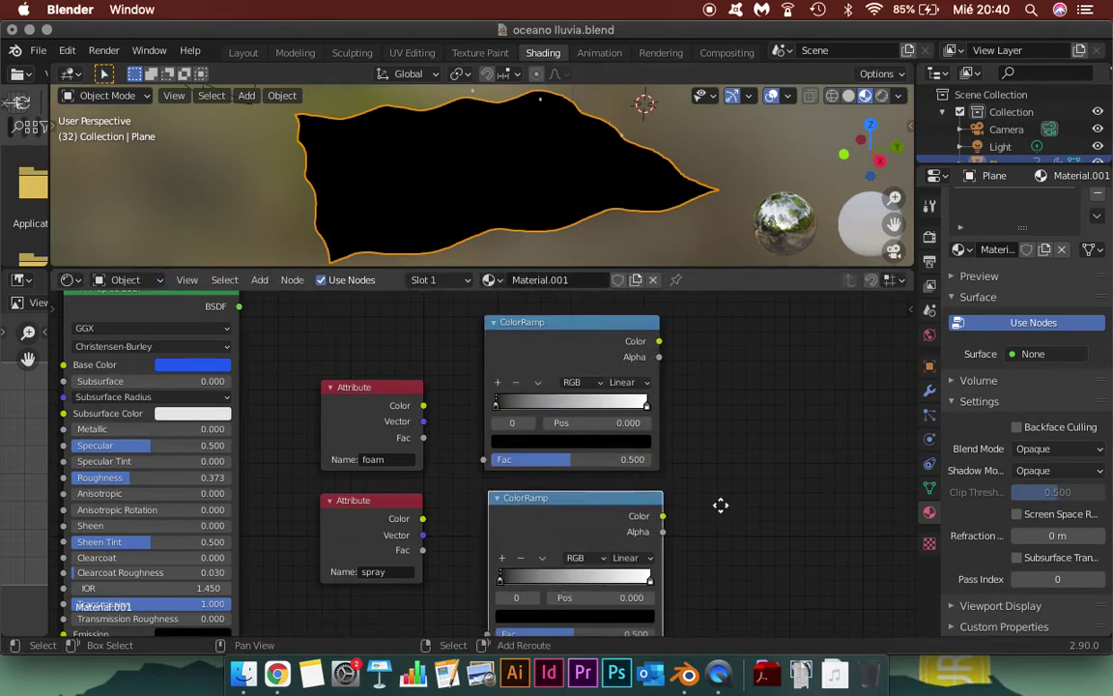
pyautogui.moveTo(720, 504); pyautogui.dragTo(697, 454, button='middle')
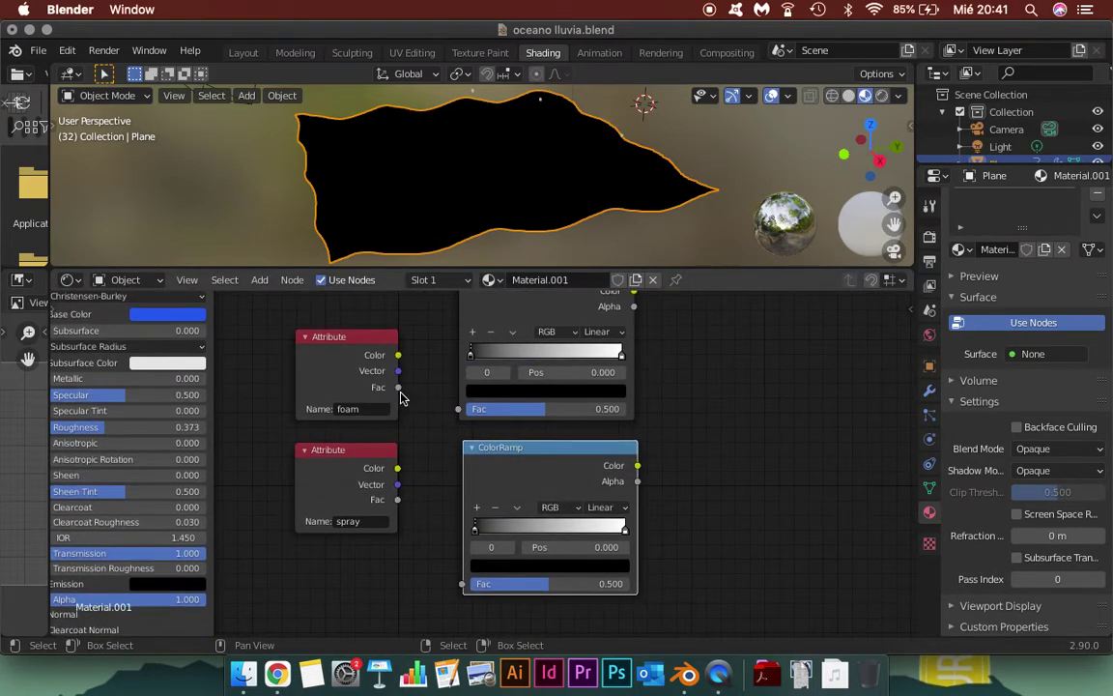
pyautogui.moveTo(397, 386); pyautogui.dragTo(458, 408)
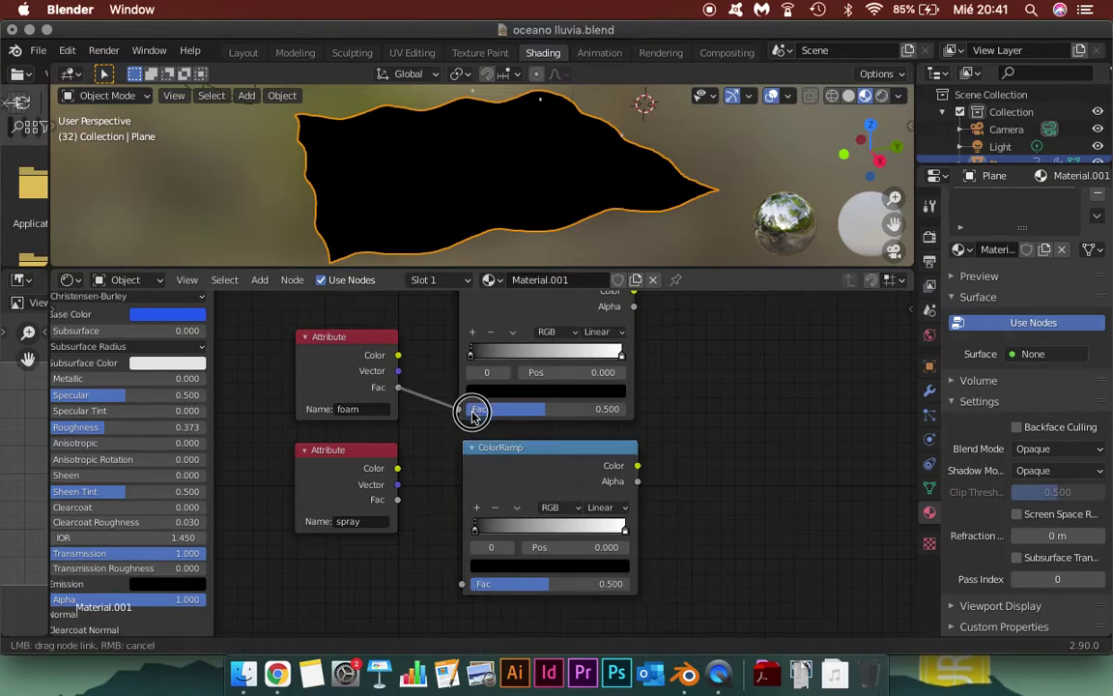
pyautogui.moveTo(396, 501); pyautogui.dragTo(462, 583)
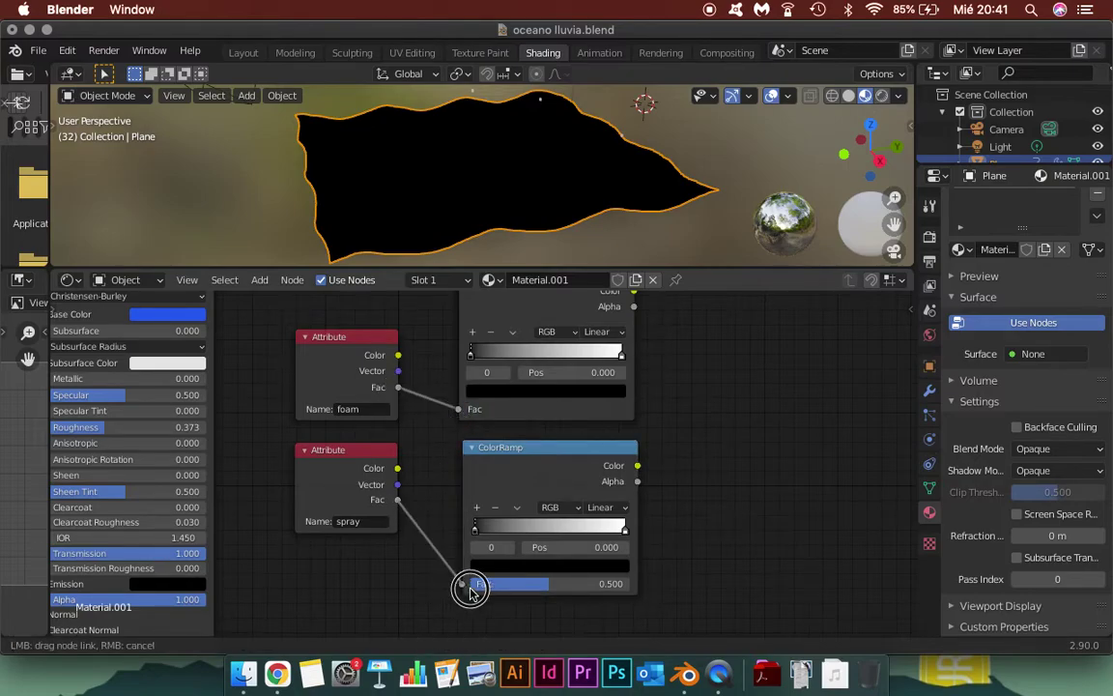
pyautogui.moveTo(733, 464)
pyautogui.mouseDown(button='middle')
pyautogui.moveTo(673, 496)
pyautogui.moveTo(574, 506)
pyautogui.moveTo(560, 536)
pyautogui.mouseUp(button='middle')
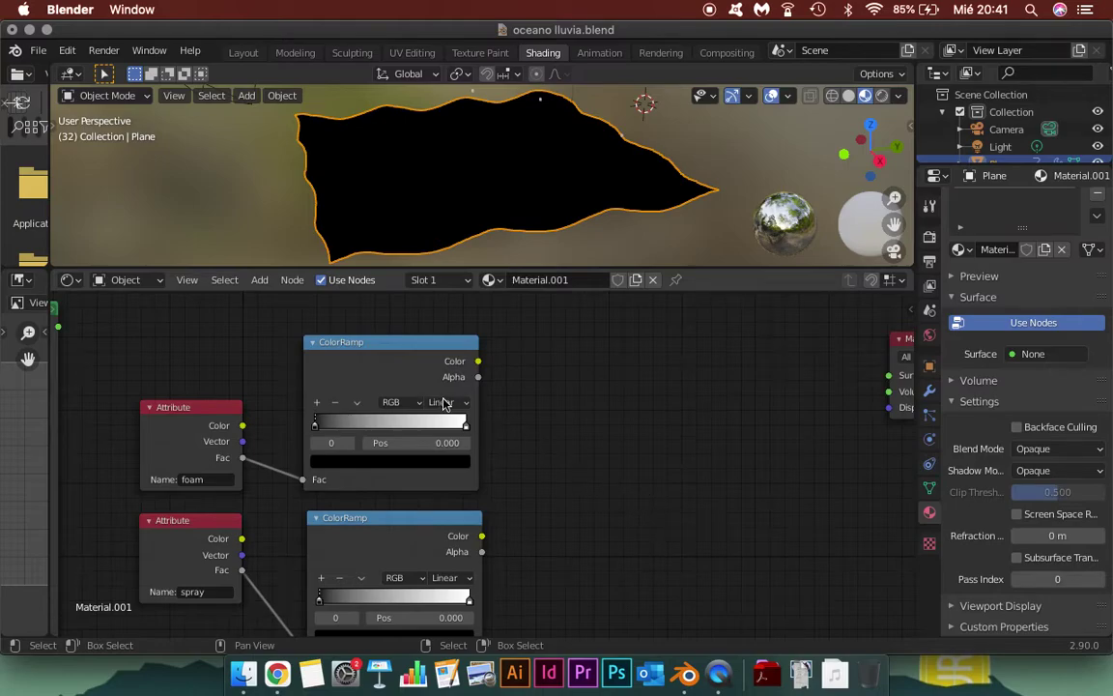
# - Add an Emission node beside the ColorRamps and duplicate it lower down
pyautogui.click(261, 280)
pyautogui.click(280, 299)
pyautogui.write('emi')
pyautogui.press('Return')
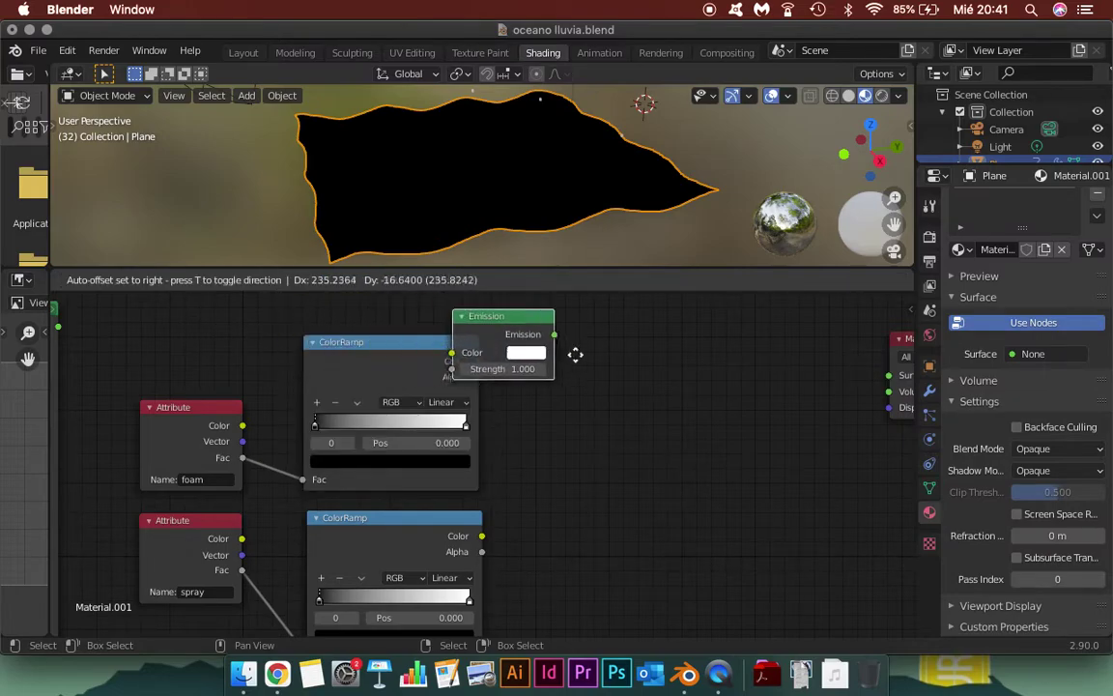
pyautogui.click(651, 356)
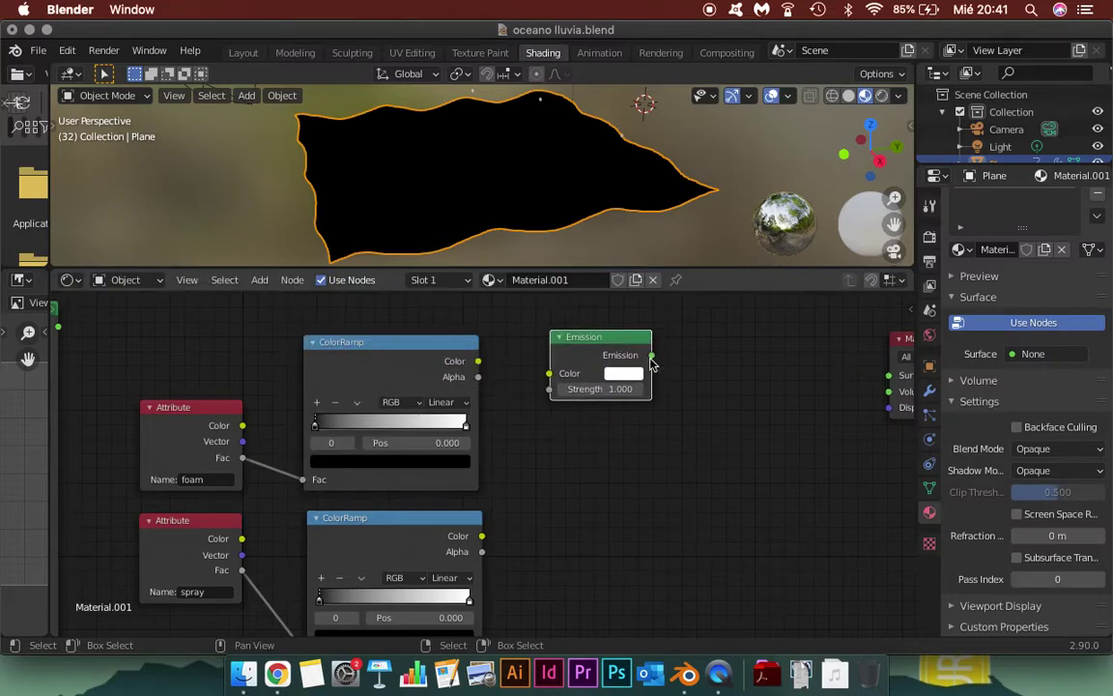
pyautogui.hotkey('shift', 'd')
pyautogui.click(662, 519)
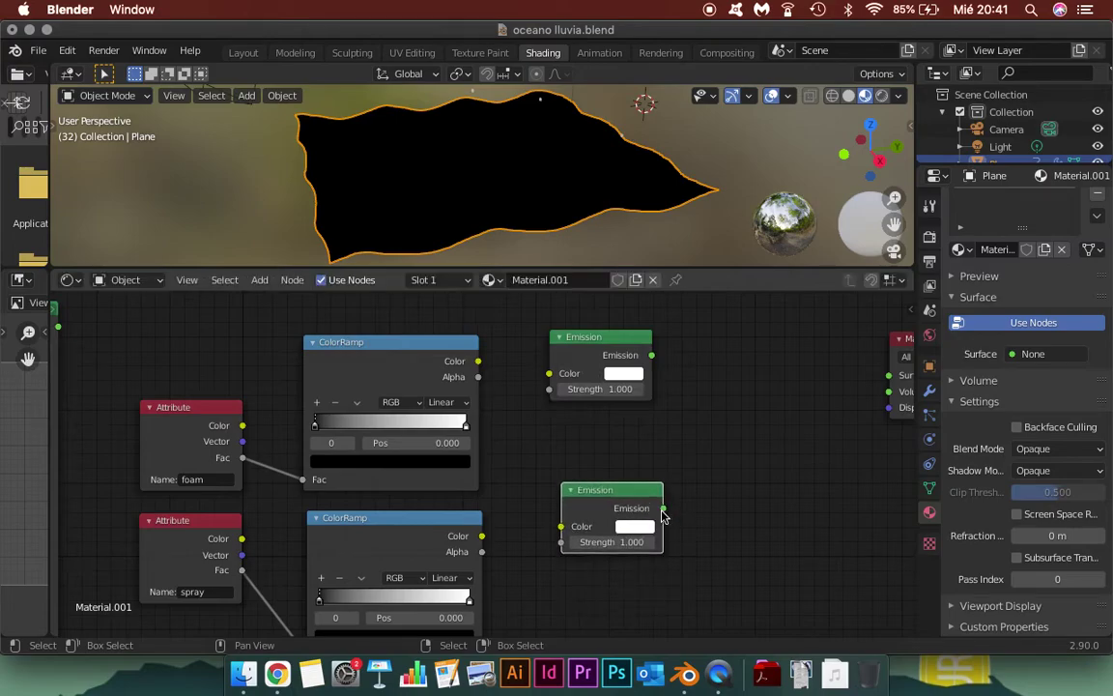
# - Link each ColorRamp's Color into its Emission node and fit the whole node tree in view
pyautogui.moveTo(478, 360); pyautogui.dragTo(549, 373)
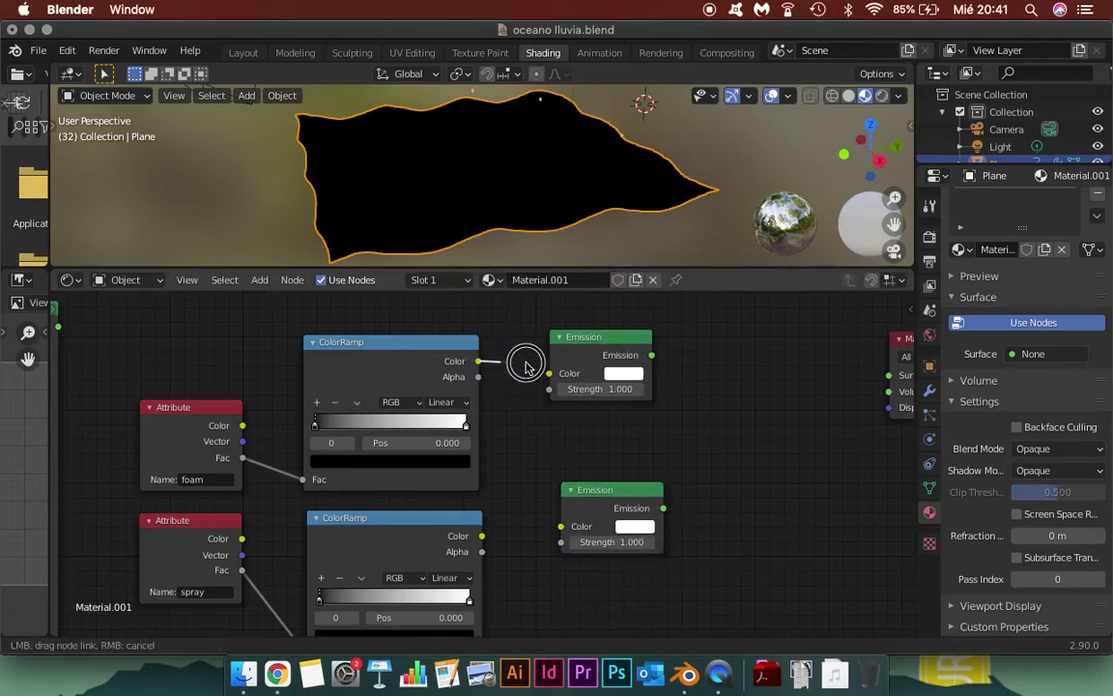
pyautogui.moveTo(482, 536); pyautogui.dragTo(561, 527)
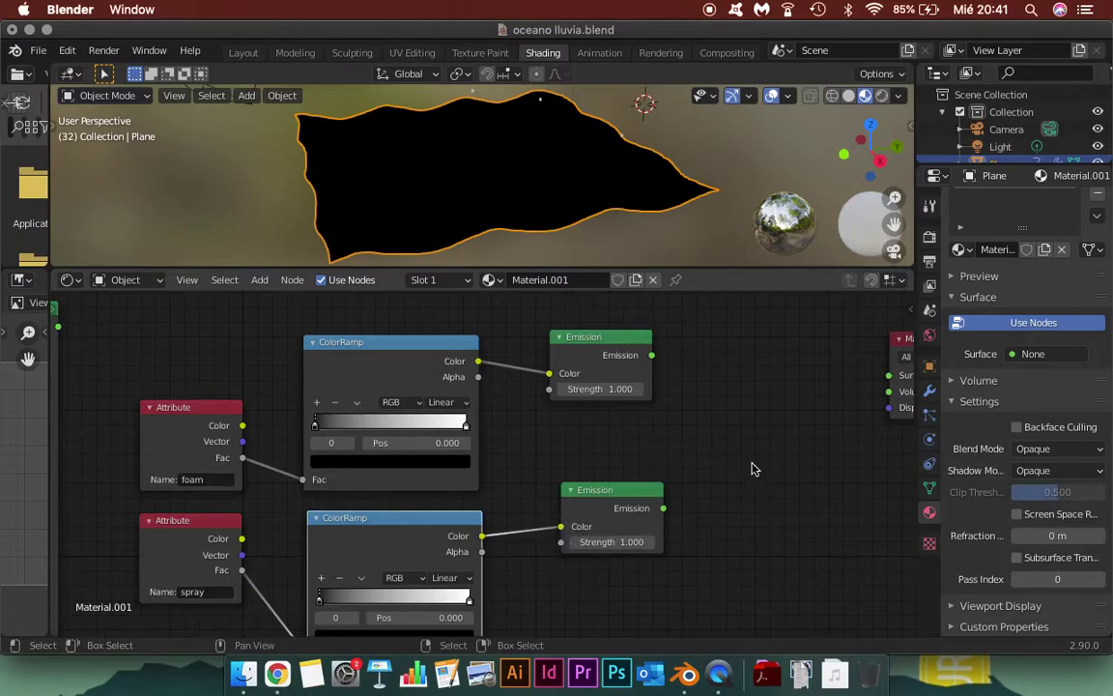
pyautogui.press('Home')
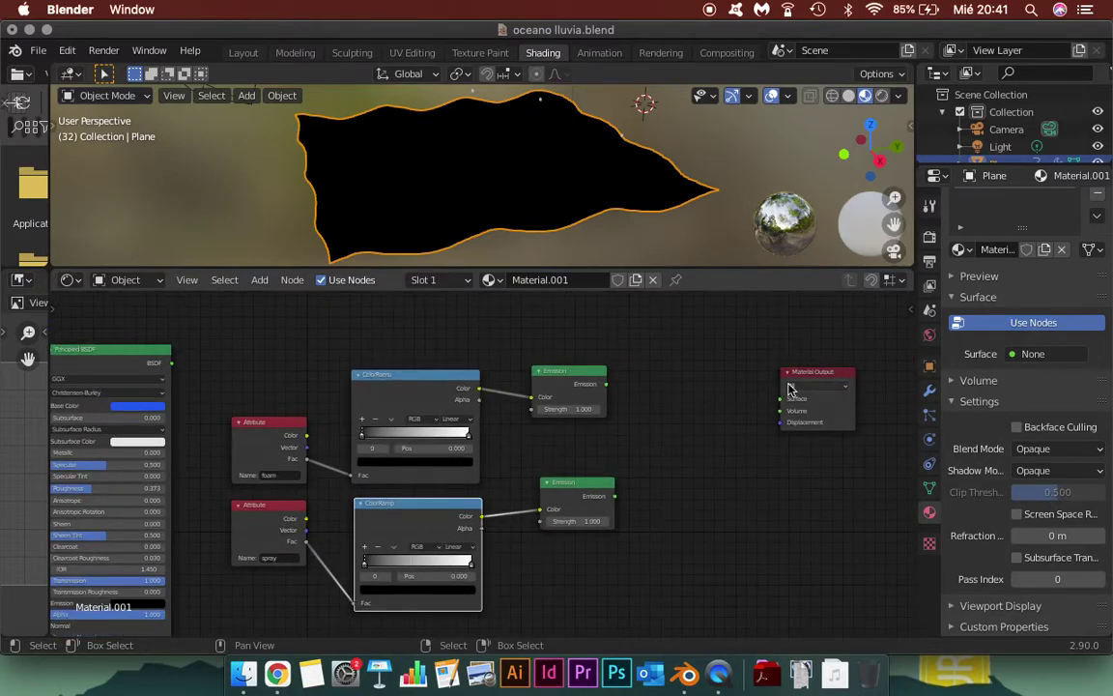
pyautogui.moveTo(811, 377); pyautogui.dragTo(858, 414)
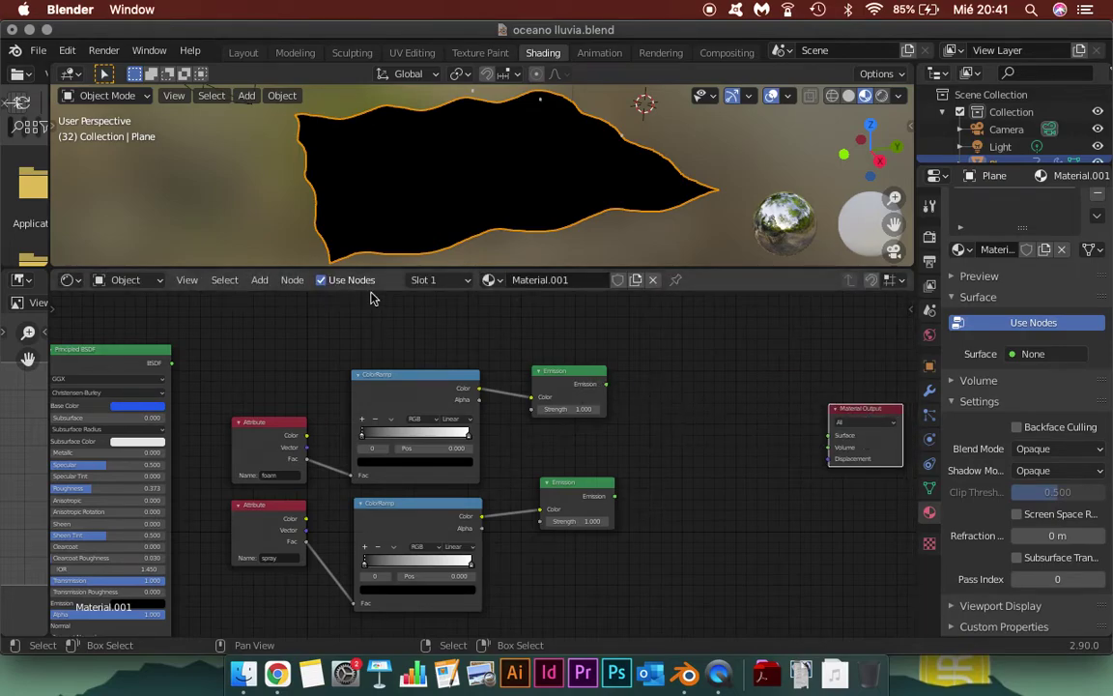
# - Add a Mix Shader node near the Emission nodes
pyautogui.click(280, 280)
pyautogui.click(272, 280)
pyautogui.click(269, 282)
pyautogui.click(286, 296)
pyautogui.write('mix')
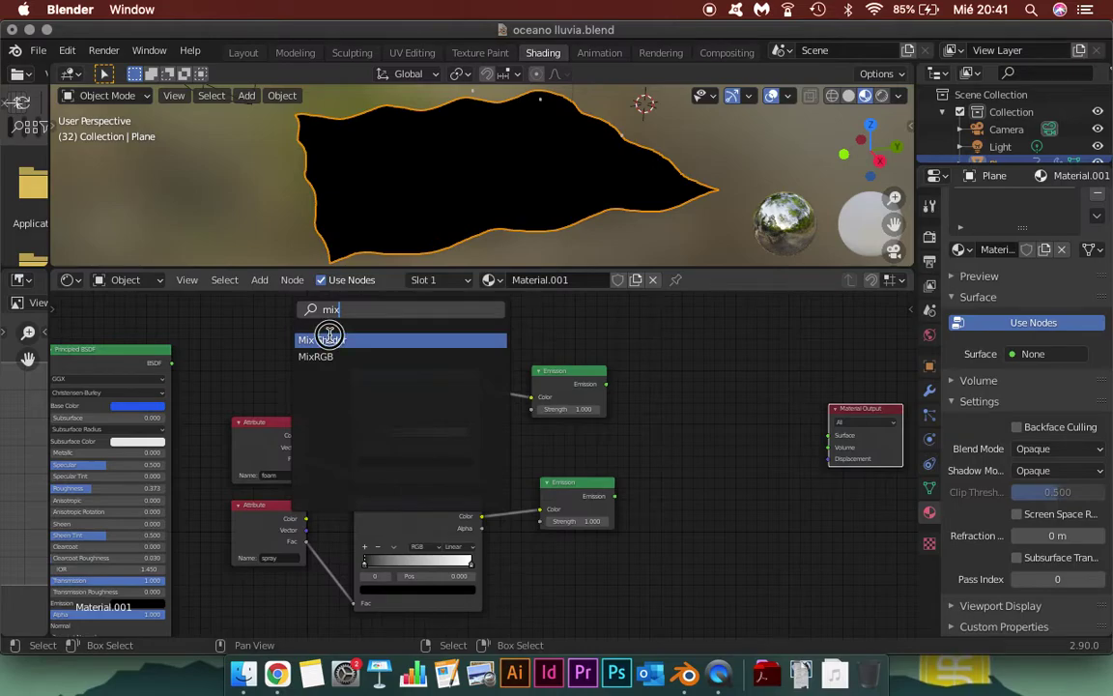
pyautogui.click(325, 339)
pyautogui.click(792, 515)
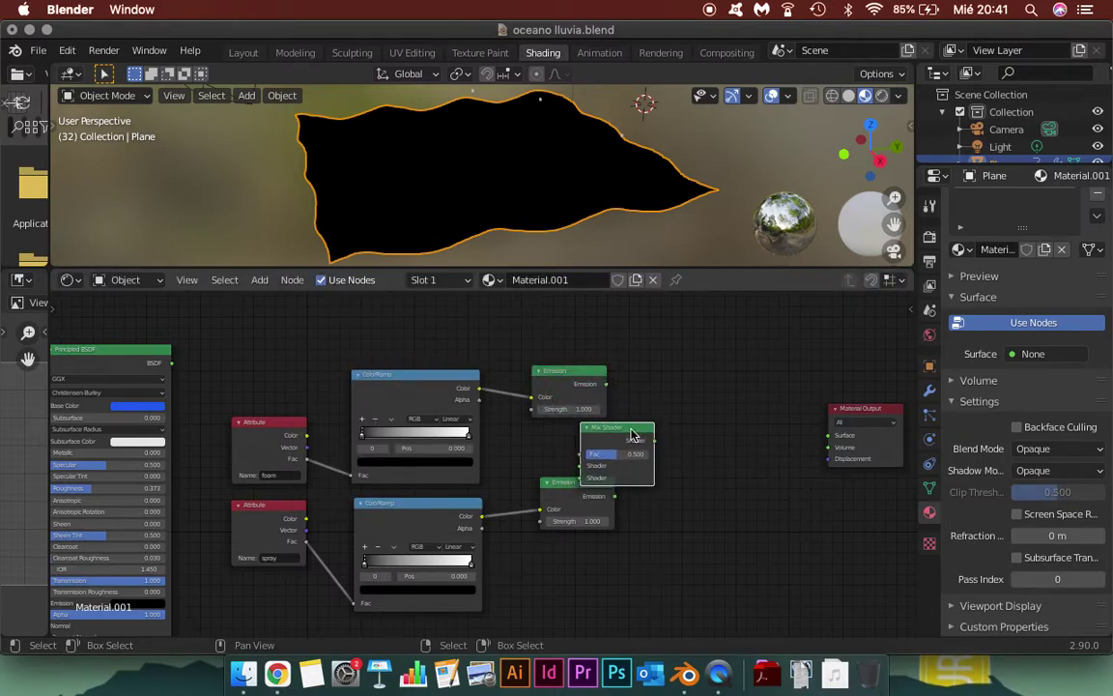
pyautogui.moveTo(612, 429); pyautogui.dragTo(676, 410)
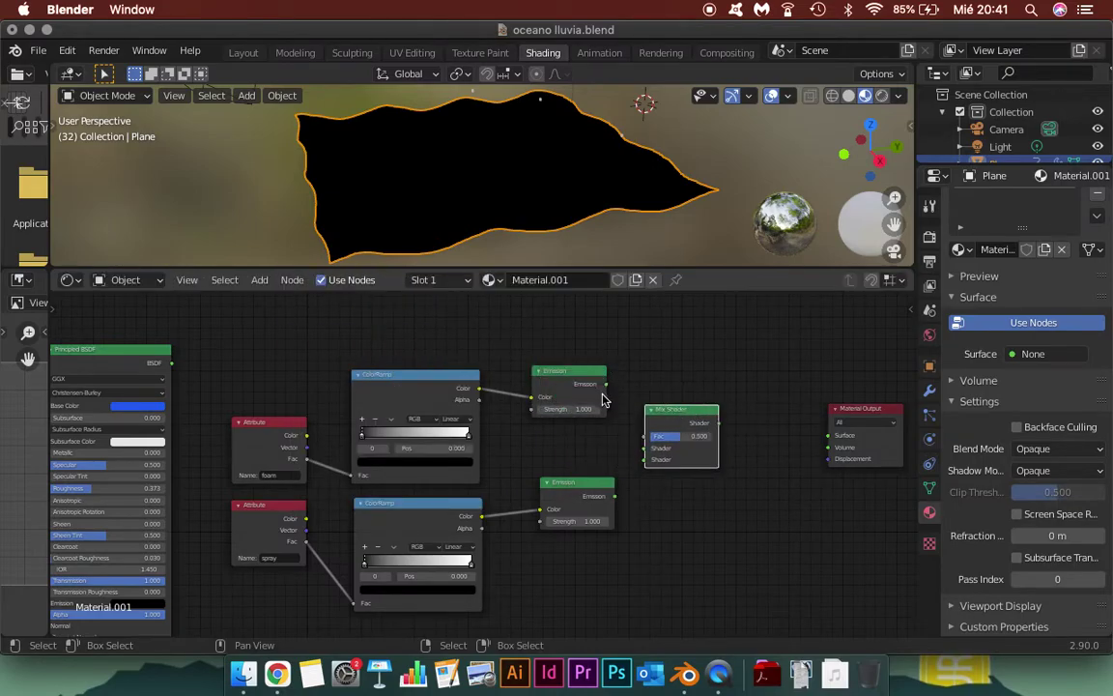
# - Plug the top and bottom Emission outputs into the Mix Shader's two Shader inputs
pyautogui.moveTo(606, 383); pyautogui.dragTo(642, 448)
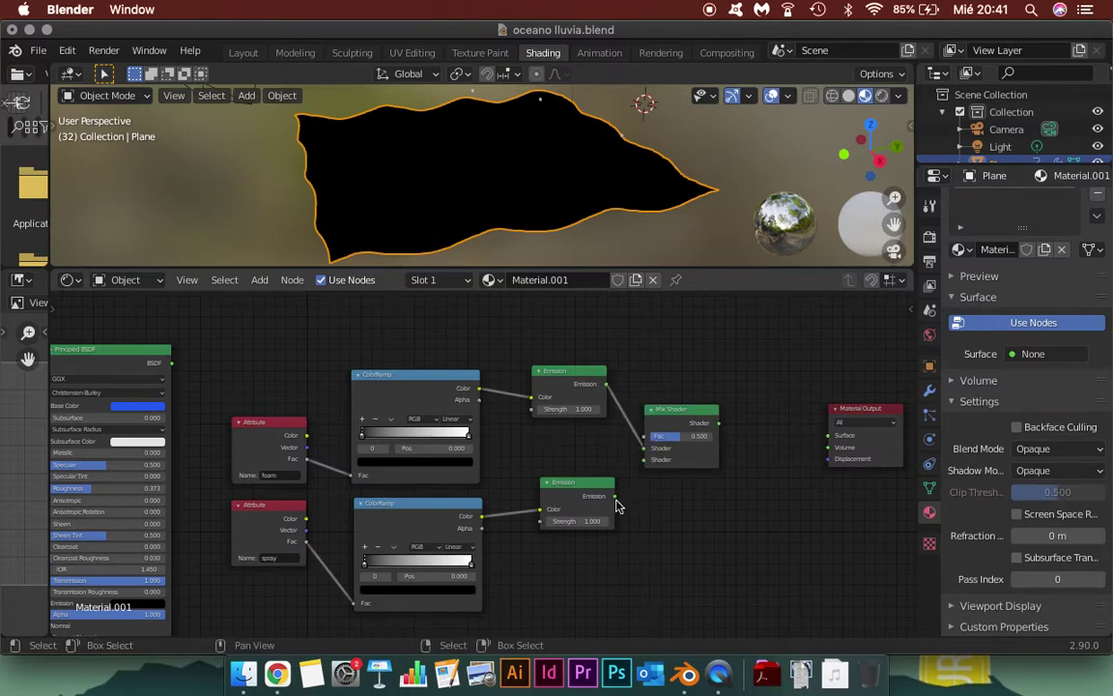
pyautogui.moveTo(616, 499); pyautogui.dragTo(642, 459)
pyautogui.hscroll(5, 683, 430)
pyautogui.scroll(-2, 682, 430)
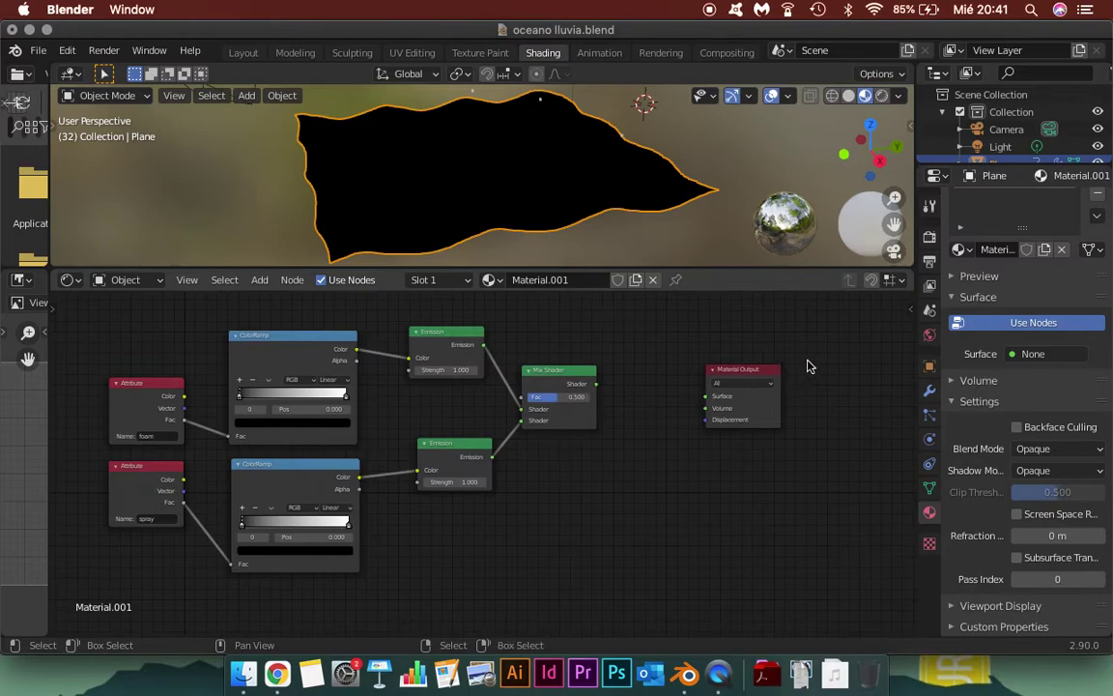
pyautogui.moveTo(726, 369); pyautogui.dragTo(804, 374)
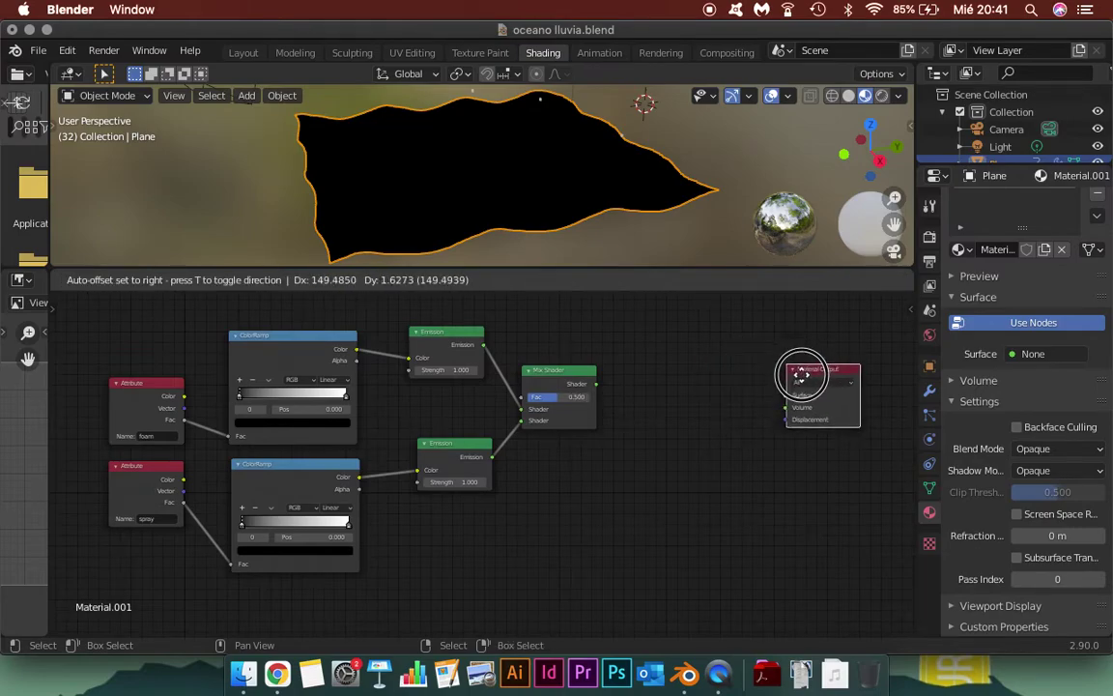
# - Add an Add Shader node in the gap before the Material Output
pyautogui.click(259, 279)
pyautogui.click(266, 298)
pyautogui.write('a')
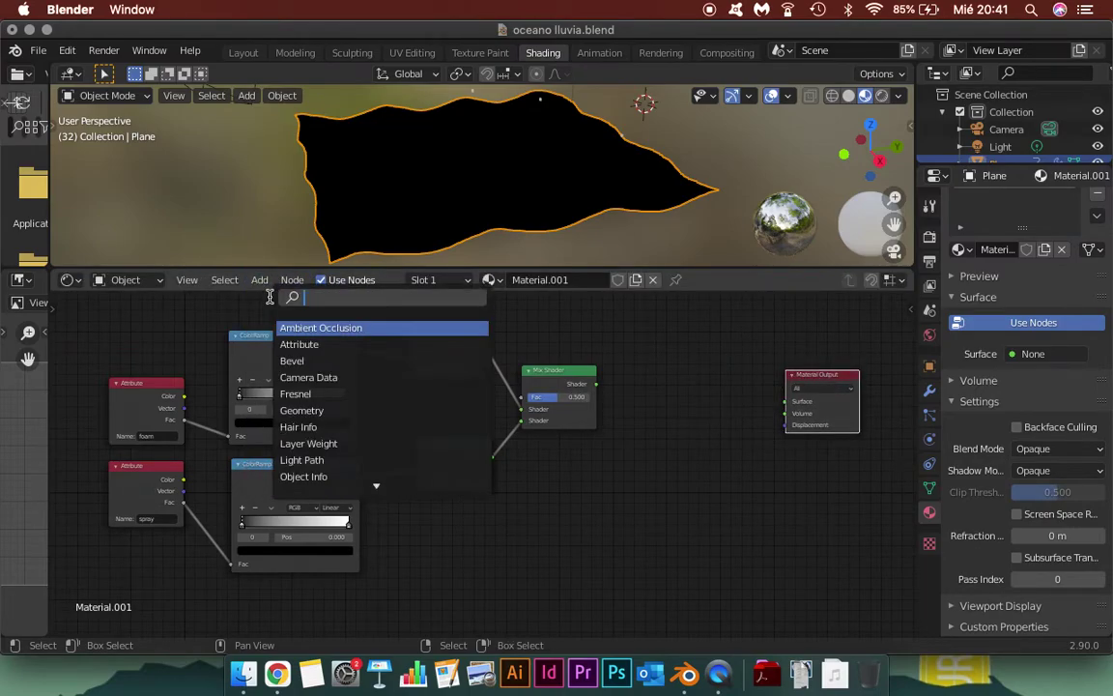
pyautogui.write('dd')
pyautogui.click(329, 328)
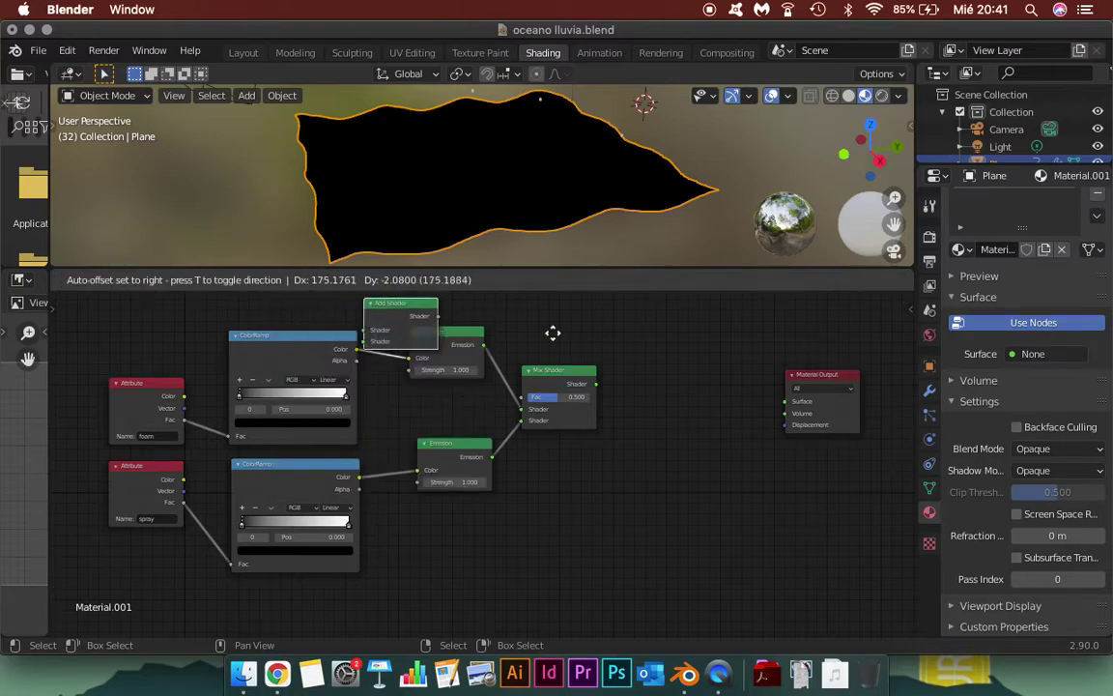
pyautogui.click(583, 464)
pyautogui.moveTo(555, 454)
pyautogui.mouseDown()
pyautogui.moveTo(664, 403)
pyautogui.moveTo(677, 345)
pyautogui.mouseUp()
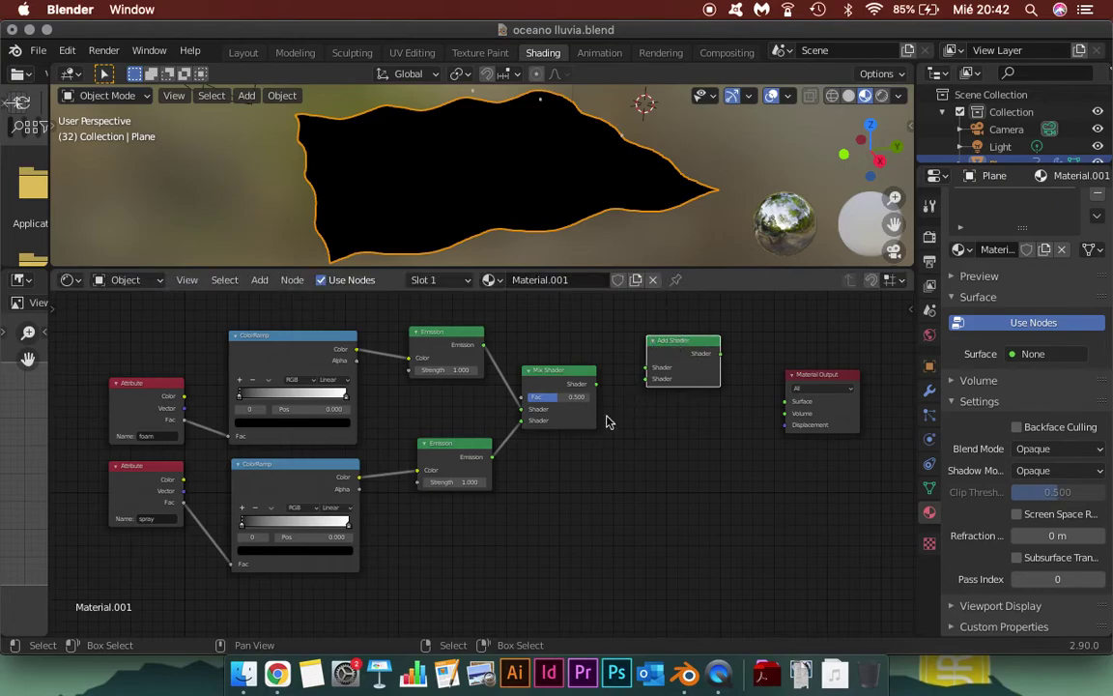
pyautogui.moveTo(613, 418); pyautogui.dragTo(572, 571, button='middle')
pyautogui.scroll(-2, 518, 486)
pyautogui.scroll(-2, 462, 476)
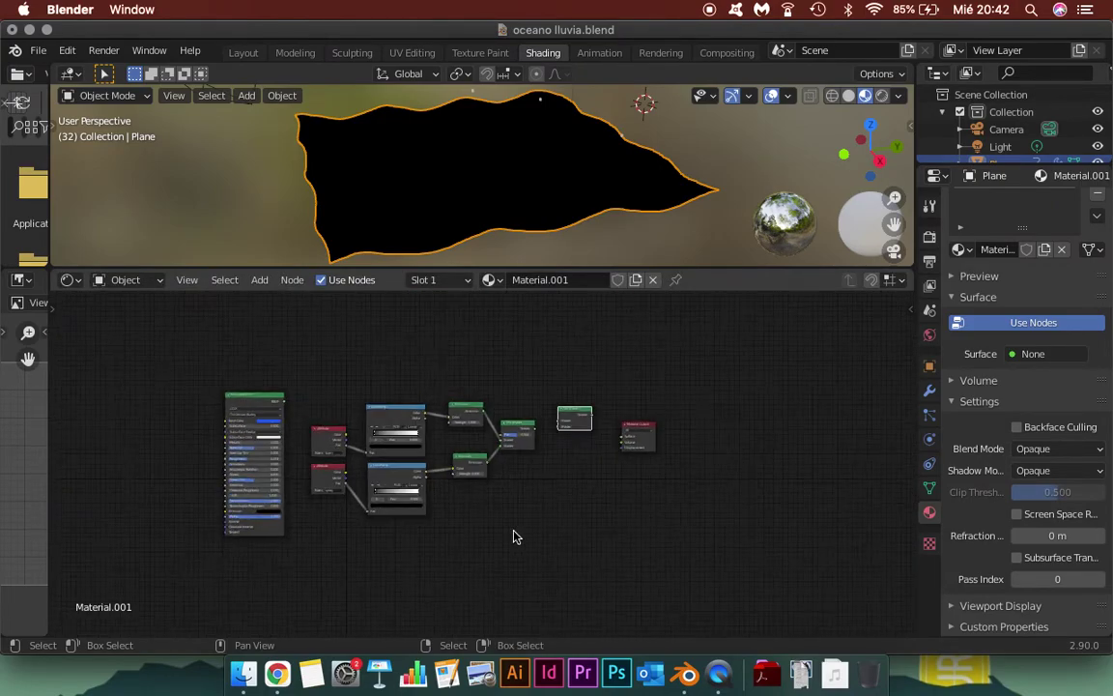
# - Move the Principled BSDF node below the rest of the node tree
pyautogui.click(249, 400)
pyautogui.moveTo(249, 400); pyautogui.dragTo(520, 498)
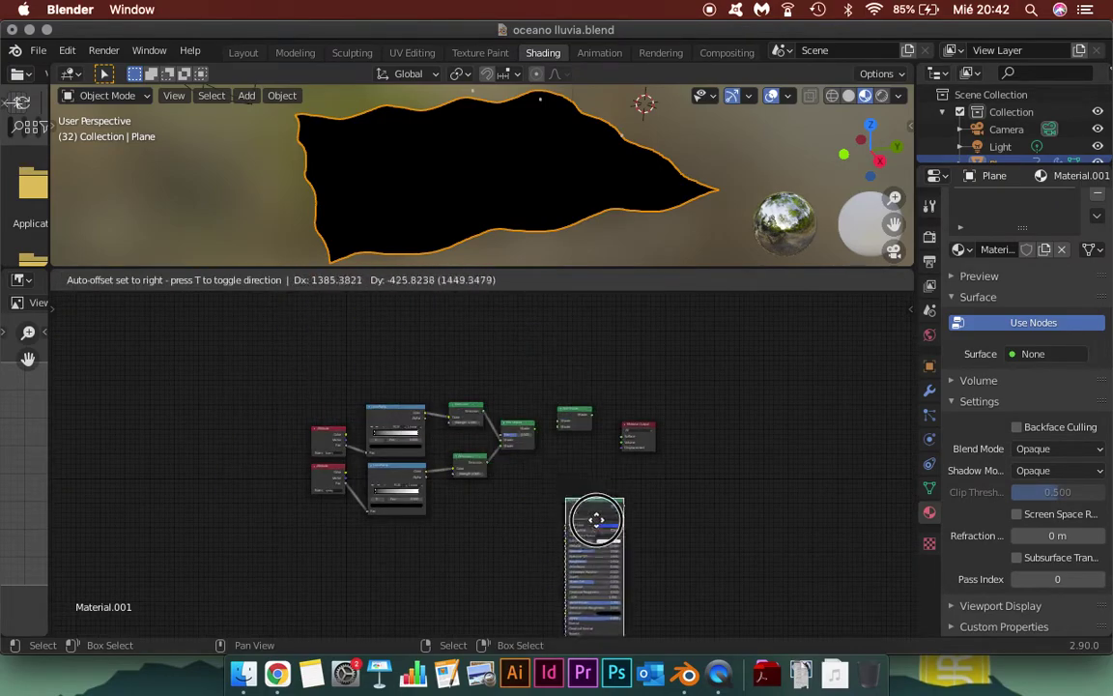
pyautogui.moveTo(520, 497); pyautogui.dragTo(514, 480)
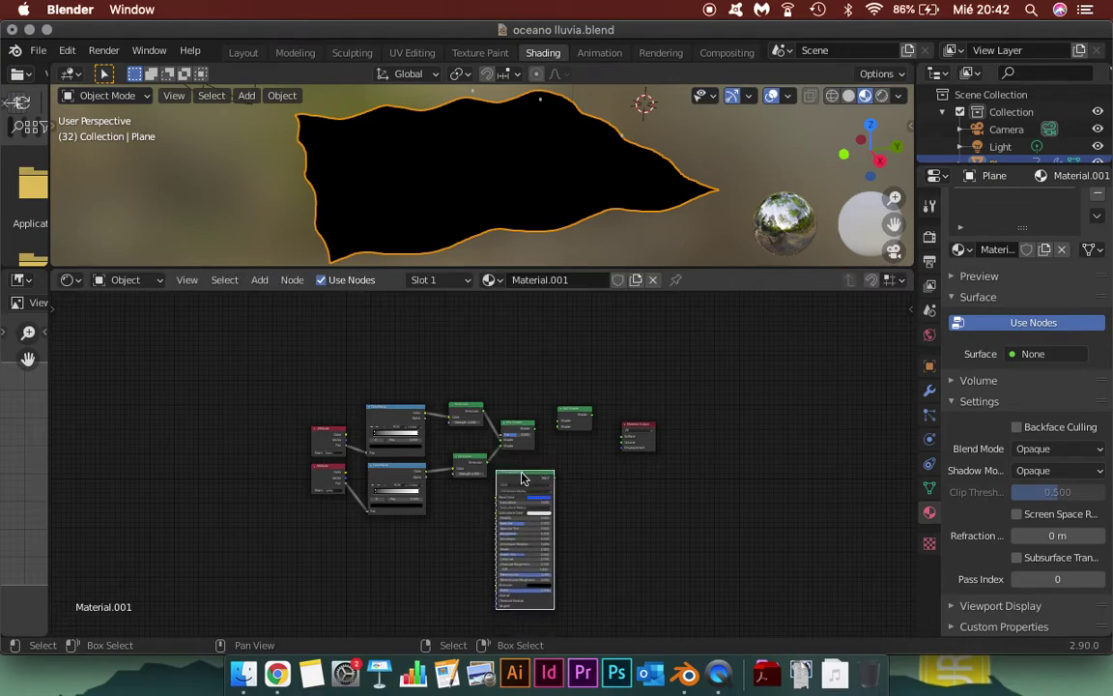
pyautogui.scroll(2, 628, 468)
pyautogui.scroll(1, 611, 438)
pyautogui.scroll(2, 611, 438)
# - Feed Mix Shader and Principled BSDF into the Add Shader, and the Add Shader into Surface
pyautogui.moveTo(666, 359); pyautogui.dragTo(678, 390)
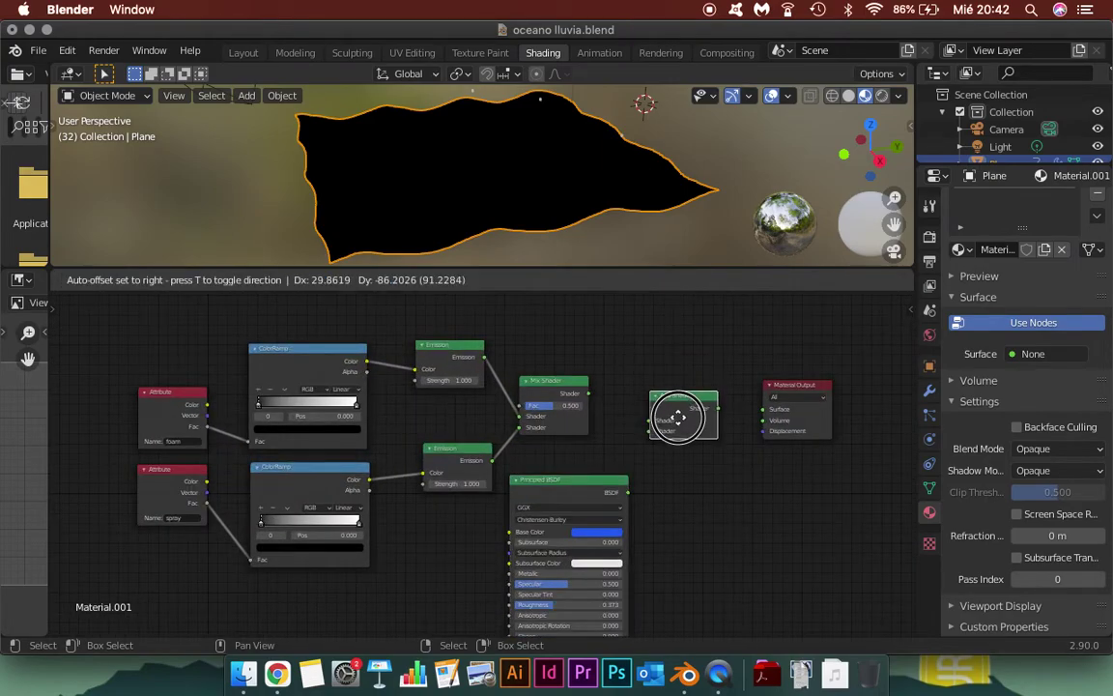
pyautogui.moveTo(628, 491); pyautogui.dragTo(649, 418)
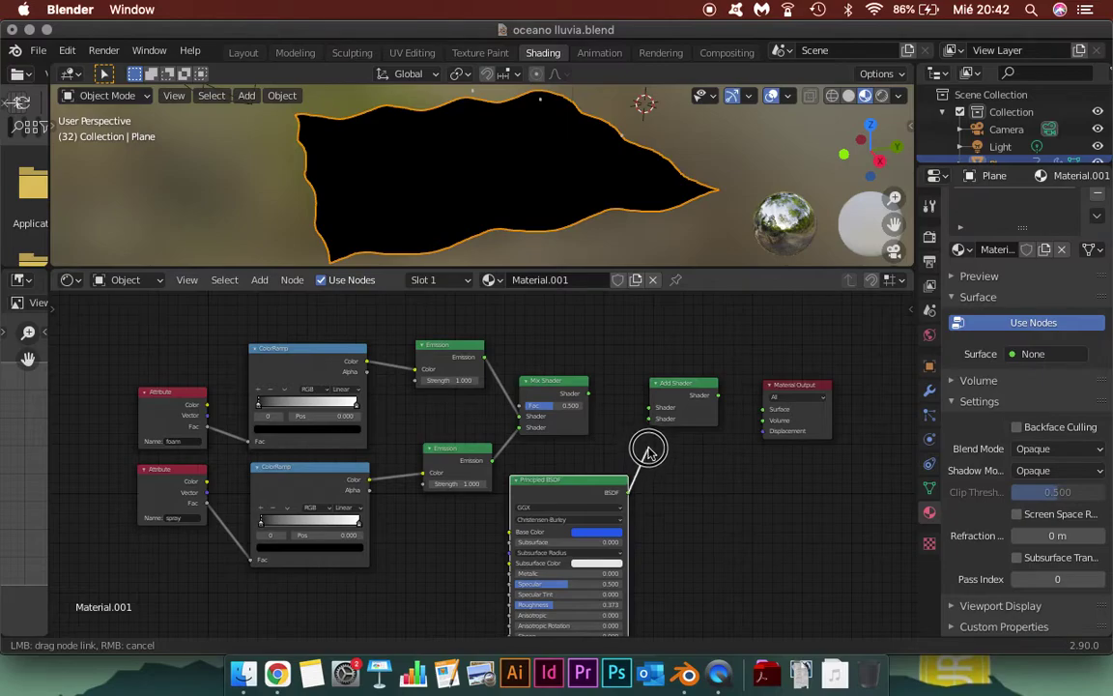
pyautogui.moveTo(590, 395); pyautogui.dragTo(649, 407)
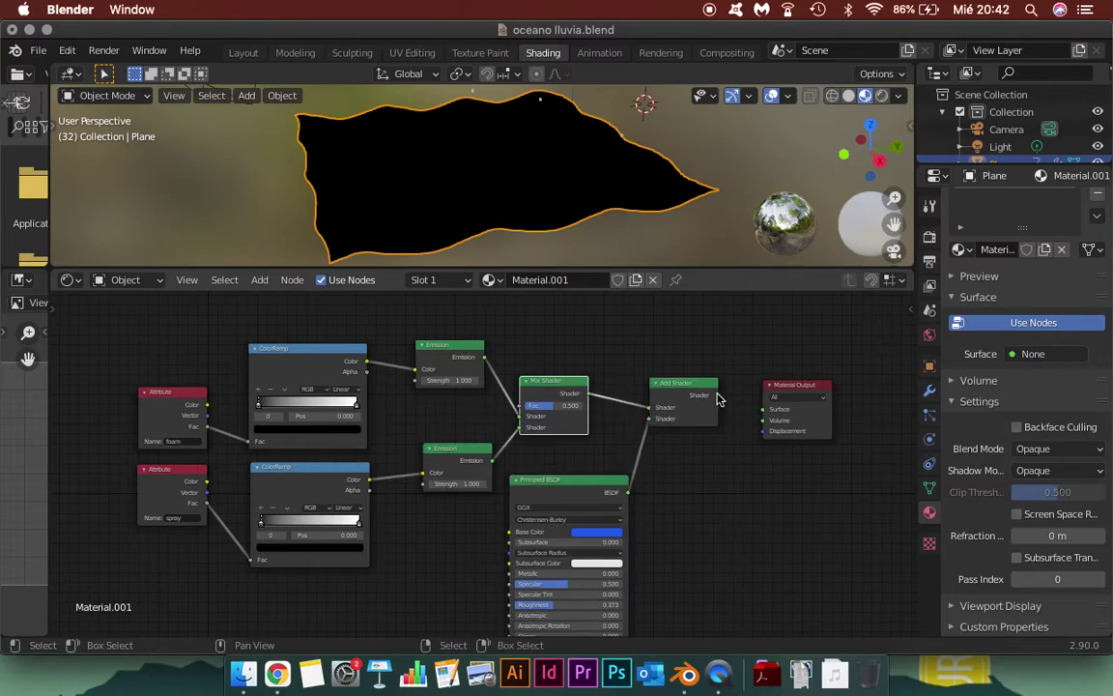
pyautogui.moveTo(717, 396); pyautogui.dragTo(740, 431)
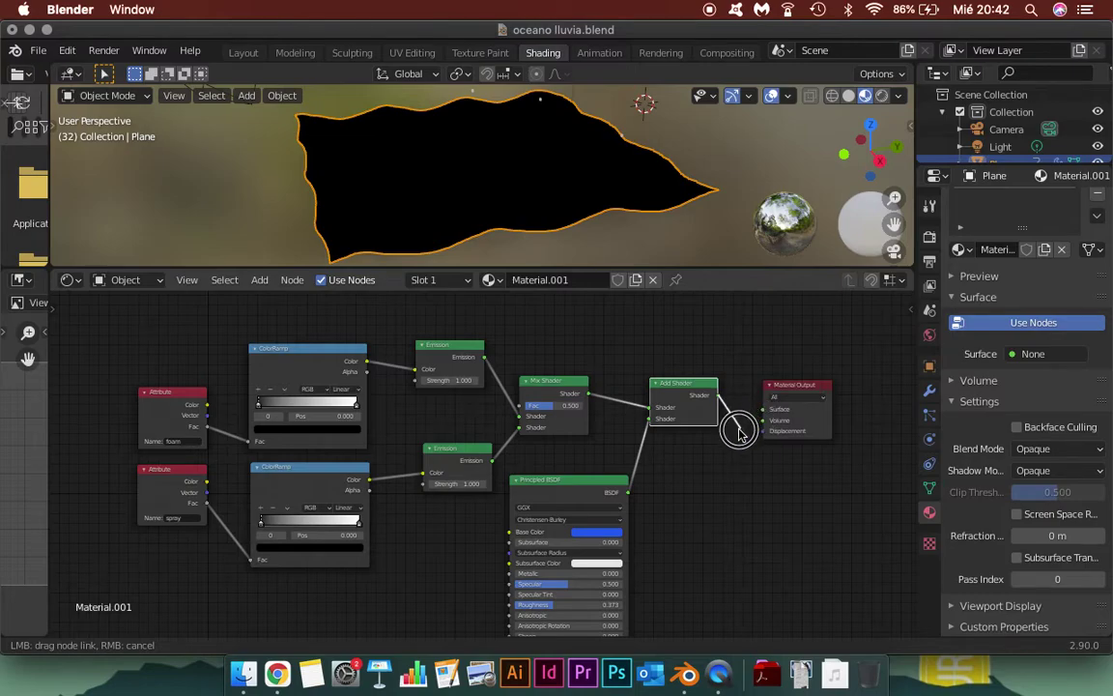
pyautogui.moveTo(740, 431); pyautogui.dragTo(773, 415)
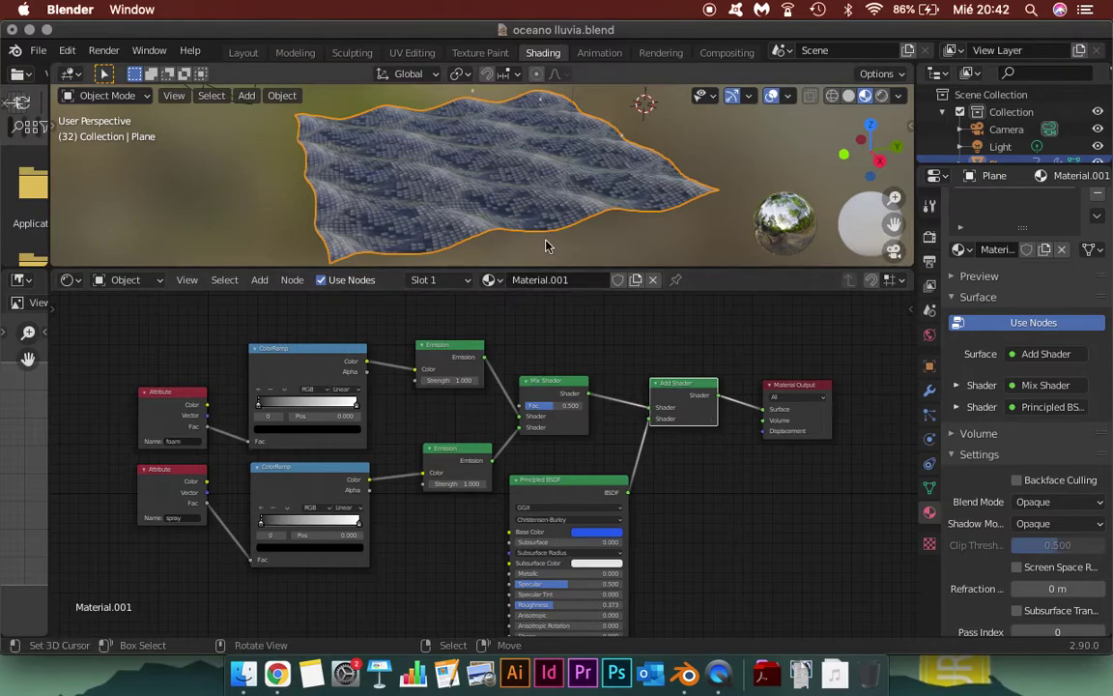
# - Detach the Mix Shader's link from the Add Shader
pyautogui.scroll(2, 415, 188)
pyautogui.scroll(2, 415, 189)
pyautogui.scroll(2, 416, 189)
pyautogui.scroll(2, 445, 255)
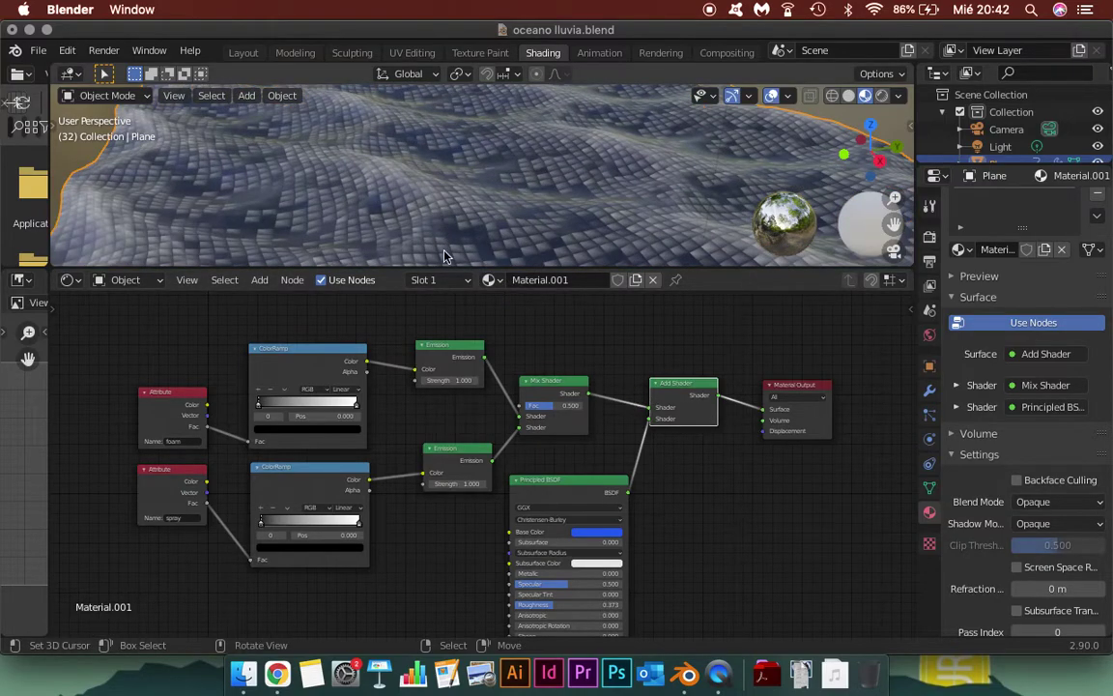
pyautogui.moveTo(652, 416)
pyautogui.mouseDown()
pyautogui.moveTo(618, 415)
pyautogui.moveTo(638, 414)
pyautogui.mouseUp()
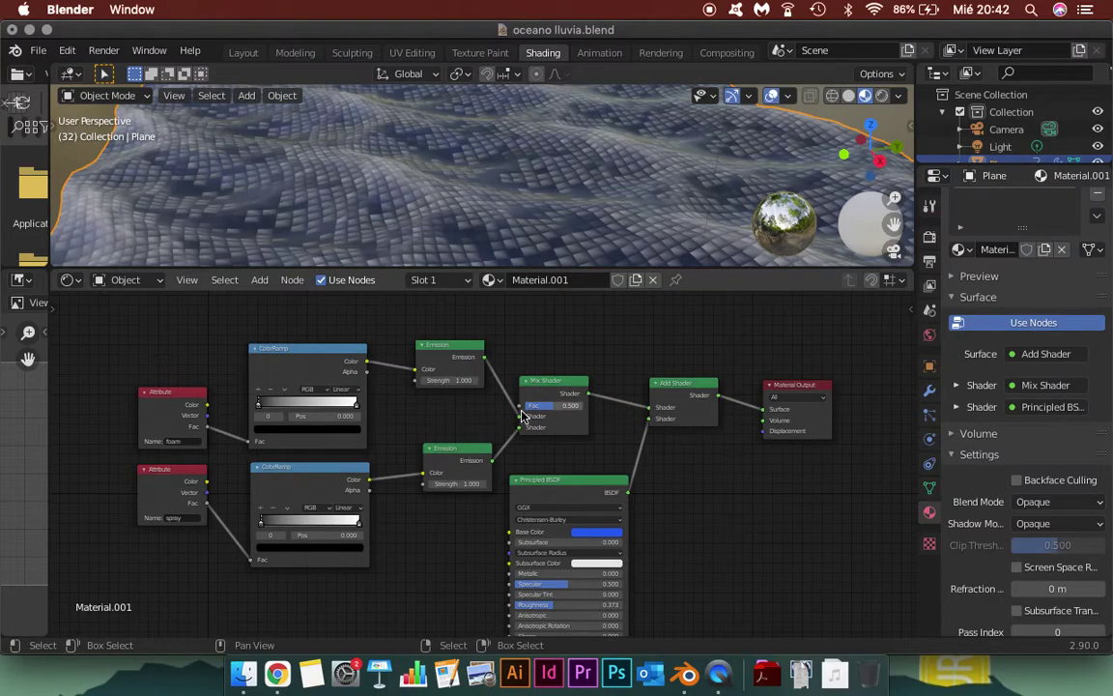
pyautogui.scroll(1, 287, 415)
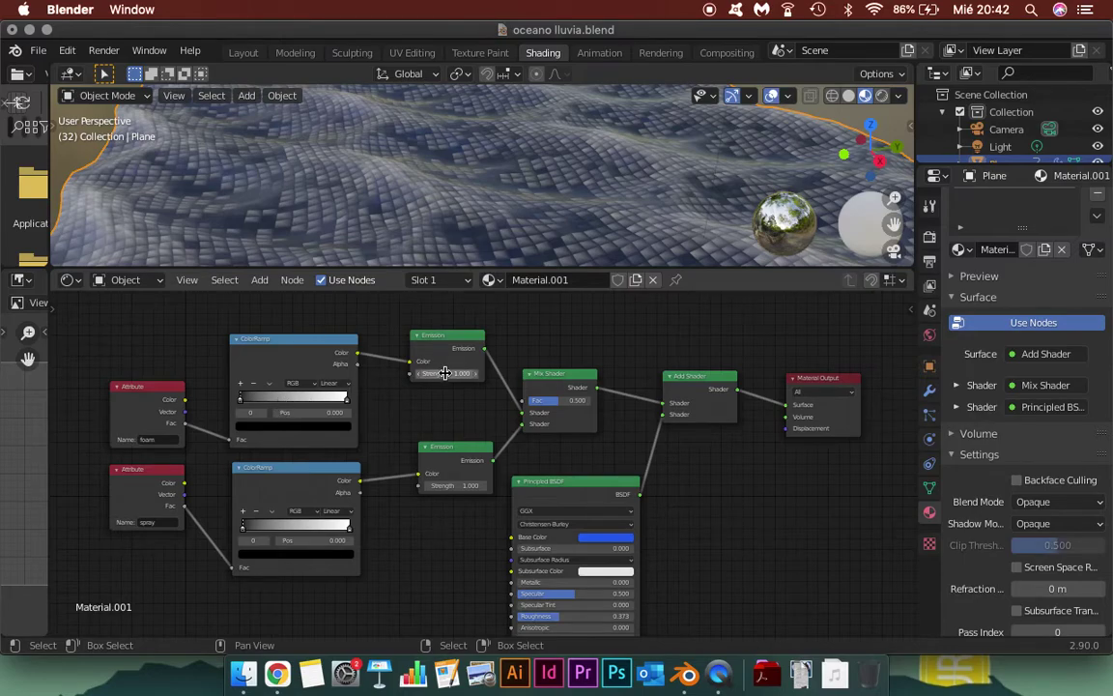
# - Set foam Emission Strength to 0 and spray to 0.05, then unlink spray from the Mix Shader
pyautogui.moveTo(444, 373); pyautogui.dragTo(406, 373)
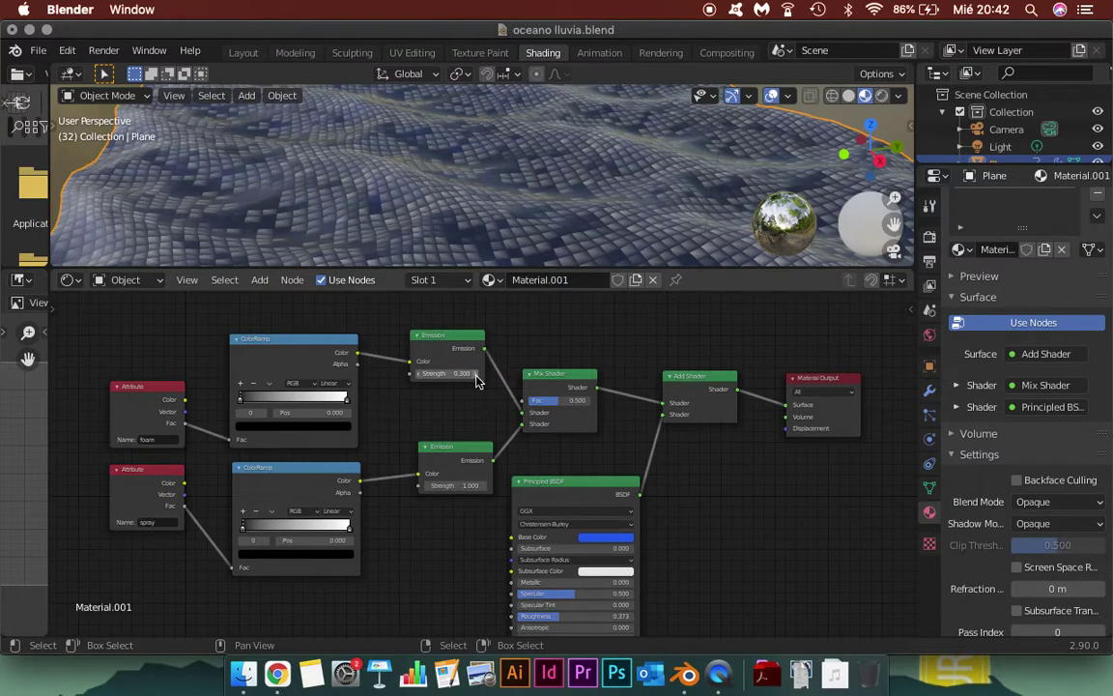
pyautogui.moveTo(476, 485)
pyautogui.mouseDown()
pyautogui.moveTo(434, 485)
pyautogui.moveTo(473, 485)
pyautogui.mouseUp()
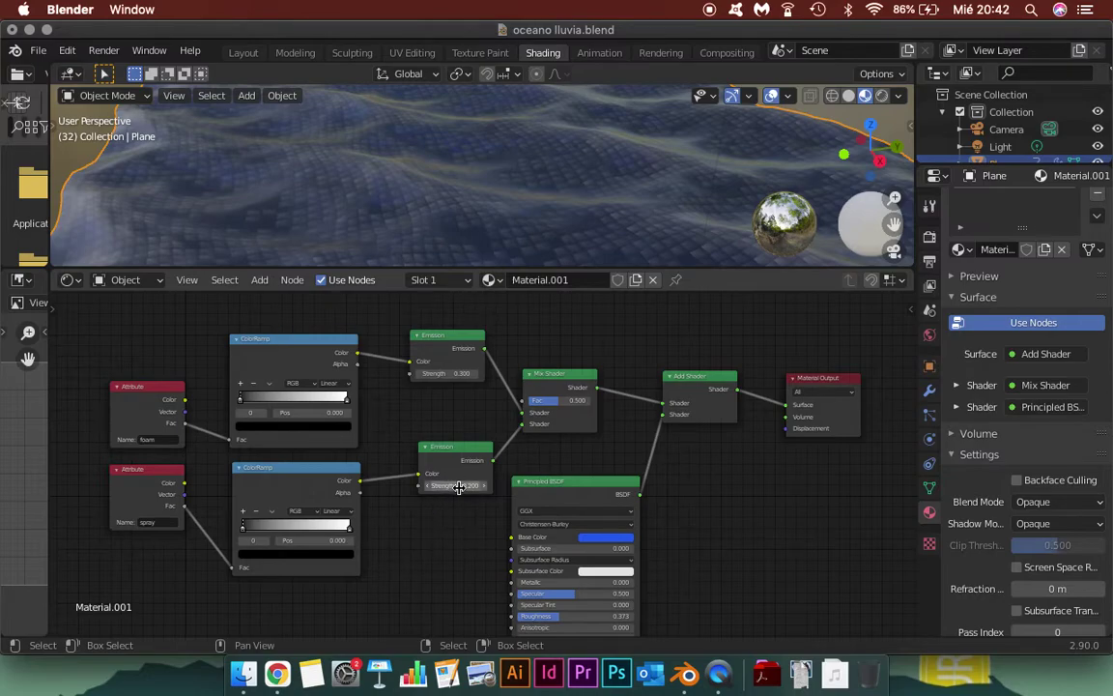
pyautogui.click(422, 489)
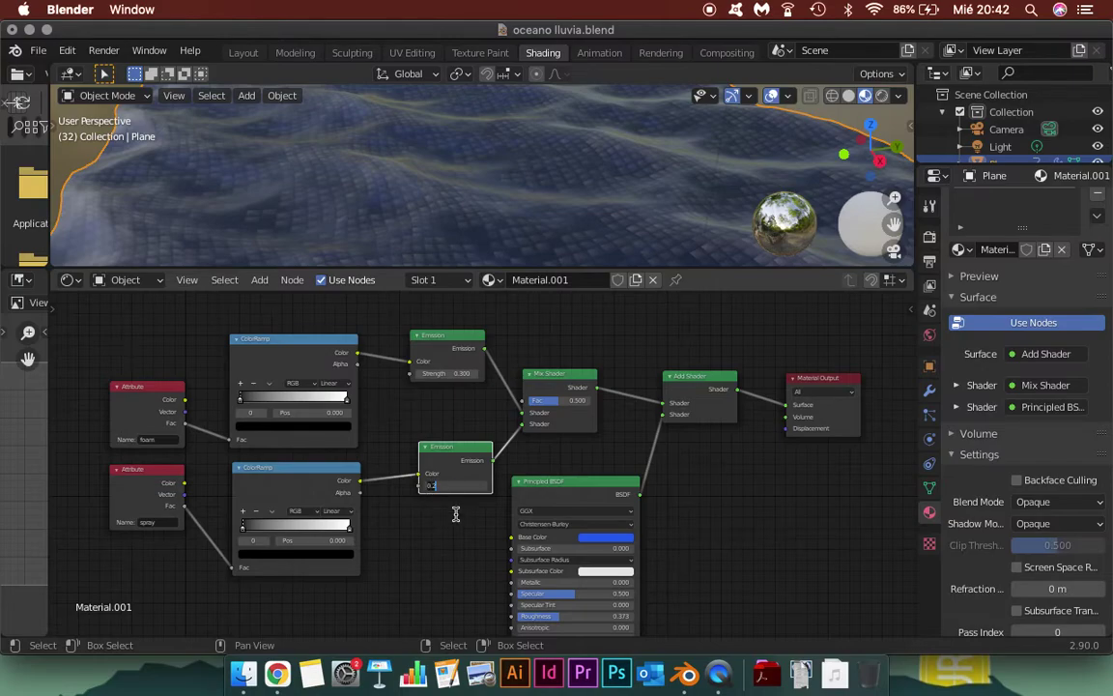
pyautogui.press('Return')
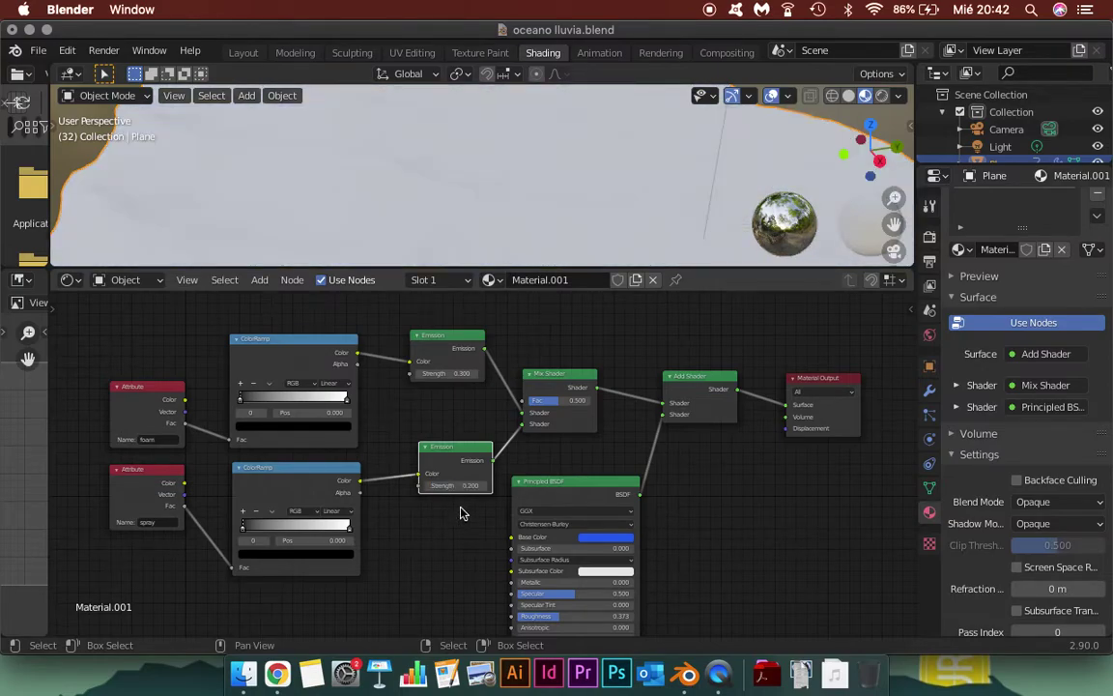
pyautogui.doubleClick(454, 485)
pyautogui.write('0.2')
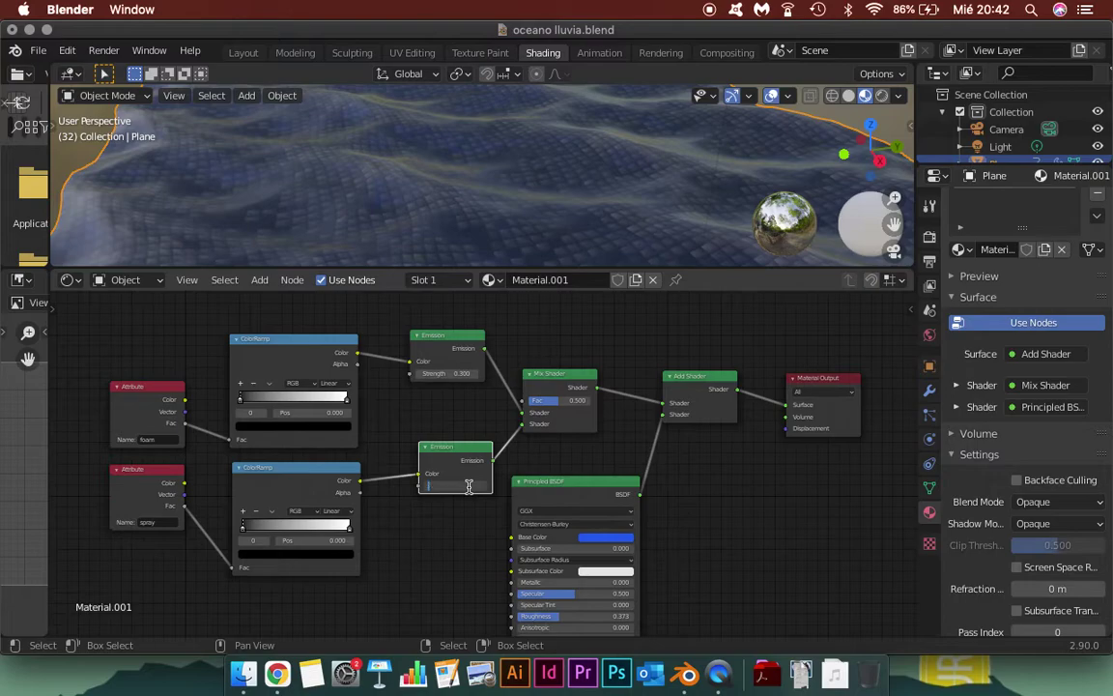
pyautogui.doubleClick(468, 484)
pyautogui.write('0.150')
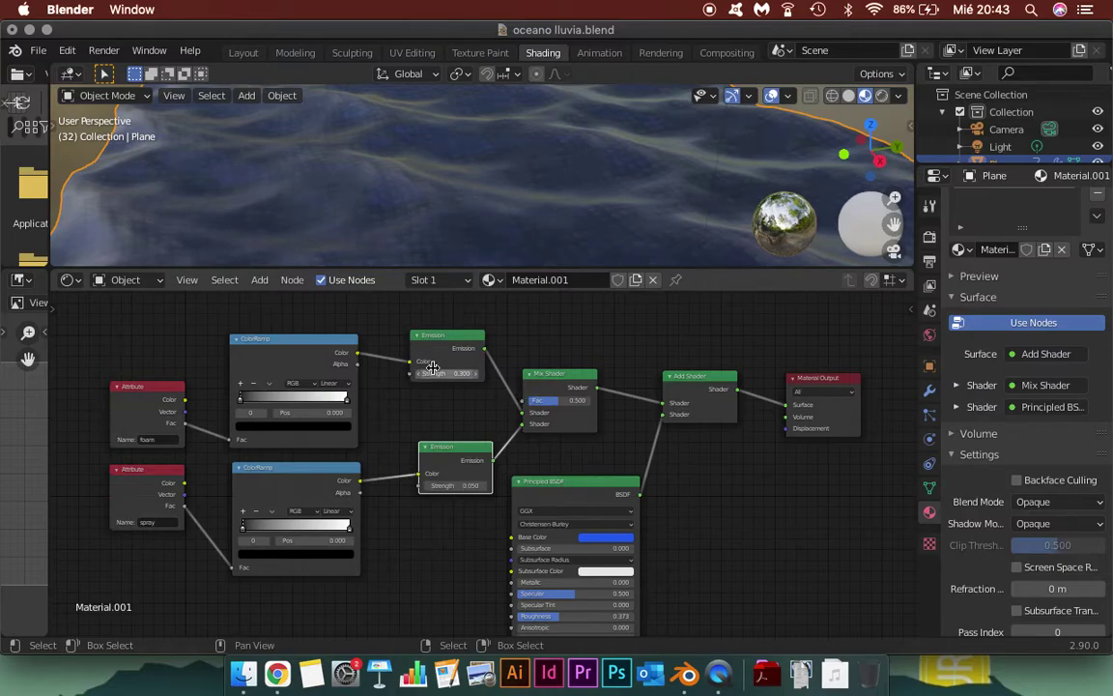
pyautogui.press('BackSpace')
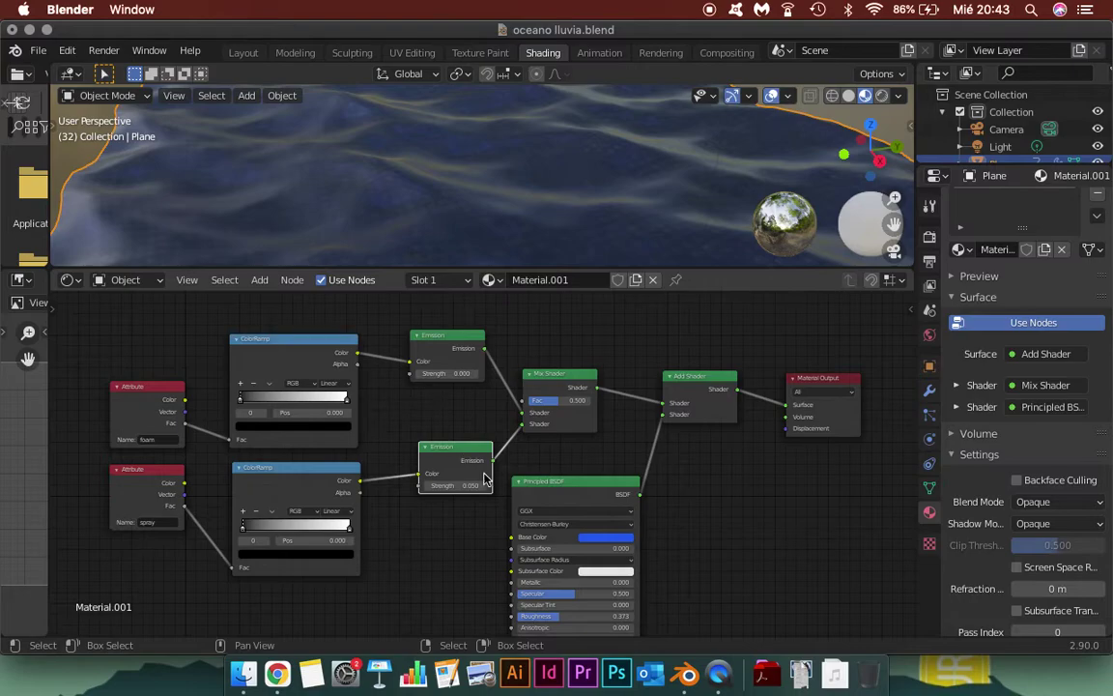
pyautogui.moveTo(524, 432); pyautogui.dragTo(519, 458)
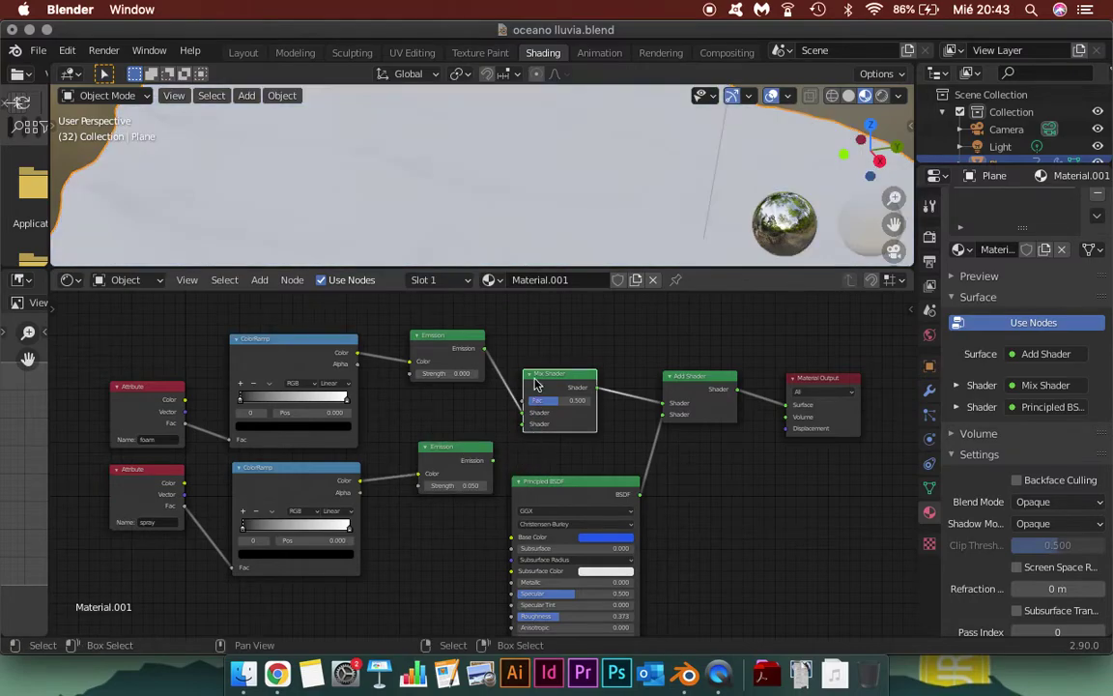
# - Reconnect the spray Emission to the Mix Shader, with foam strength 0.8 and spray 0.01
pyautogui.scroll(1, 517, 372)
pyautogui.scroll(1, 509, 355)
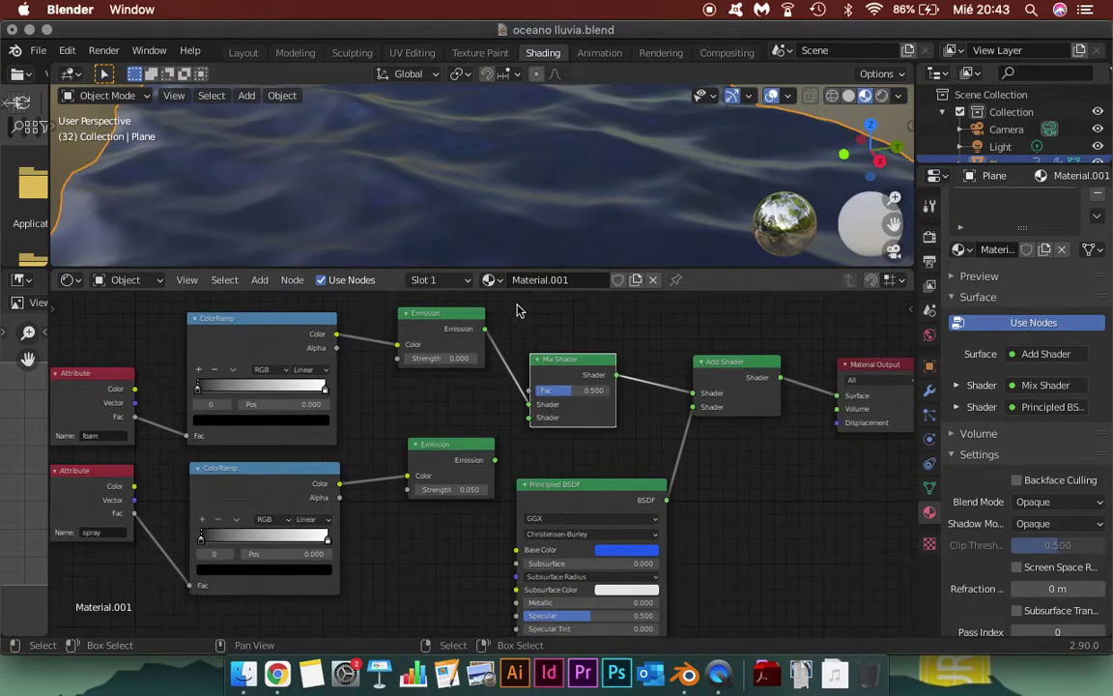
pyautogui.scroll(1, 517, 314)
pyautogui.moveTo(425, 348)
pyautogui.mouseDown()
pyautogui.moveTo(483, 349)
pyautogui.moveTo(405, 349)
pyautogui.moveTo(422, 349)
pyautogui.mouseUp()
pyautogui.write('0.800')
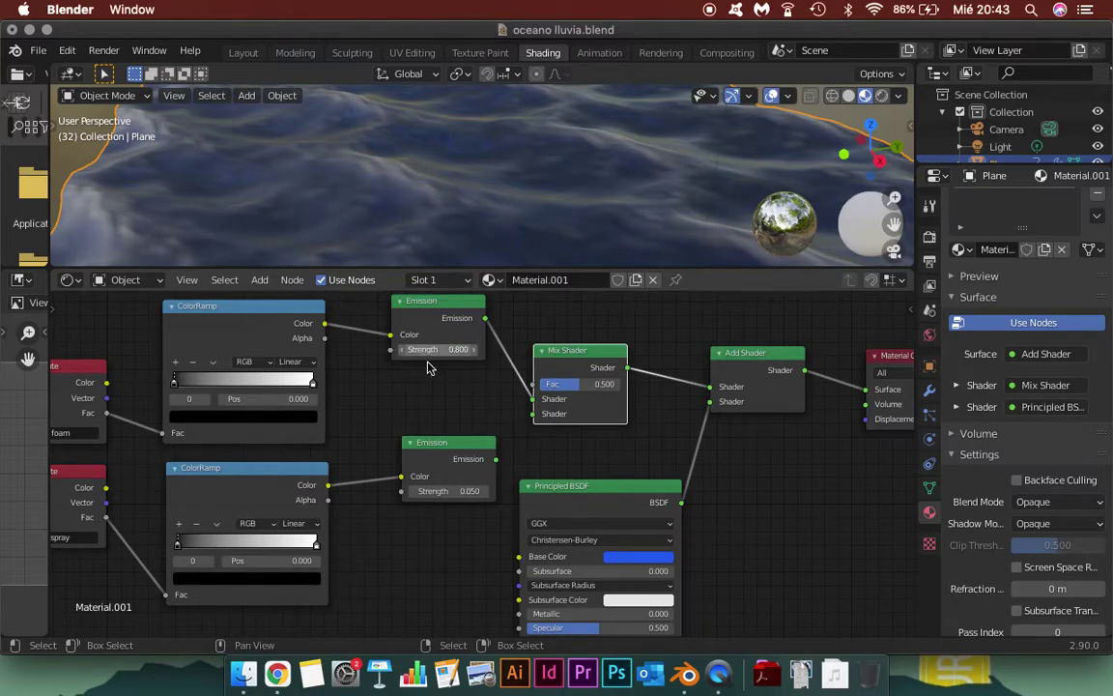
pyautogui.moveTo(494, 459); pyautogui.dragTo(532, 413)
pyautogui.moveTo(432, 490); pyautogui.dragTo(435, 490)
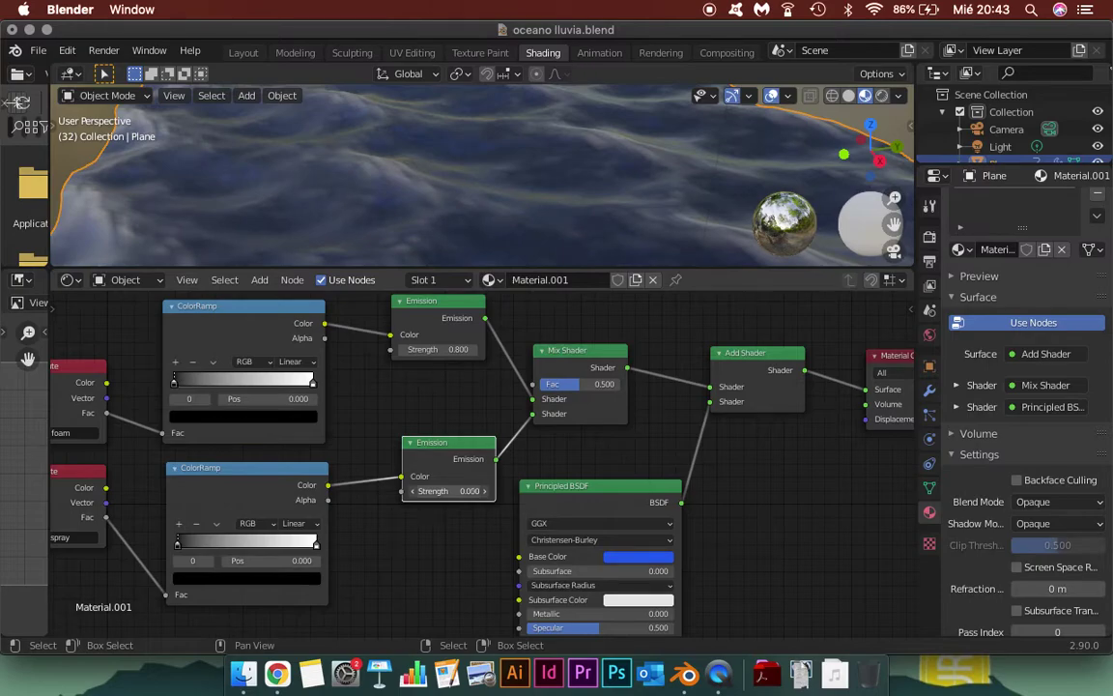
pyautogui.click(445, 491)
pyautogui.write('0.010')
# - Set the Mix Shader Fac to 0.5
pyautogui.moveTo(371, 147)
pyautogui.mouseDown(button='middle')
pyautogui.moveTo(348, 200)
pyautogui.moveTo(597, 259)
pyautogui.moveTo(570, 205)
pyautogui.moveTo(604, 228)
pyautogui.moveTo(541, 219)
pyautogui.moveTo(449, 171)
pyautogui.moveTo(437, 204)
pyautogui.moveTo(408, 210)
pyautogui.moveTo(435, 218)
pyautogui.mouseUp(button='middle')
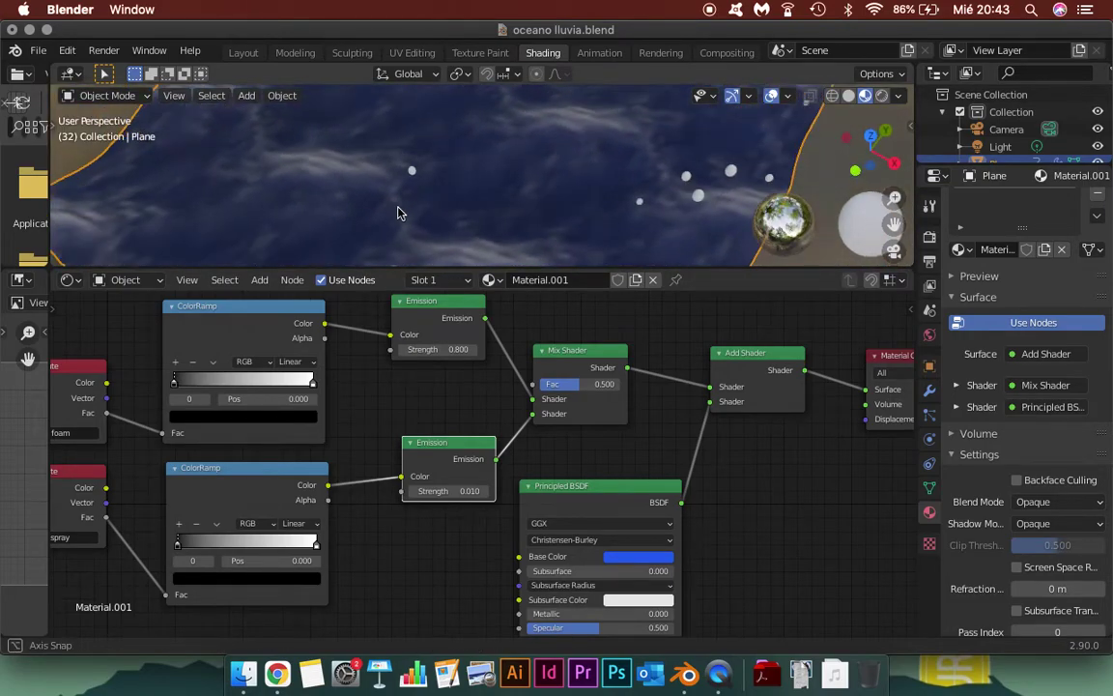
pyautogui.moveTo(579, 384)
pyautogui.mouseDown()
pyautogui.moveTo(555, 384)
pyautogui.moveTo(583, 383)
pyautogui.mouseUp()
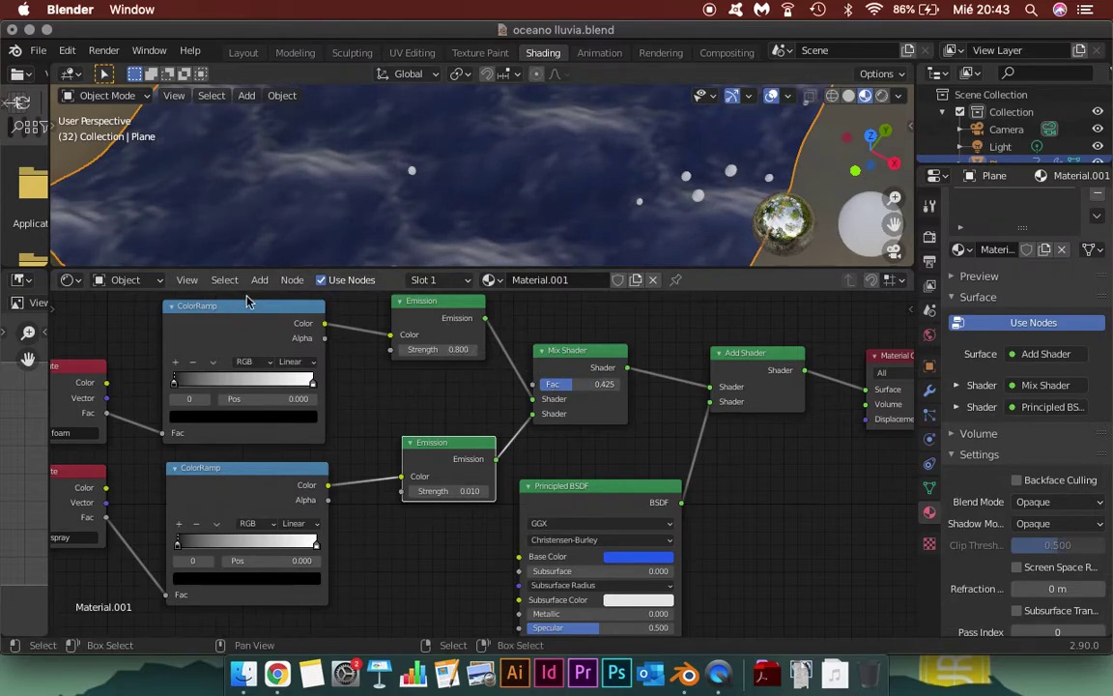
pyautogui.moveTo(584, 384); pyautogui.dragTo(592, 383)
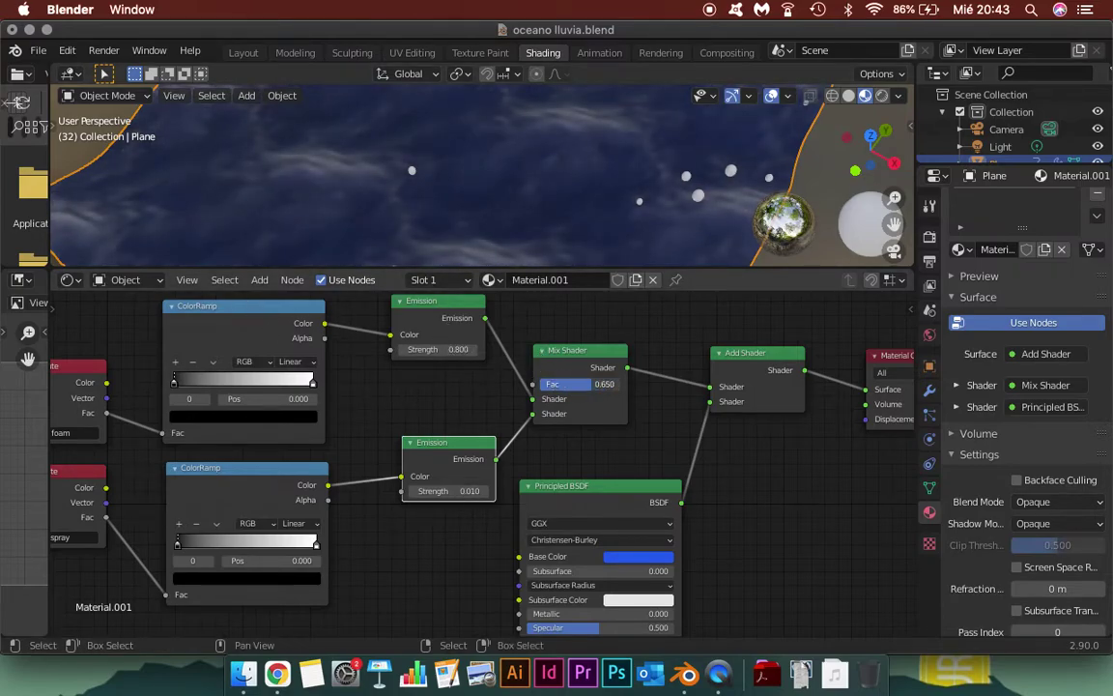
pyautogui.moveTo(580, 383)
pyautogui.mouseDown()
pyautogui.moveTo(626, 384)
pyautogui.moveTo(583, 384)
pyautogui.mouseUp()
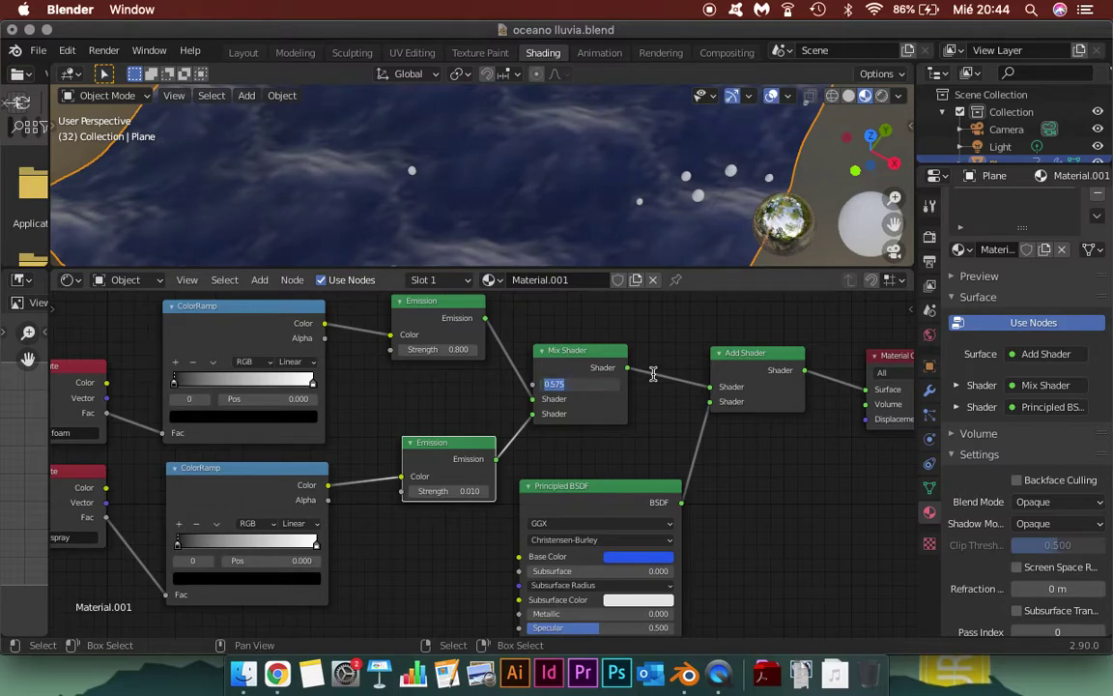
pyautogui.write('0.5')
pyautogui.press('Return')
# - Enlarge the 3D view, orbit to a low tilted view of the ocean, and return to Layout
pyautogui.scroll(-2, 663, 404)
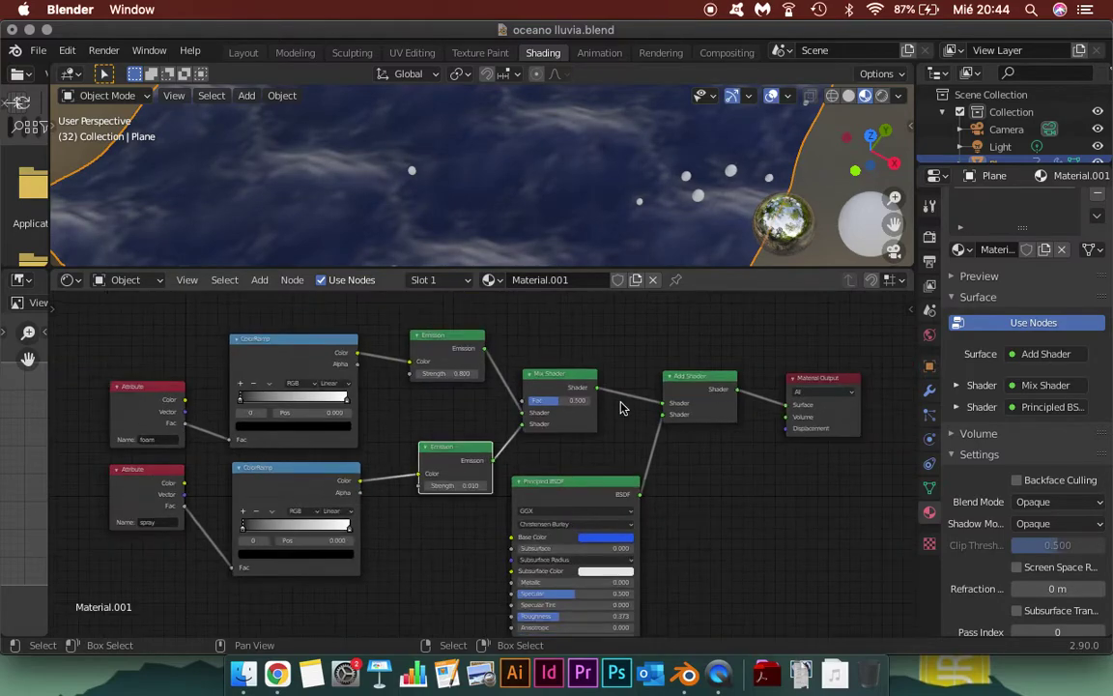
pyautogui.moveTo(566, 267); pyautogui.dragTo(580, 452)
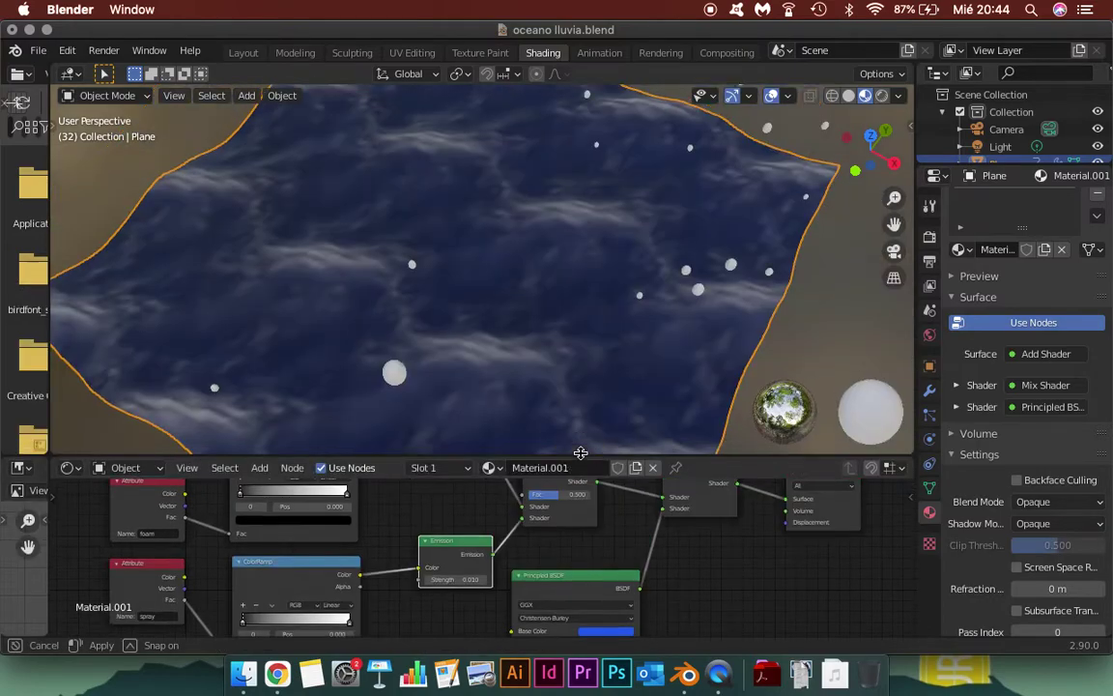
pyautogui.moveTo(513, 276); pyautogui.dragTo(430, 233, button='middle')
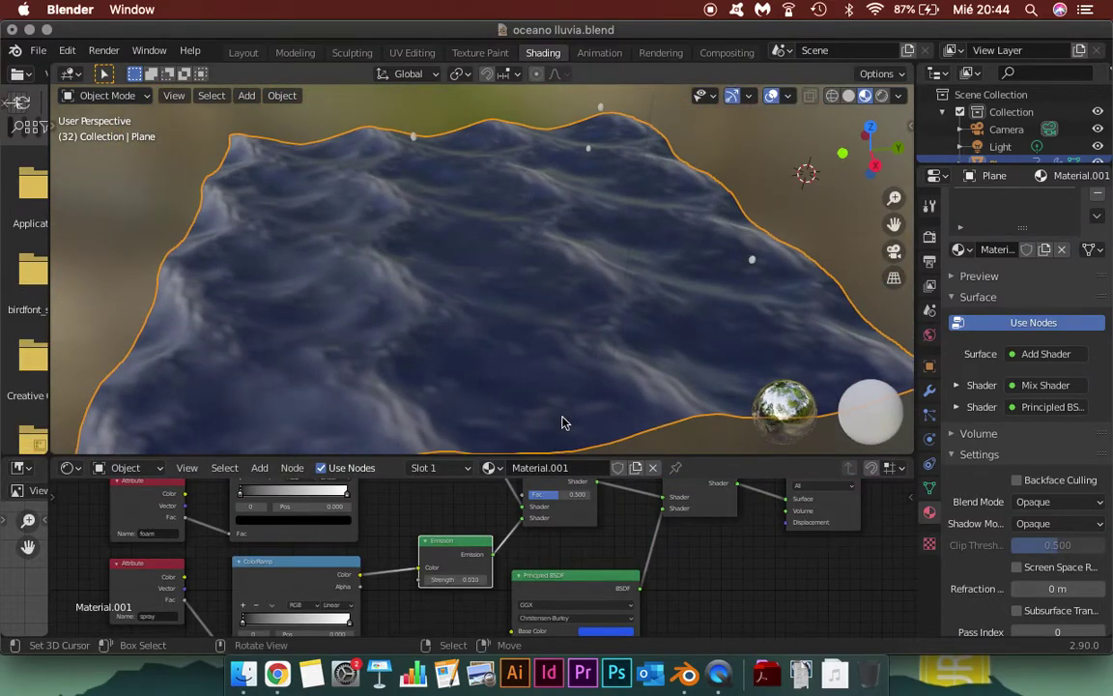
pyautogui.click(243, 52)
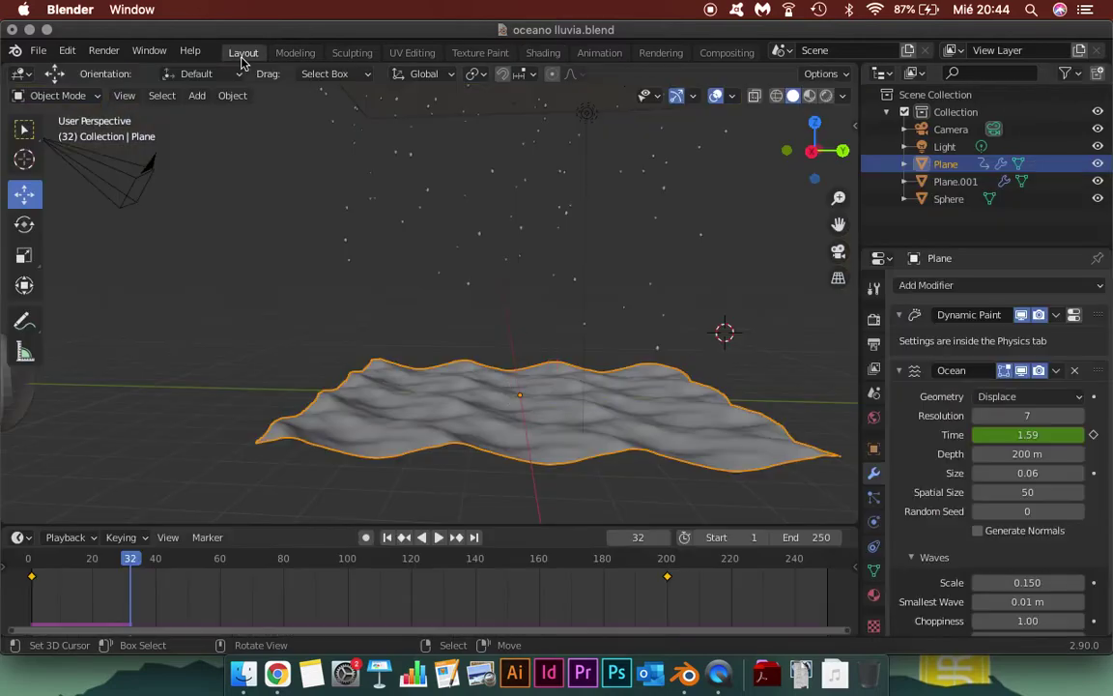
# - Save oceano lluvia.blend, view the ocean in Rendered shading, and start the animation playing
pyautogui.hotkey('ctrl', 's')
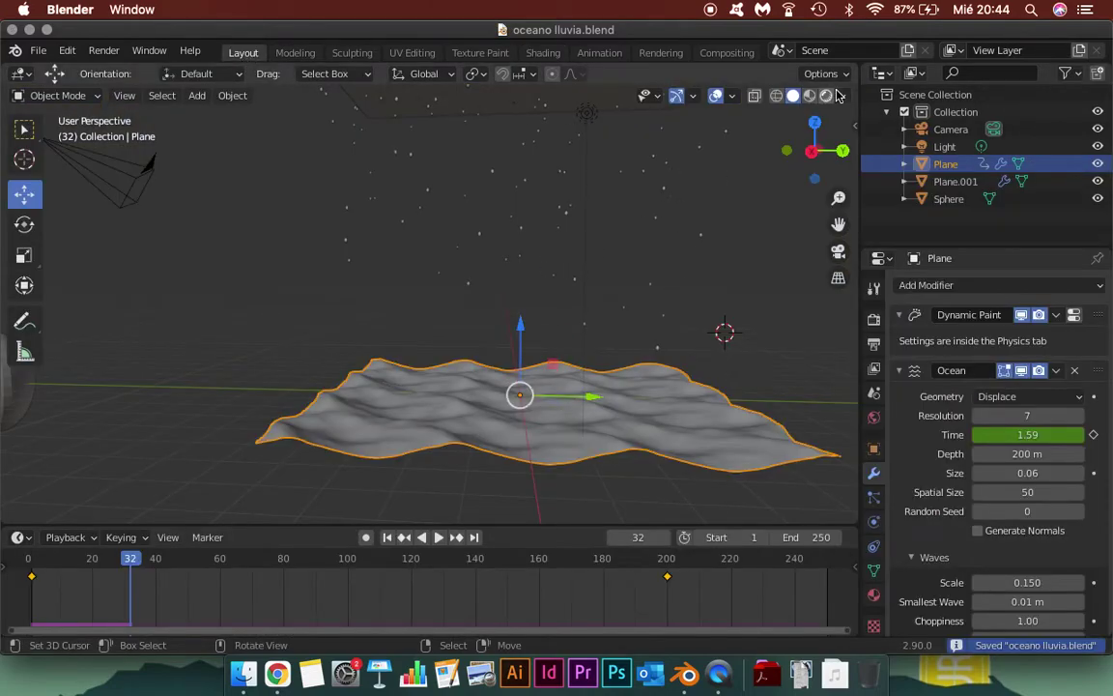
pyautogui.press('z')
pyautogui.moveTo(658, 316)
pyautogui.mouseDown(button='middle')
pyautogui.moveTo(556, 354)
pyautogui.moveTo(570, 357)
pyautogui.mouseUp(button='middle')
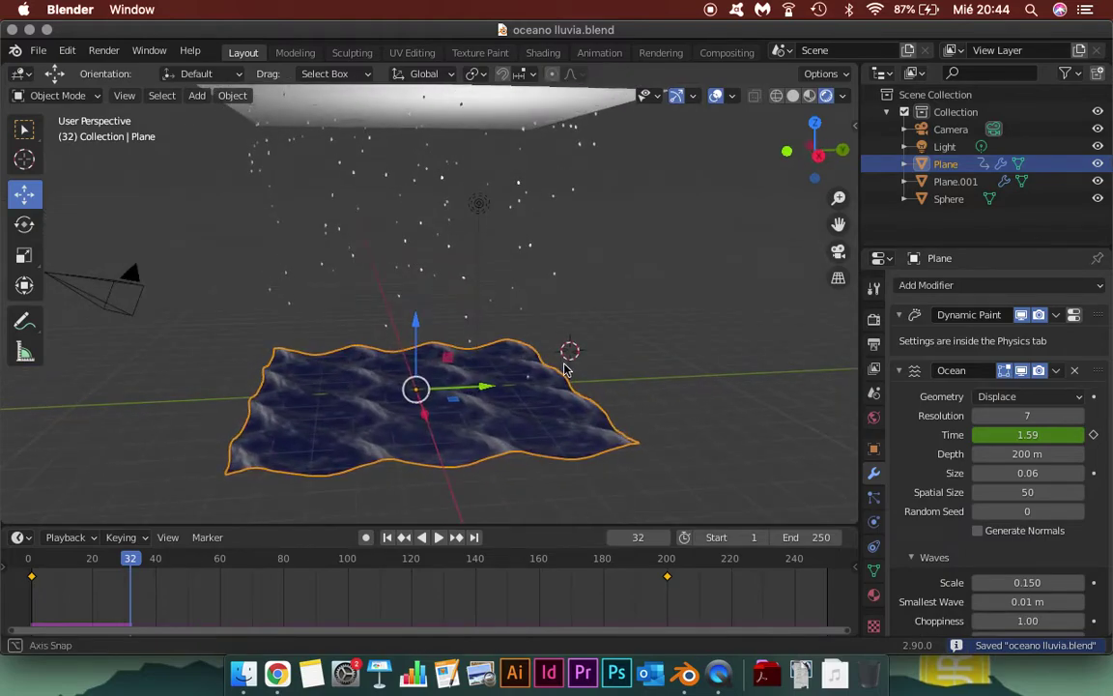
pyautogui.click(439, 539)
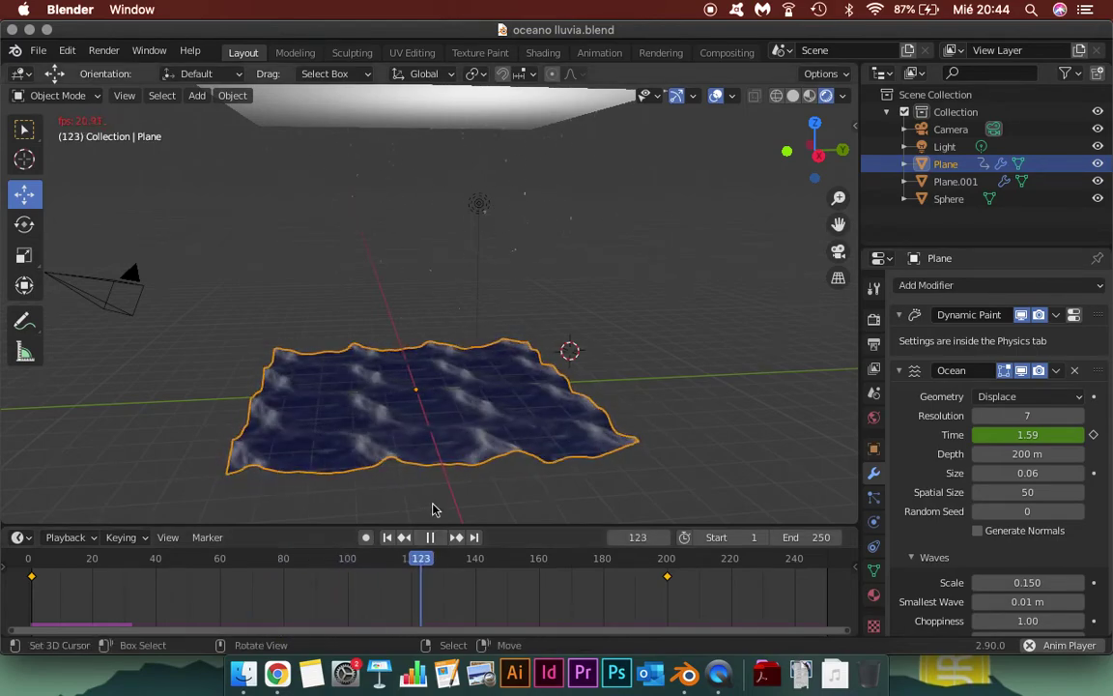
# - Inspect the animating ocean from several angles and change the Ocean modifier's Random Seed from 0 to 15
pyautogui.scroll(3, 430, 473)
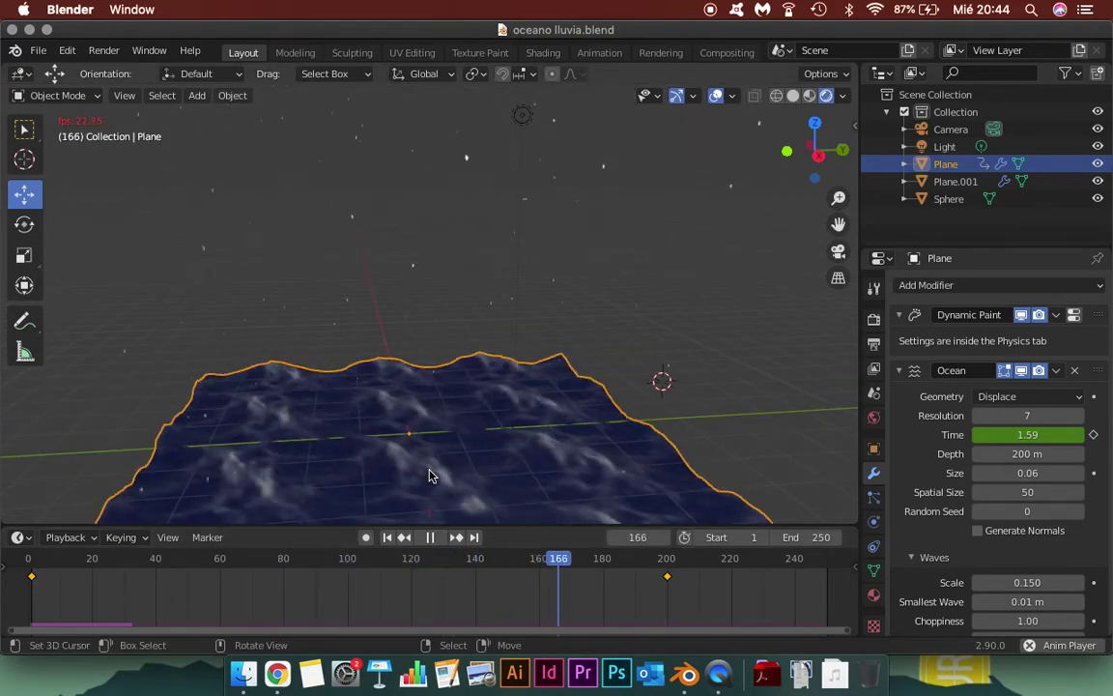
pyautogui.moveTo(434, 432); pyautogui.dragTo(468, 293, button='middle')
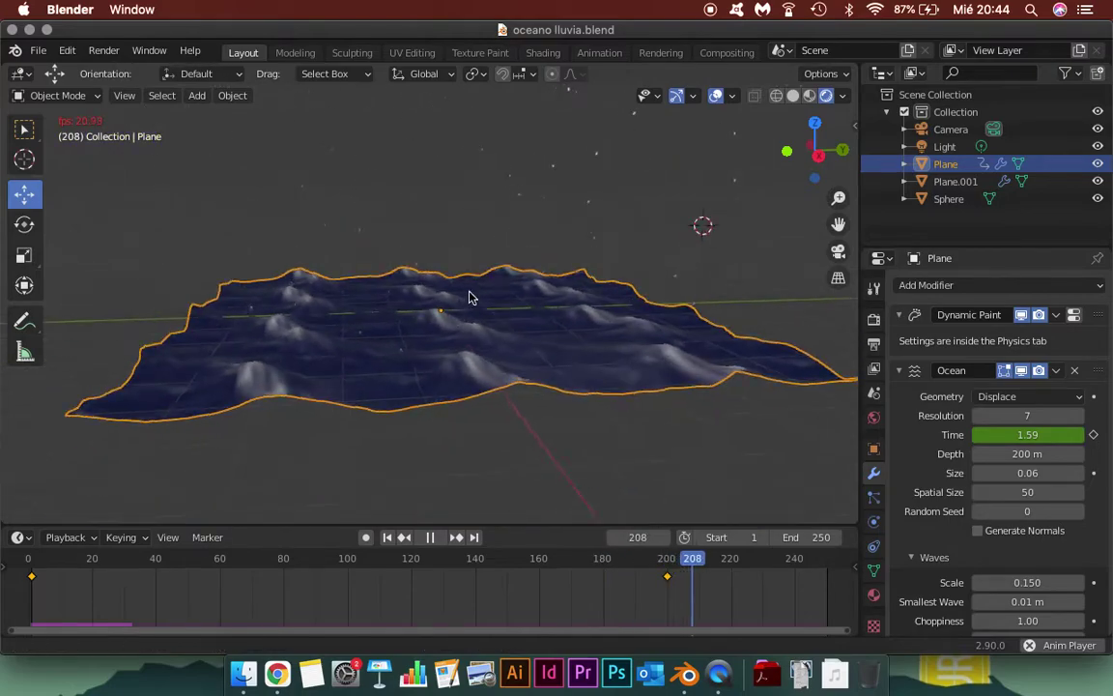
pyautogui.moveTo(472, 355); pyautogui.dragTo(422, 447, button='middle')
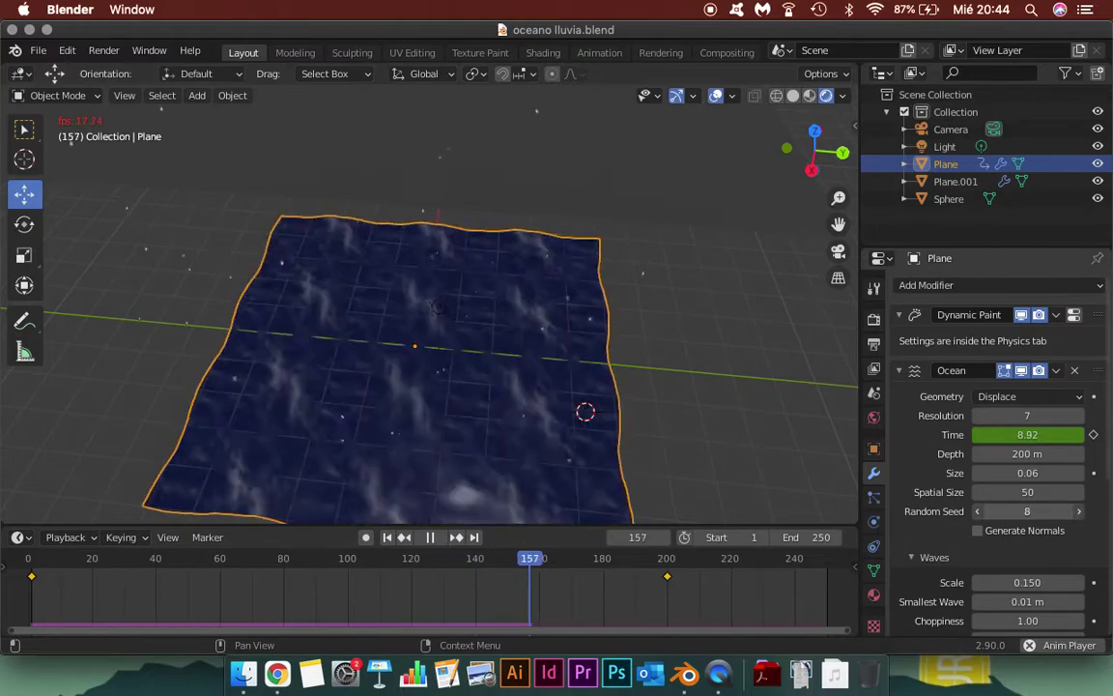
pyautogui.moveTo(1027, 511); pyautogui.dragTo(1038, 511)
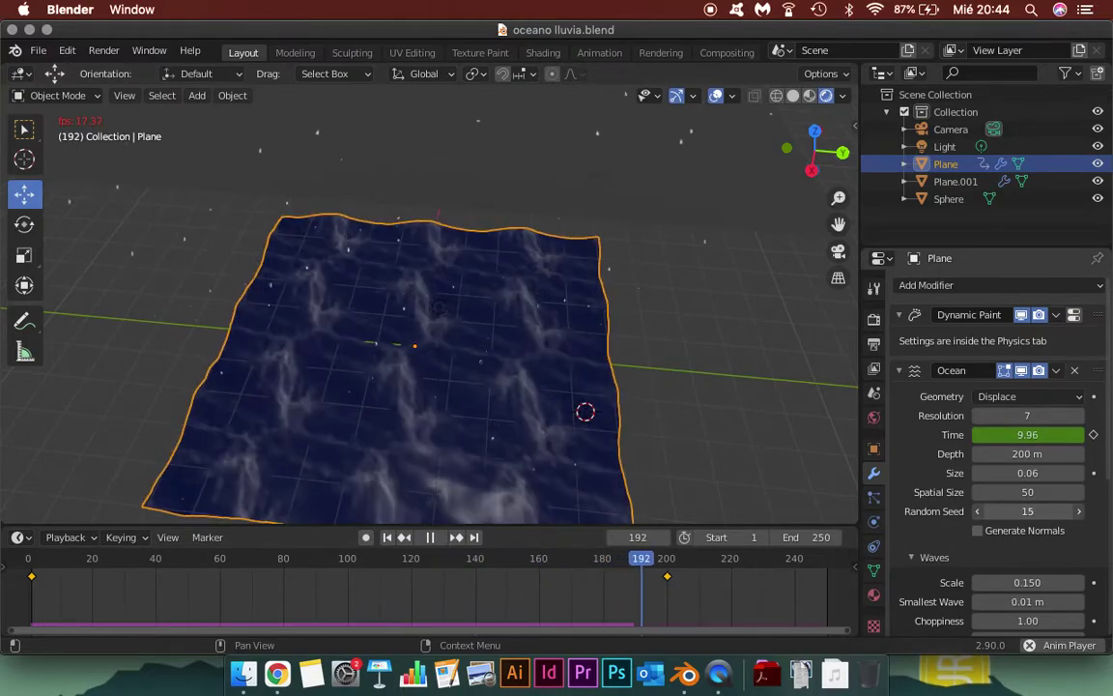
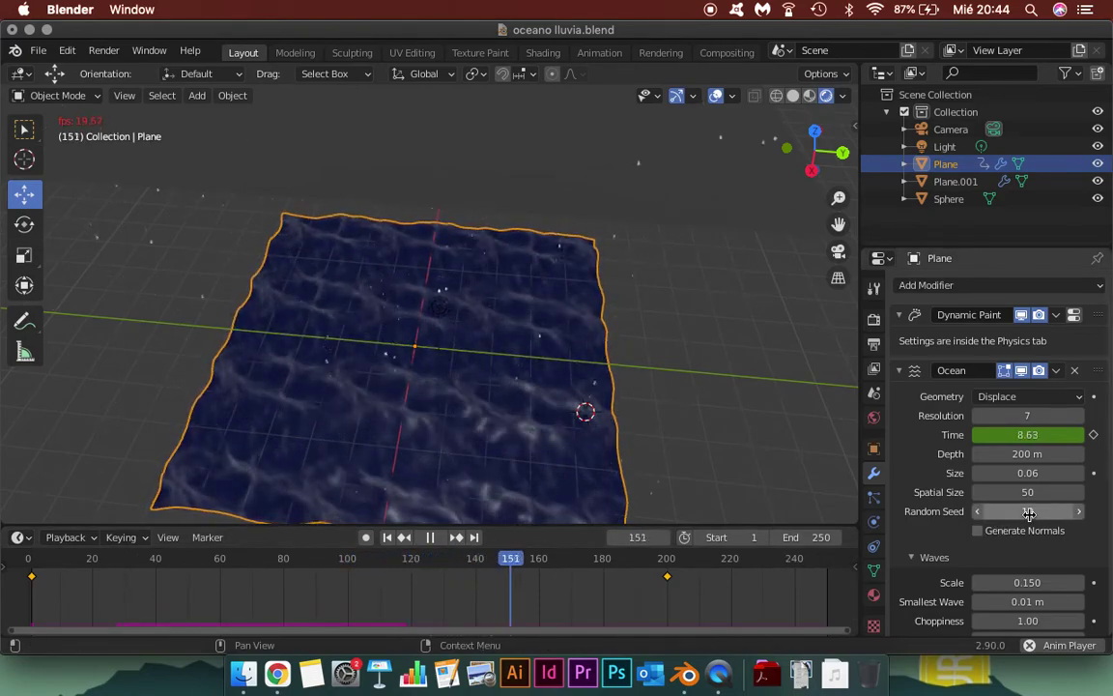
# - Set the Ocean modifier Resolution to 15 and save oceano lluvia.blend
pyautogui.moveTo(730, 466); pyautogui.dragTo(715, 439, button='middle')
pyautogui.click(1003, 412)
pyautogui.write('15')
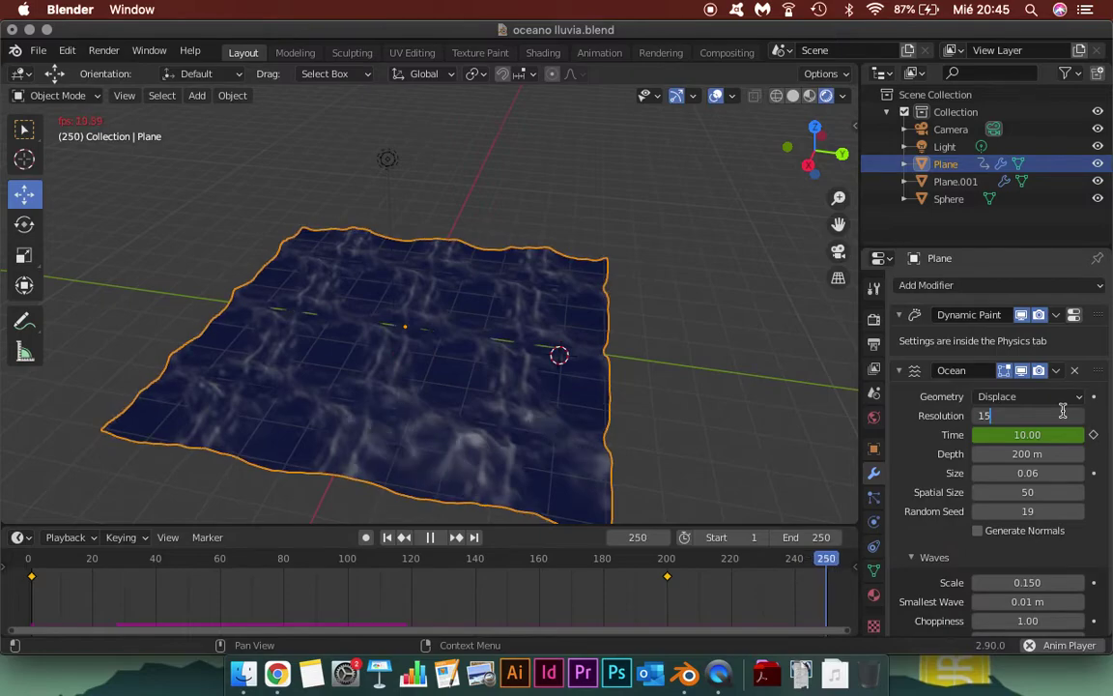
pyautogui.press('Return')
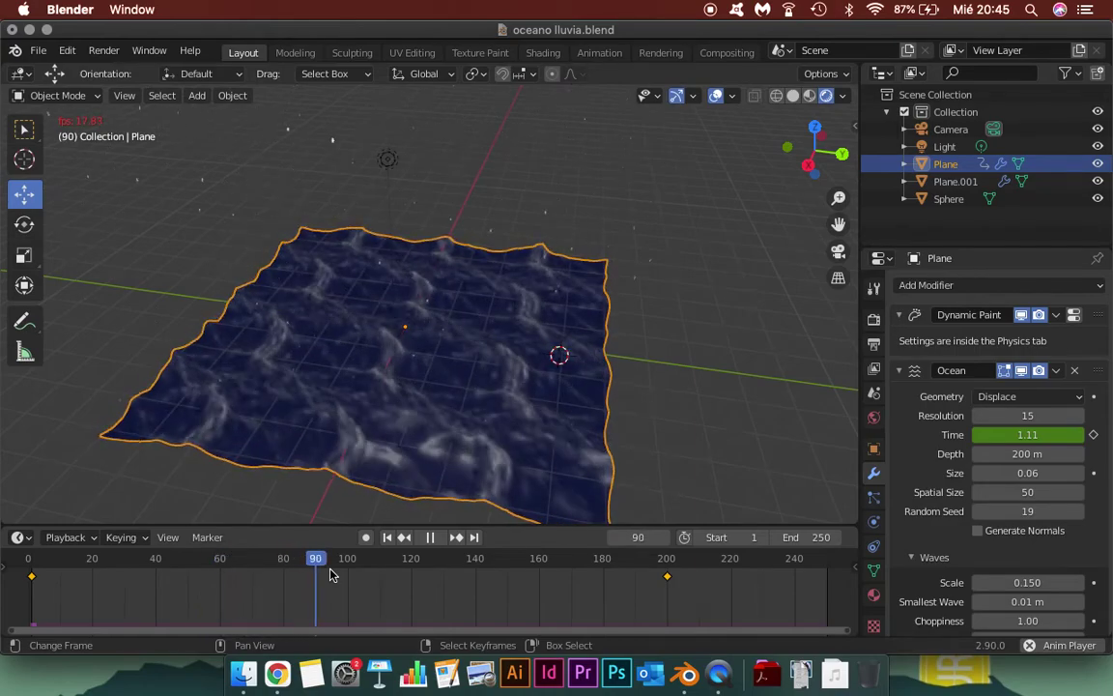
pyautogui.press('super+s')
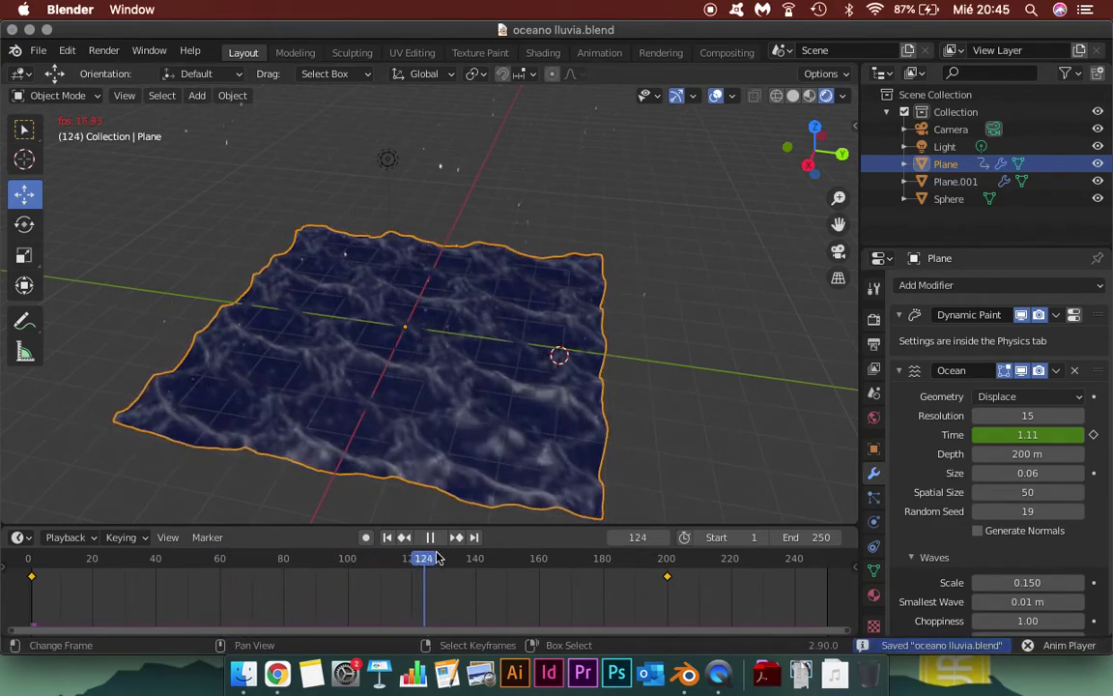
# - Stop the animation playback and zoom out to see more of the scene
pyautogui.moveTo(449, 498); pyautogui.dragTo(434, 526, button='middle')
pyautogui.click(431, 537)
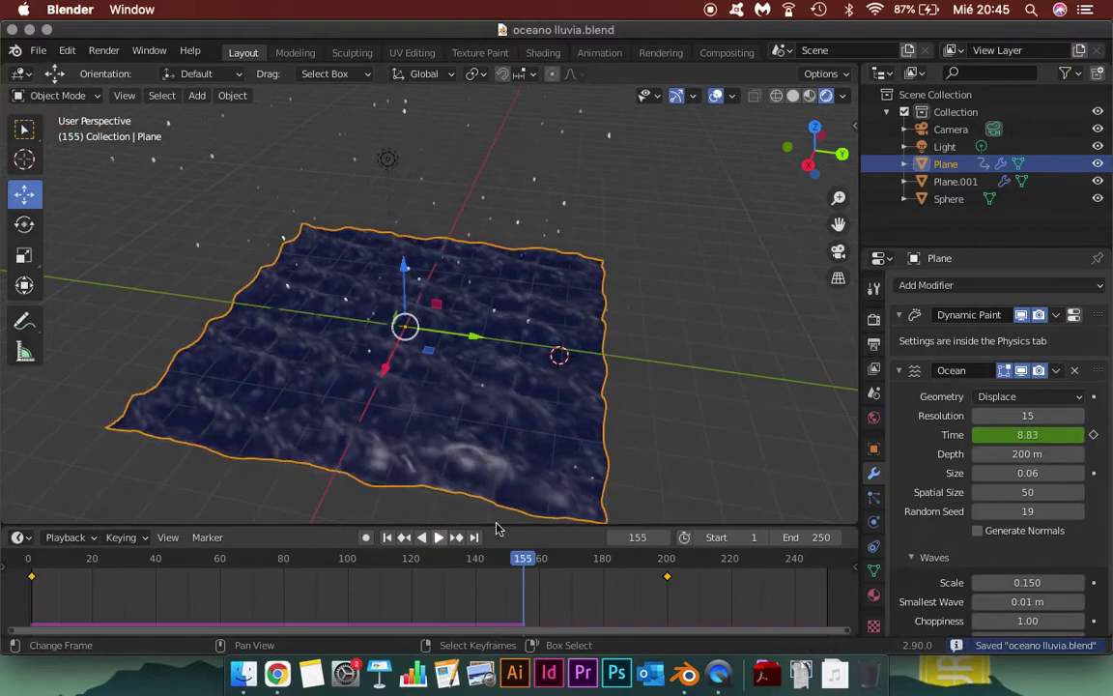
pyautogui.moveTo(677, 394); pyautogui.dragTo(645, 380, button='middle')
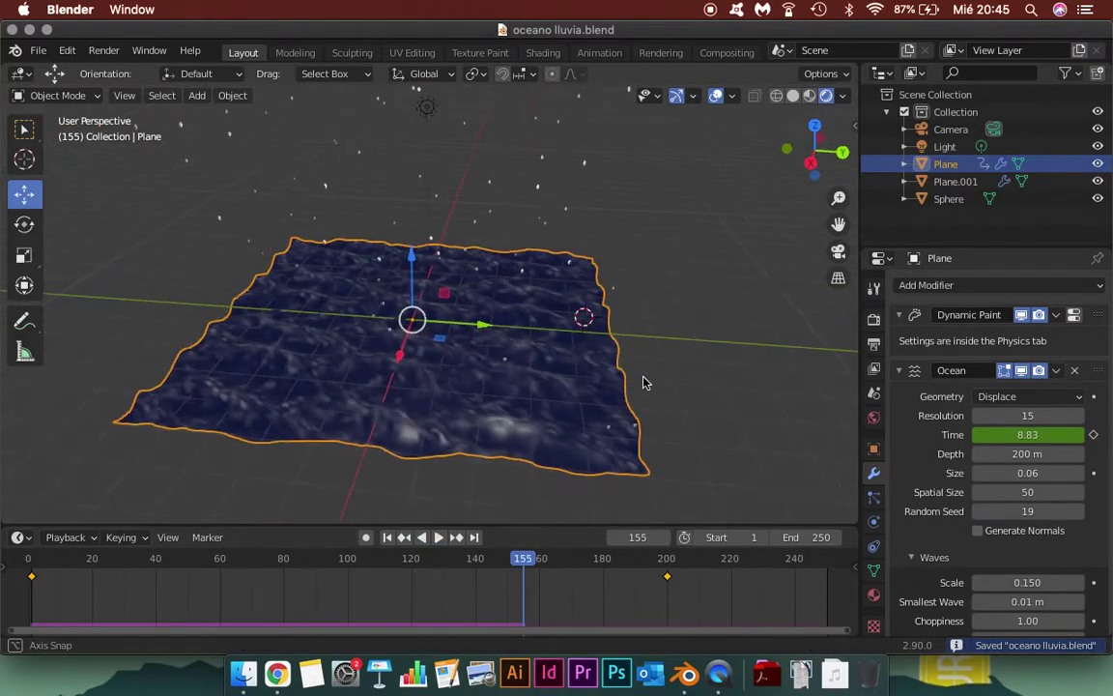
pyautogui.scroll(-3, 597, 338)
pyautogui.scroll(-3, 597, 338)
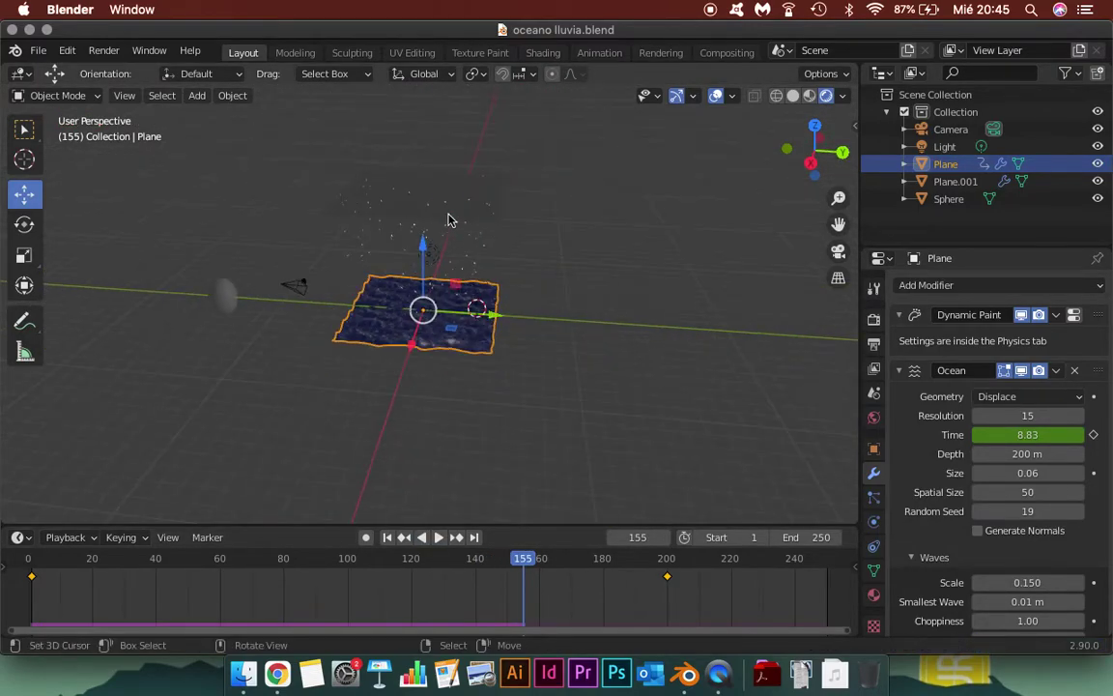
# - Give the Plane.001 rain emitter a new material with a blue base colour
pyautogui.click(448, 224)
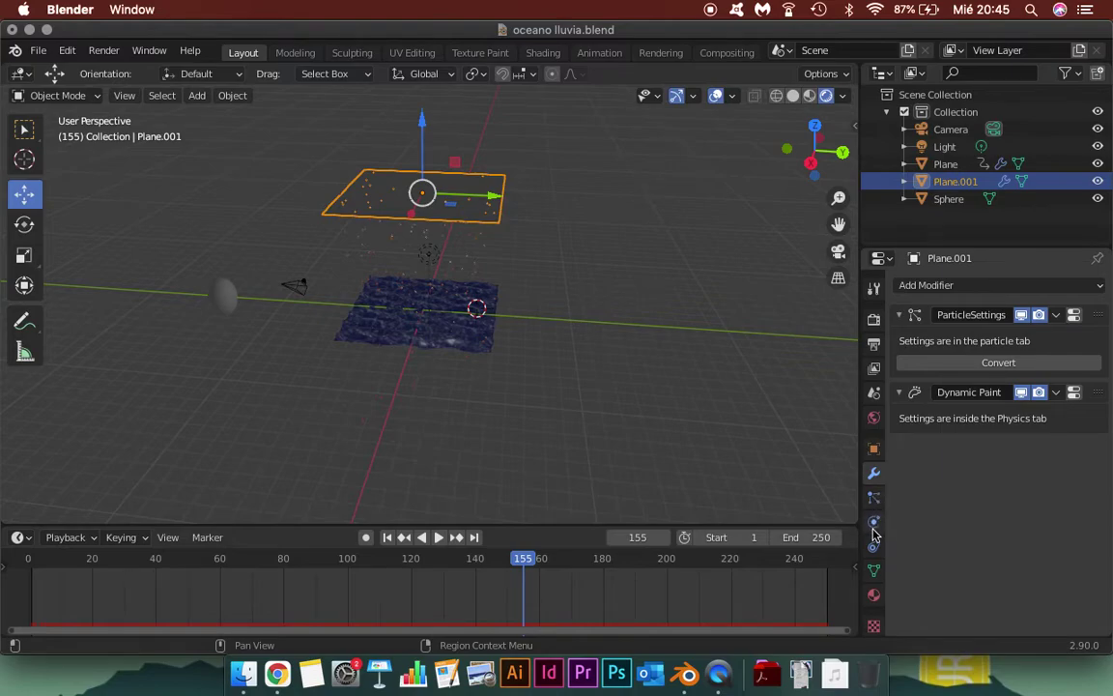
pyautogui.scroll(5, 486, 365)
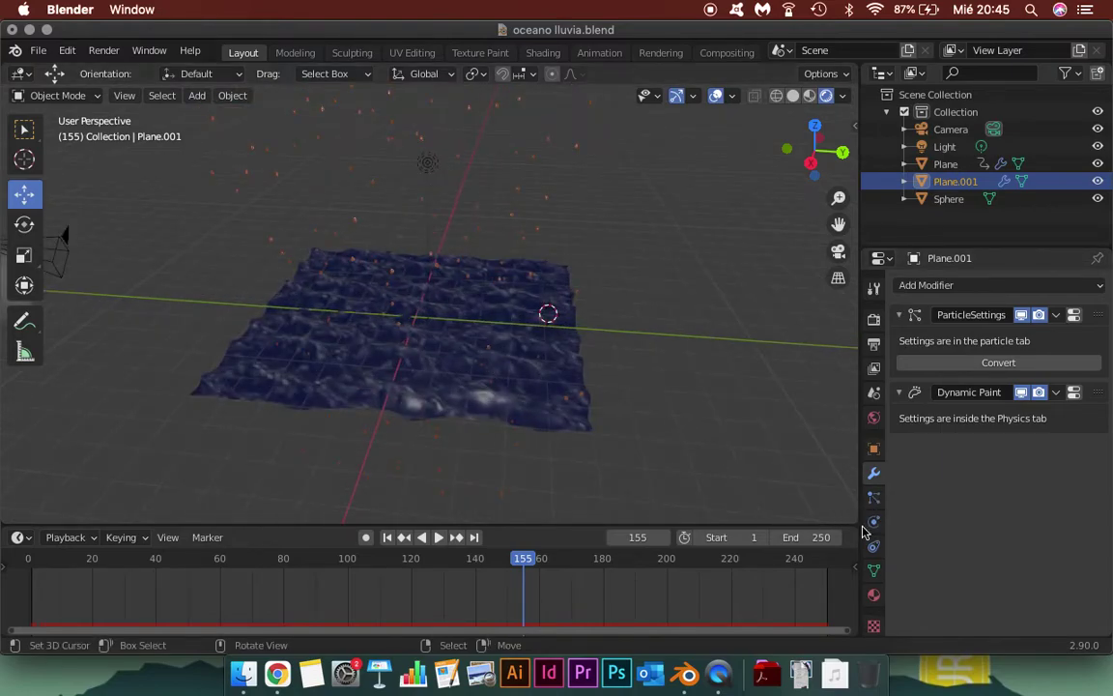
pyautogui.click(874, 596)
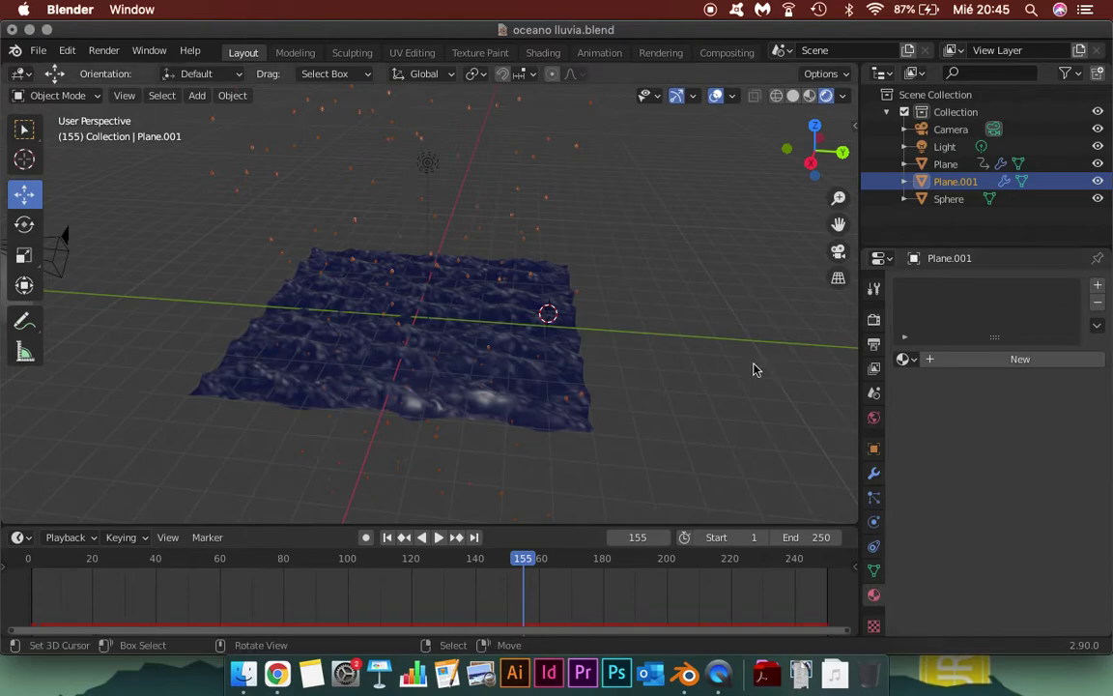
pyautogui.click(943, 359)
pyautogui.click(1040, 542)
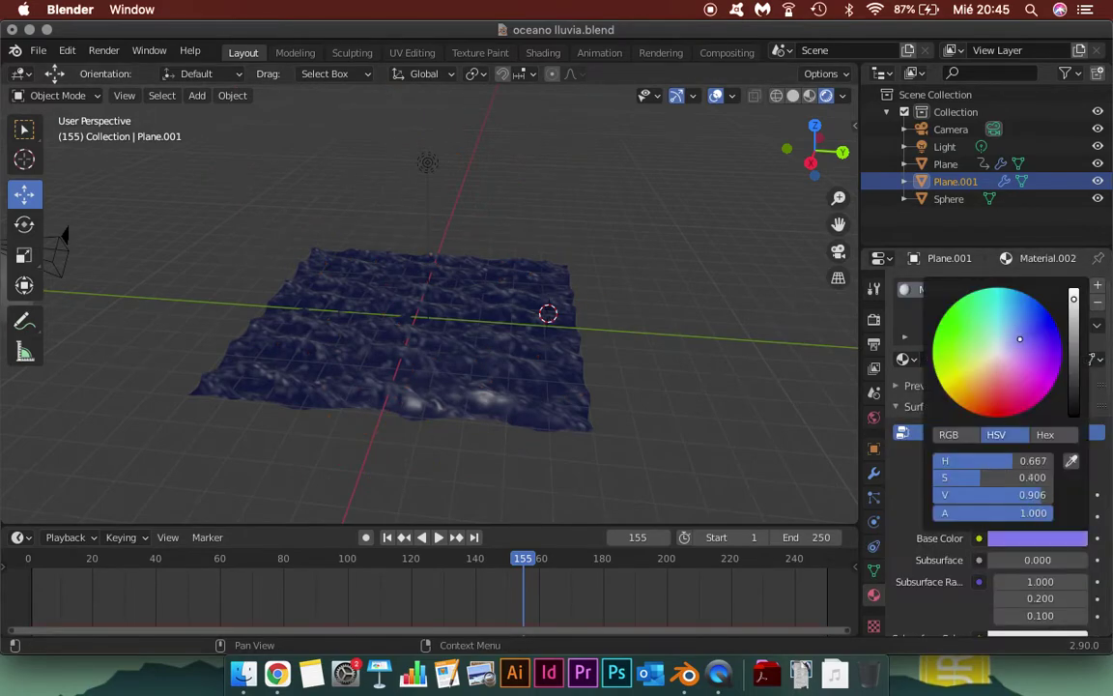
# - Stop the animation playback at frame 40
pyautogui.moveTo(705, 274); pyautogui.dragTo(705, 248, button='middle')
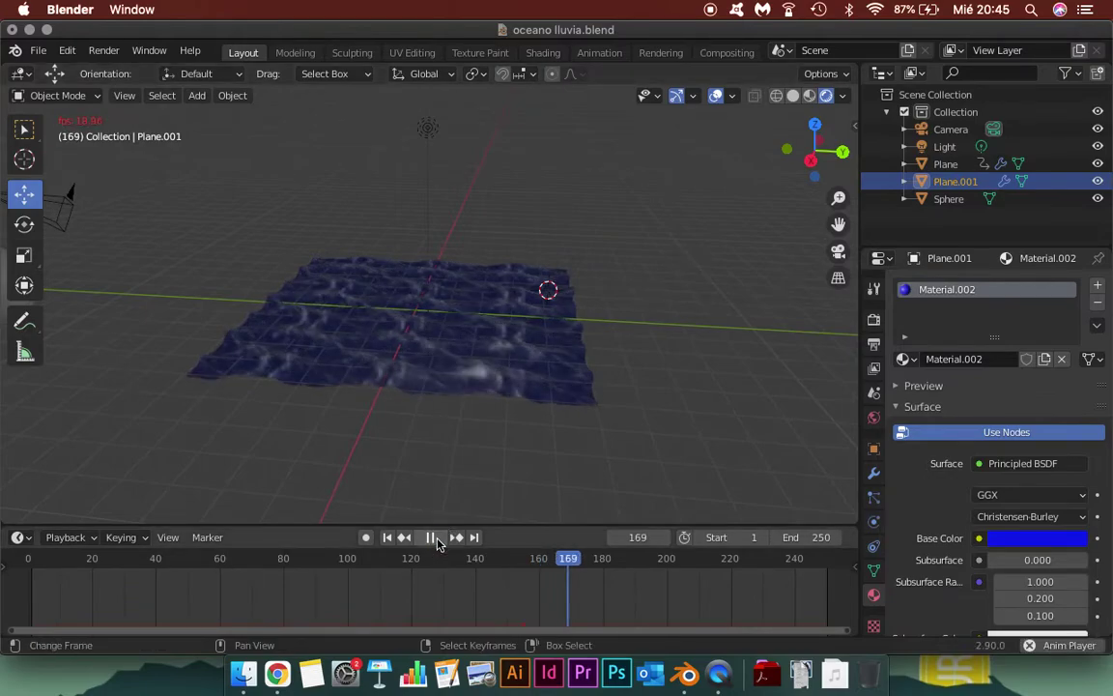
pyautogui.scroll(5, 431, 425)
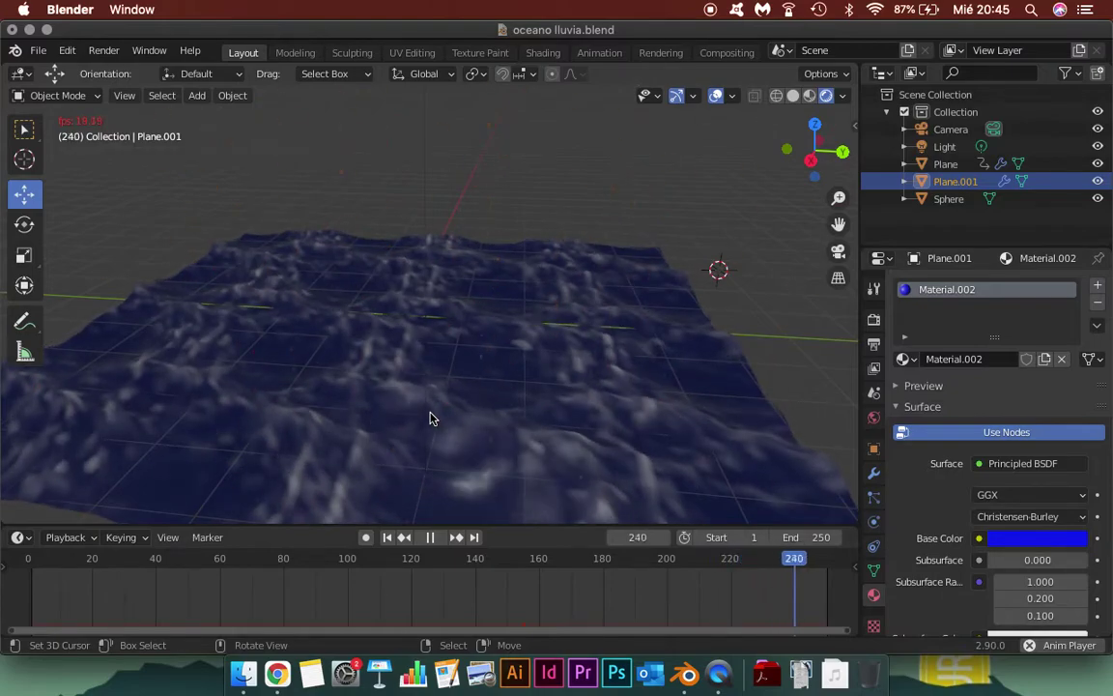
pyautogui.click(433, 541)
pyautogui.scroll(3, 430, 396)
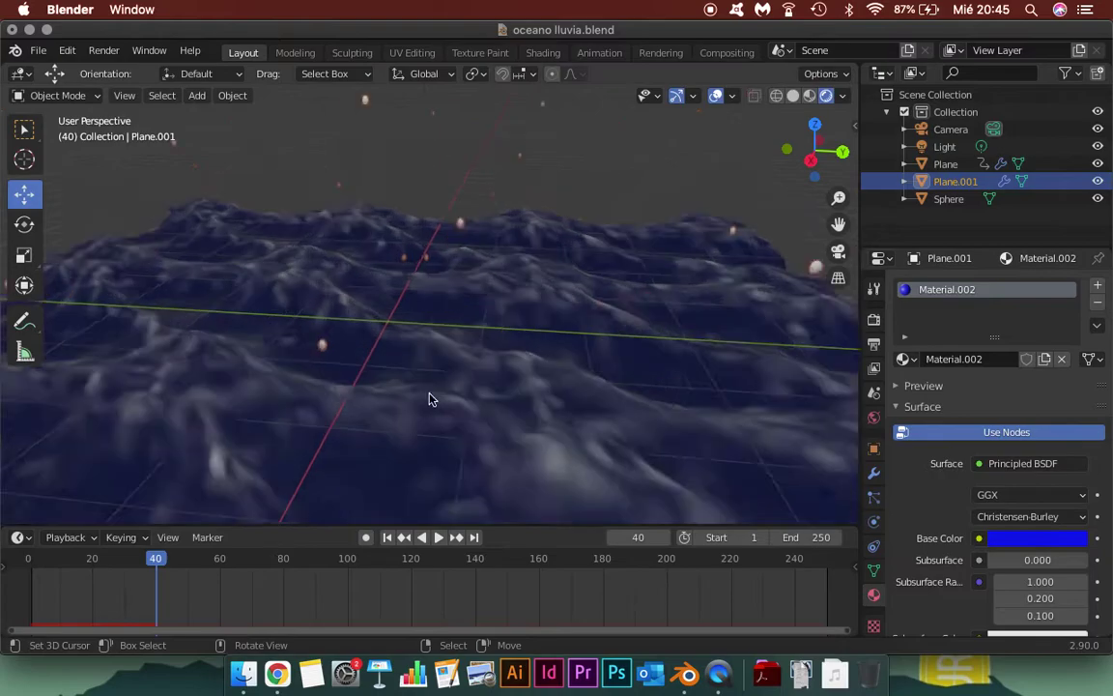
pyautogui.scroll(2, 422, 420)
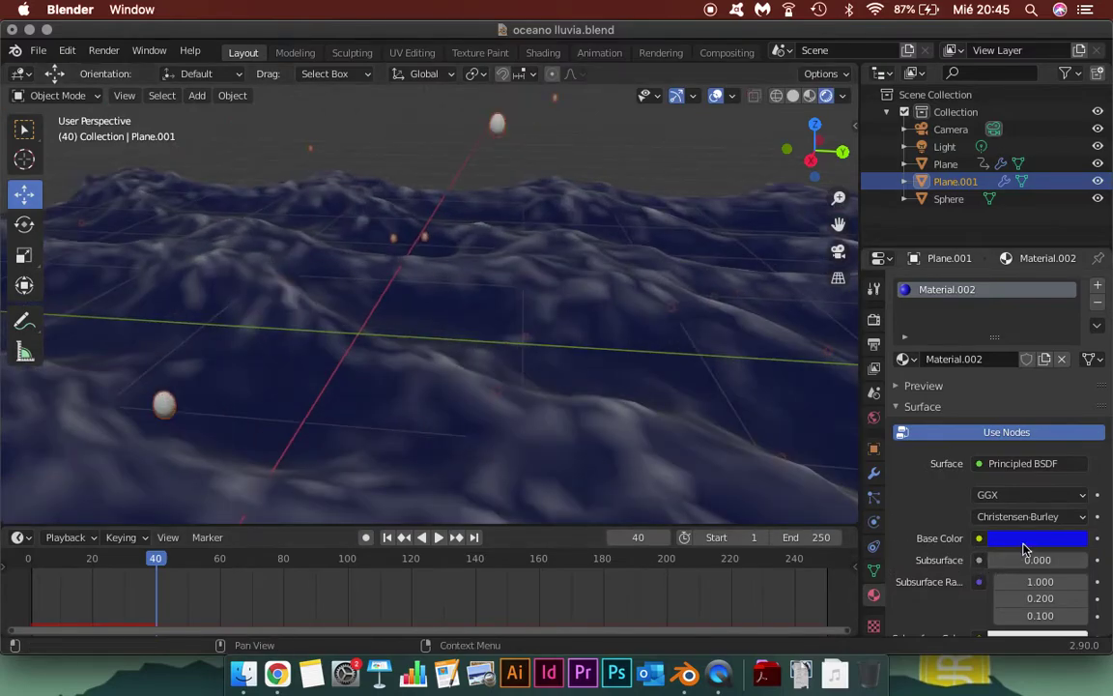
# - Review Plane.001's rain particle settings, then select the Sphere raindrop
pyautogui.click(874, 496)
pyautogui.scroll(-1, 1039, 515)
pyautogui.scroll(-1, 1038, 515)
pyautogui.scroll(-2, 1038, 515)
pyautogui.scroll(1, 980, 512)
pyautogui.scroll(1, 981, 512)
pyautogui.scroll(-2, 417, 404)
pyautogui.scroll(-2, 419, 402)
pyautogui.scroll(-1, 420, 400)
pyautogui.scroll(-3, 330, 399)
pyautogui.click(135, 307)
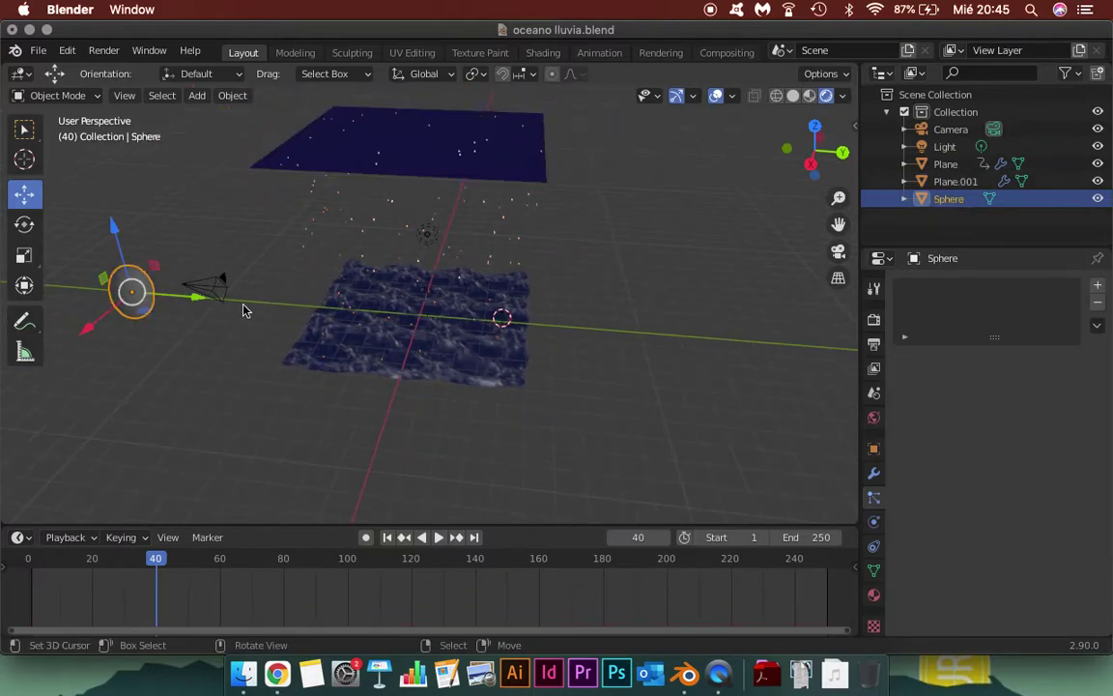
# - Remove the blue material slot from Plane.001
pyautogui.scroll(4, 193, 312)
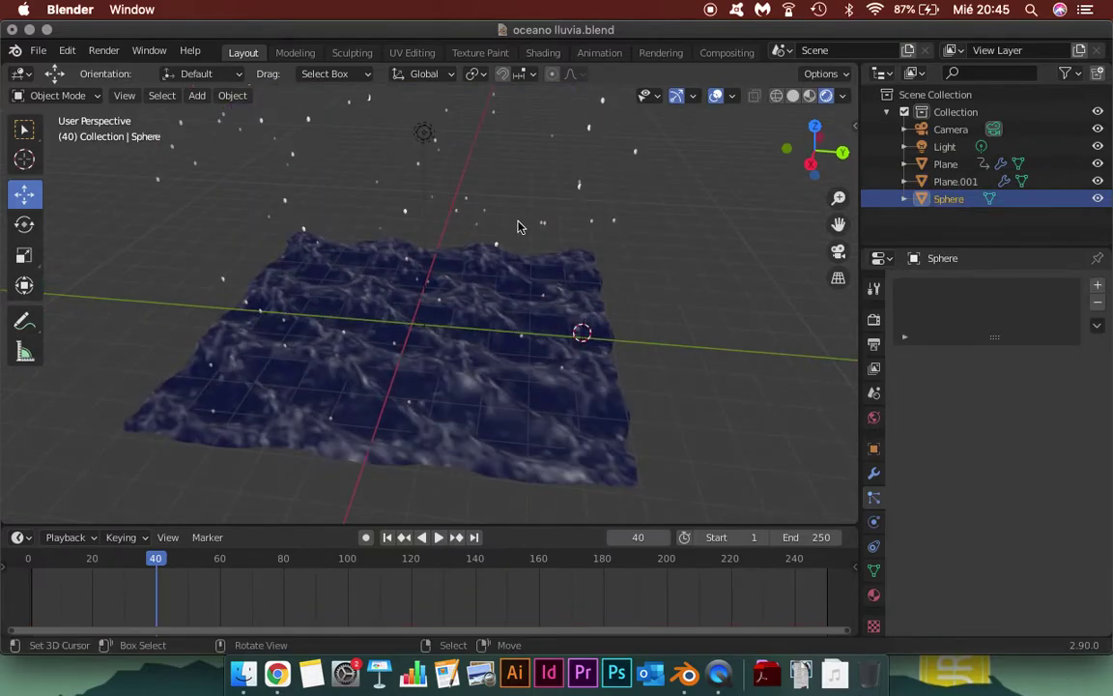
pyautogui.scroll(-4, 526, 231)
pyautogui.click(488, 196)
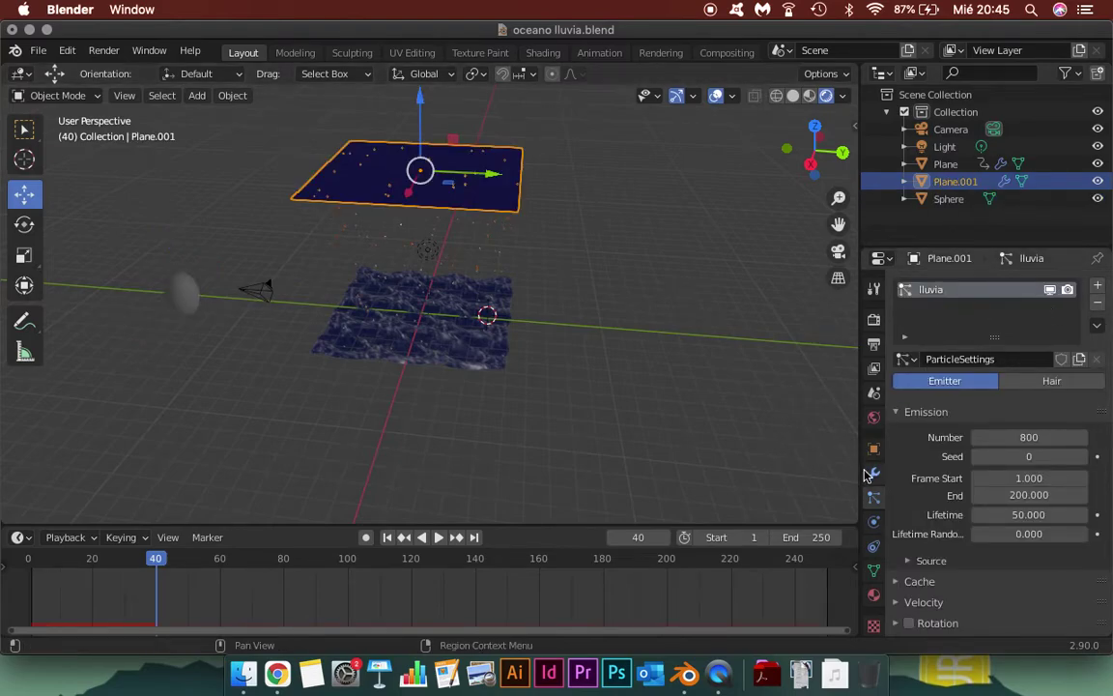
pyautogui.click(873, 594)
pyautogui.click(1098, 307)
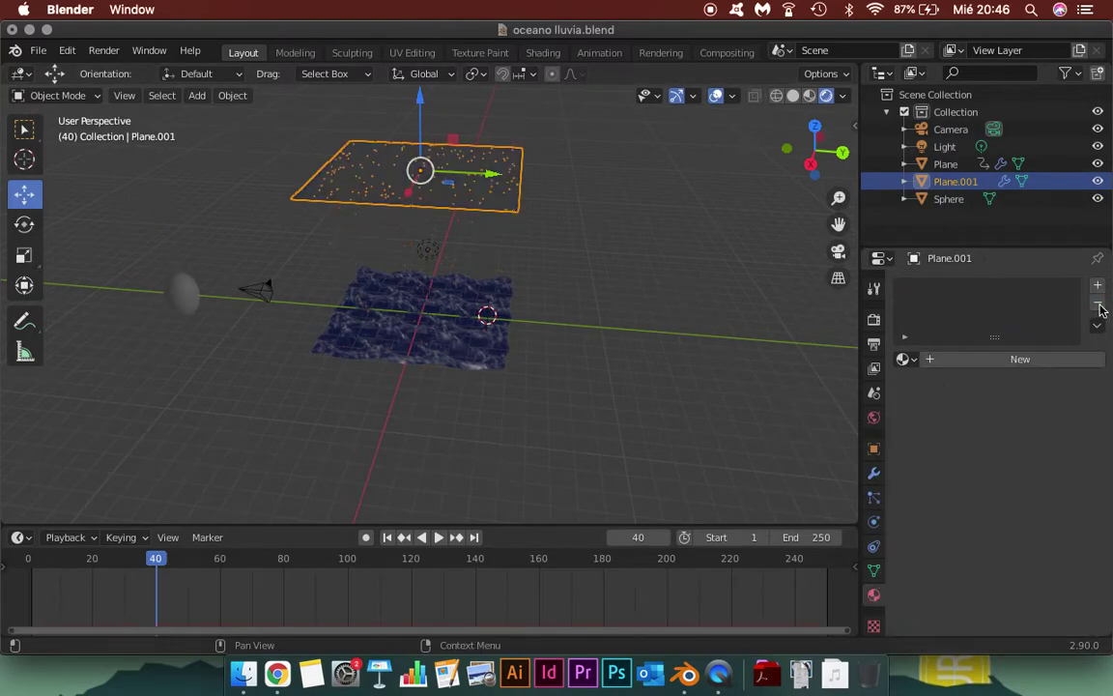
# - Give the Sphere a new material with a darker blue base colour
pyautogui.click(181, 297)
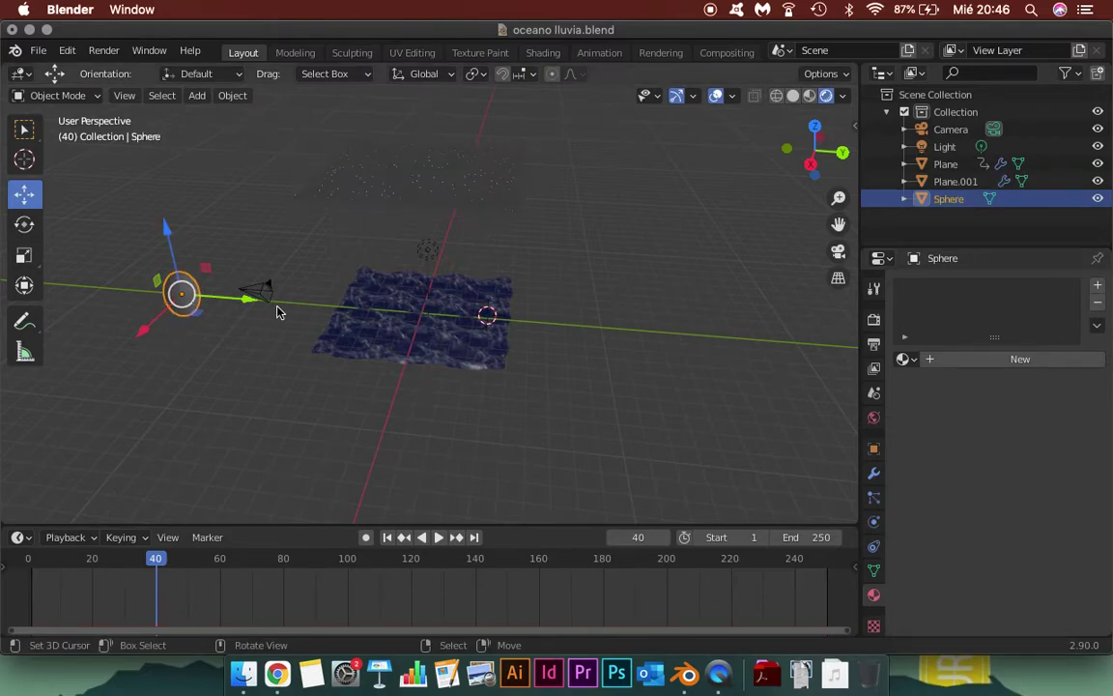
pyautogui.click(974, 361)
pyautogui.click(1023, 536)
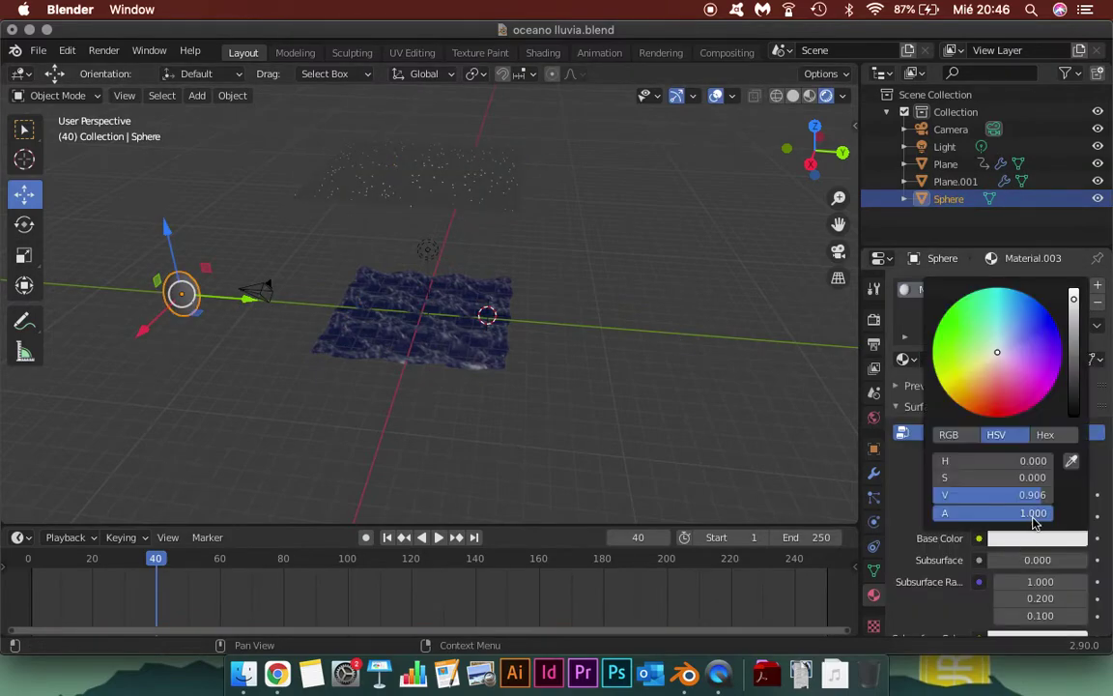
pyautogui.click(1037, 325)
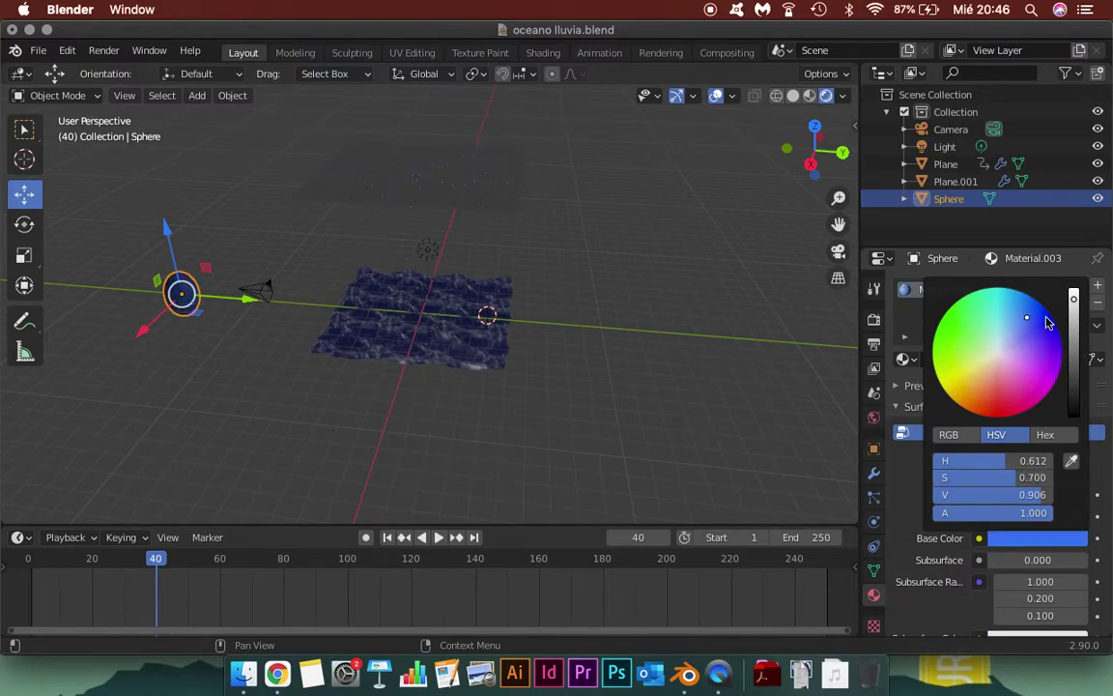
pyautogui.moveTo(1070, 315); pyautogui.dragTo(1073, 325)
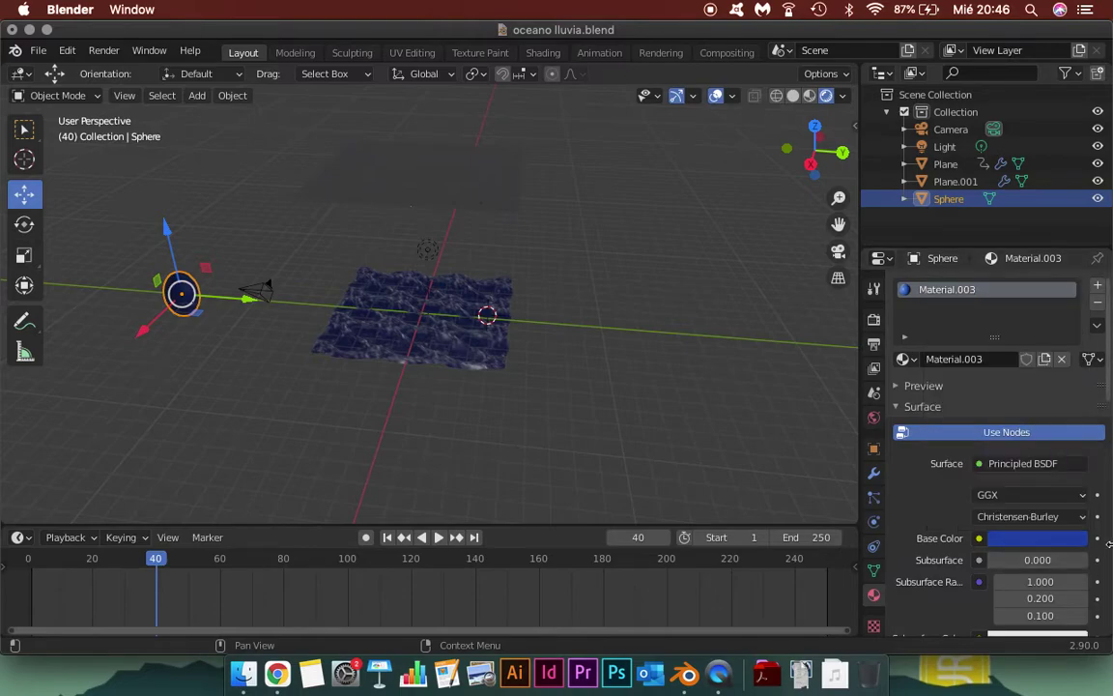
# - Look through the rest of Material.003's surface settings
pyautogui.scroll(-2, 1102, 546)
pyautogui.scroll(-1, 1082, 550)
pyautogui.scroll(-5, 1073, 556)
pyautogui.scroll(-2, 1063, 558)
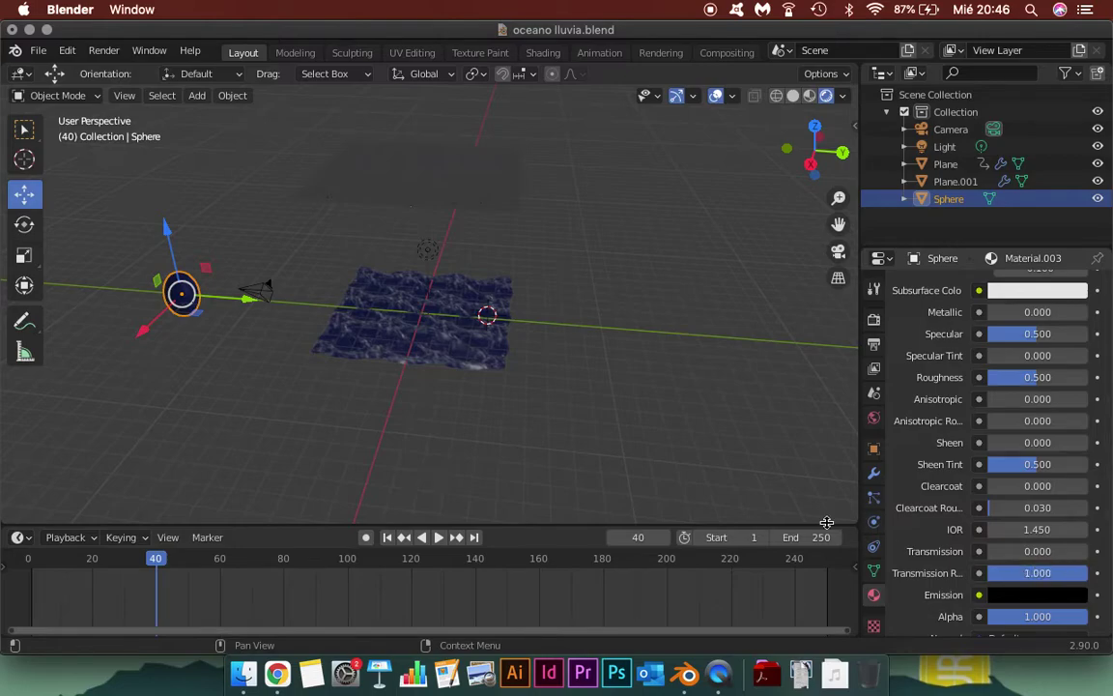
pyautogui.scroll(2, 522, 440)
pyautogui.scroll(3, 521, 415)
pyautogui.scroll(3, 541, 387)
pyautogui.scroll(3, 483, 464)
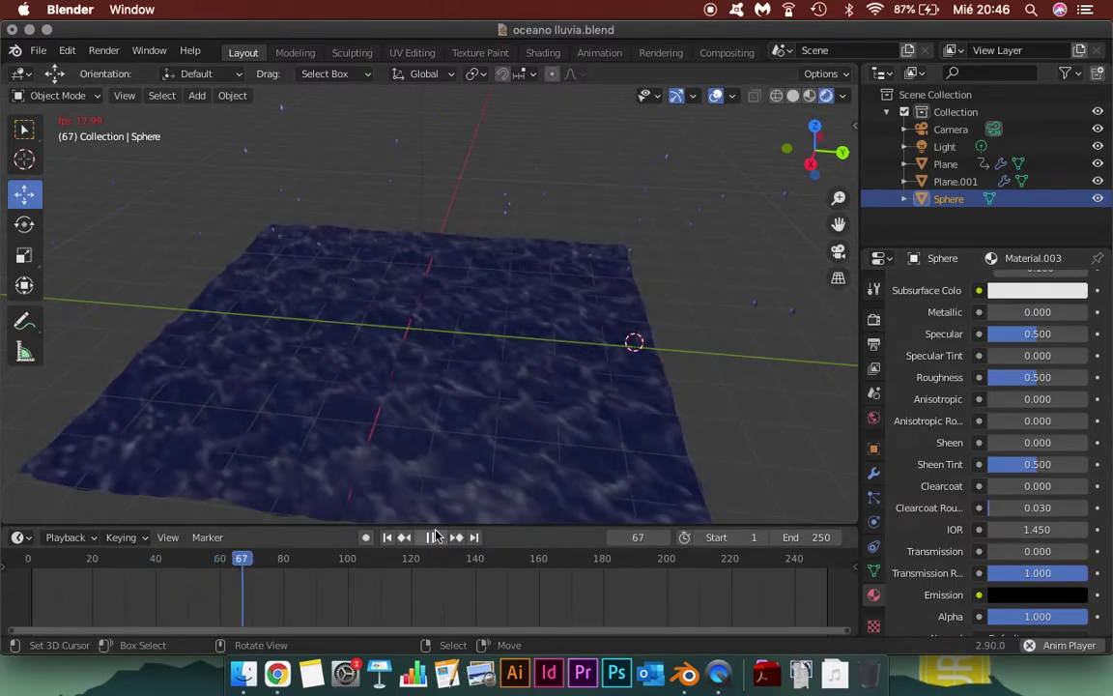
# - Change the Sphere's base colour to a muted violet (H 0.721, S 0.366, V 0.650)
pyautogui.moveTo(427, 414); pyautogui.dragTo(457, 367, button='middle')
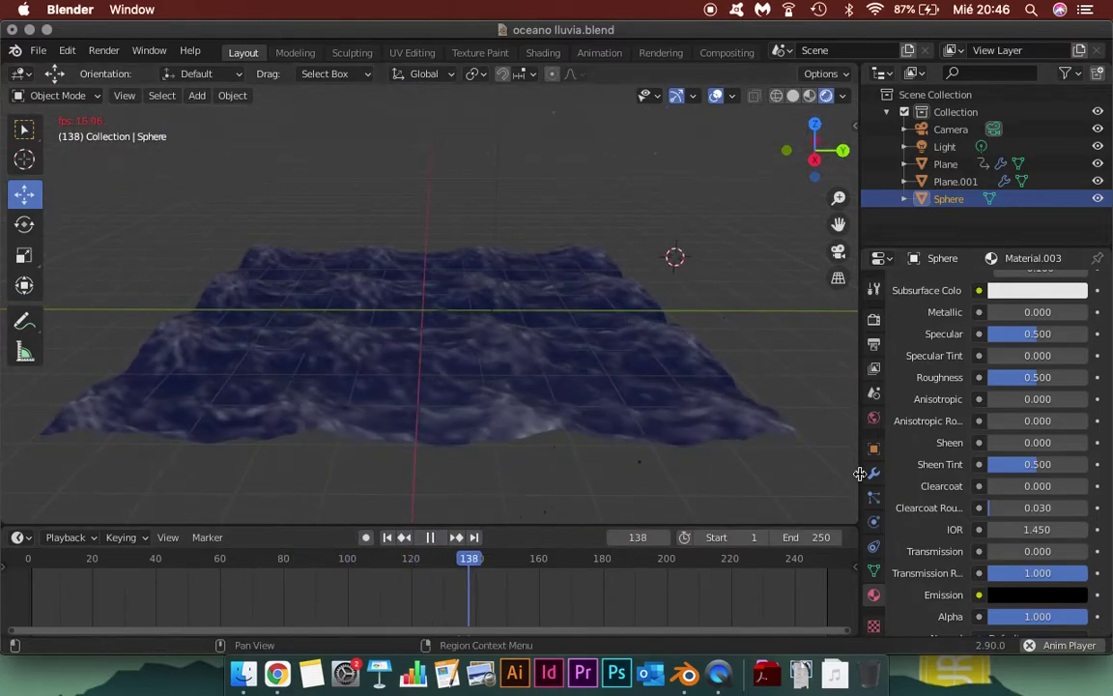
pyautogui.scroll(5, 990, 456)
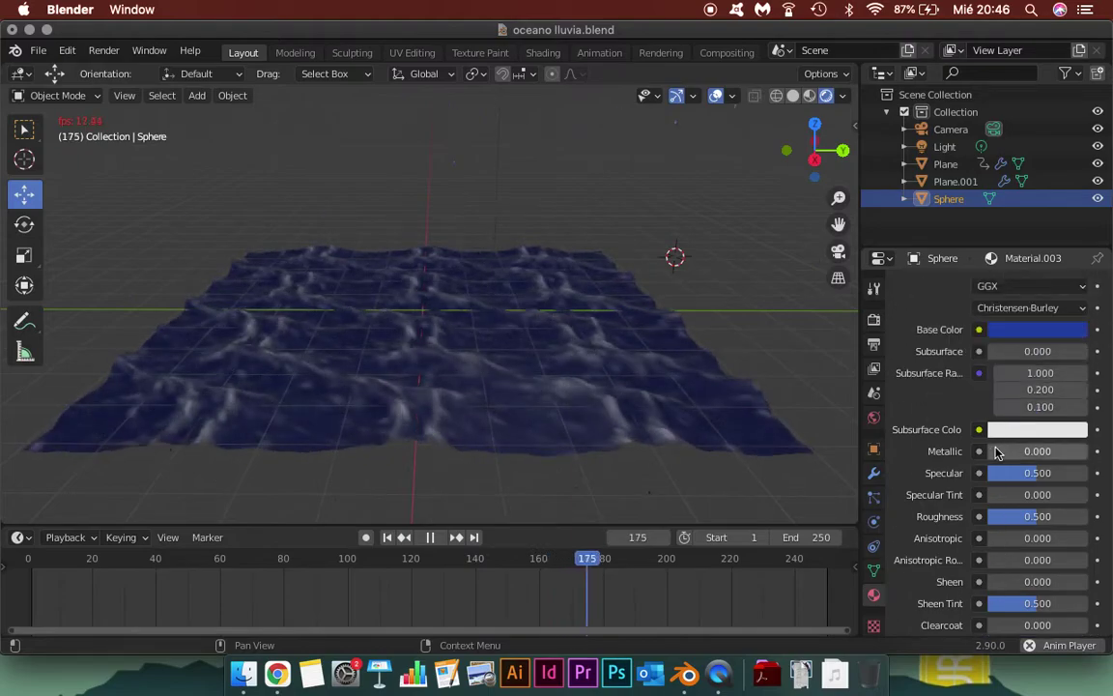
pyautogui.scroll(2, 996, 453)
pyautogui.scroll(2, 998, 453)
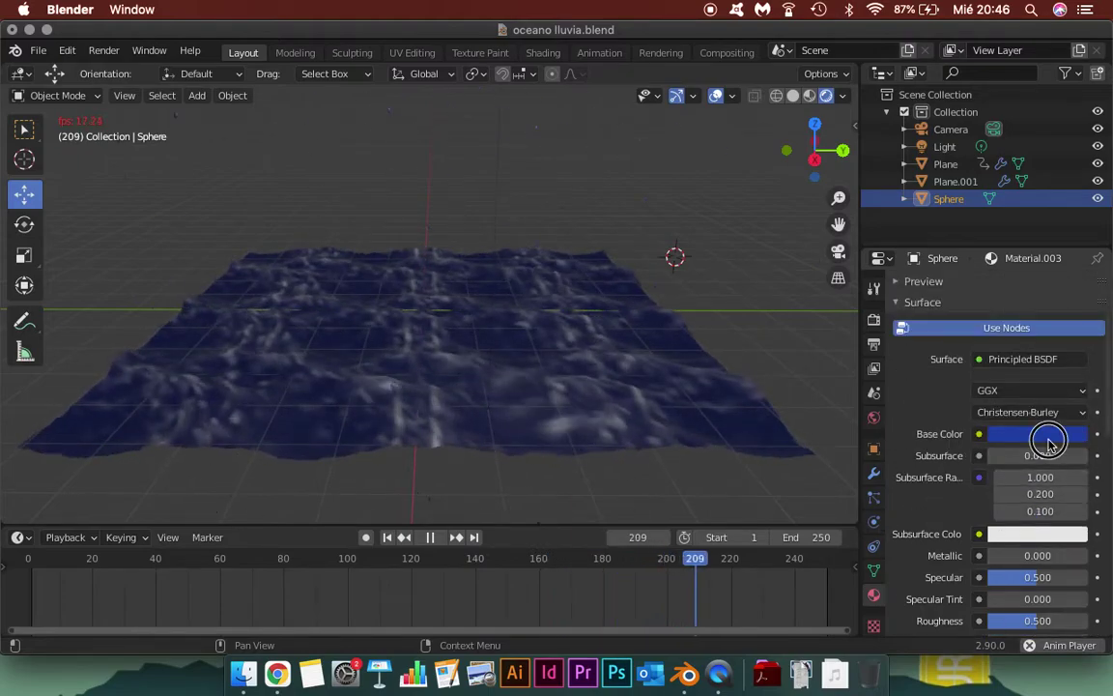
pyautogui.click(1048, 434)
pyautogui.moveTo(1046, 243)
pyautogui.mouseDown()
pyautogui.moveTo(1000, 238)
pyautogui.moveTo(1019, 242)
pyautogui.mouseUp()
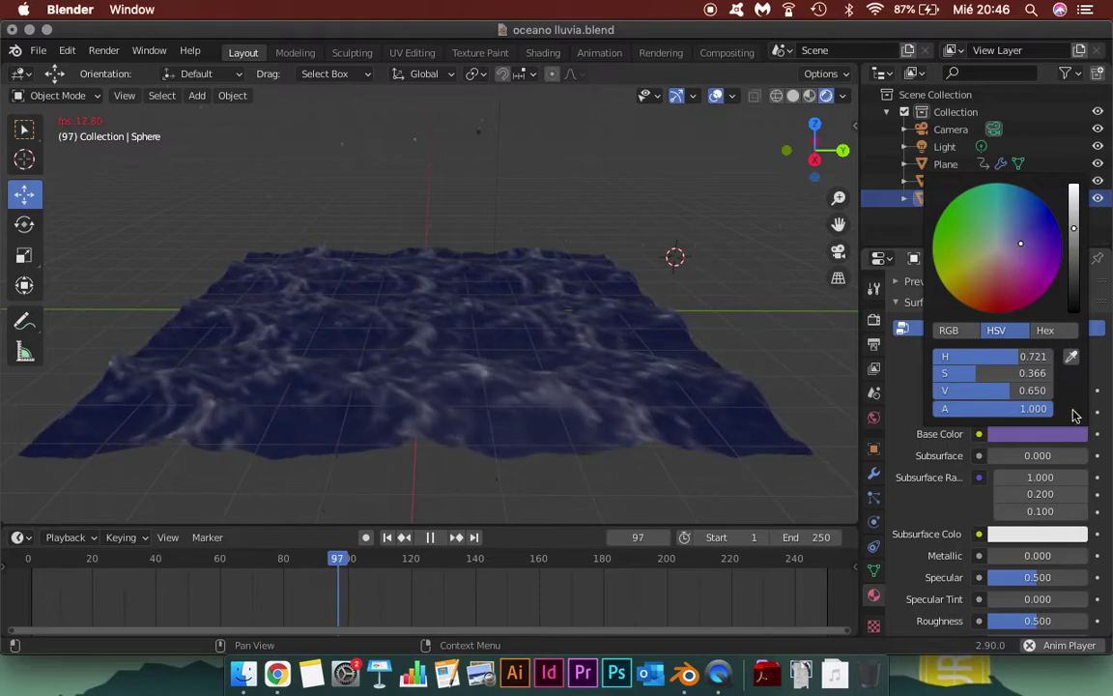
# - Lower Material.003's Roughness to 0.078
pyautogui.scroll(-2, 942, 514)
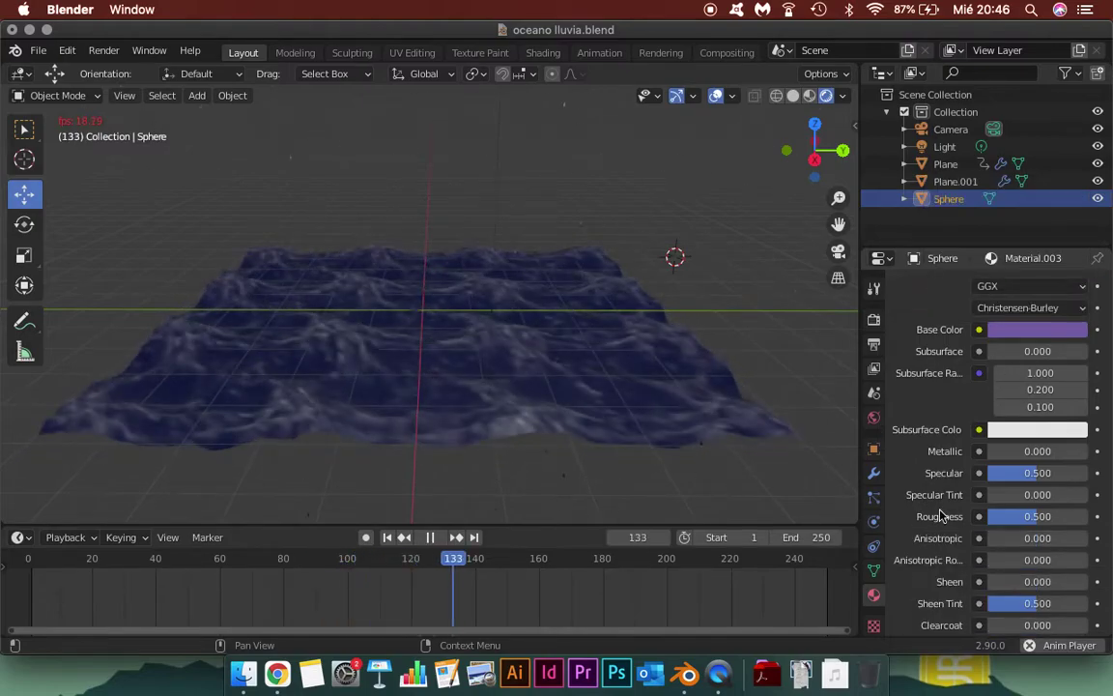
pyautogui.scroll(-2, 976, 503)
pyautogui.moveTo(1032, 477); pyautogui.dragTo(980, 481)
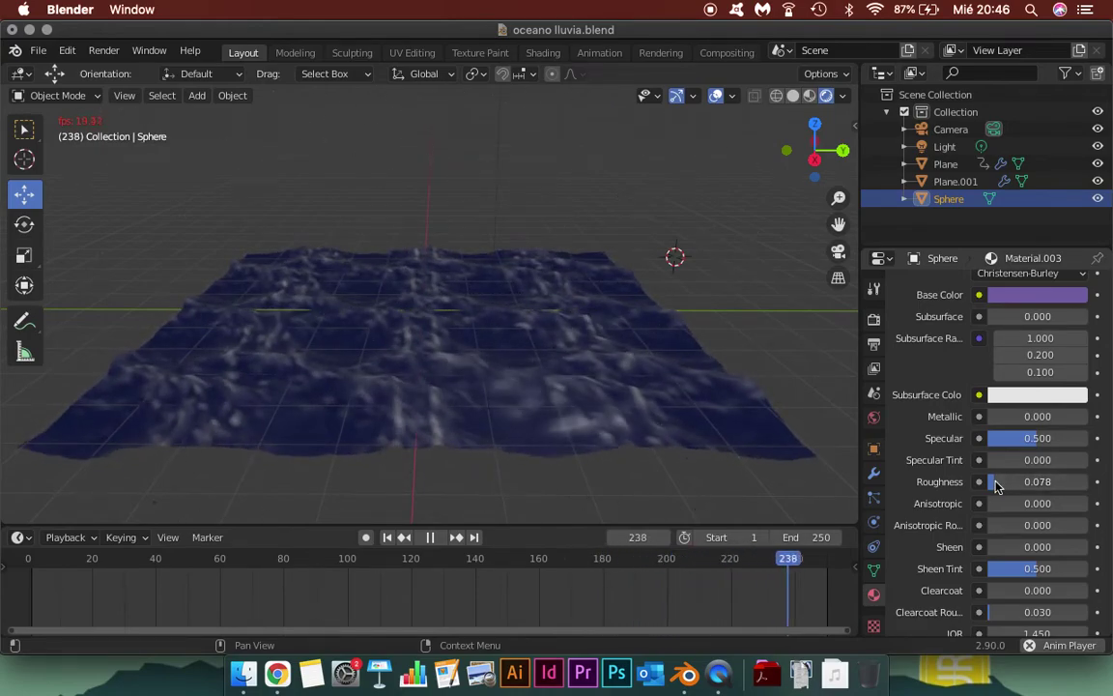
pyautogui.scroll(3, 977, 444)
pyautogui.scroll(3, 995, 456)
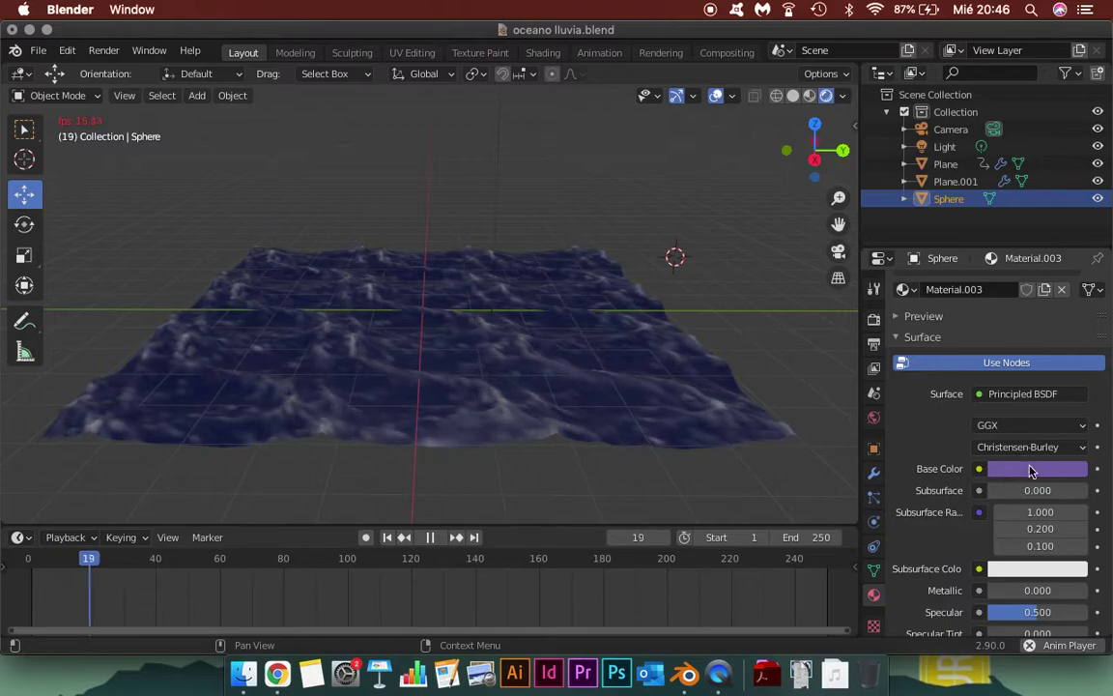
# - Adjust the raindrop material's hue, saturation and brightness to a pale lavender
pyautogui.click(1044, 468)
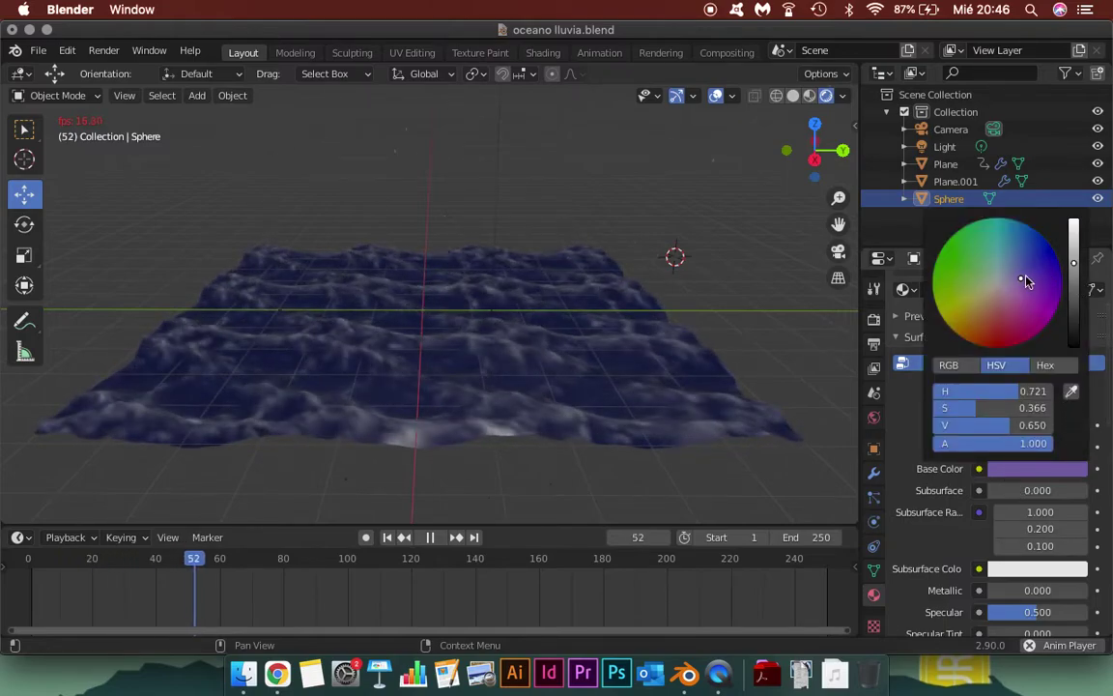
pyautogui.moveTo(1025, 273); pyautogui.dragTo(1023, 269)
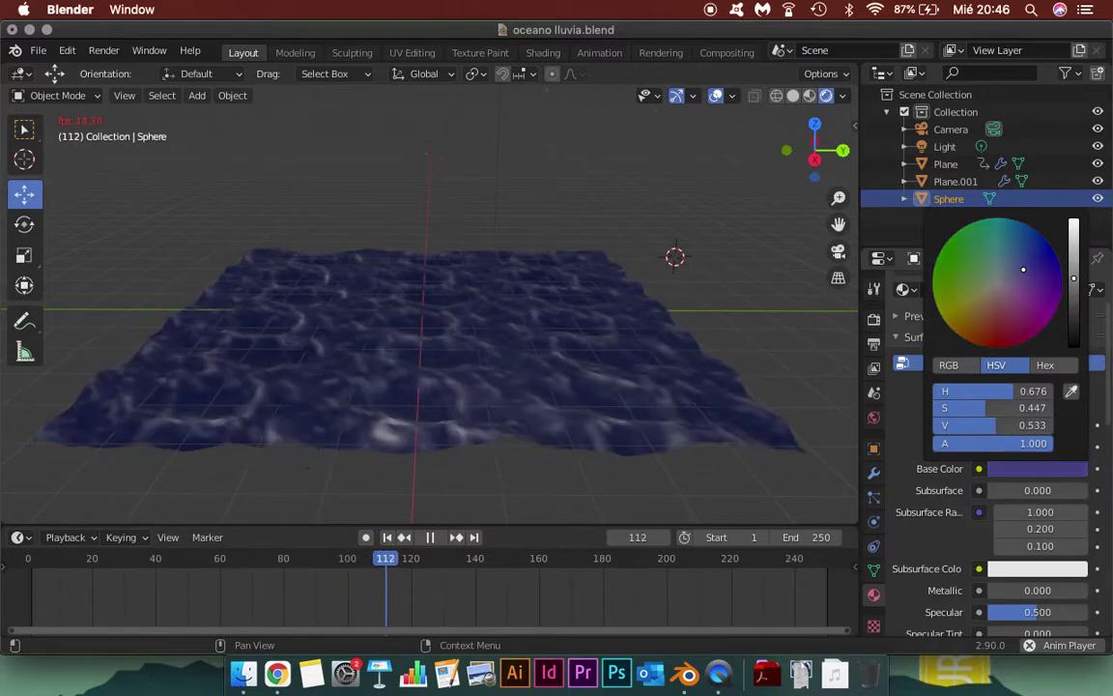
pyautogui.scroll(-2, 995, 302)
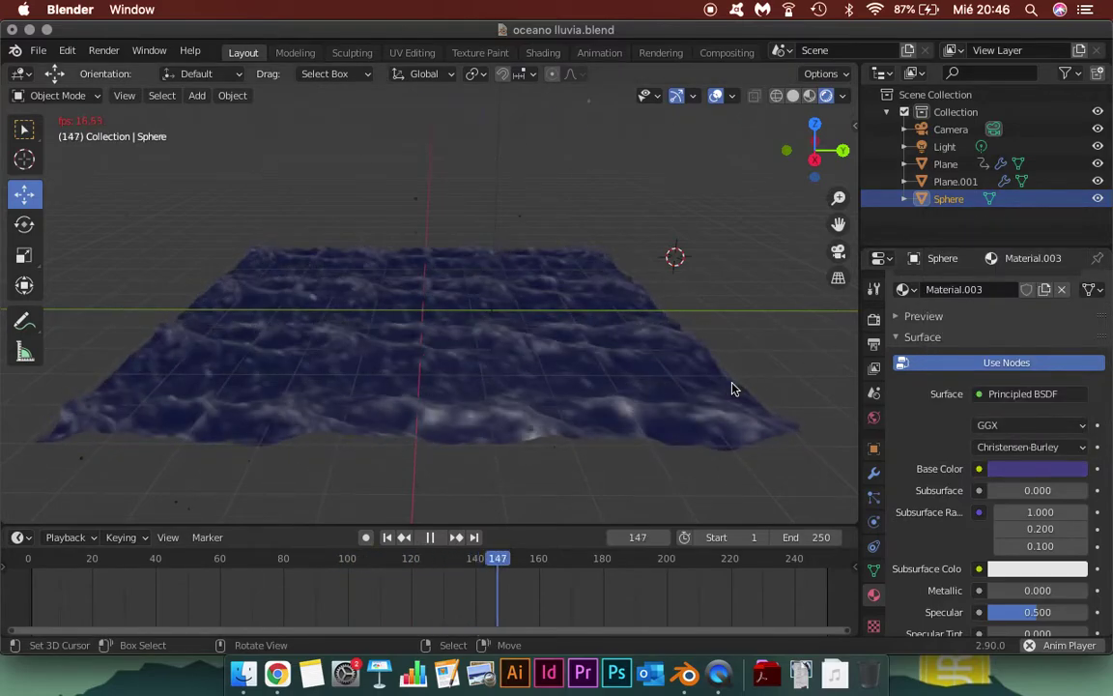
pyautogui.moveTo(619, 377); pyautogui.dragTo(549, 289, button='middle')
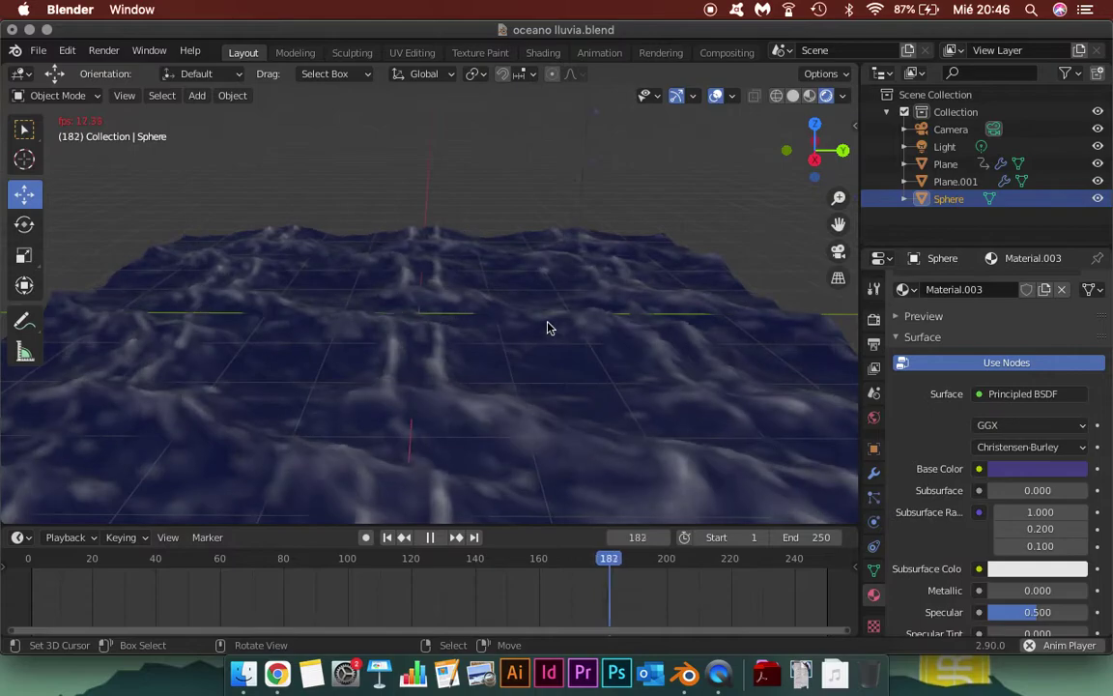
pyautogui.moveTo(548, 288); pyautogui.dragTo(548, 316, button='middle')
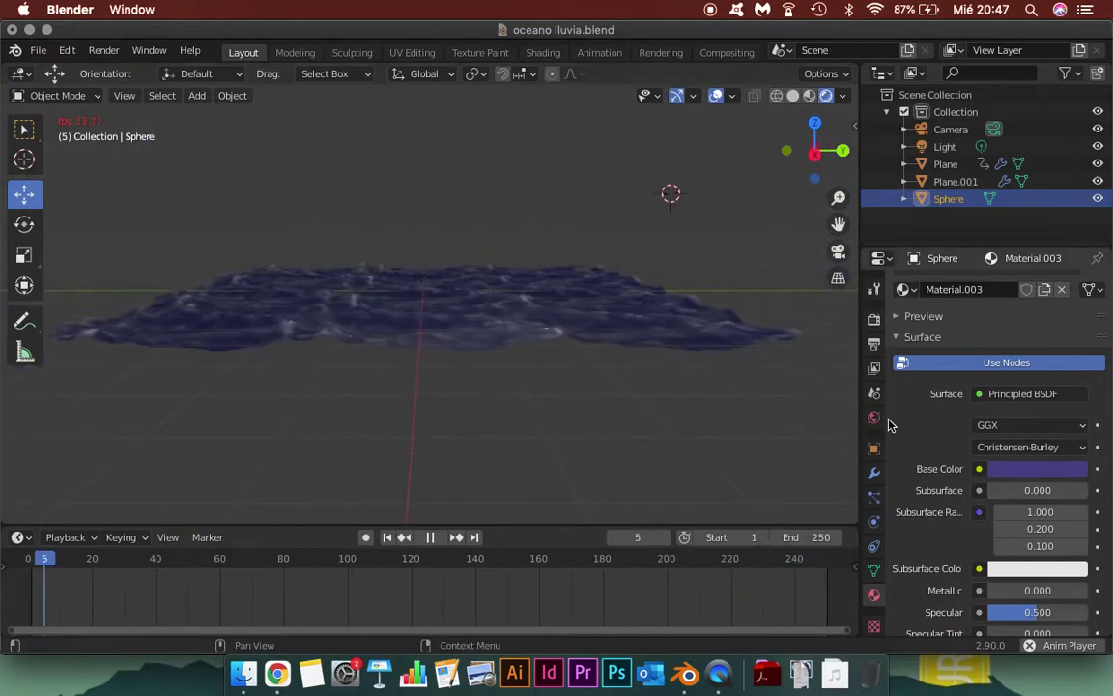
pyautogui.moveTo(592, 306); pyautogui.dragTo(589, 316, button='middle')
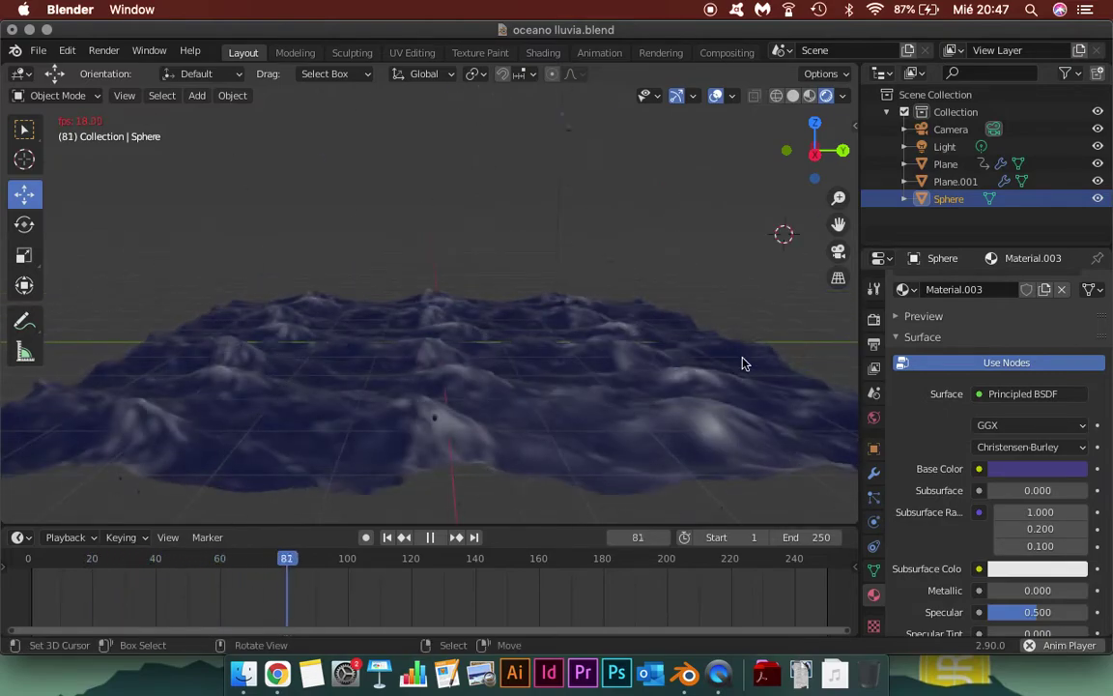
pyautogui.click(1015, 469)
pyautogui.moveTo(1026, 273); pyautogui.dragTo(1035, 259)
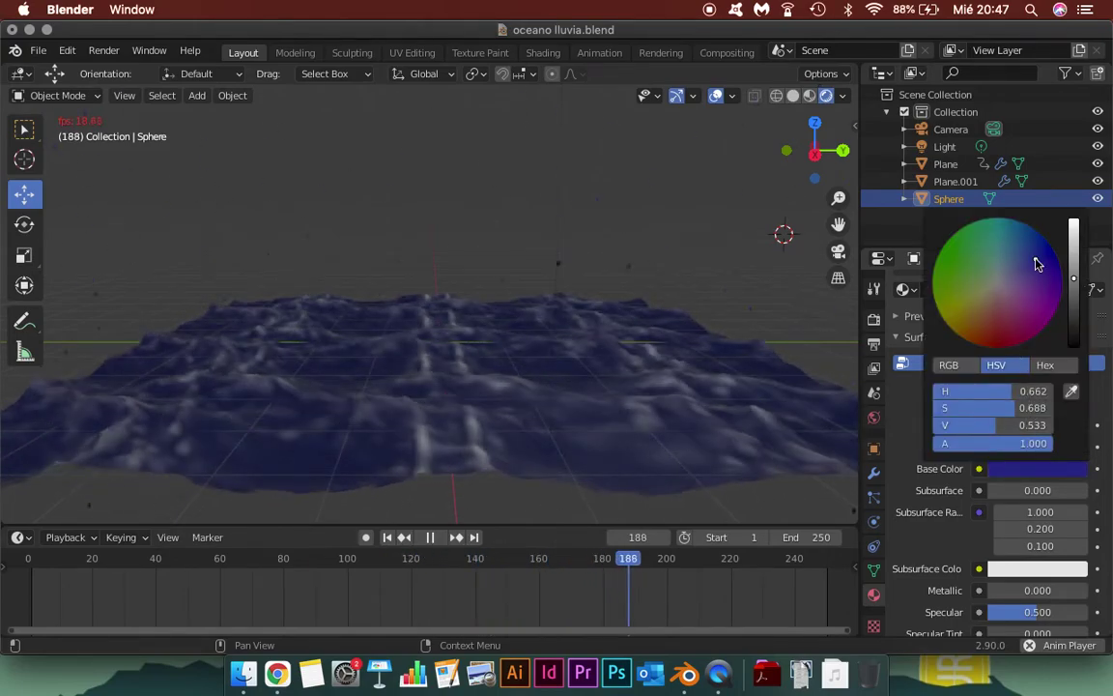
pyautogui.moveTo(1073, 278); pyautogui.dragTo(1074, 232)
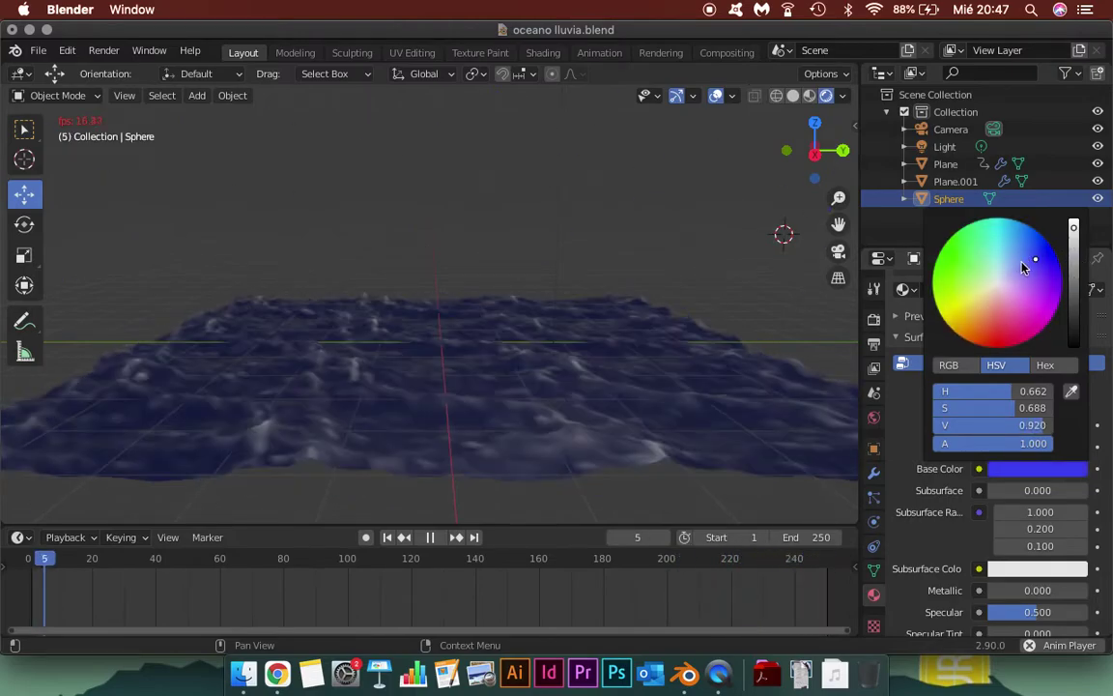
pyautogui.moveTo(1006, 282); pyautogui.dragTo(1008, 276)
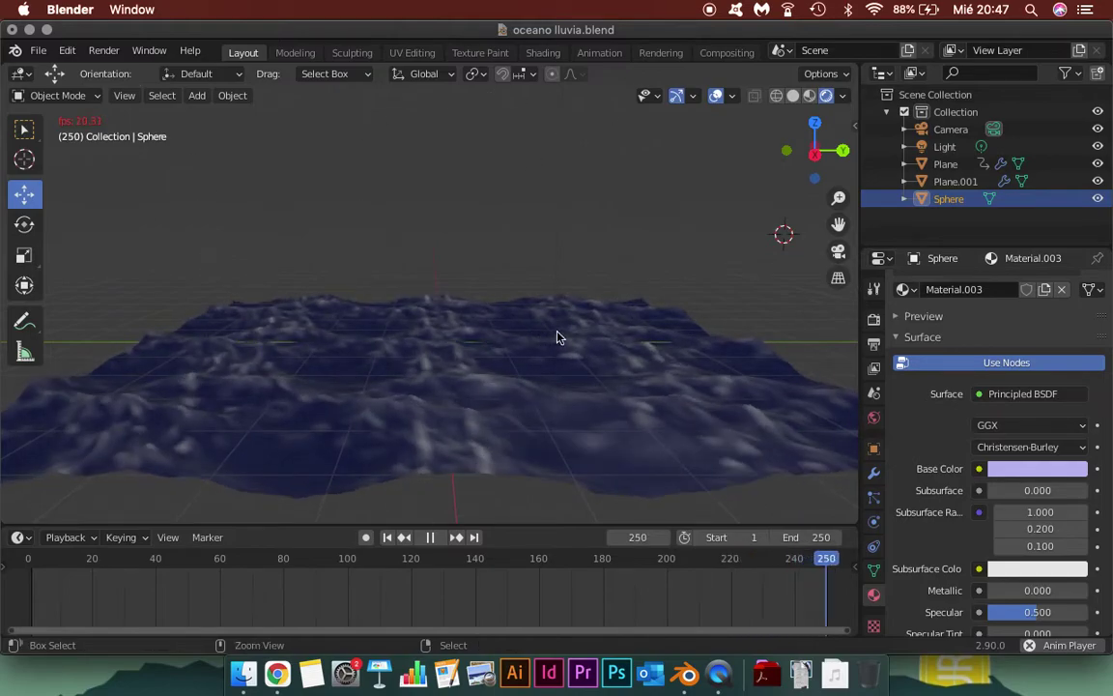
# - Save oceano lluvia.blend, stop playback and select the ocean plane
pyautogui.press('super+s')
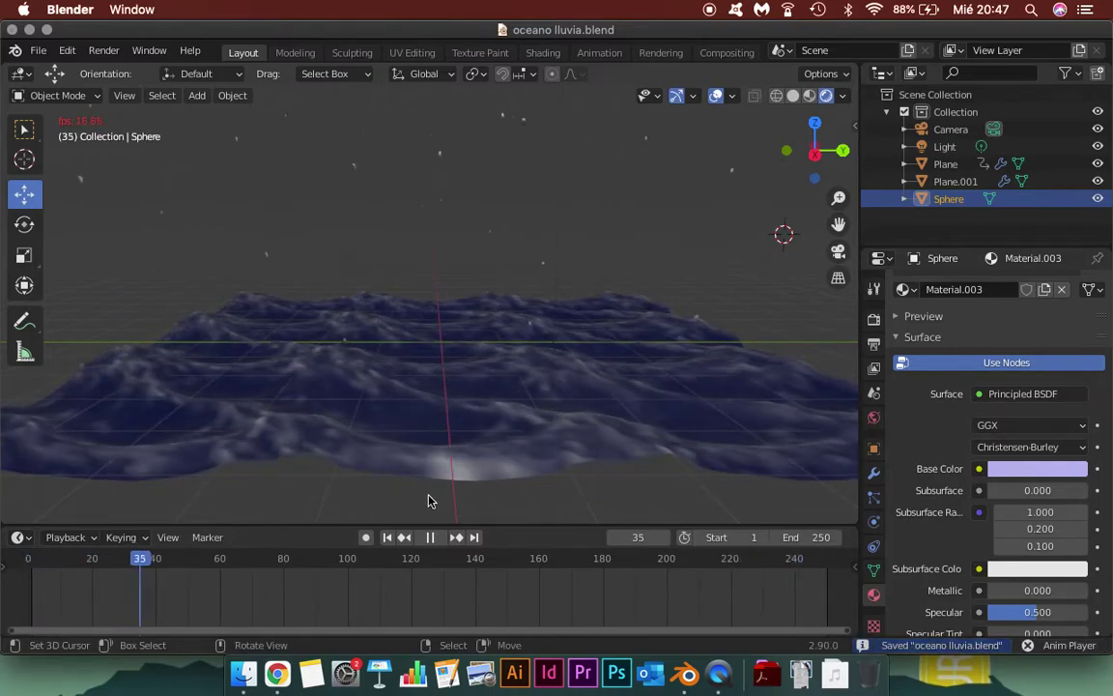
pyautogui.click(430, 537)
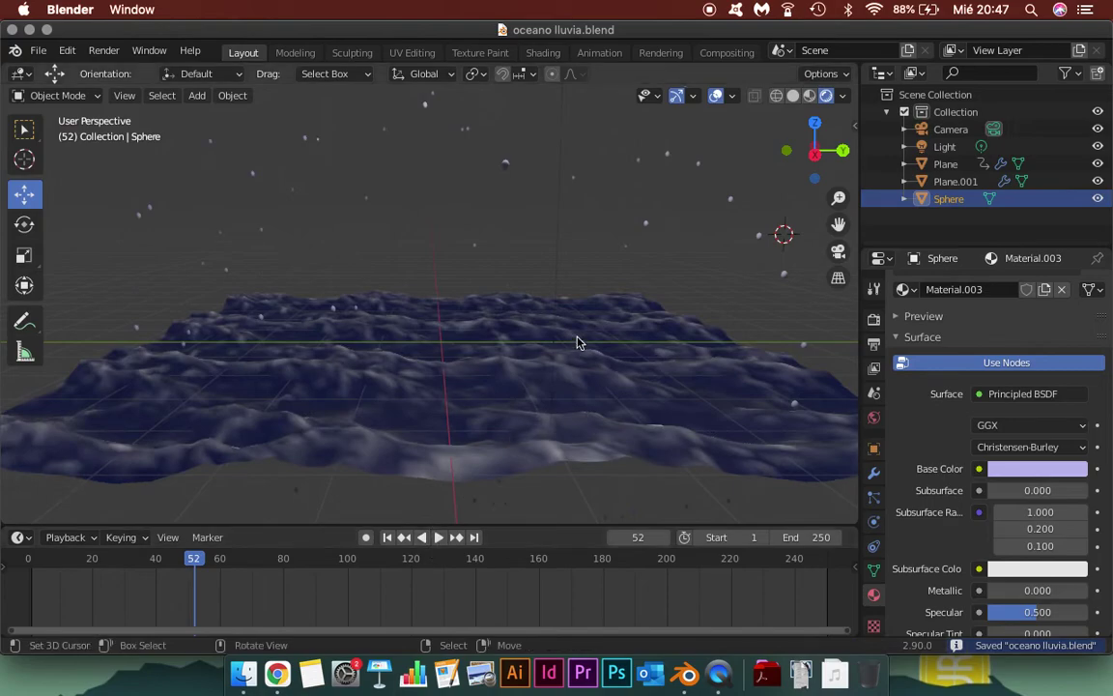
pyautogui.scroll(2, 577, 342)
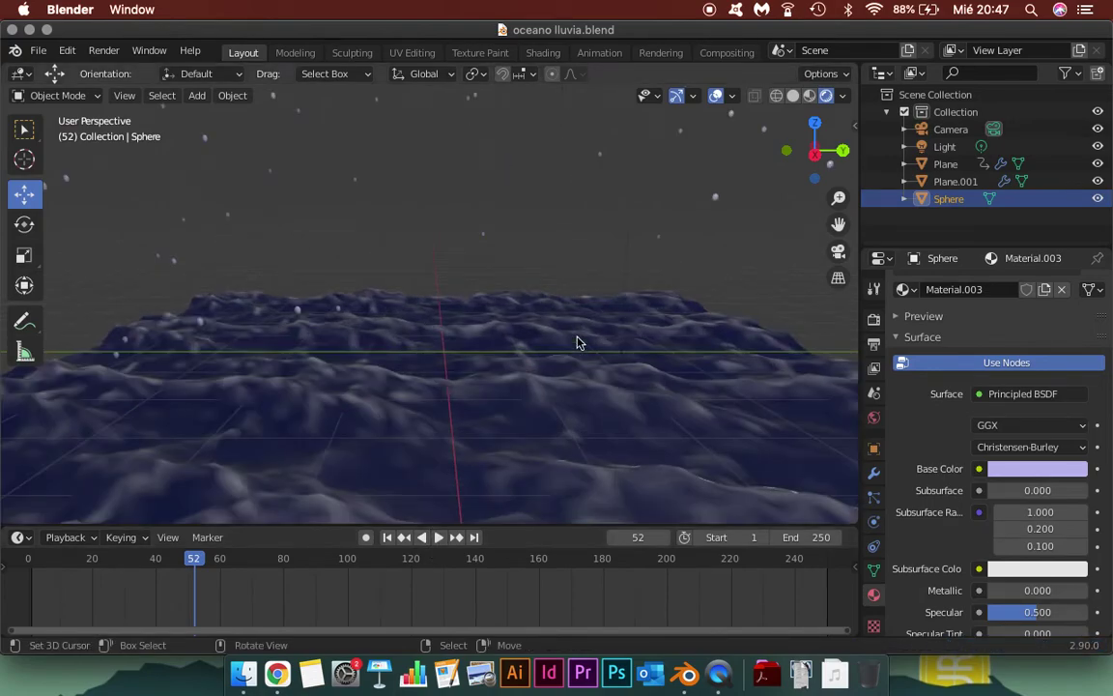
pyautogui.scroll(-3, 576, 342)
pyautogui.scroll(-3, 621, 371)
pyautogui.click(603, 362)
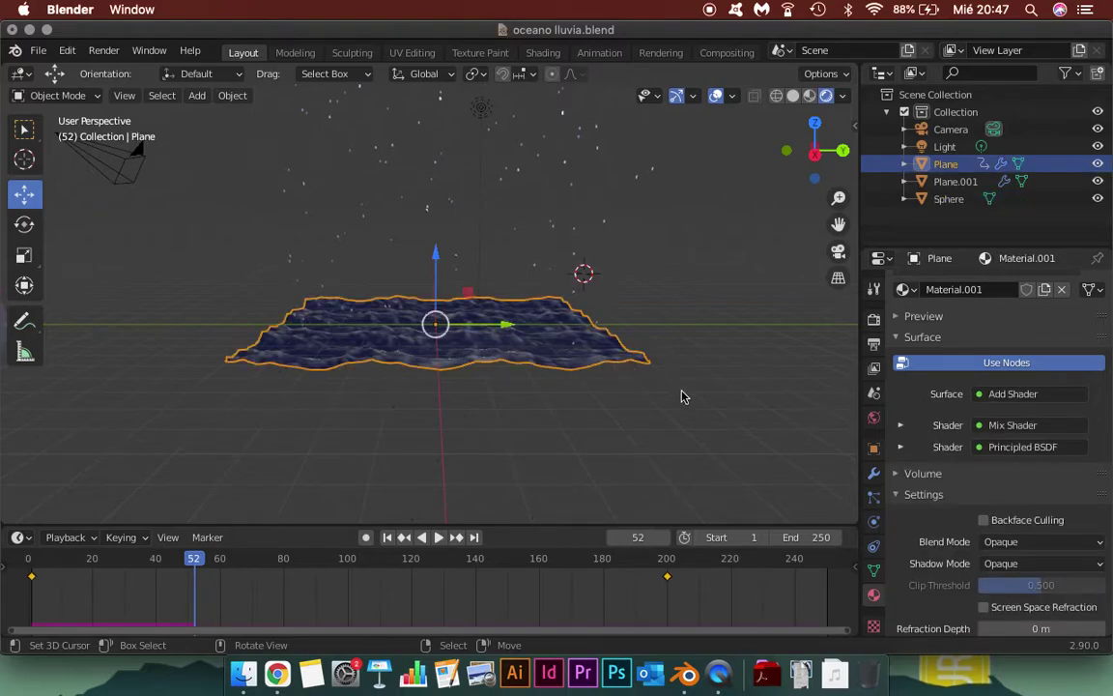
# - Set the World background colour to a Sky Texture
pyautogui.click(874, 417)
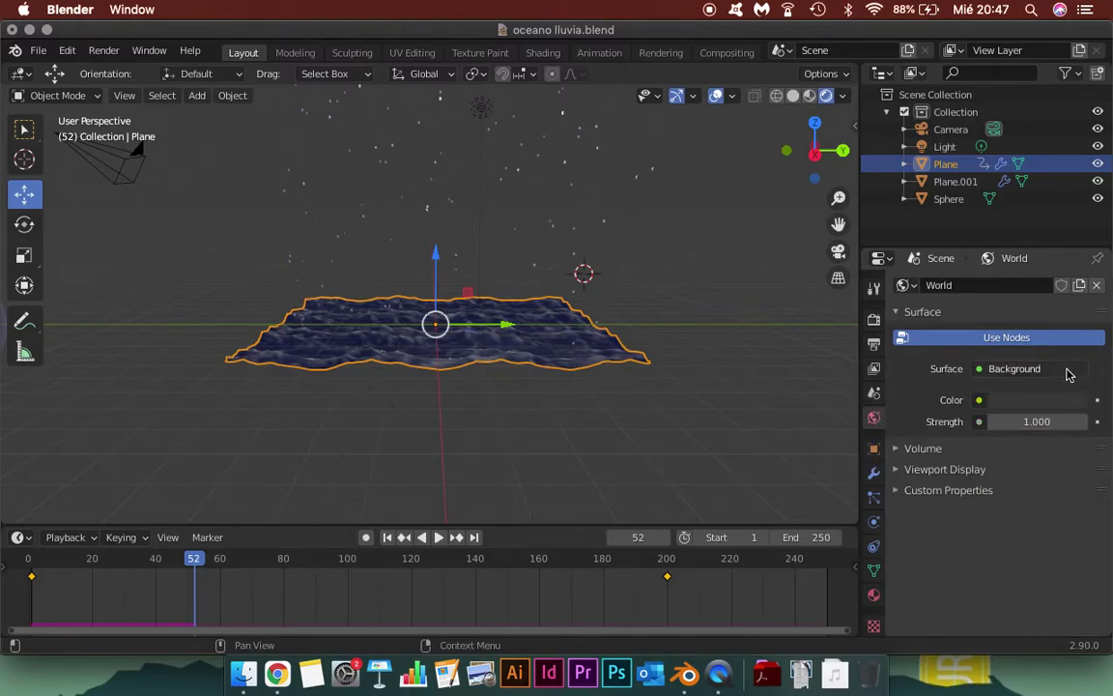
pyautogui.click(979, 401)
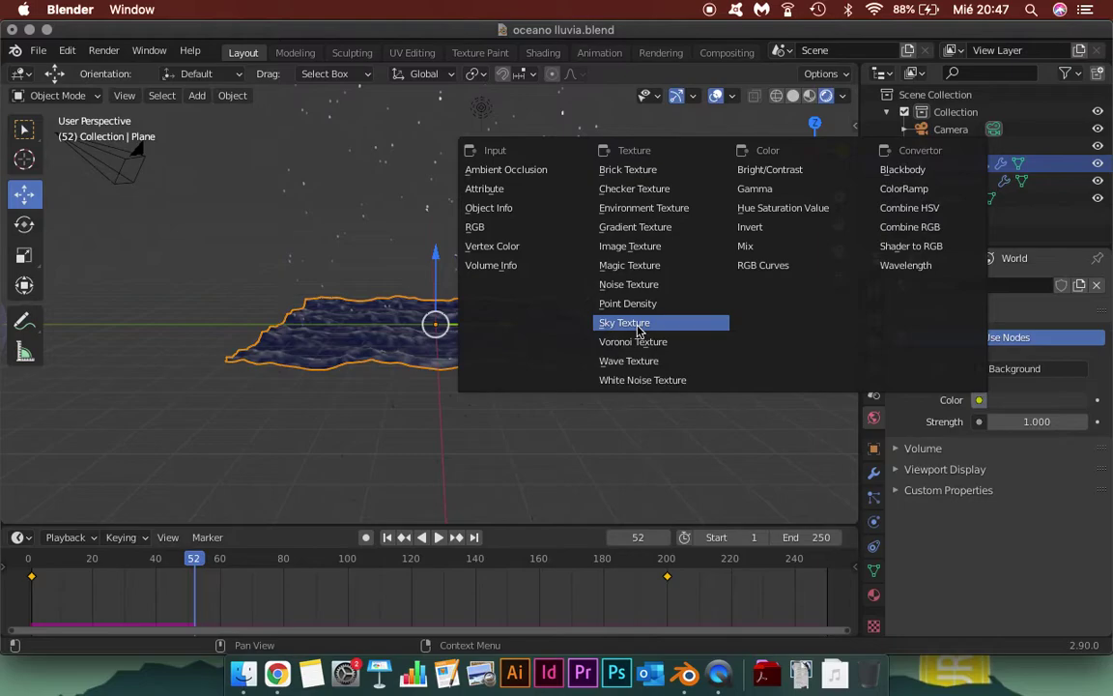
pyautogui.click(638, 330)
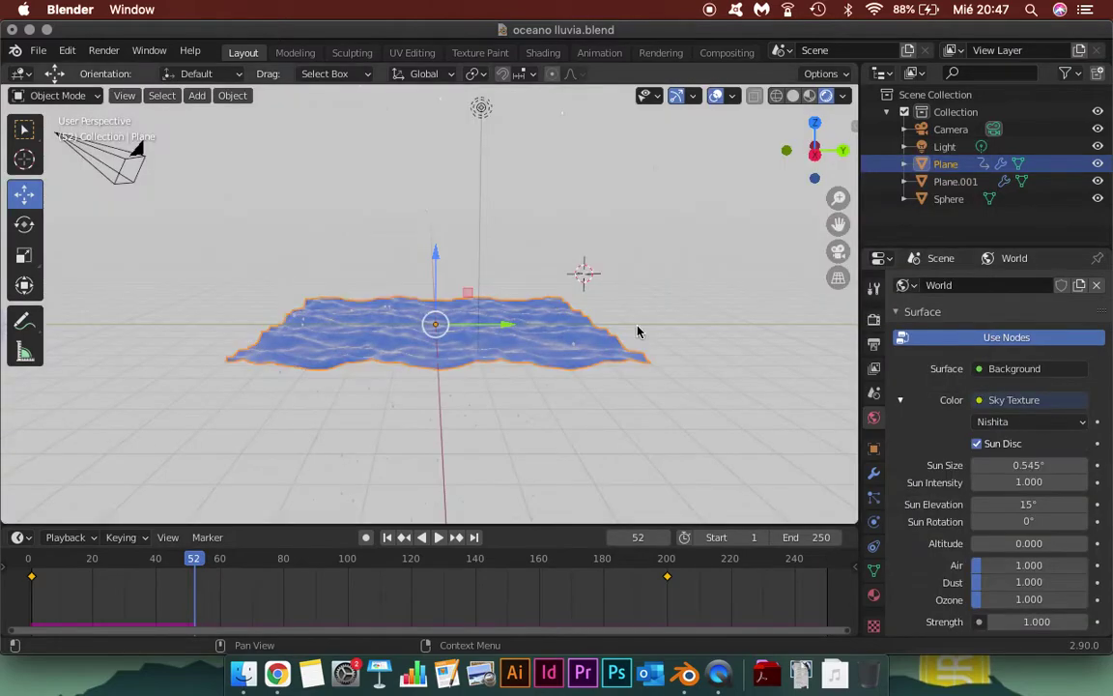
pyautogui.scroll(2, 624, 286)
pyautogui.scroll(2, 621, 282)
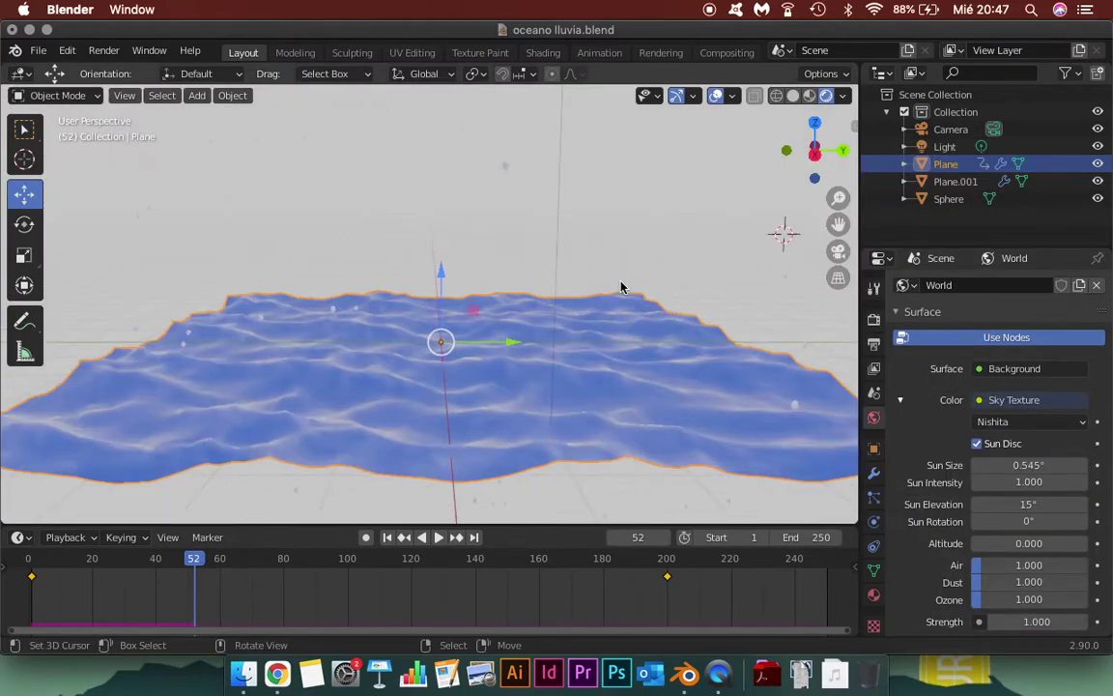
pyautogui.scroll(2, 621, 282)
pyautogui.moveTo(609, 298)
pyautogui.mouseDown(button='middle')
pyautogui.moveTo(602, 305)
pyautogui.moveTo(569, 263)
pyautogui.moveTo(603, 313)
pyautogui.moveTo(591, 315)
pyautogui.mouseUp(button='middle')
# - Switch the sky type to Hosek / Wilkie and play the animation
pyautogui.click(1032, 400)
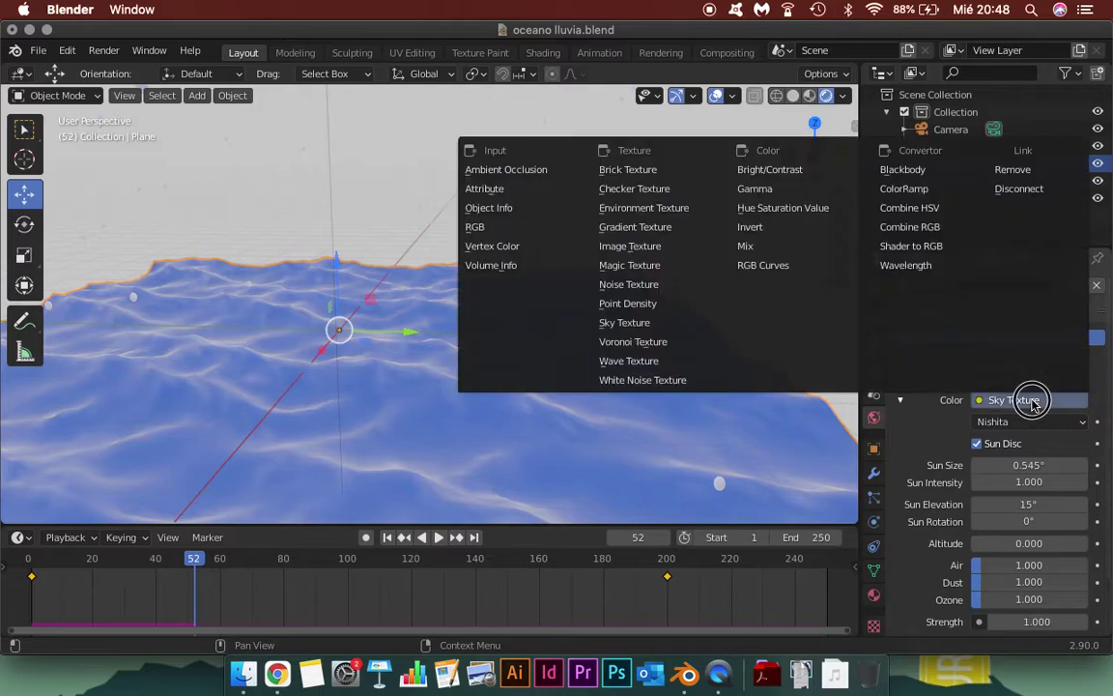
pyautogui.press('Escape')
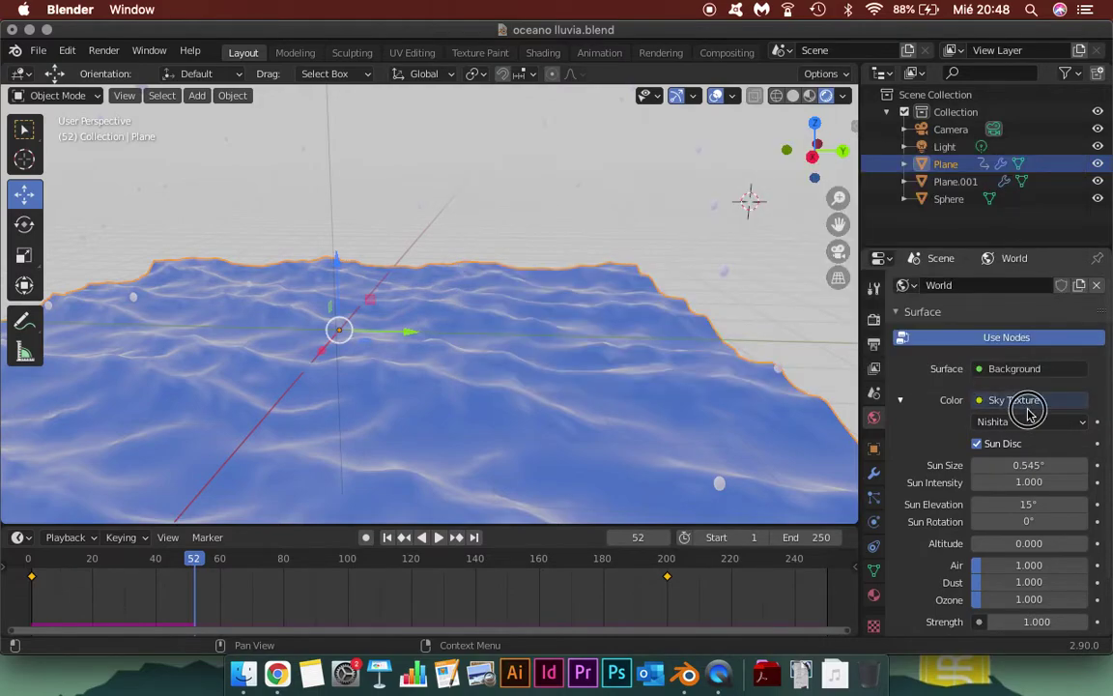
pyautogui.click(1015, 425)
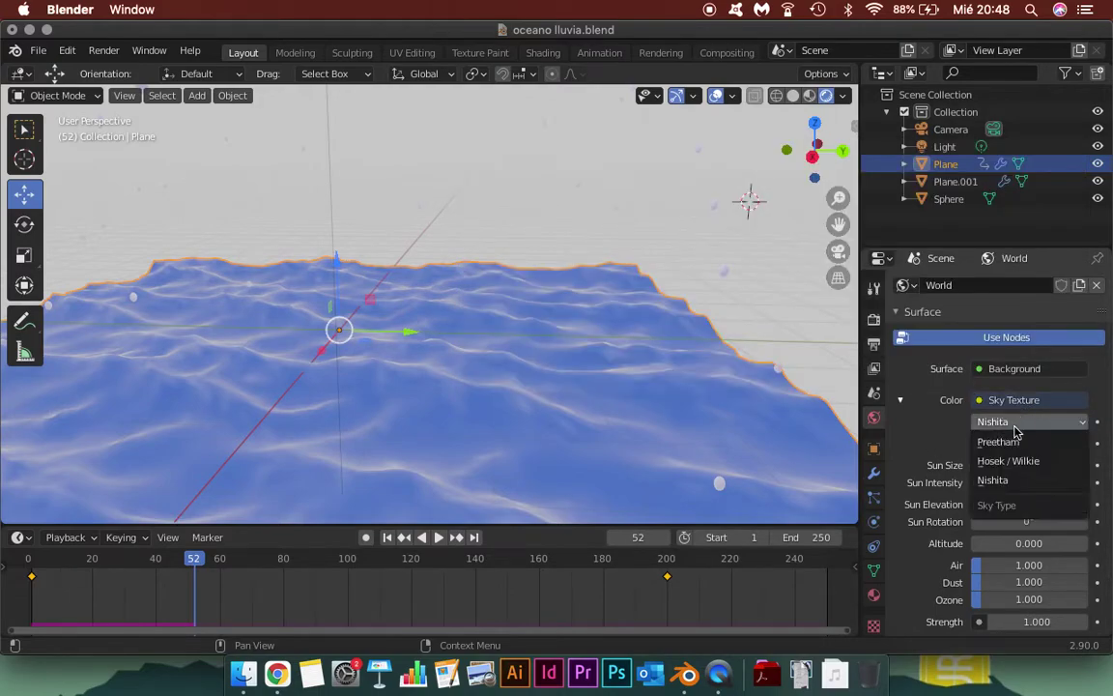
pyautogui.click(1021, 462)
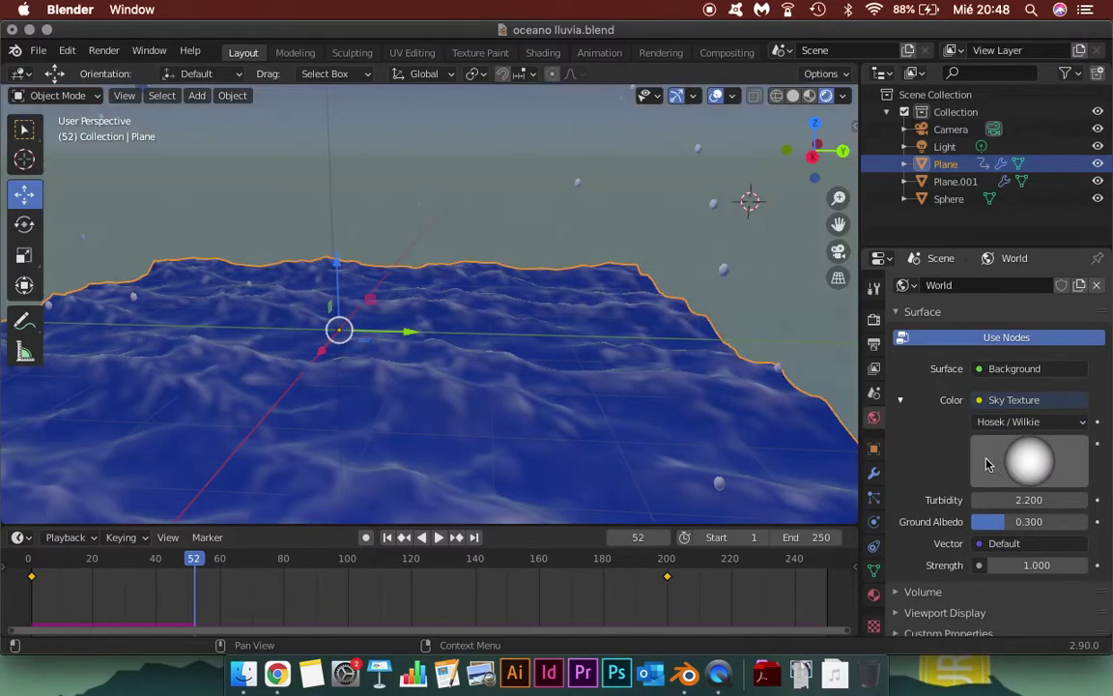
pyautogui.moveTo(631, 380)
pyautogui.mouseDown(button='middle')
pyautogui.moveTo(612, 331)
pyautogui.moveTo(626, 338)
pyautogui.moveTo(552, 340)
pyautogui.moveTo(557, 330)
pyautogui.moveTo(557, 340)
pyautogui.mouseUp(button='middle')
pyautogui.click(438, 537)
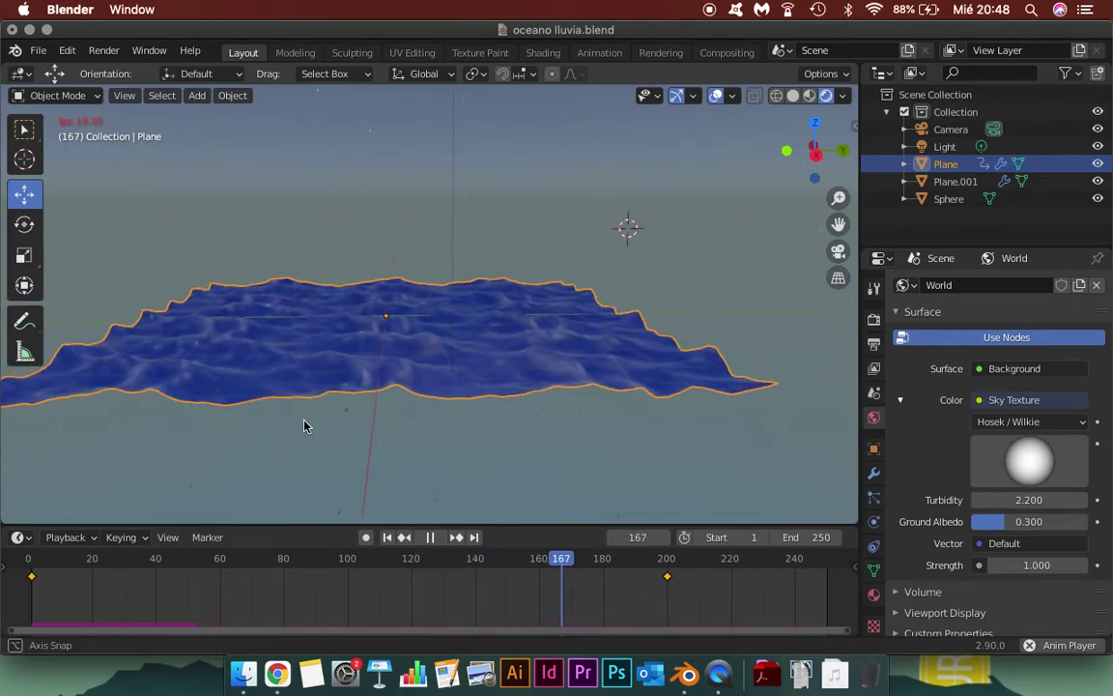
# - Stop the animation playback and orbit around the ocean plane
pyautogui.moveTo(306, 425); pyautogui.dragTo(315, 409, button='middle')
pyautogui.click(431, 537)
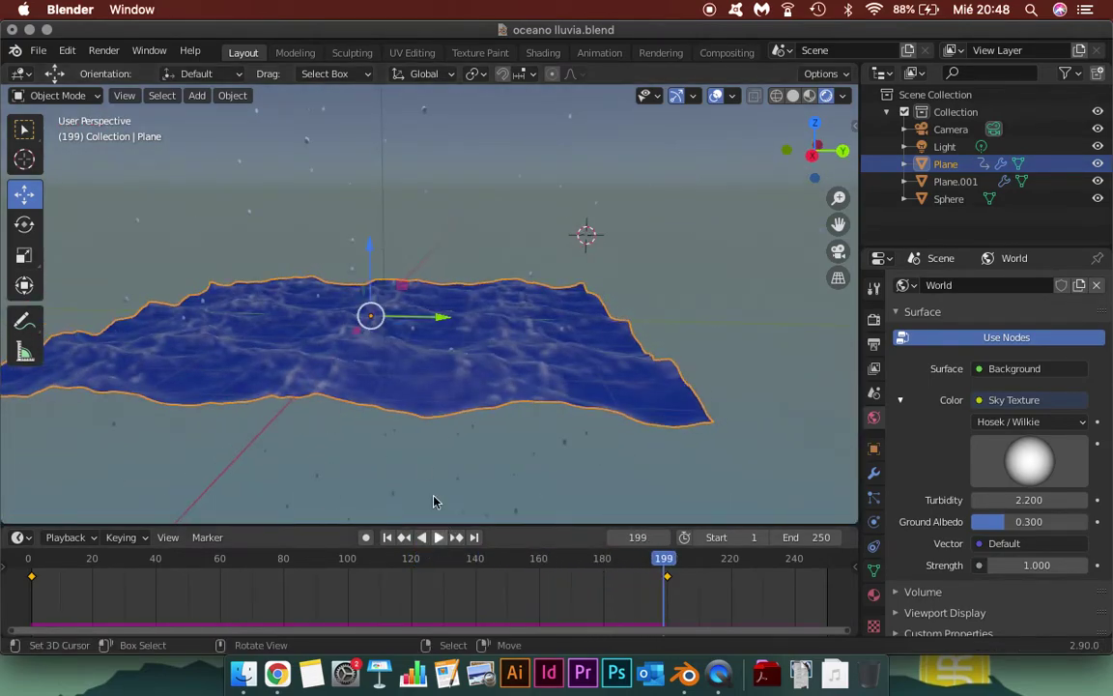
pyautogui.moveTo(486, 394)
pyautogui.mouseDown(button='middle')
pyautogui.moveTo(604, 410)
pyautogui.moveTo(567, 403)
pyautogui.mouseUp(button='middle')
pyautogui.scroll(-4, 483, 387)
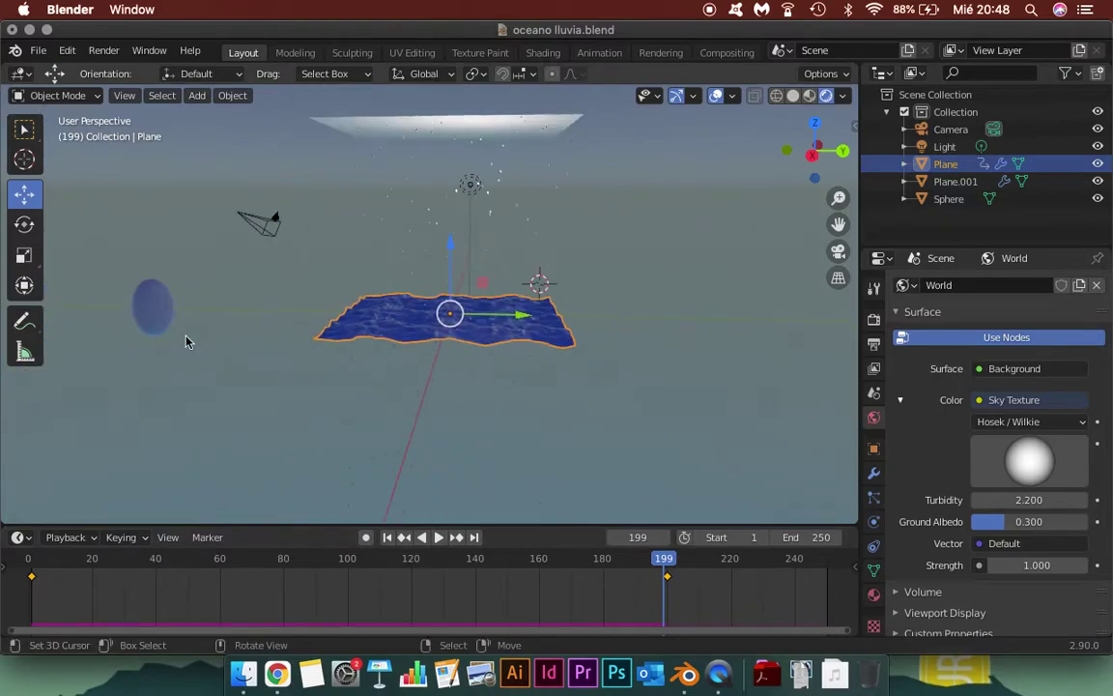
# - Lower the Plane.001 rain particles' render Scale from 0.030 to 0.010
pyautogui.click(137, 311)
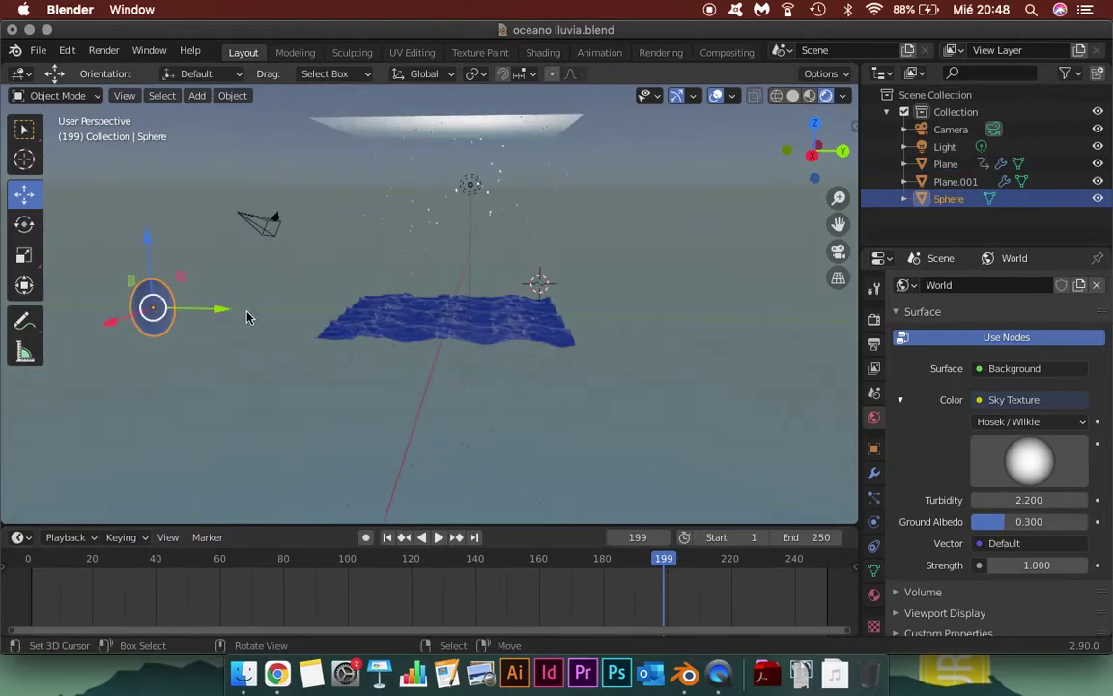
pyautogui.click(874, 499)
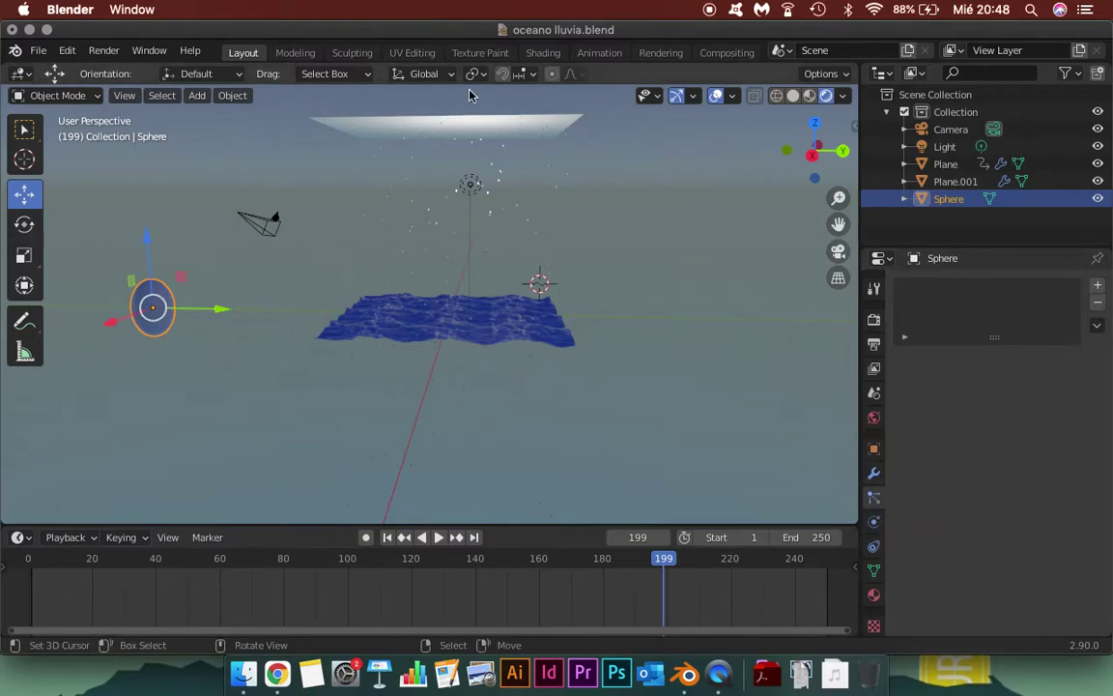
pyautogui.click(473, 126)
pyautogui.scroll(-3, 1043, 536)
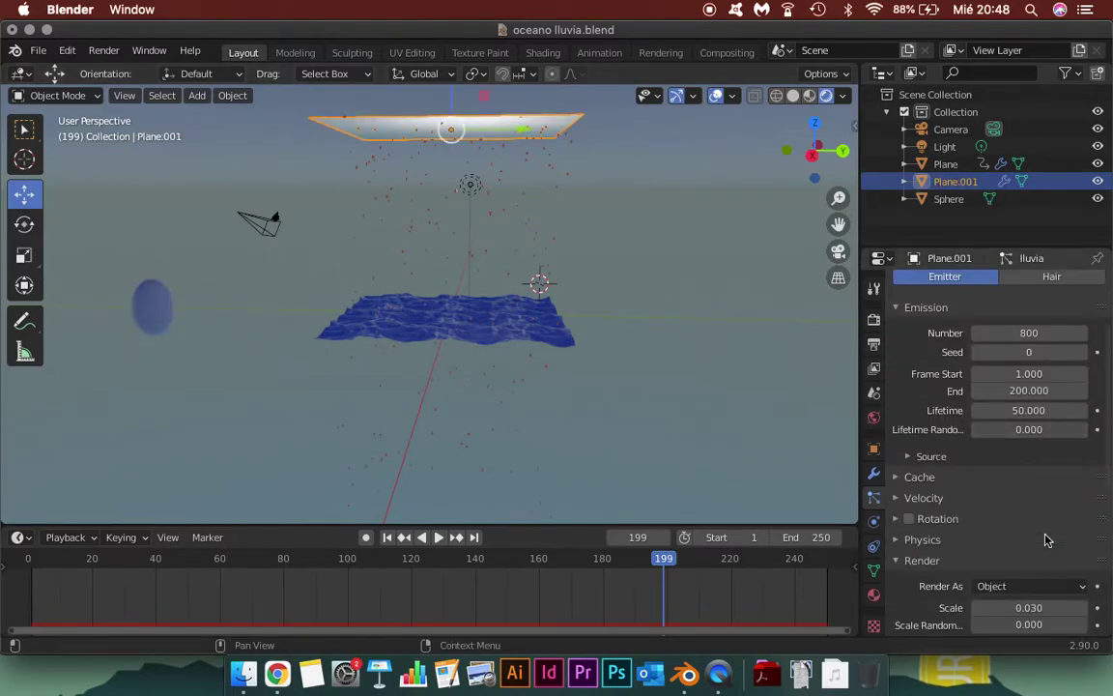
pyautogui.scroll(-3, 998, 567)
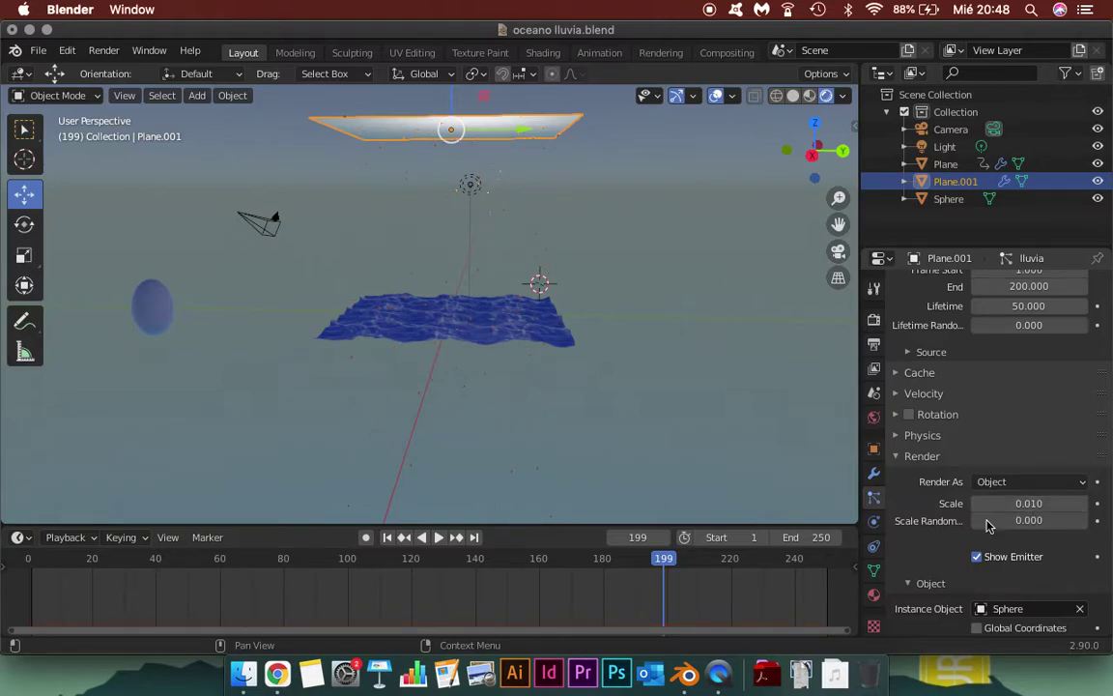
pyautogui.scroll(2, 466, 343)
pyautogui.scroll(3, 467, 343)
pyautogui.scroll(3, 435, 387)
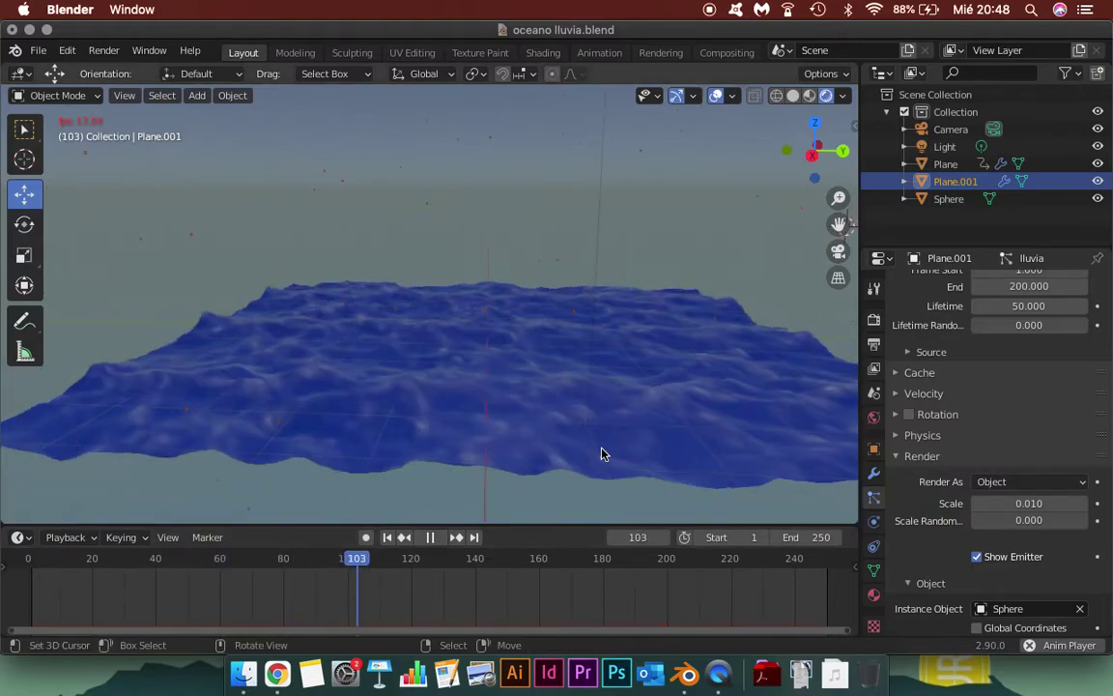
# - Try an ocean Choppiness of 0.50, then undo back to 1.00
pyautogui.click(565, 438)
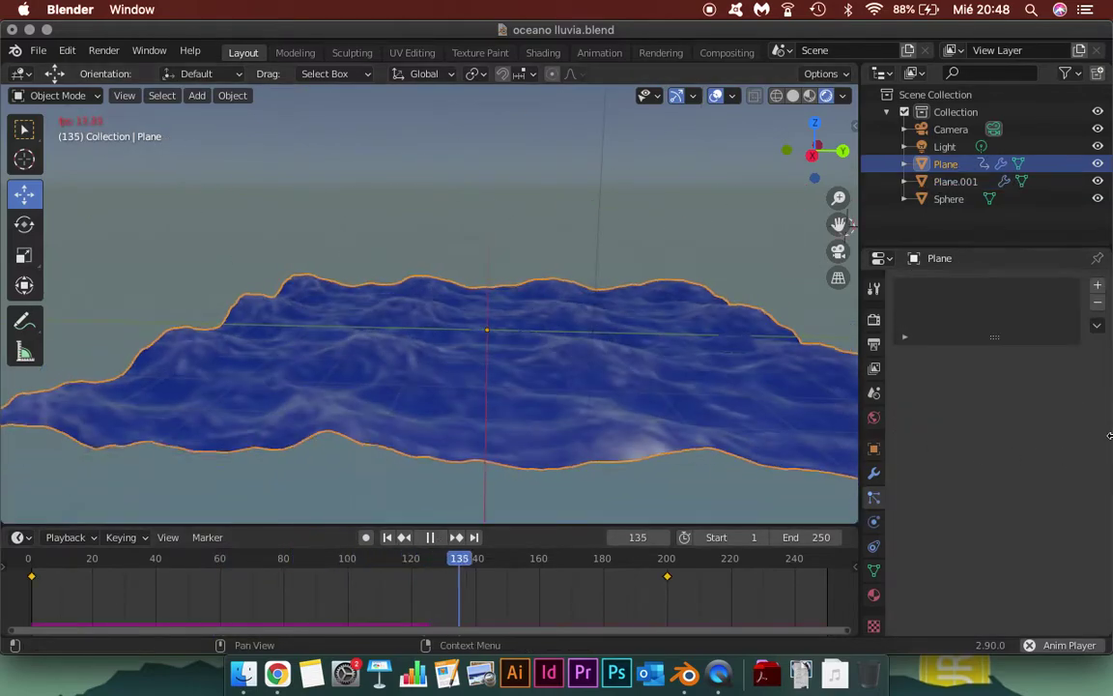
pyautogui.click(874, 473)
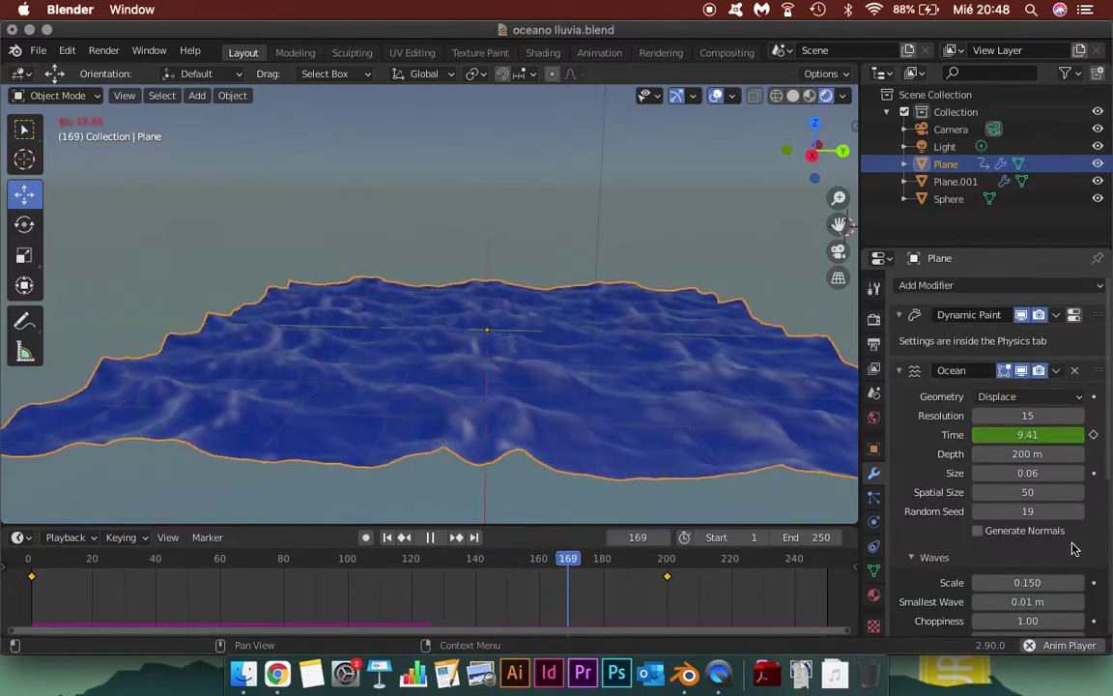
pyautogui.scroll(-2, 1004, 530)
pyautogui.scroll(-2, 1004, 512)
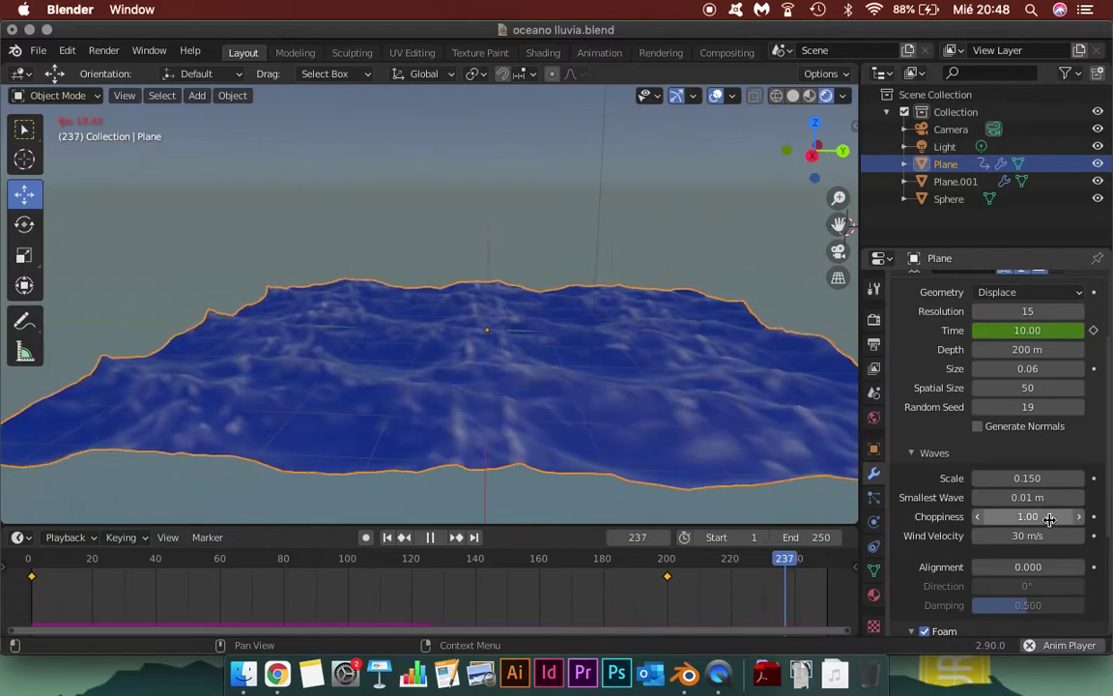
pyautogui.click(1078, 514)
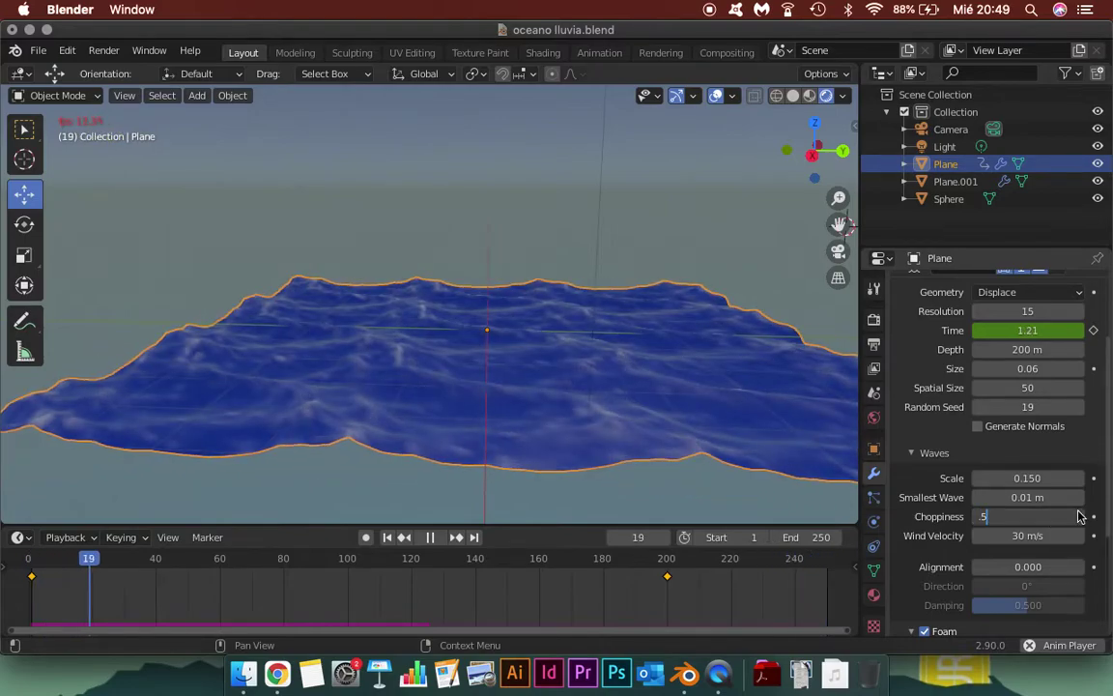
pyautogui.press('Return')
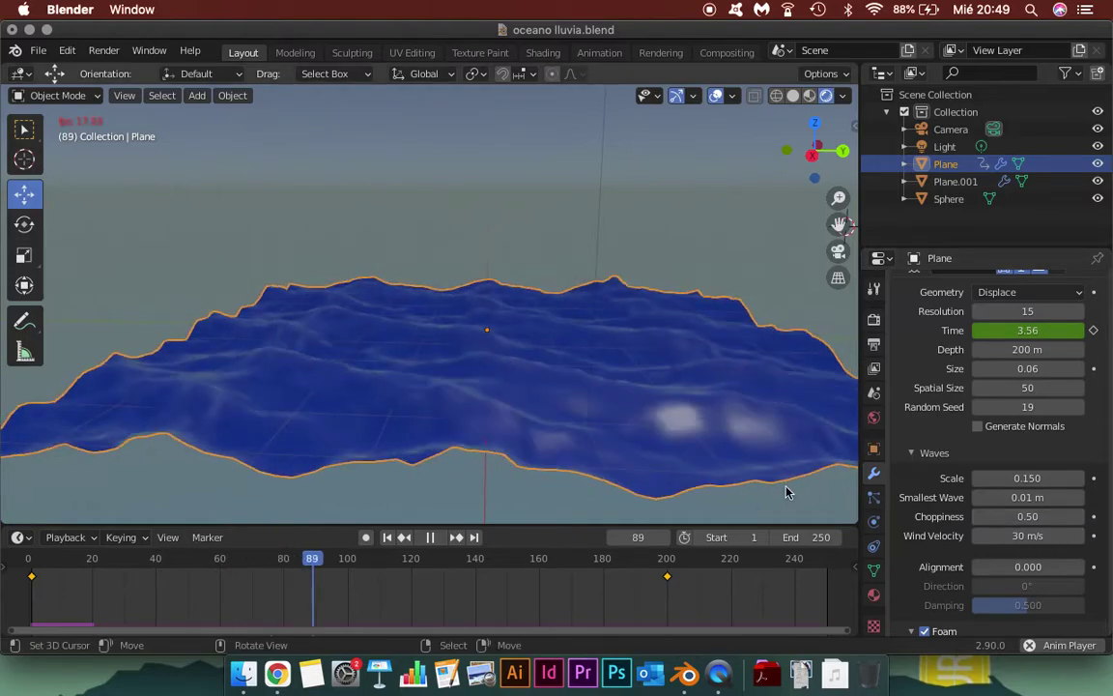
pyautogui.hotkey('ctrl', 'z')
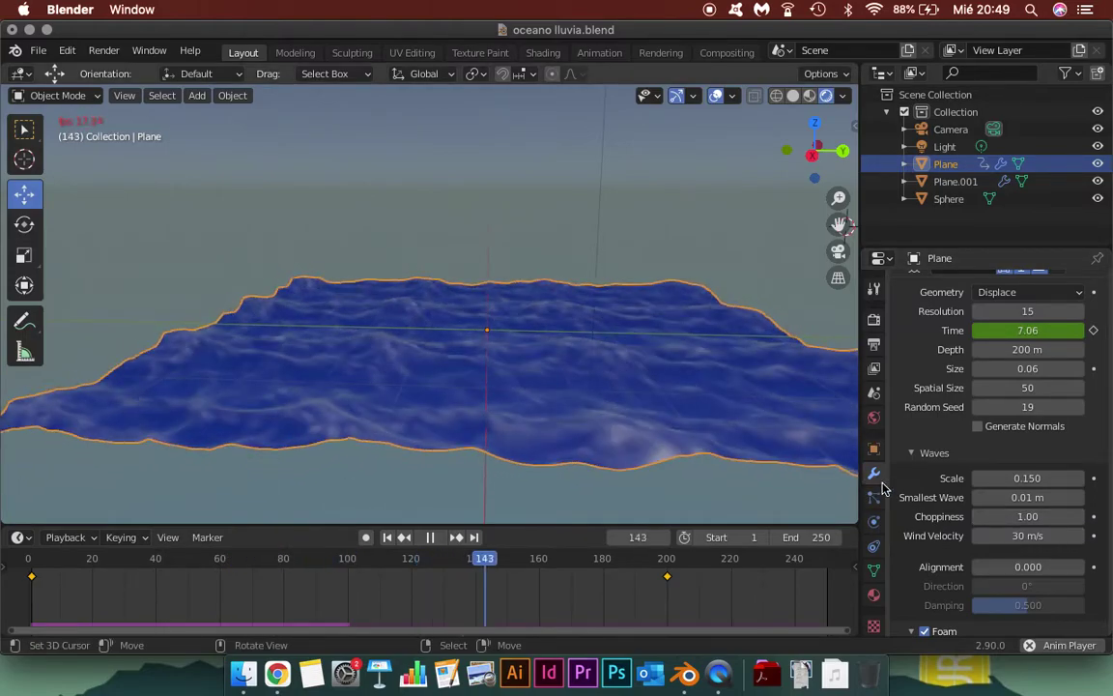
# - Change the ocean wave Size from 0.06 to 0.08
pyautogui.click(1035, 369)
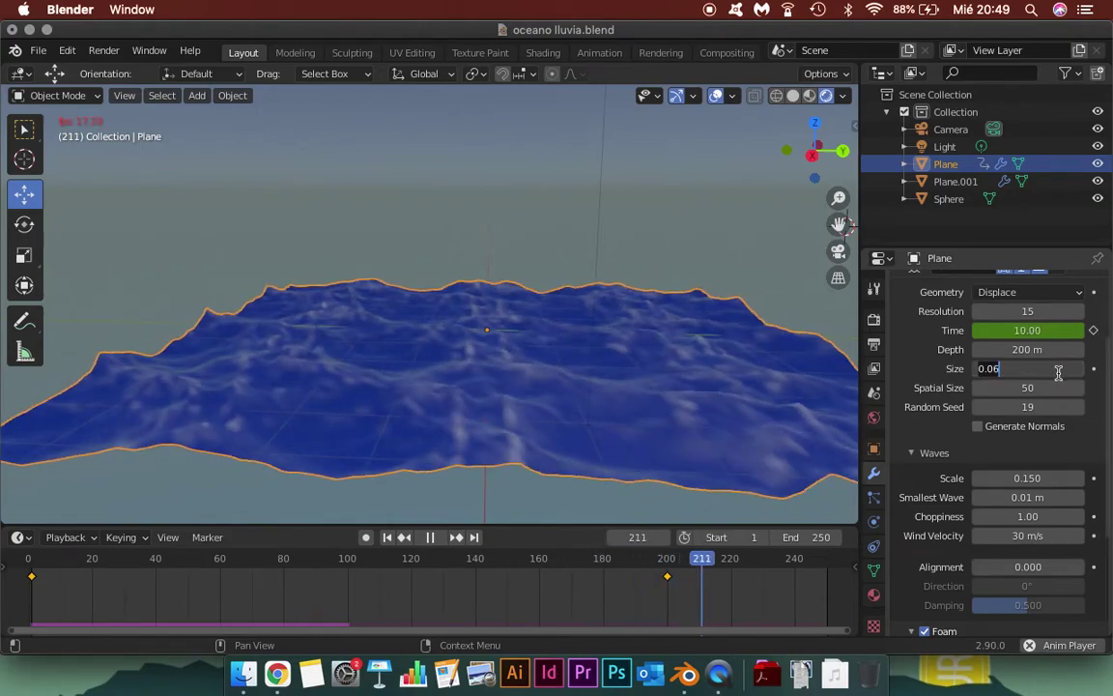
pyautogui.press('BackSpace')
pyautogui.write('8')
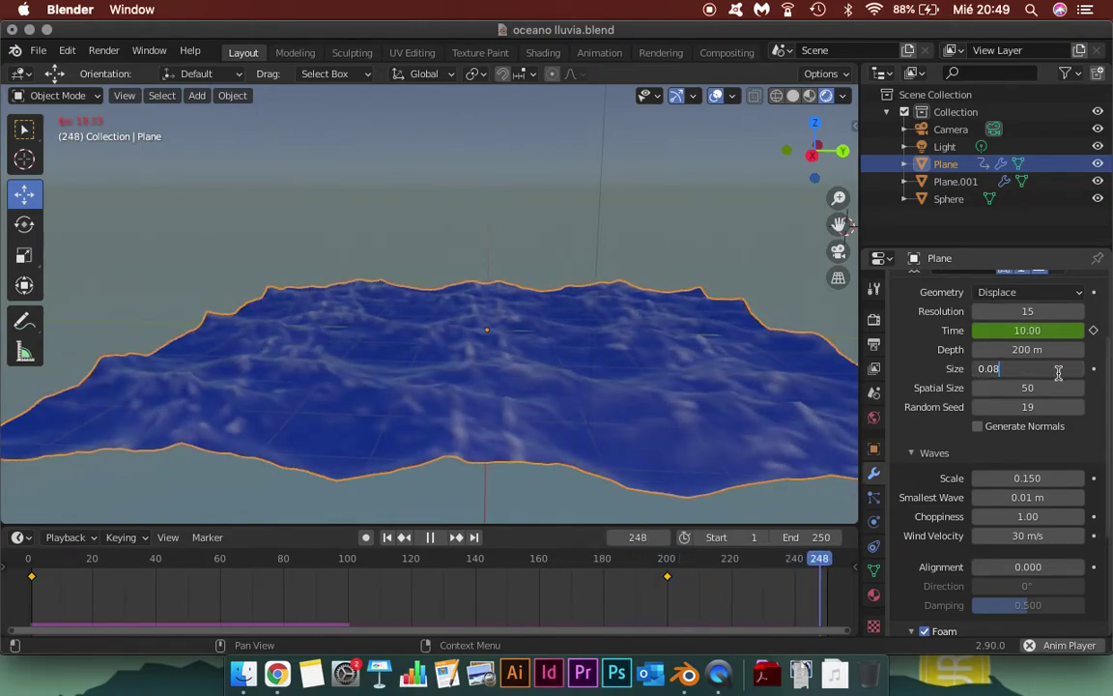
pyautogui.press('Return')
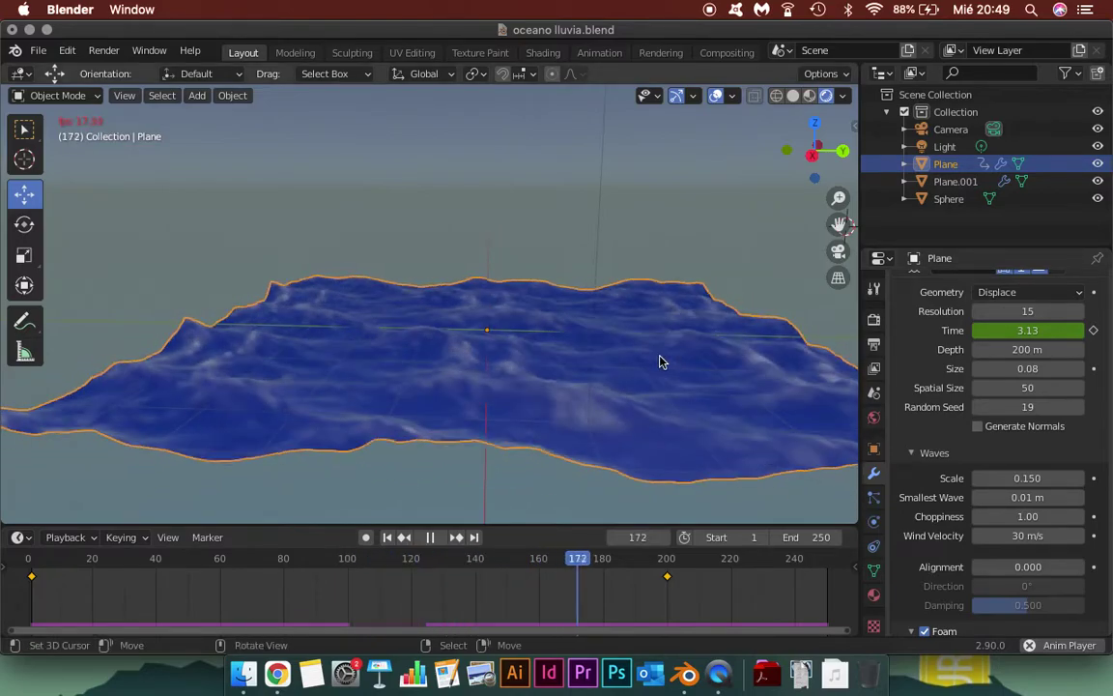
# - Jump back near the animation start and zoom the viewport in and out
pyautogui.scroll(3, 660, 362)
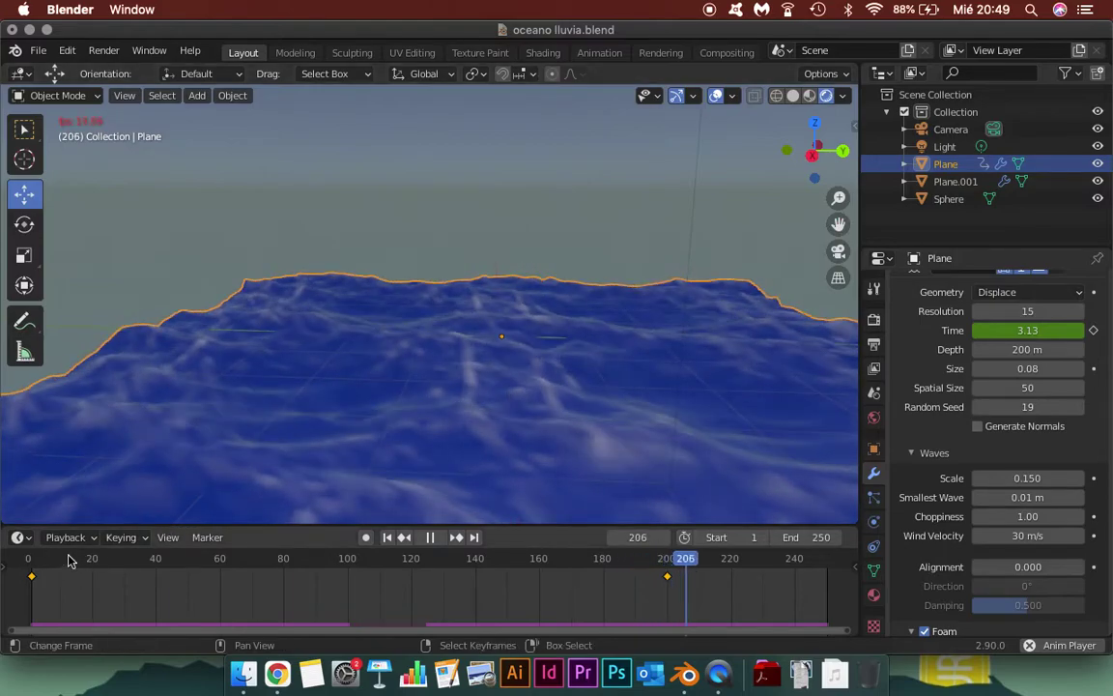
pyautogui.click(69, 560)
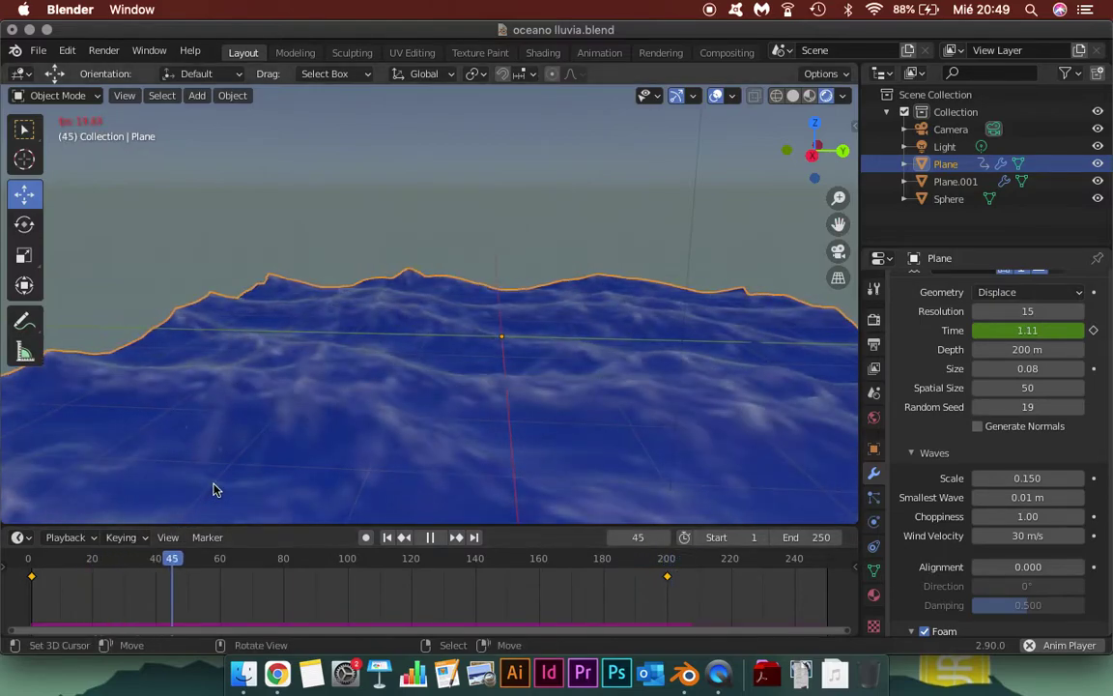
pyautogui.scroll(-5, 214, 490)
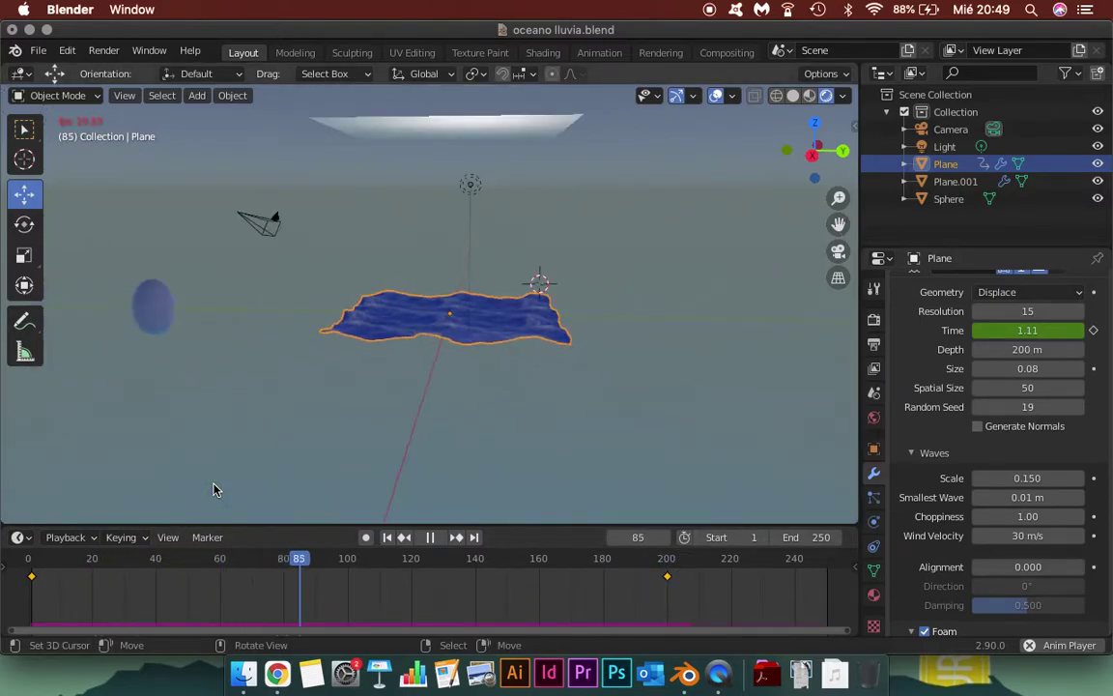
pyautogui.scroll(3, 266, 478)
pyautogui.scroll(3, 377, 459)
pyautogui.scroll(2, 512, 465)
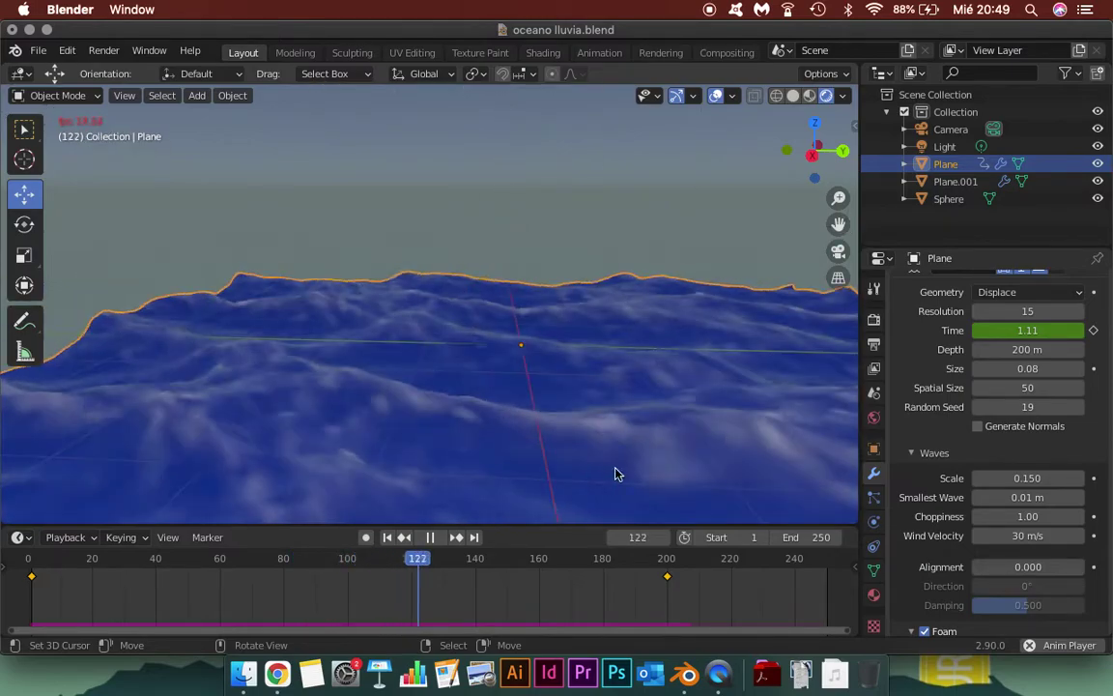
pyautogui.scroll(-3, 683, 452)
pyautogui.scroll(-3, 670, 425)
pyautogui.scroll(-2, 666, 380)
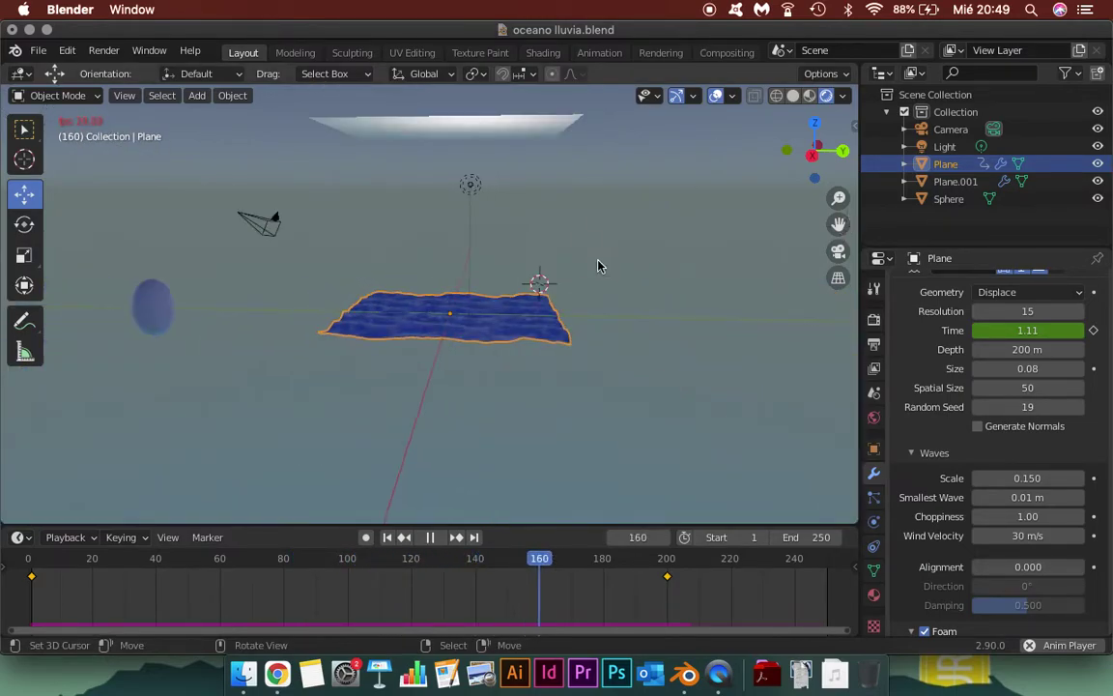
# - Show Plane.001's lluvia particle settings and pause playback at frame 142
pyautogui.click(546, 130)
pyautogui.click(874, 496)
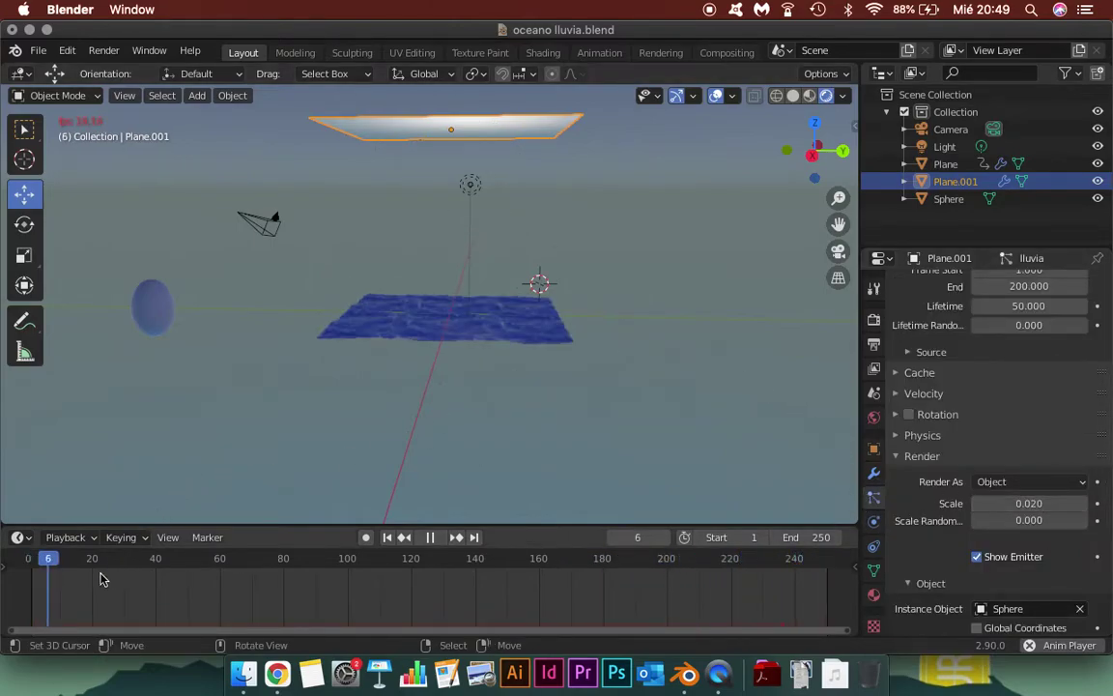
pyautogui.scroll(3, 497, 243)
pyautogui.scroll(3, 512, 298)
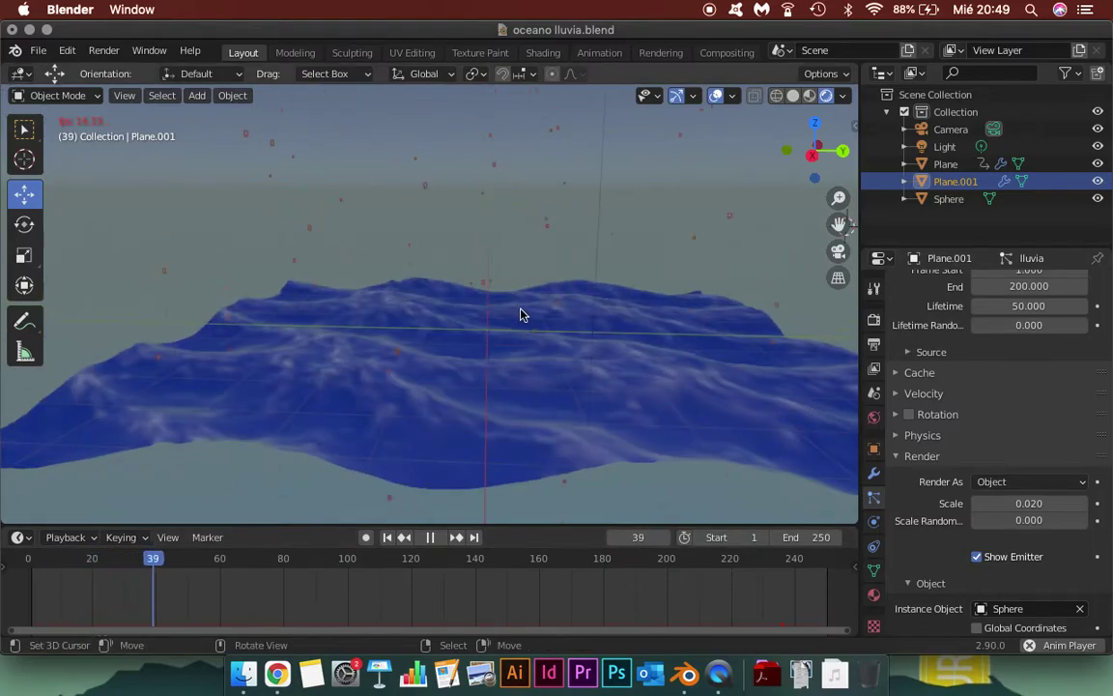
pyautogui.scroll(3, 522, 313)
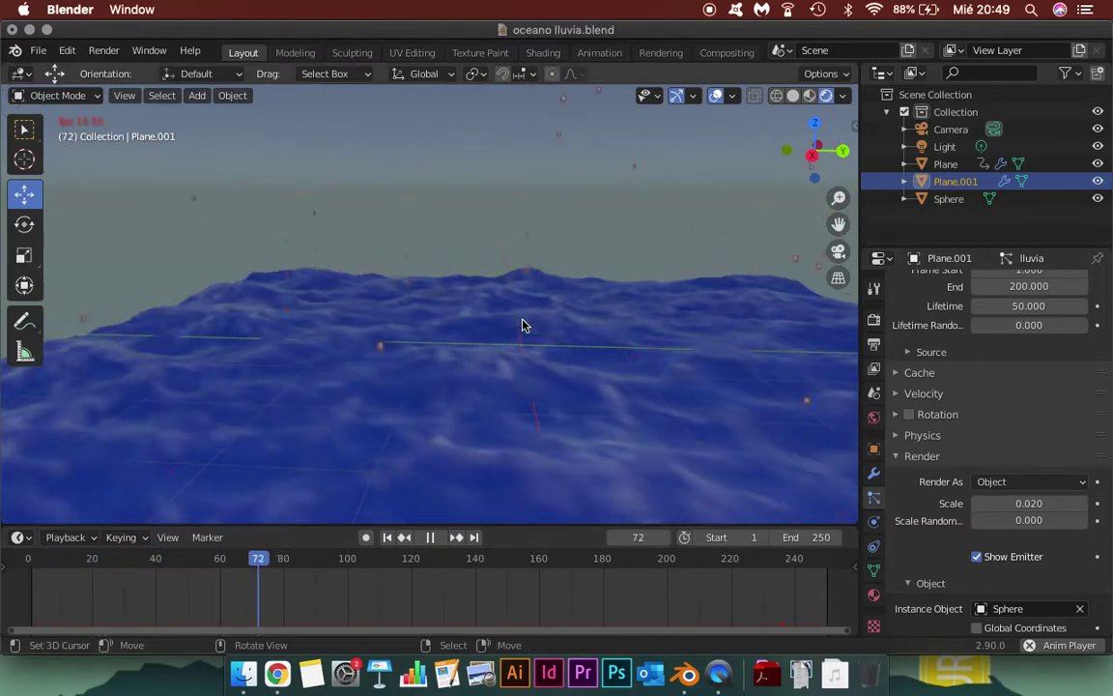
pyautogui.scroll(-3, 522, 326)
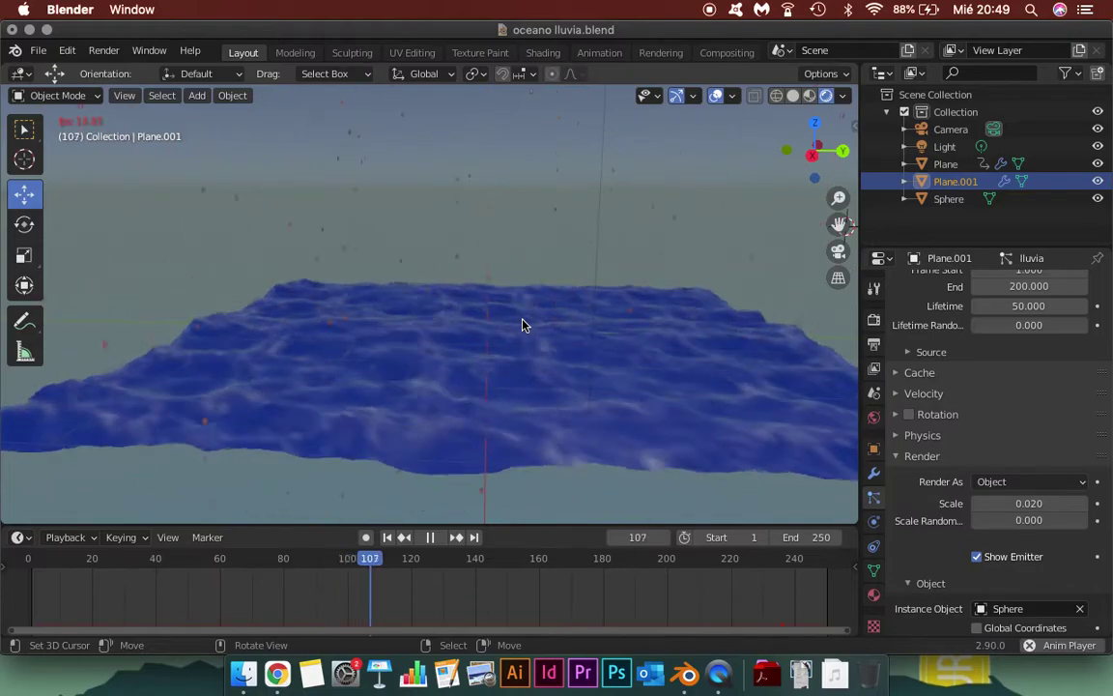
pyautogui.click(430, 537)
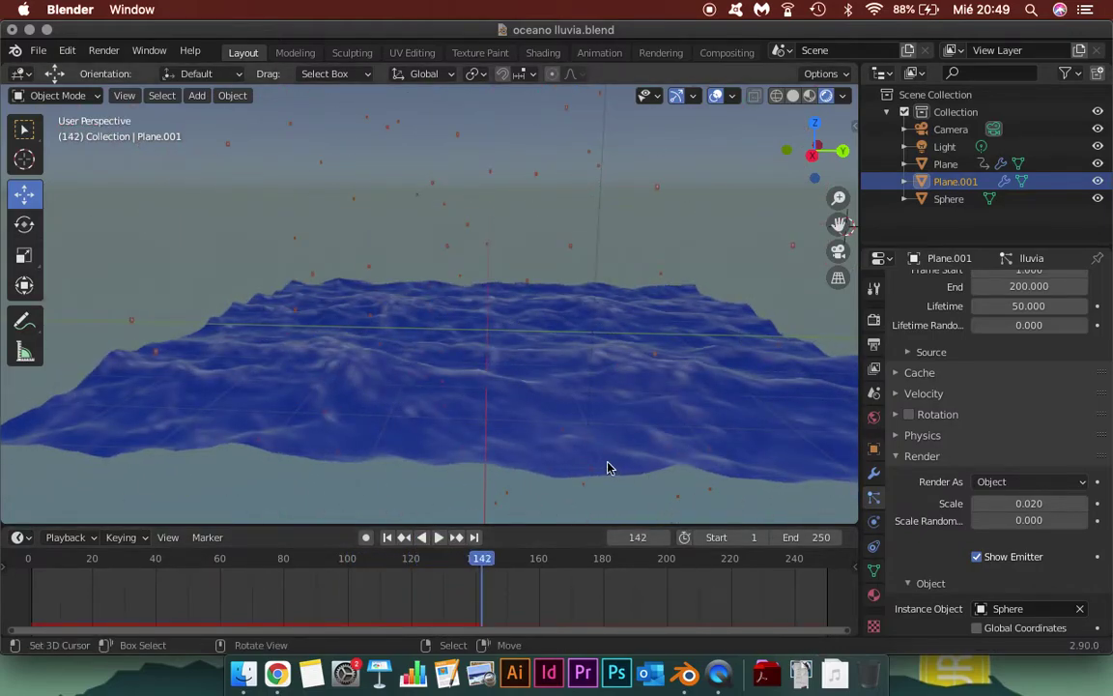
pyautogui.moveTo(608, 353); pyautogui.dragTo(537, 402, button='middle')
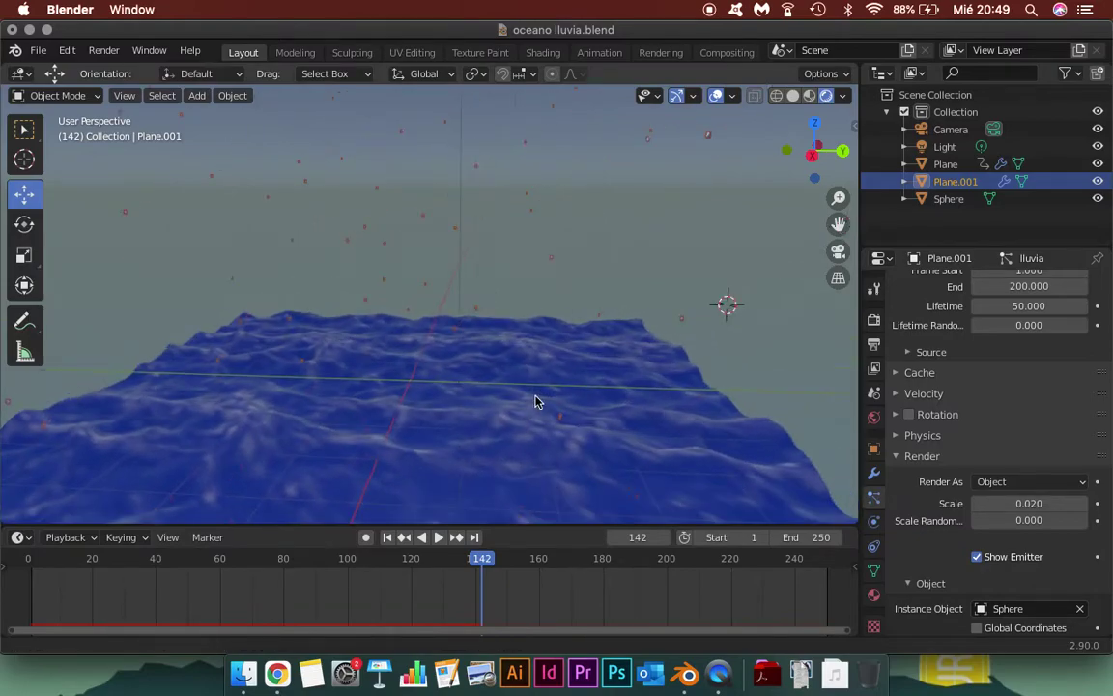
# - View the rainy ocean through the scene camera and show the sidebar
pyautogui.press('KP_0')
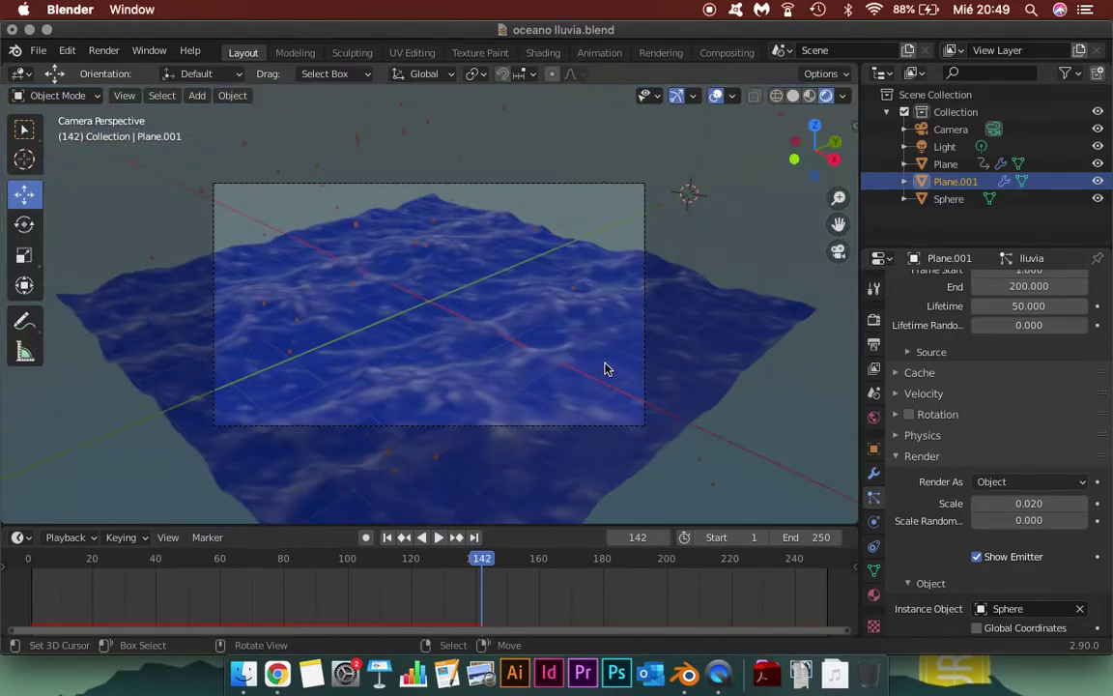
pyautogui.moveTo(473, 346); pyautogui.dragTo(449, 333, button='middle')
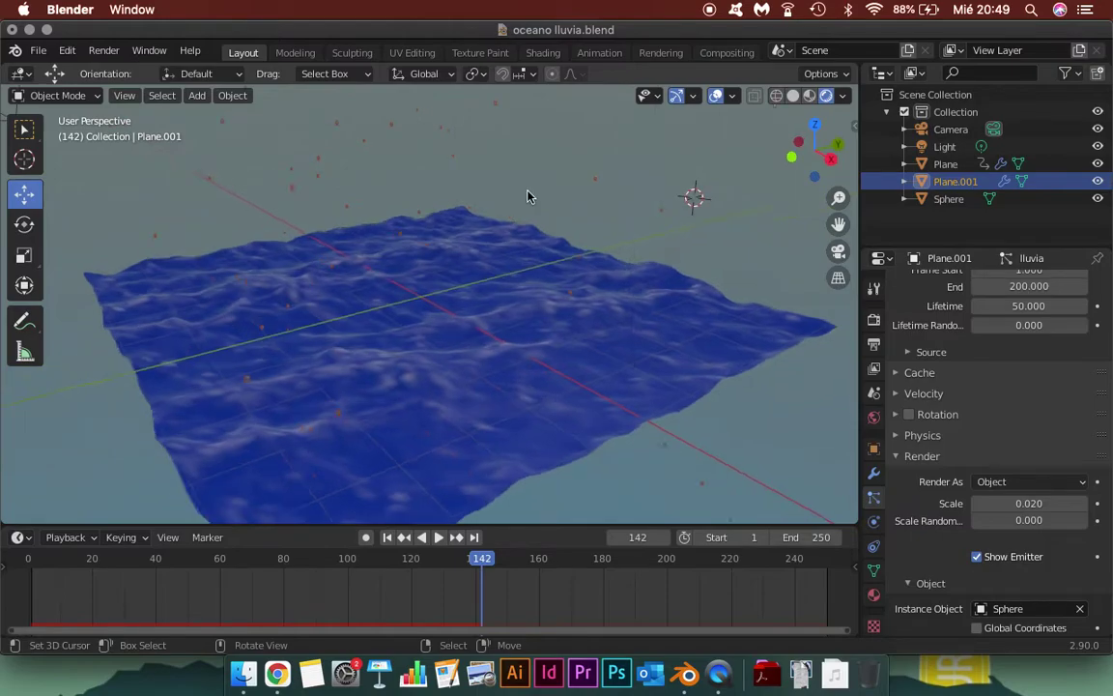
pyautogui.press('KP_0')
pyautogui.scroll(2, 512, 261)
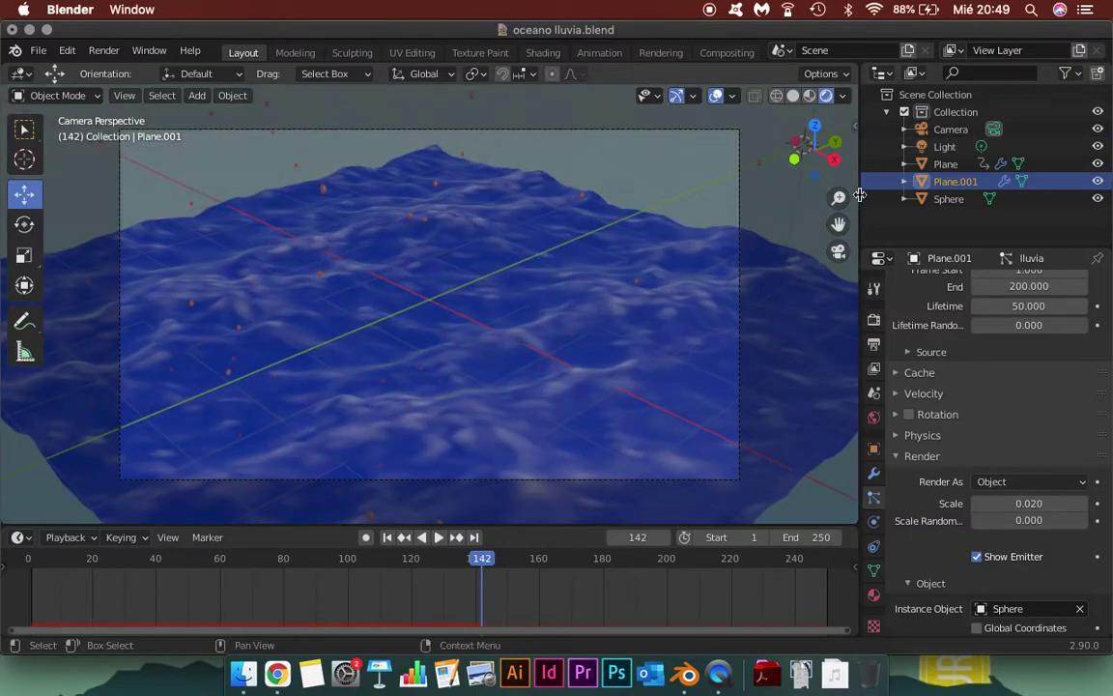
pyautogui.click(857, 121)
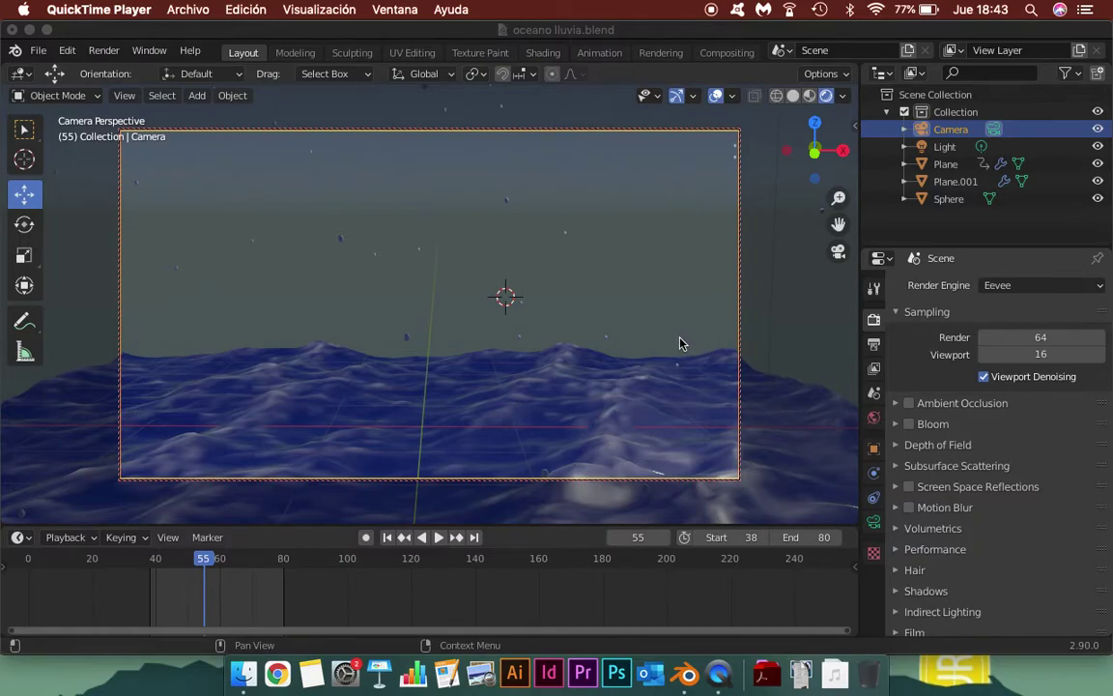
# - Set the animation end frame to 200, show the World sky settings, and replay from the first frame
pyautogui.click(776, 557)
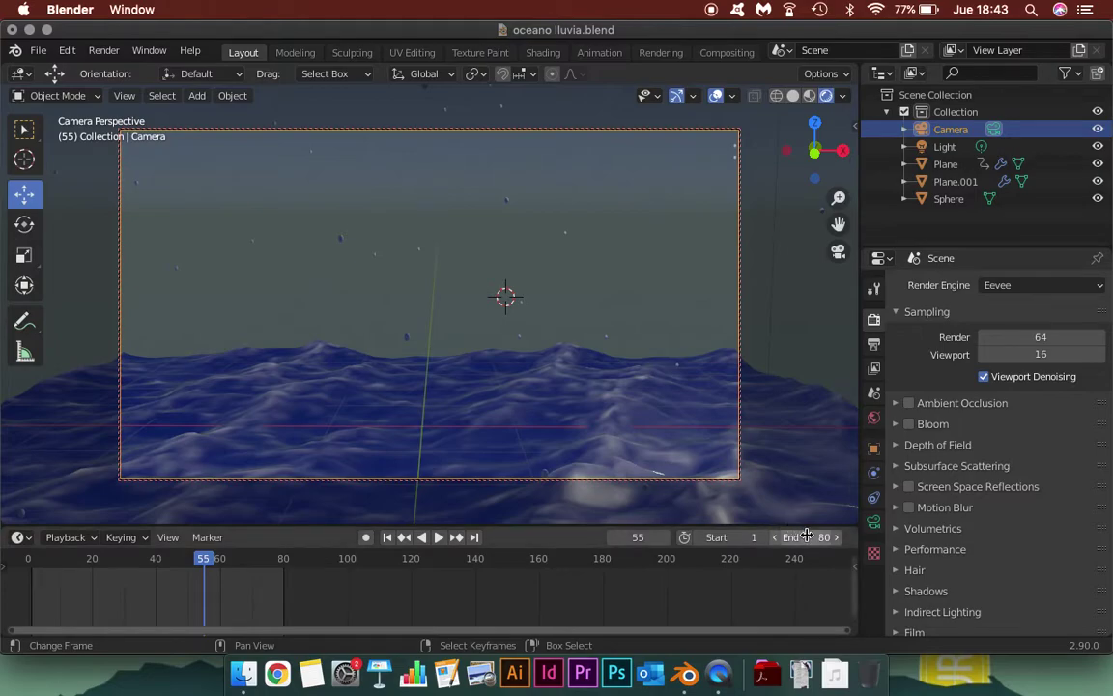
pyautogui.write('200')
pyautogui.press('Return')
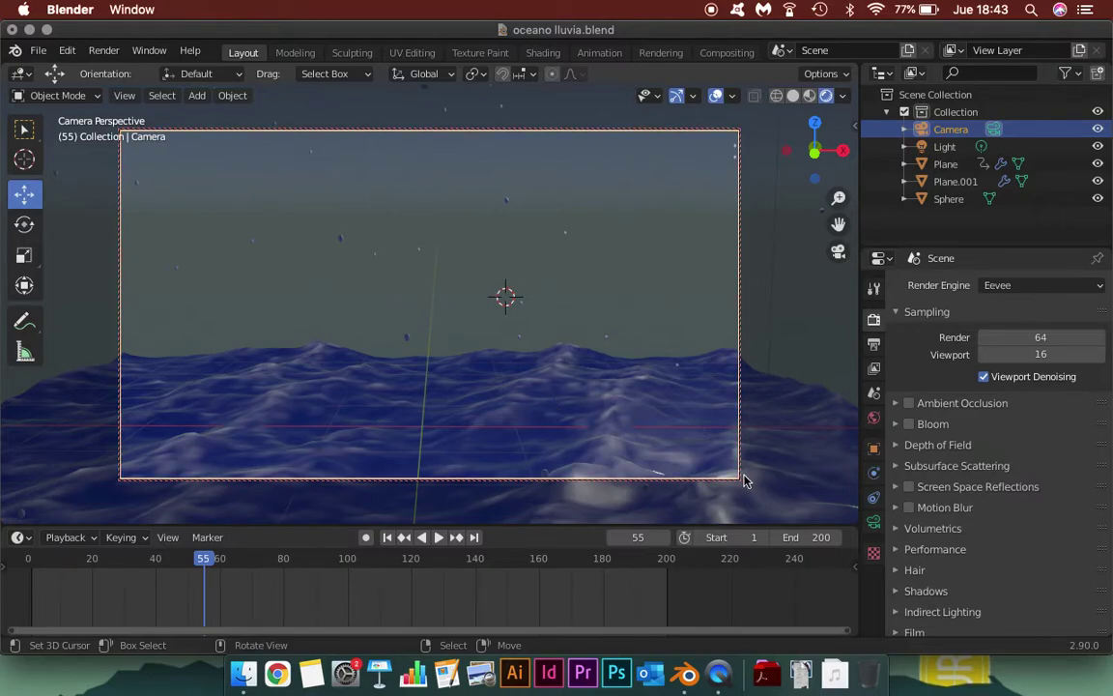
pyautogui.click(874, 417)
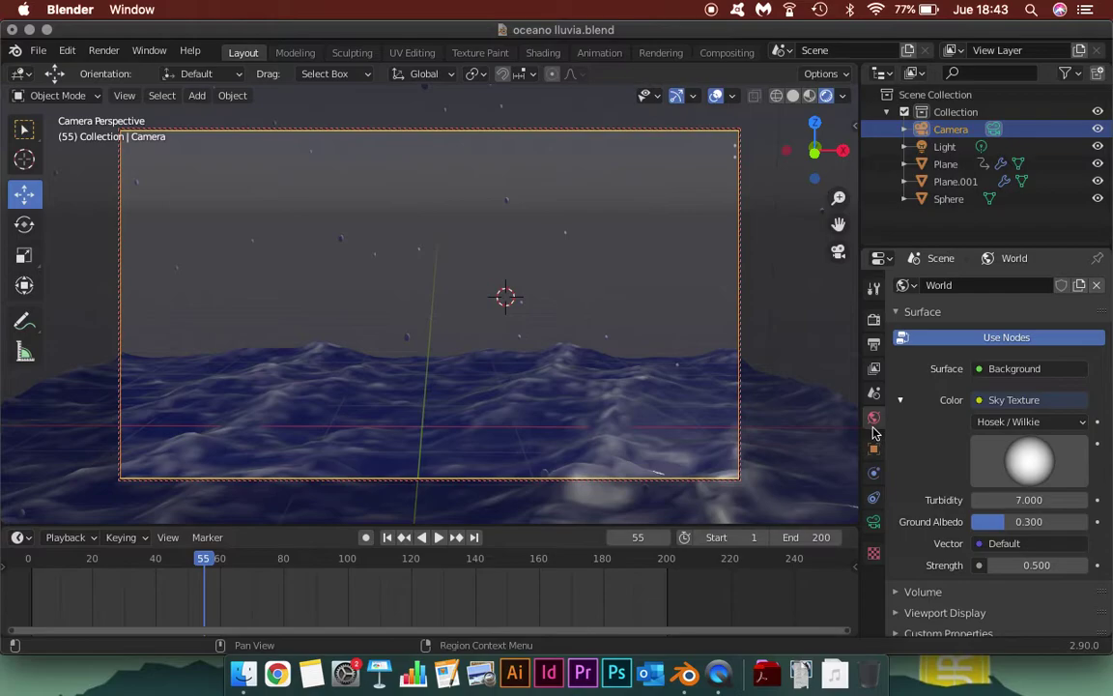
pyautogui.click(16, 570)
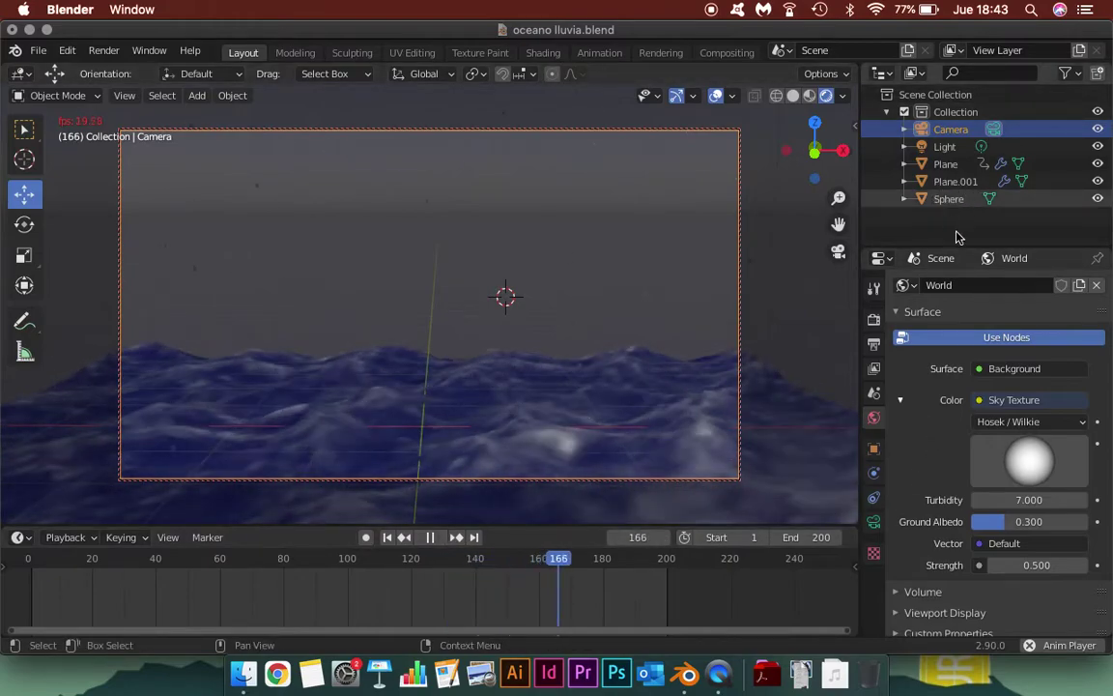
# - Select the Sphere and set its material base colour to white (R, G, B 1.0)
pyautogui.click(948, 199)
pyautogui.click(874, 474)
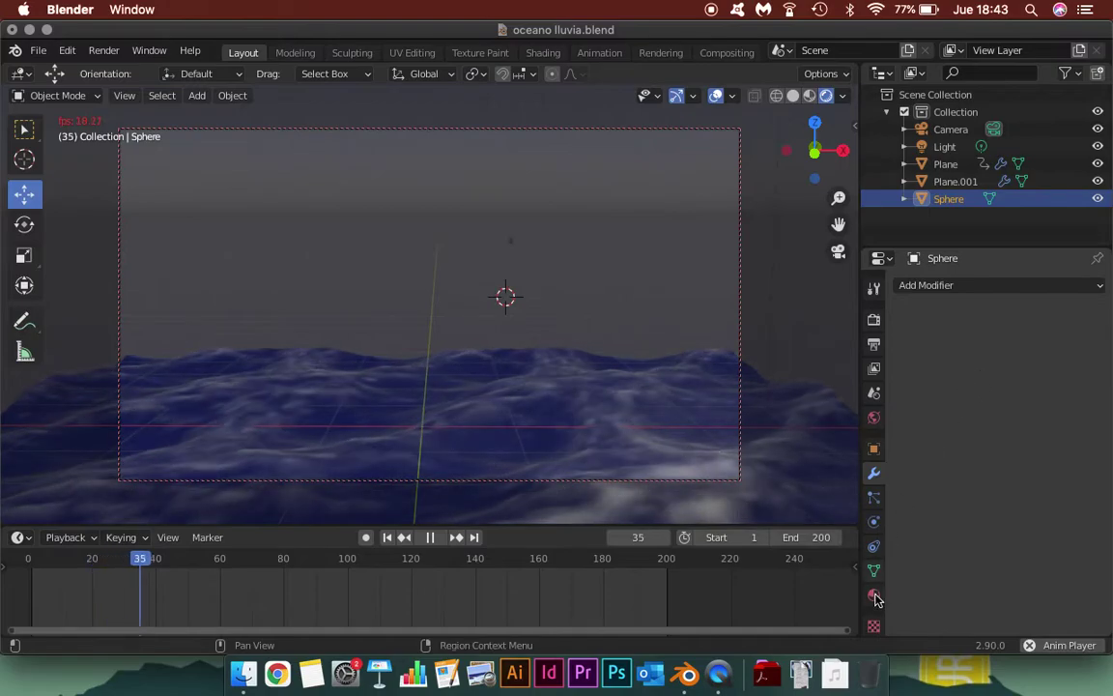
pyautogui.click(874, 597)
pyautogui.click(1022, 538)
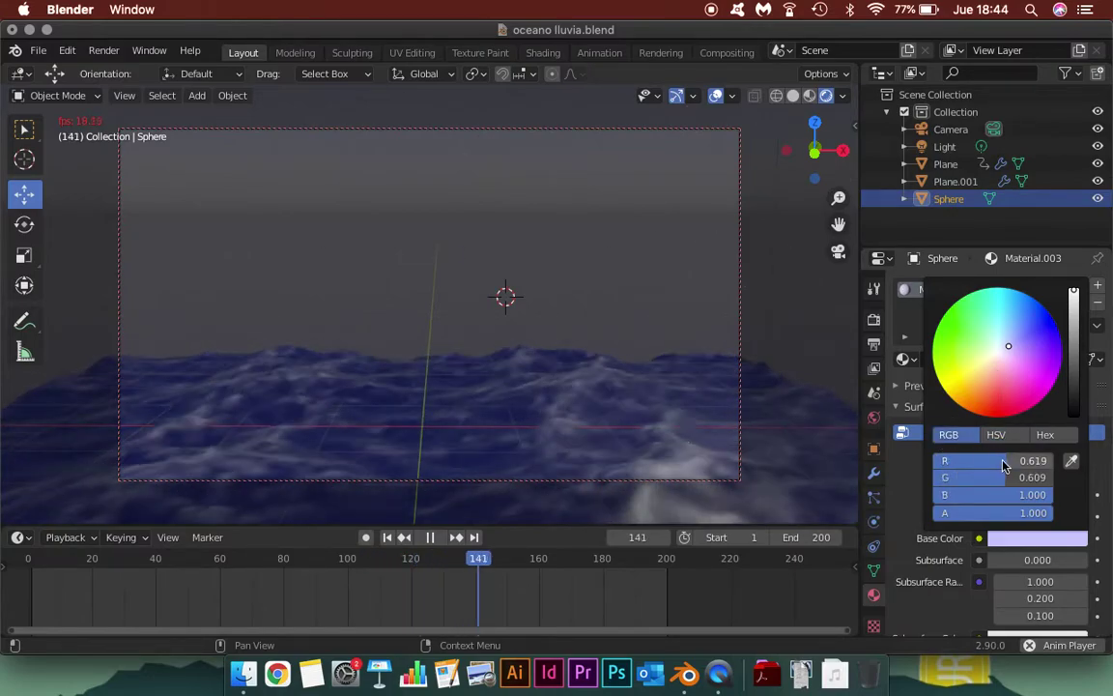
pyautogui.moveTo(1031, 461); pyautogui.dragTo(1055, 461)
pyautogui.click(1056, 477)
pyautogui.press('Return')
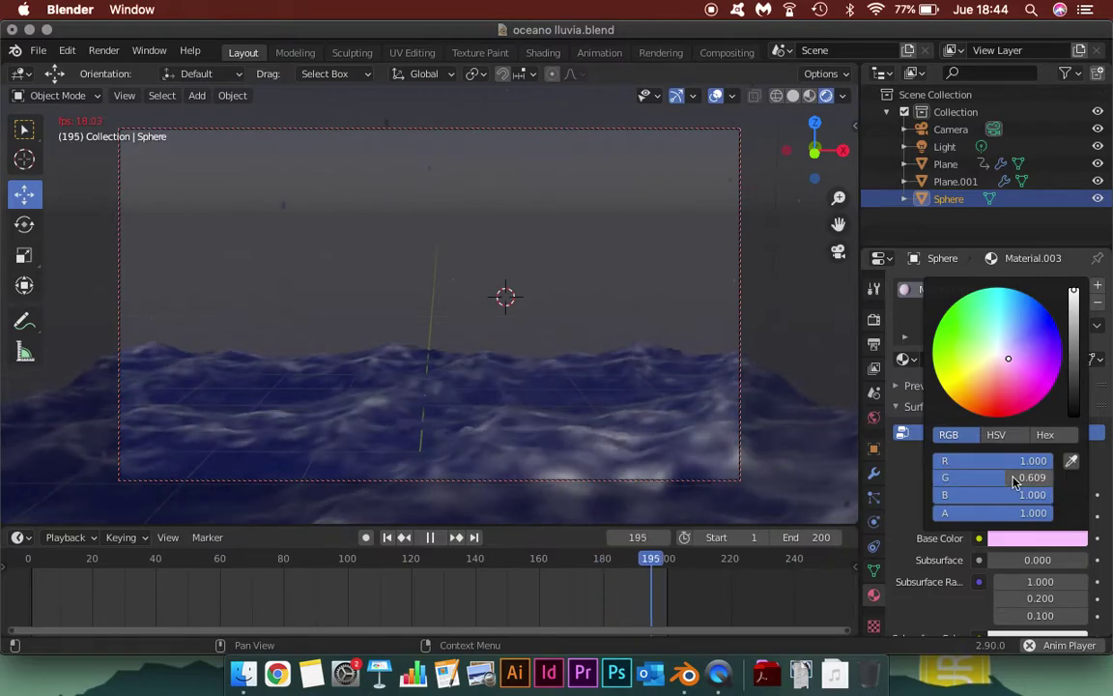
pyautogui.click(997, 358)
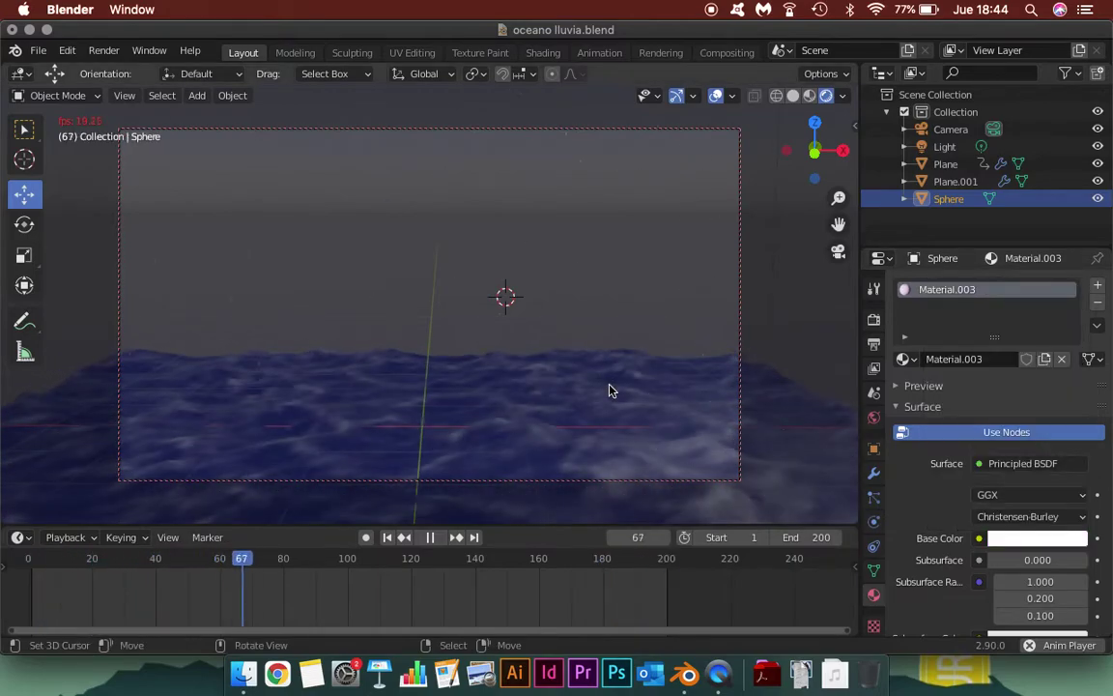
pyautogui.click(875, 473)
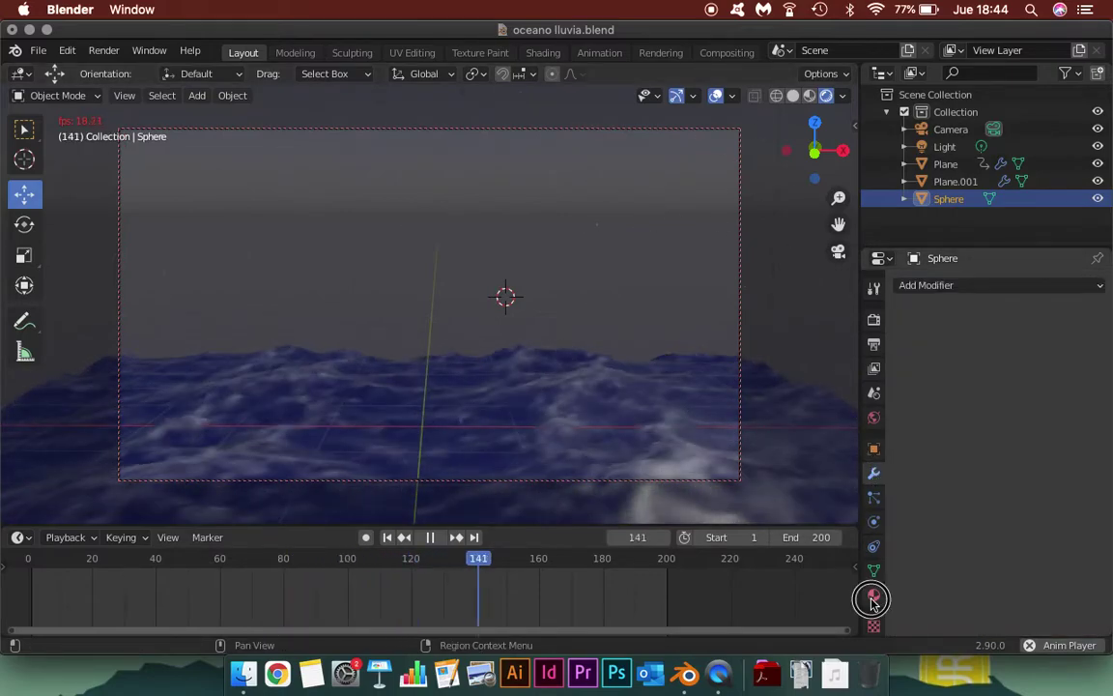
# - Set the sphere material's Emission colour to dark grey, about 0.099
pyautogui.click(873, 594)
pyautogui.scroll(-3, 884, 537)
pyautogui.scroll(-3, 903, 533)
pyautogui.scroll(-4, 923, 530)
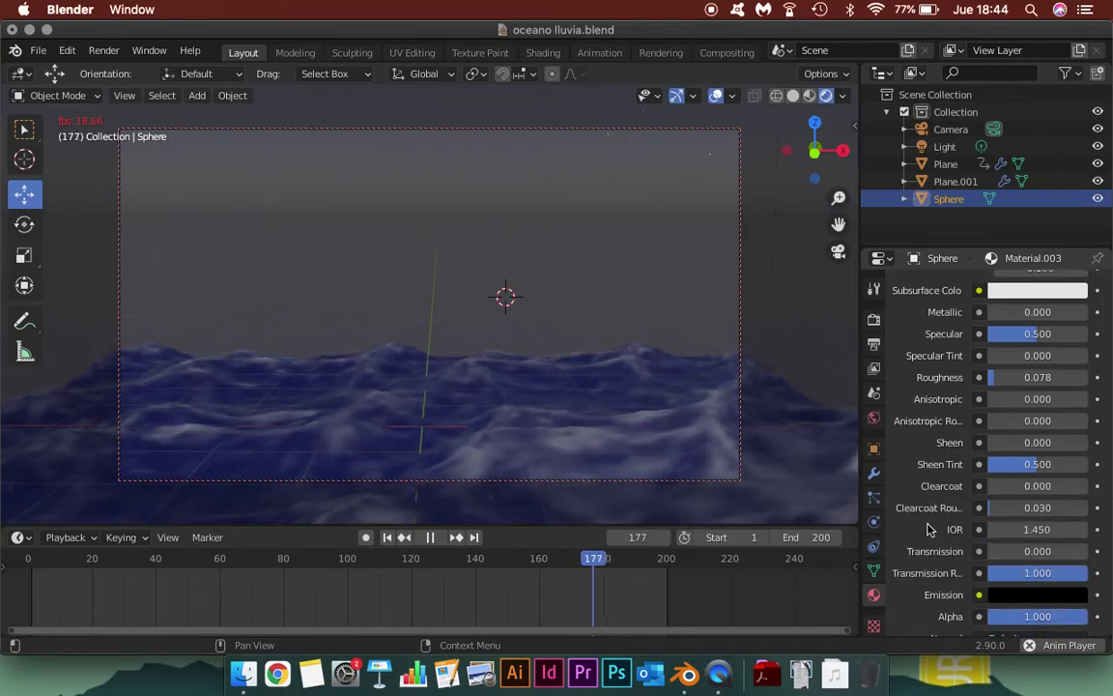
pyautogui.scroll(1, 928, 529)
pyautogui.scroll(2, 928, 529)
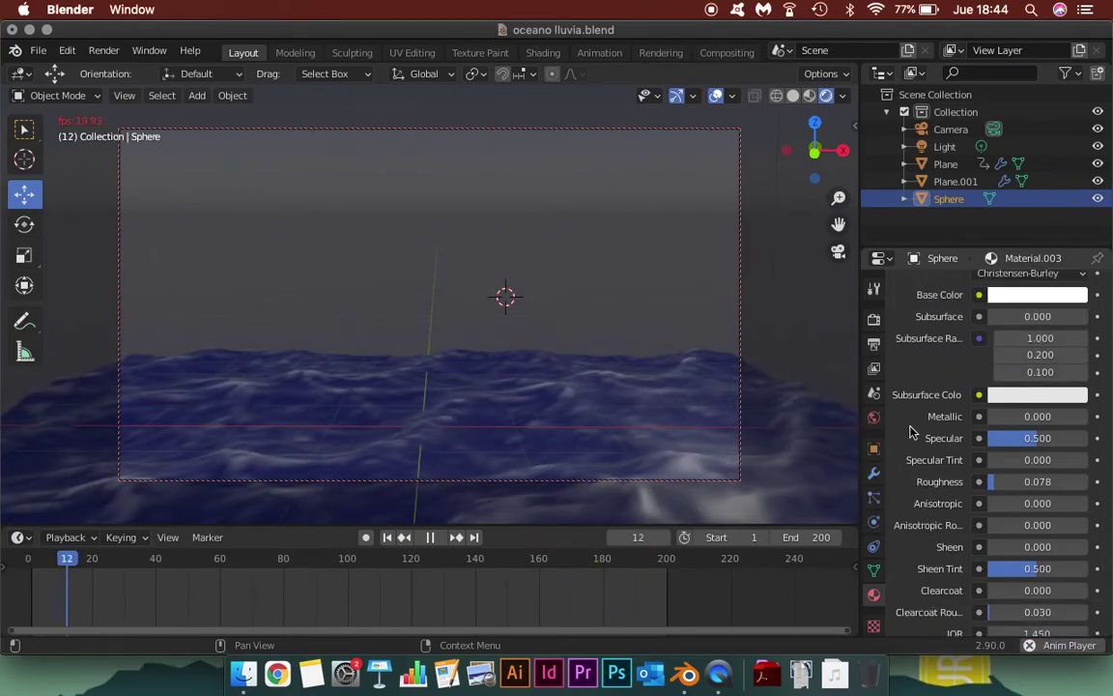
pyautogui.scroll(-4, 951, 473)
pyautogui.scroll(-3, 947, 472)
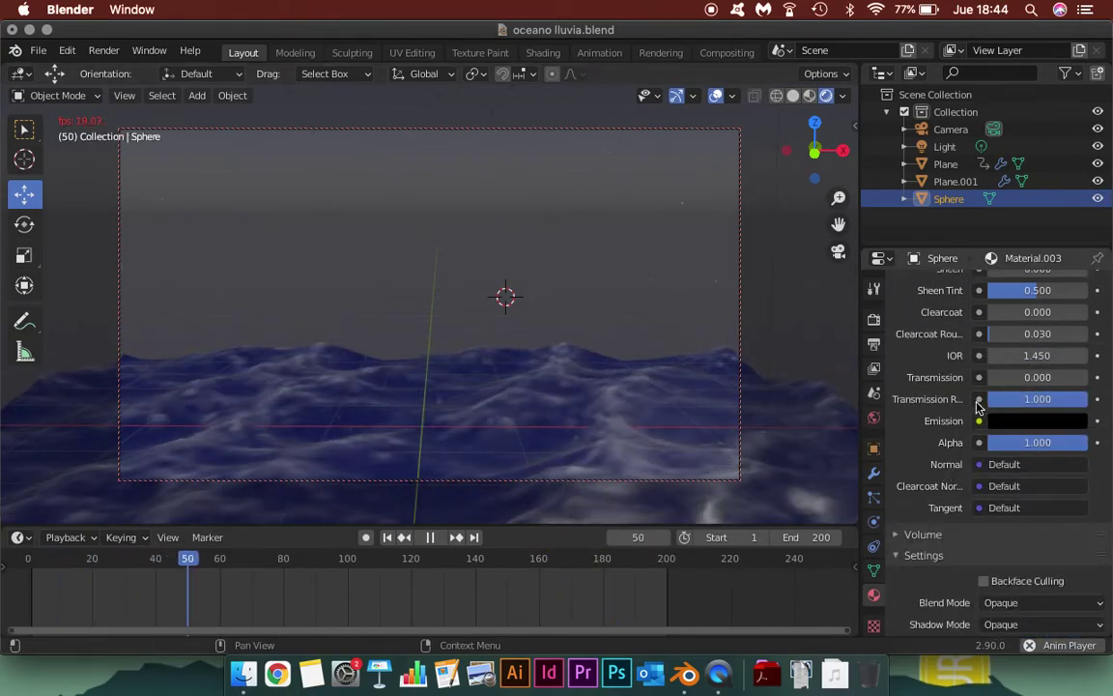
pyautogui.click(1026, 423)
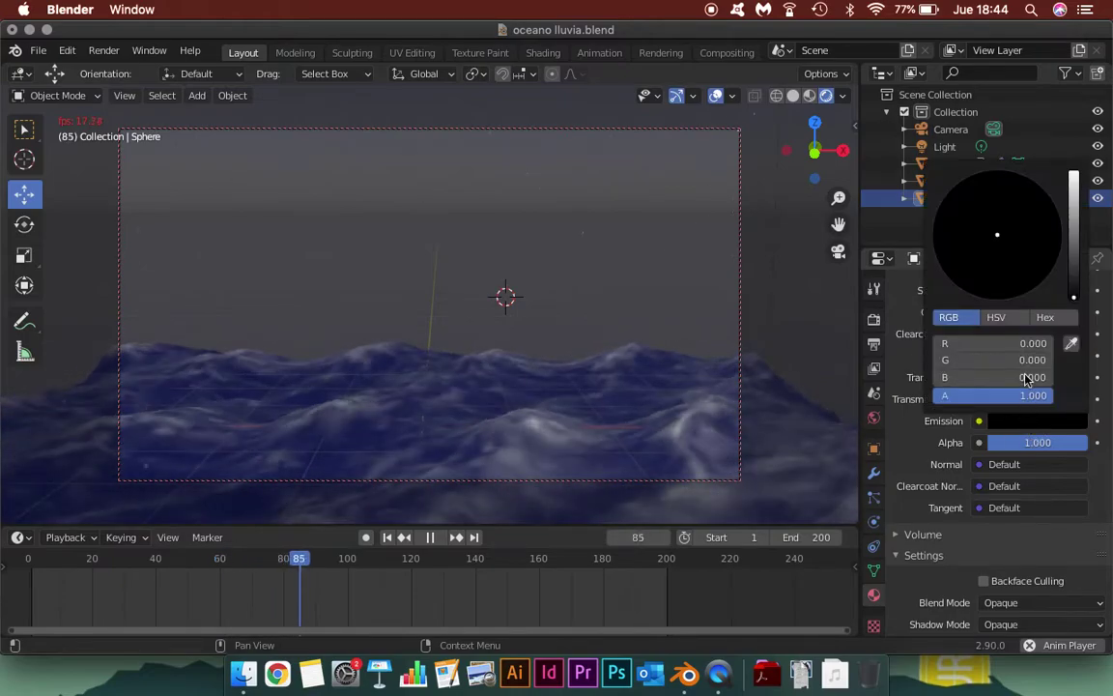
pyautogui.scroll(7, 997, 233)
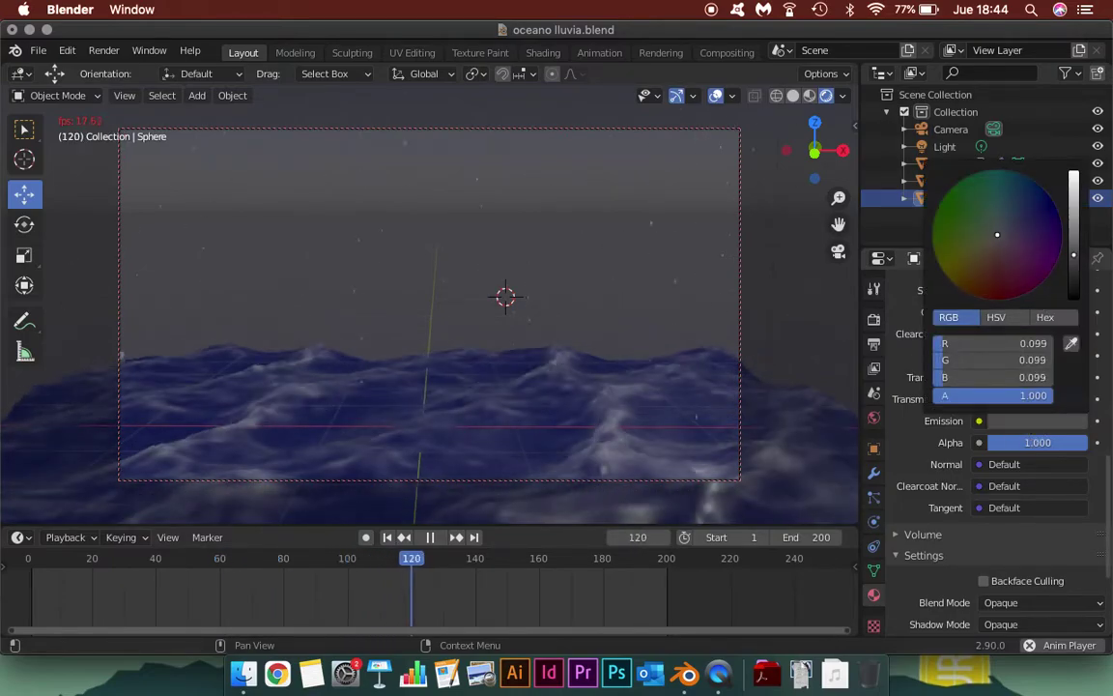
pyautogui.scroll(5, 997, 234)
pyautogui.scroll(5, 997, 234)
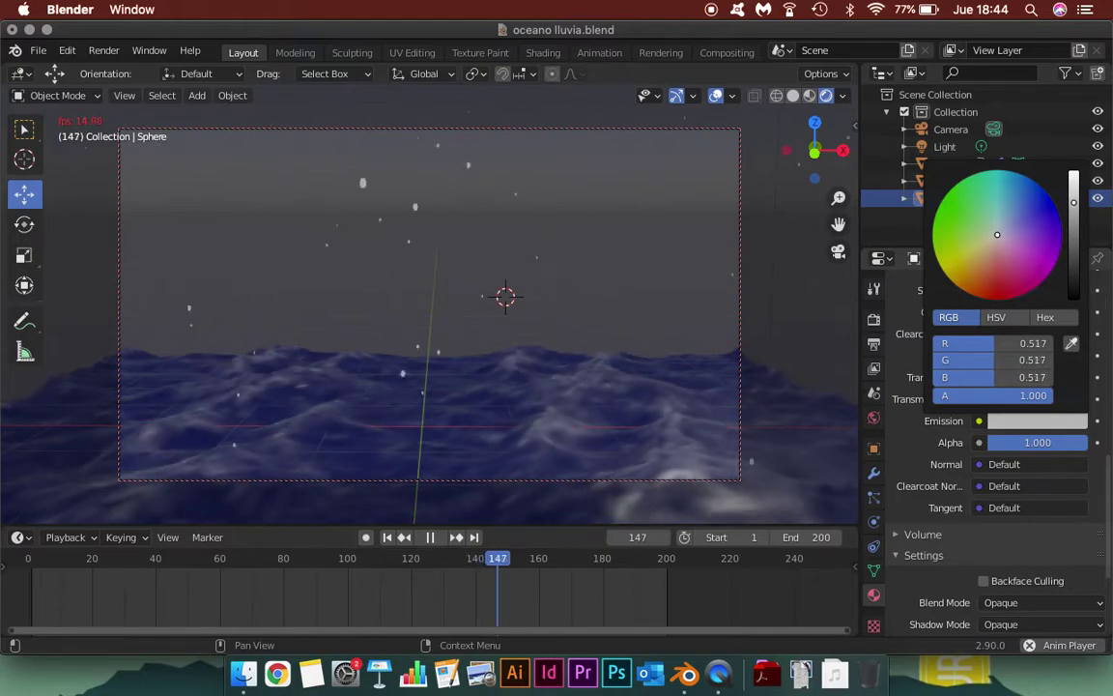
pyautogui.scroll(-4, 997, 234)
pyautogui.scroll(-2, 997, 234)
pyautogui.scroll(10, 997, 234)
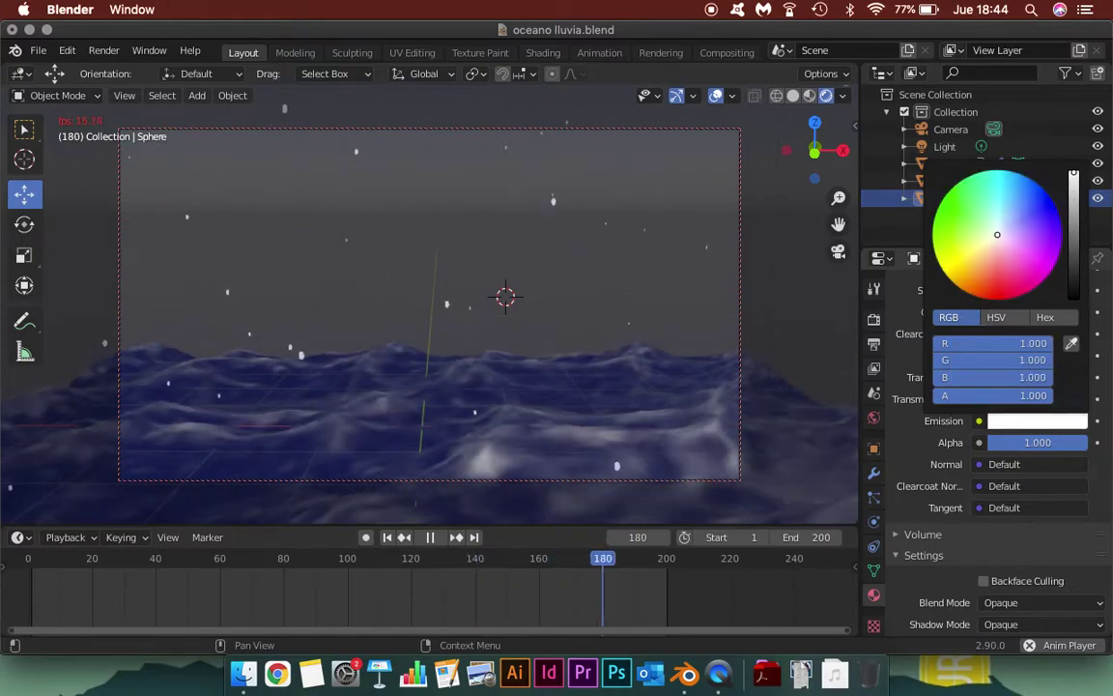
pyautogui.scroll(-10, 996, 234)
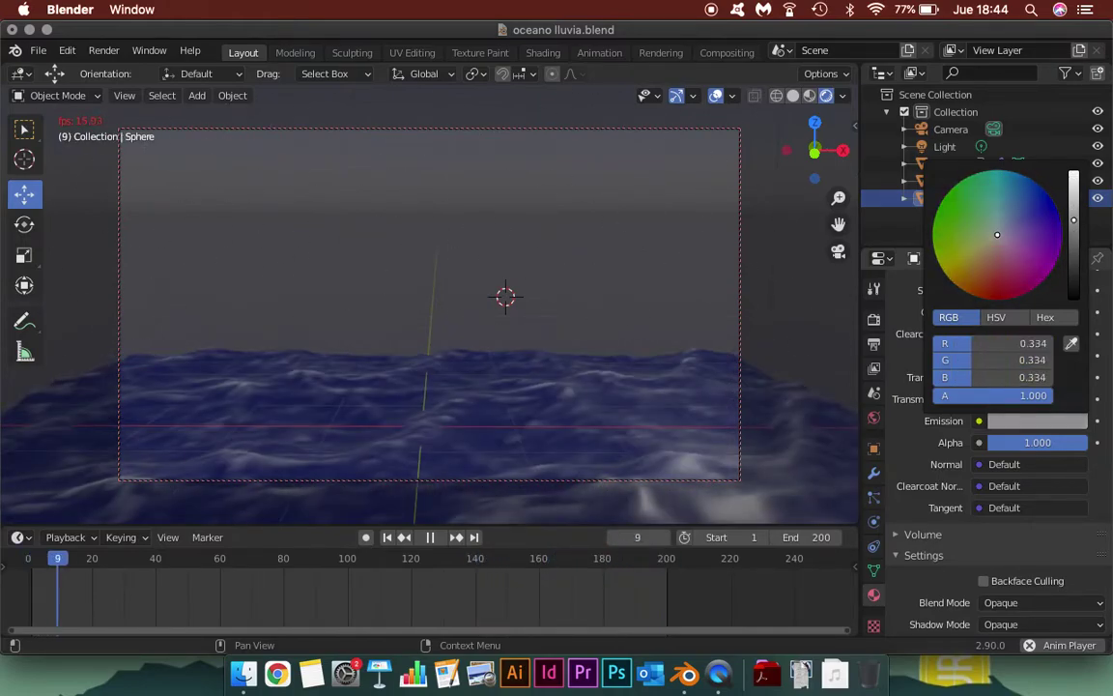
pyautogui.scroll(2, 997, 234)
pyautogui.scroll(-2, 997, 234)
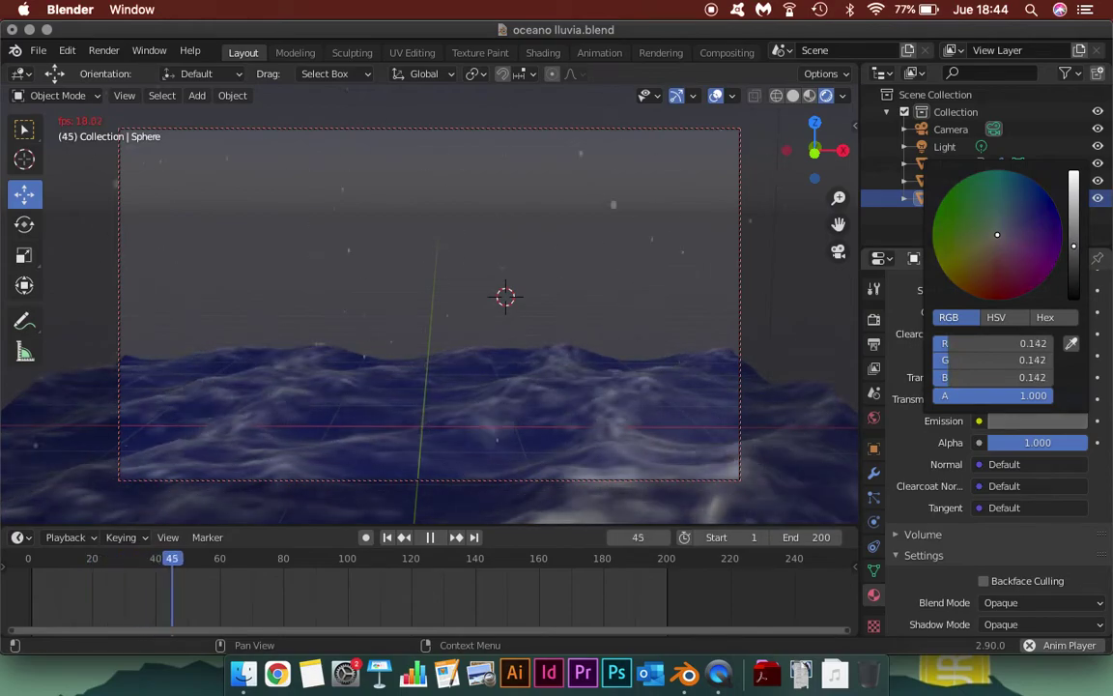
pyautogui.scroll(-1, 997, 234)
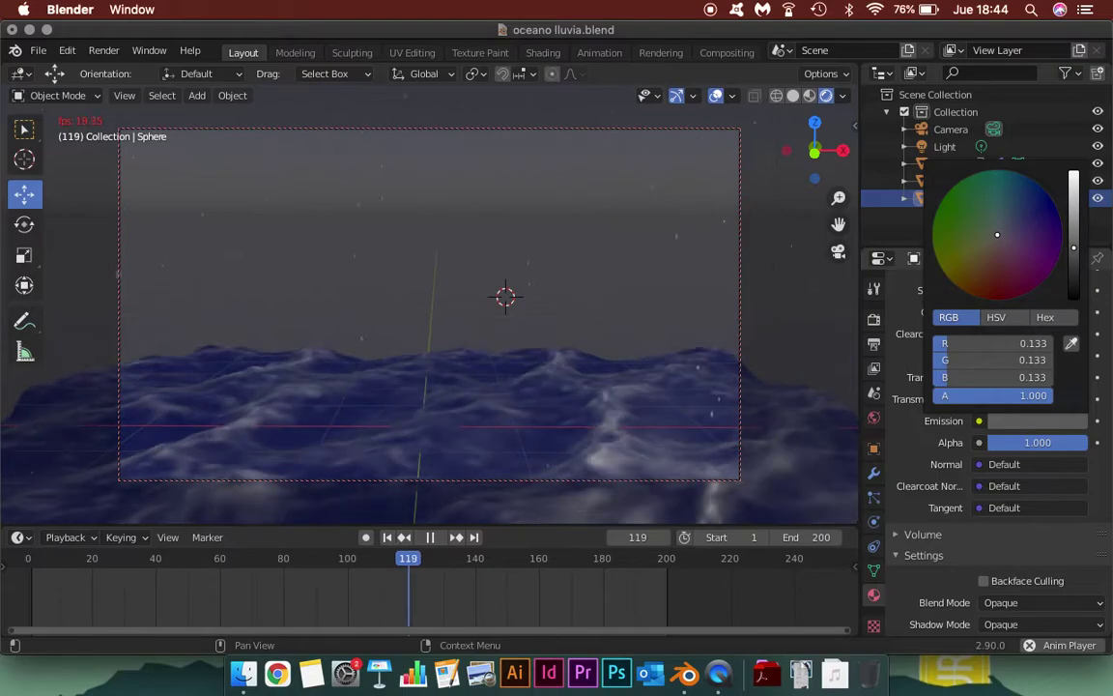
pyautogui.scroll(-3, 997, 234)
pyautogui.scroll(-1, 997, 234)
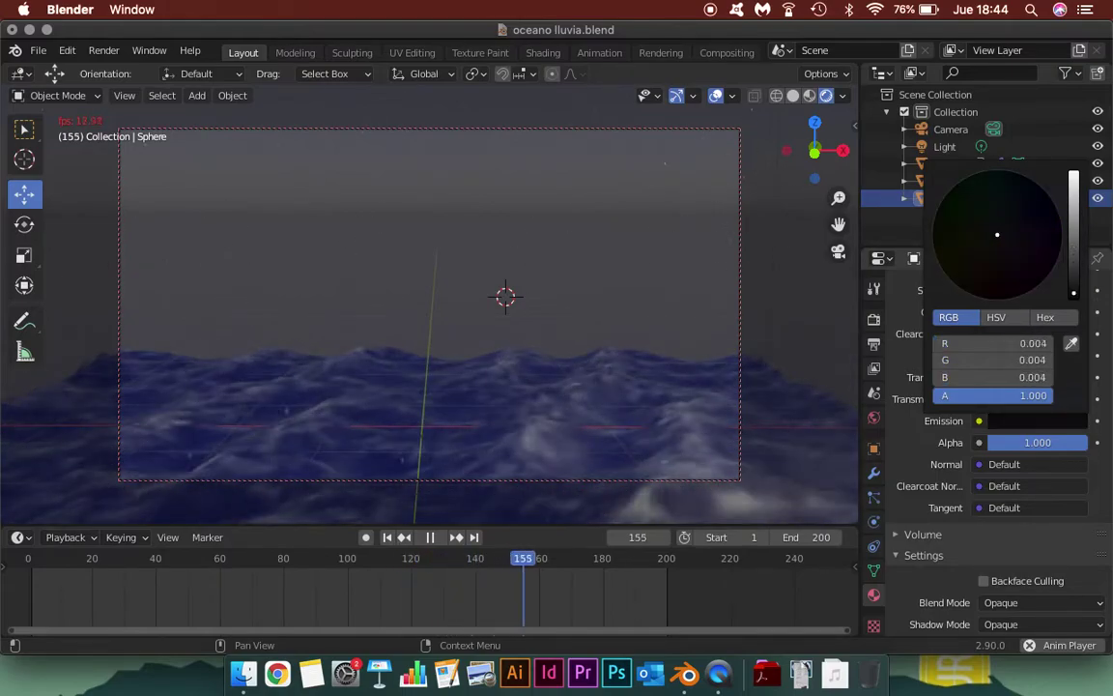
pyautogui.scroll(2, 997, 234)
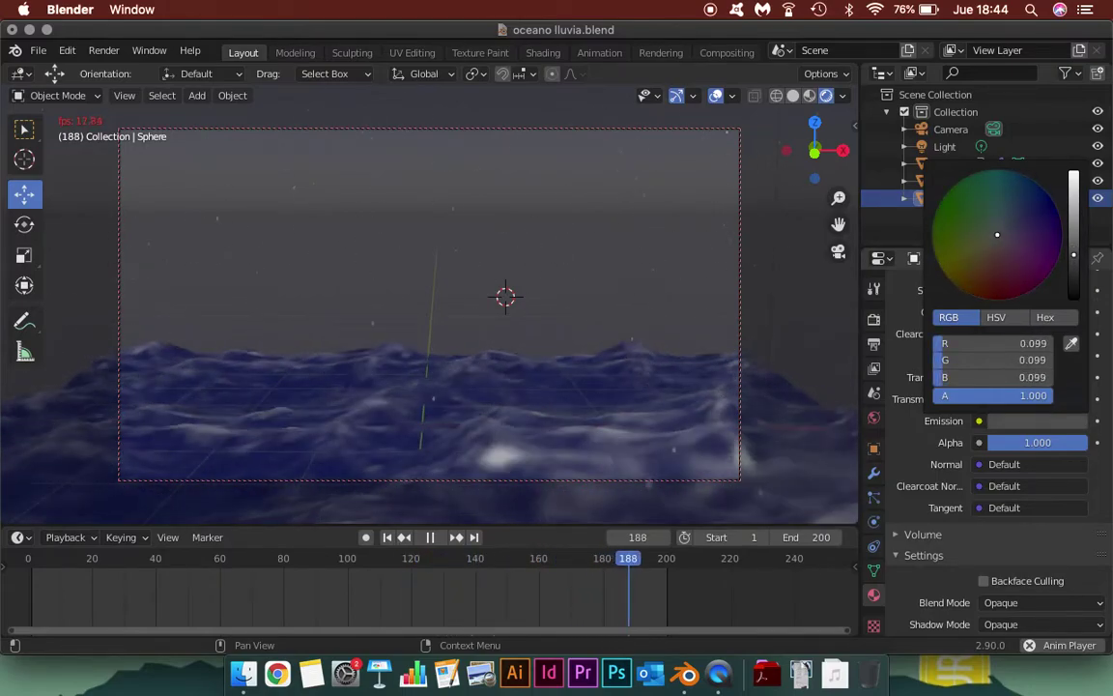
pyautogui.scroll(1, 997, 234)
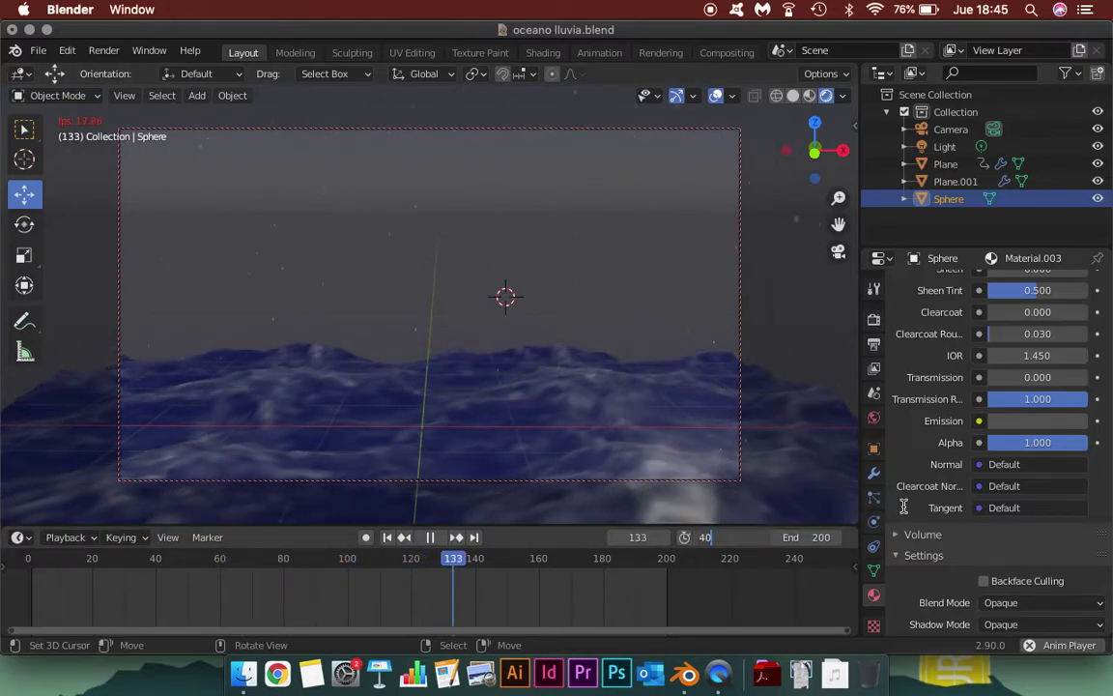
# - Start the animation at frame 40 and give Plane.001's lluvia particles a Lifetime of 200 frames
pyautogui.press('Return')
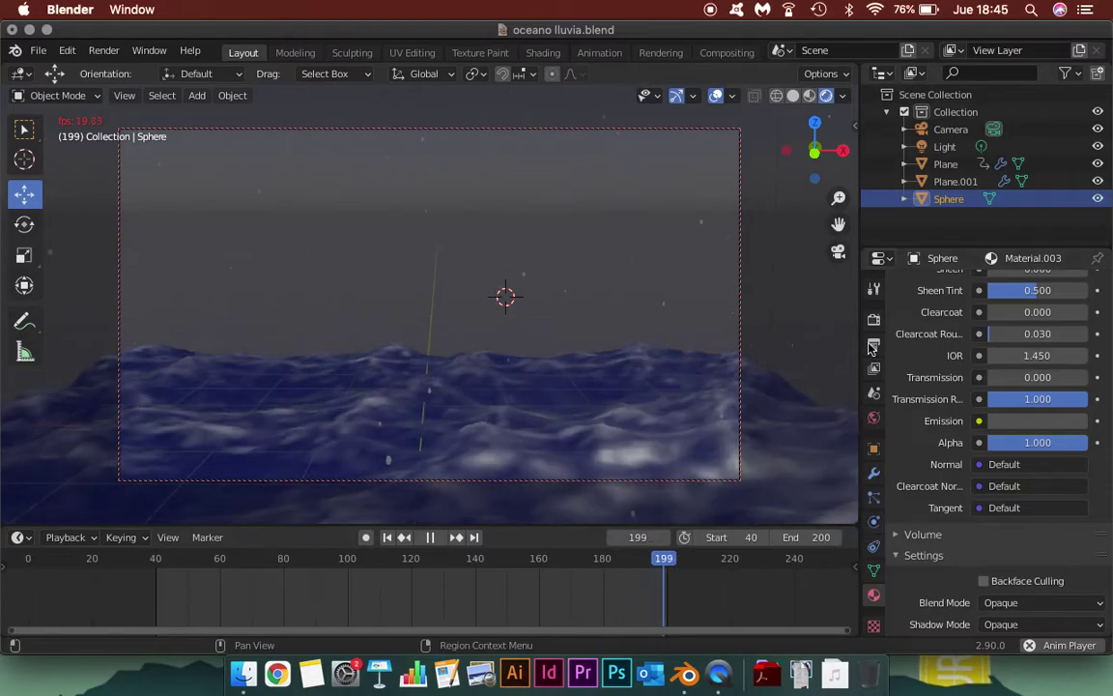
pyautogui.click(943, 183)
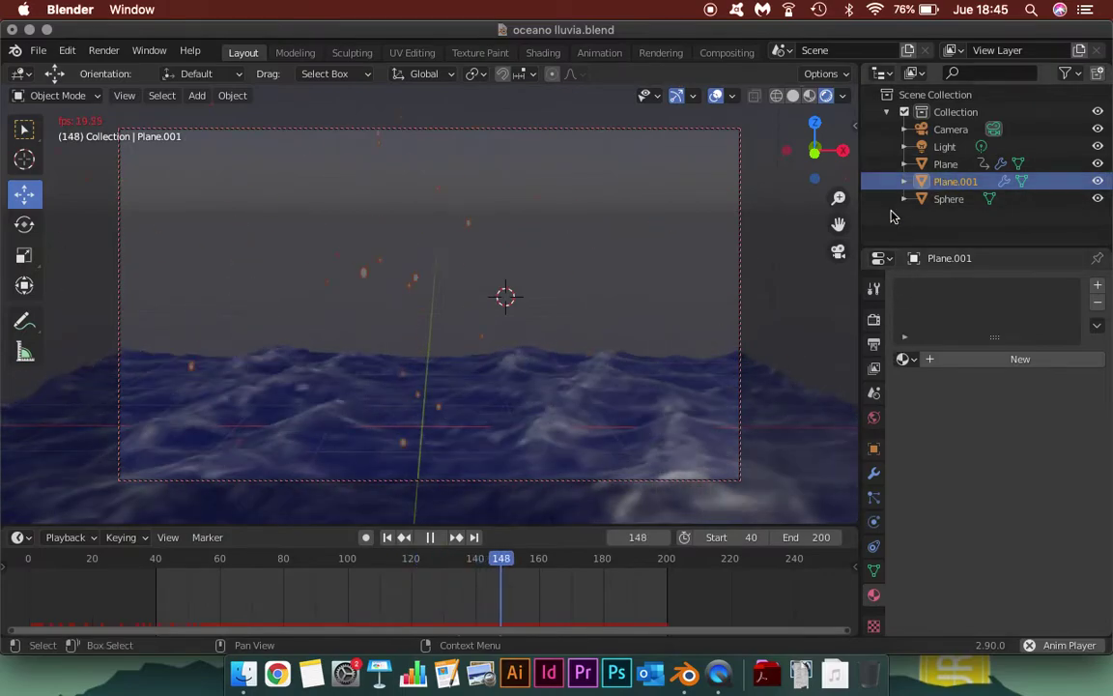
pyautogui.click(874, 498)
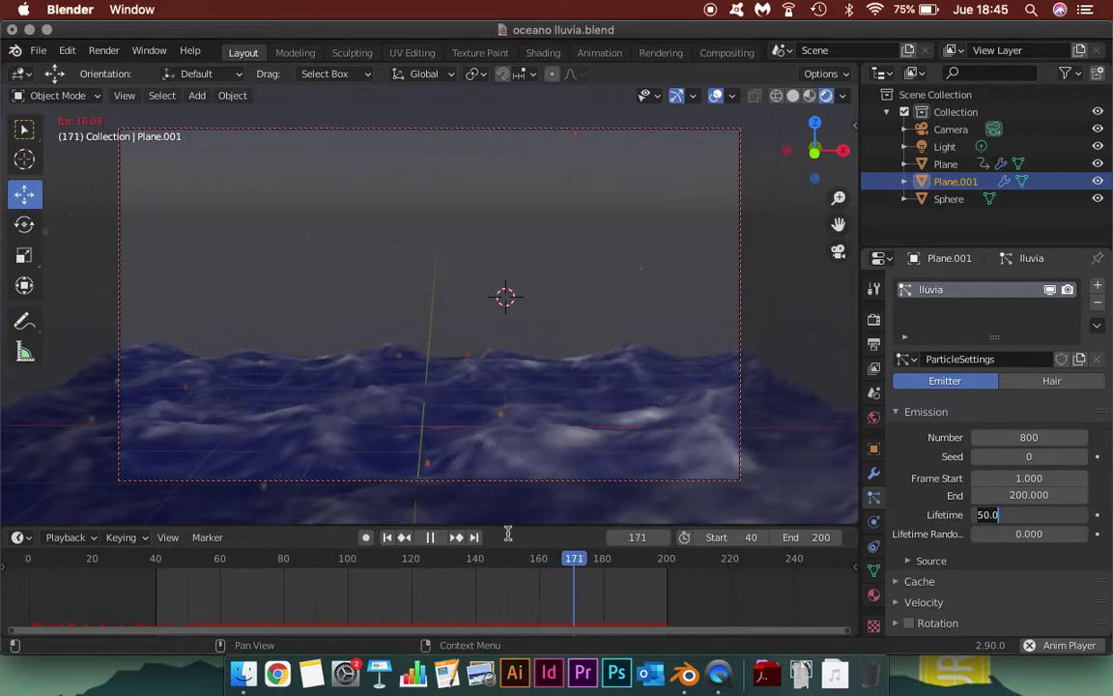
pyautogui.write('200.000')
pyautogui.press('Return')
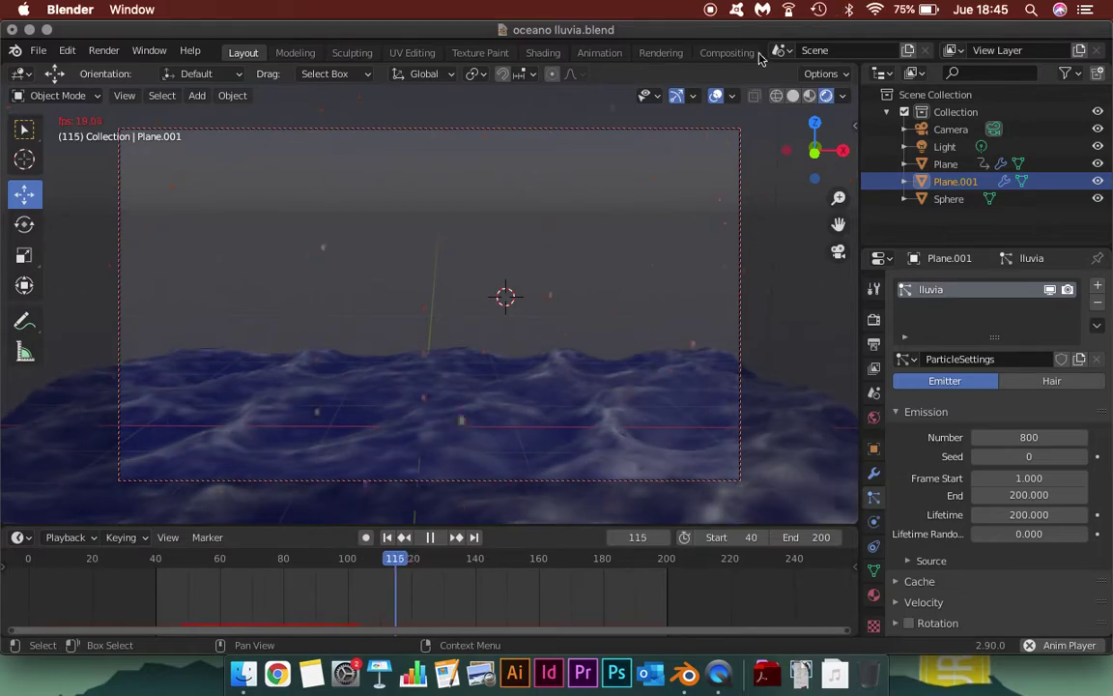
# - Hide the viewport overlays and set the lluvia particle Number to 1000
pyautogui.click(715, 95)
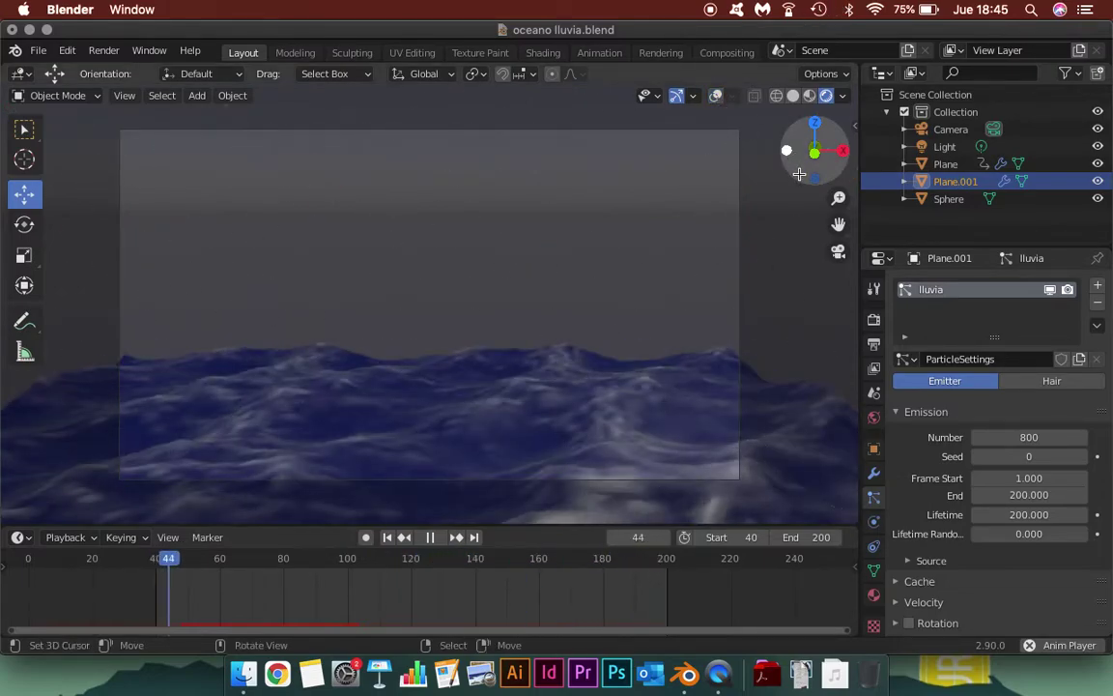
pyautogui.click(1030, 438)
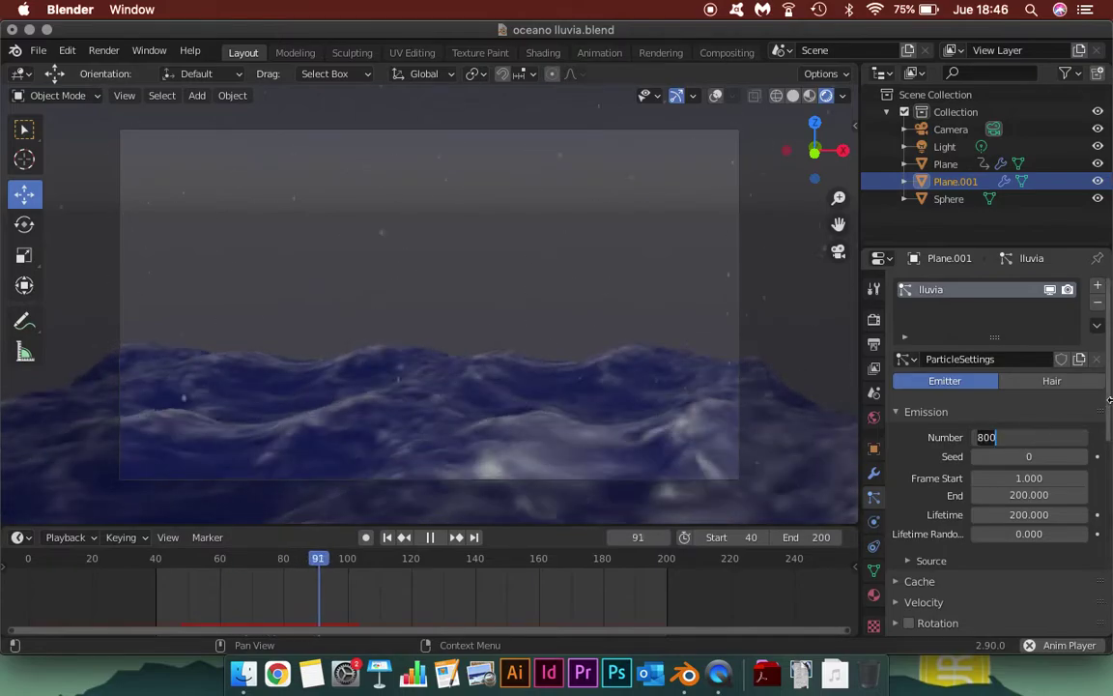
pyautogui.write('100')
pyautogui.press('Return')
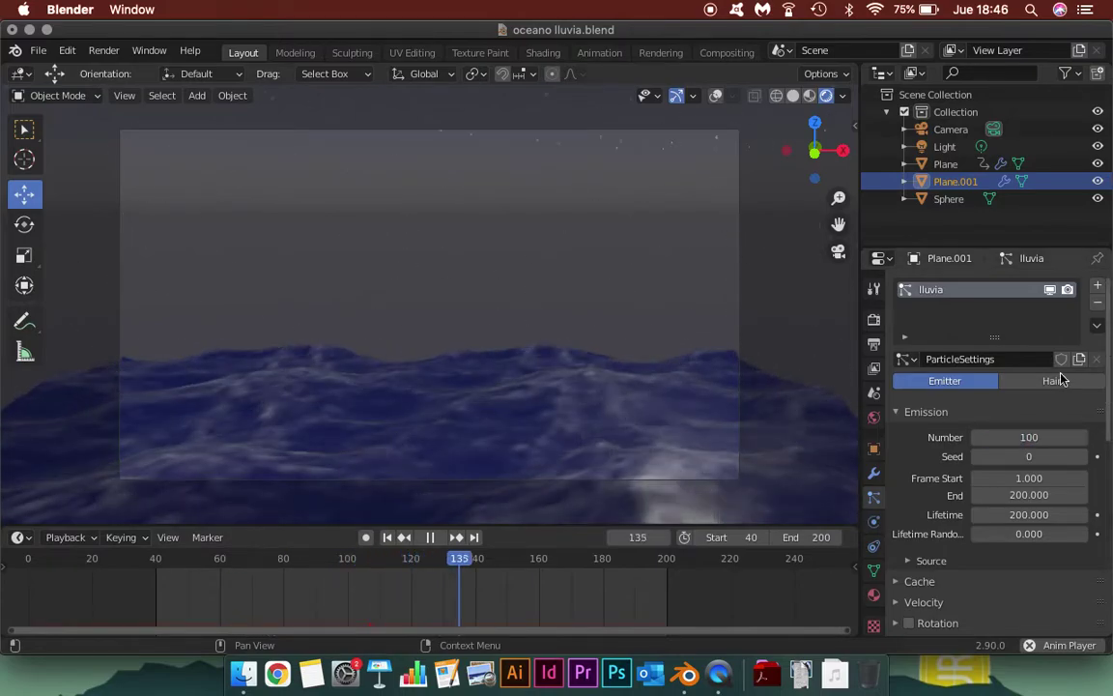
pyautogui.click(1041, 437)
pyautogui.write('1')
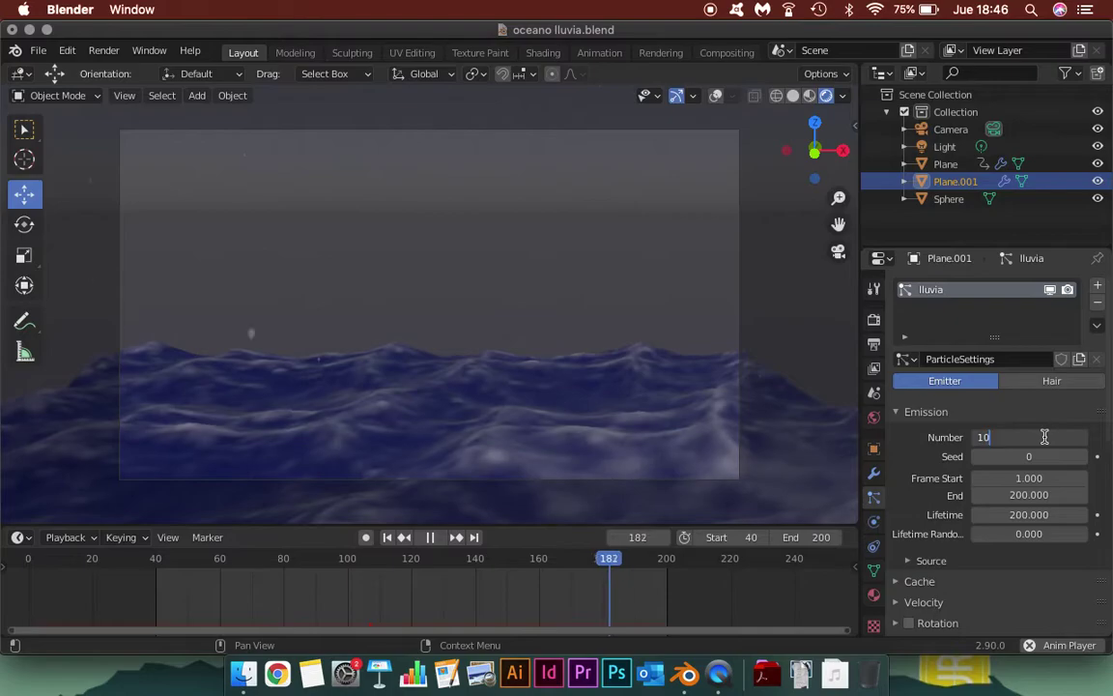
pyautogui.write('00')
pyautogui.press('Return')
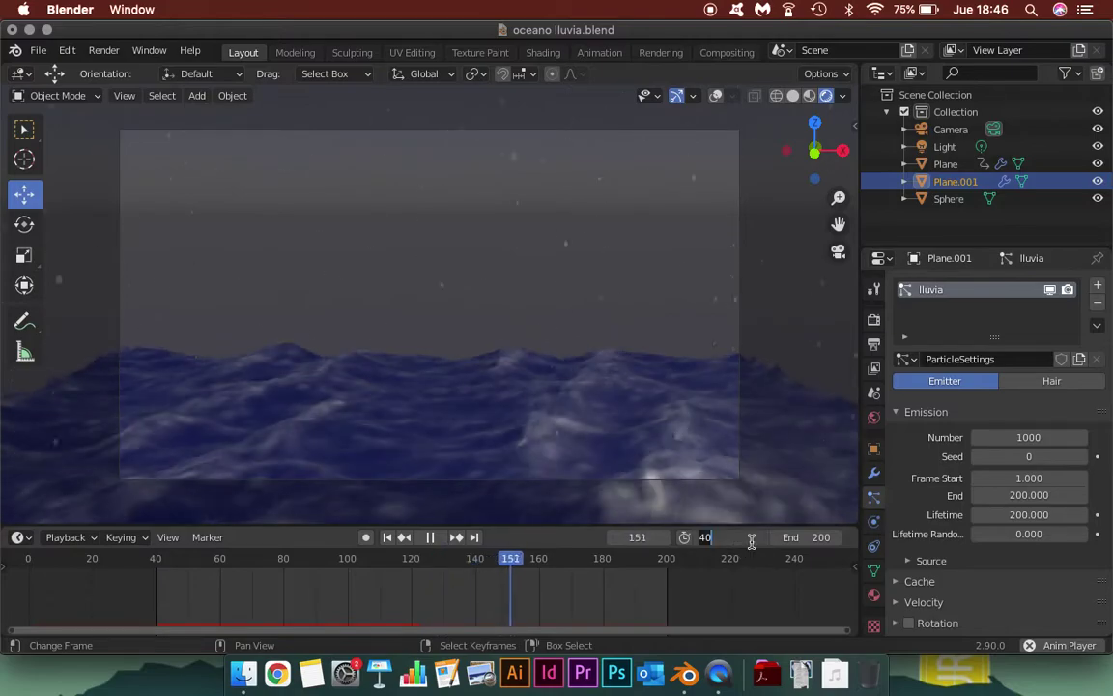
# - Briefly set the animation Start to frame 1, then restore it to frame 40
pyautogui.click(750, 537)
pyautogui.write('1')
pyautogui.press('Return')
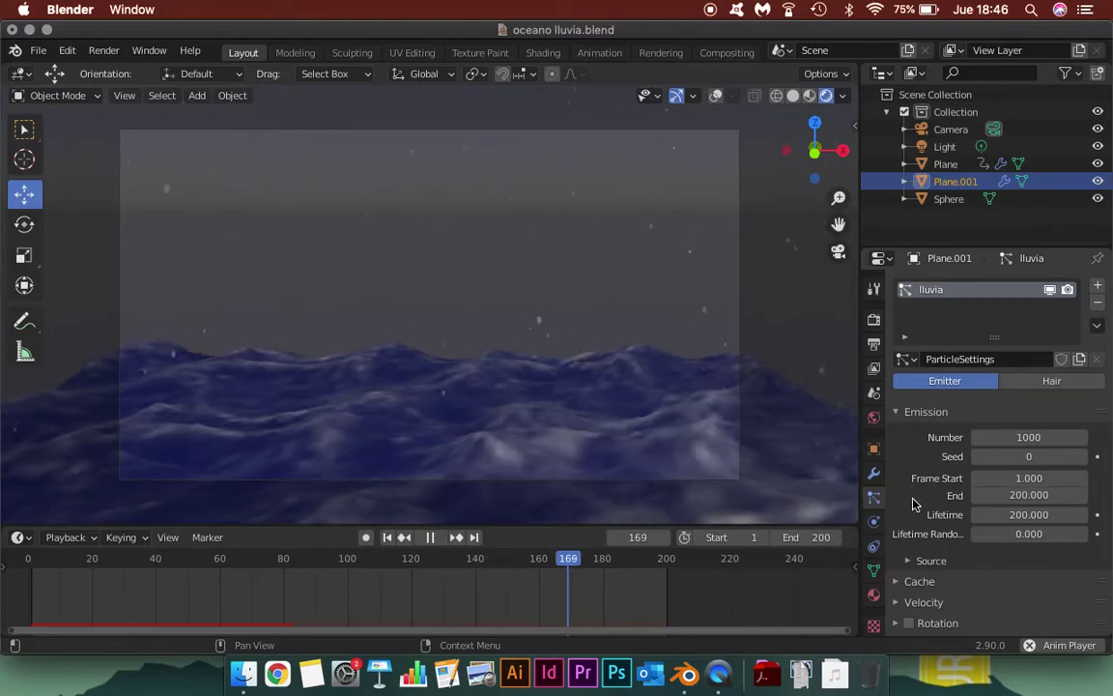
pyautogui.click(715, 537)
pyautogui.write('40')
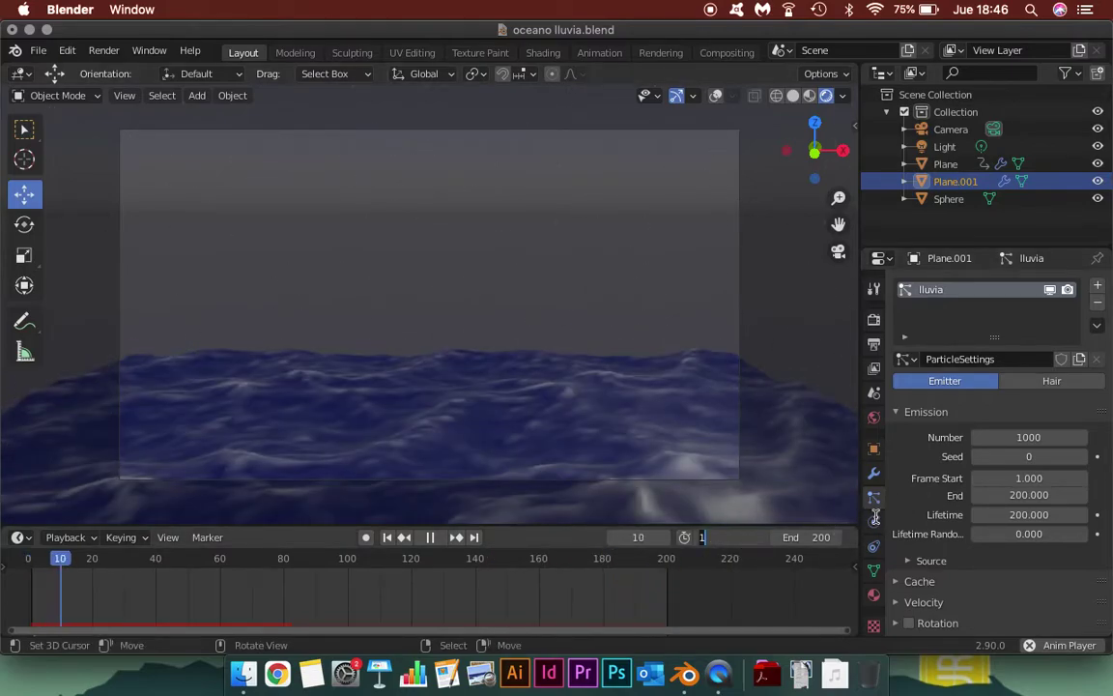
pyautogui.press('Return')
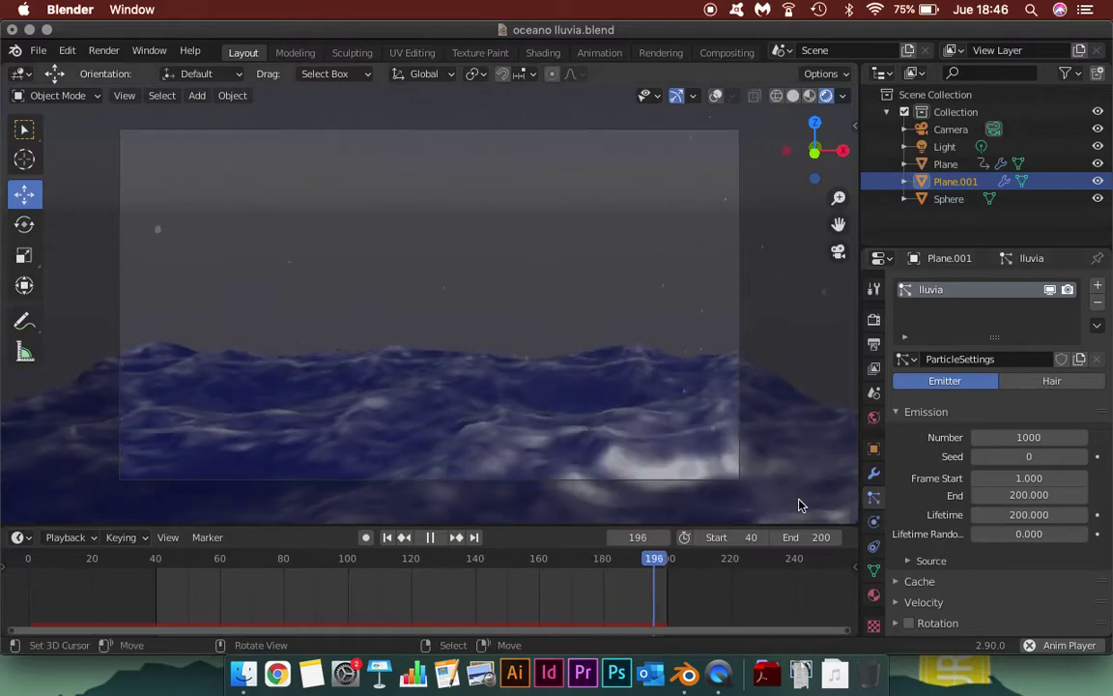
pyautogui.click(874, 346)
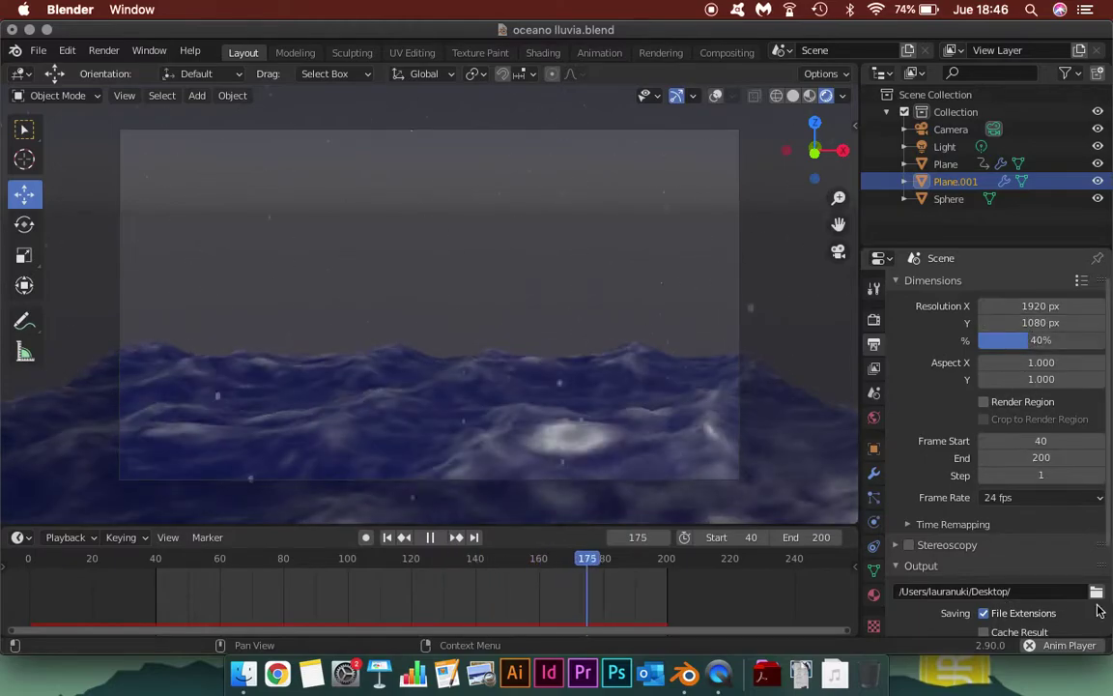
# - Set the render resolution scale to 70% of 1920×1080
pyautogui.moveTo(1044, 340); pyautogui.dragTo(1106, 345)
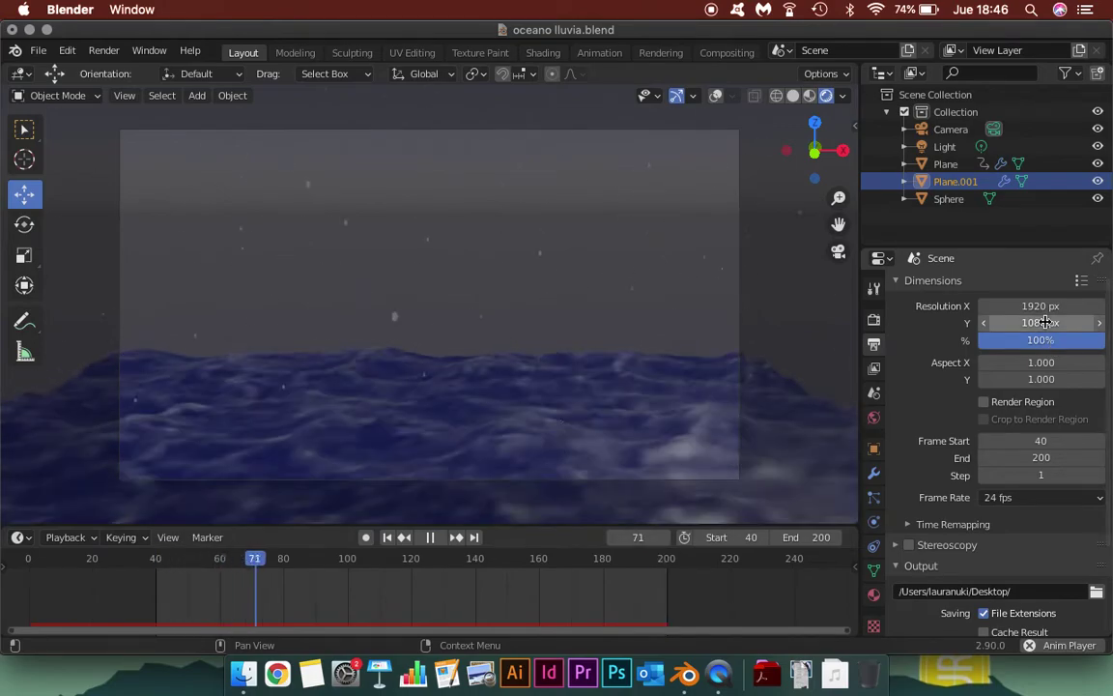
pyautogui.click(1053, 339)
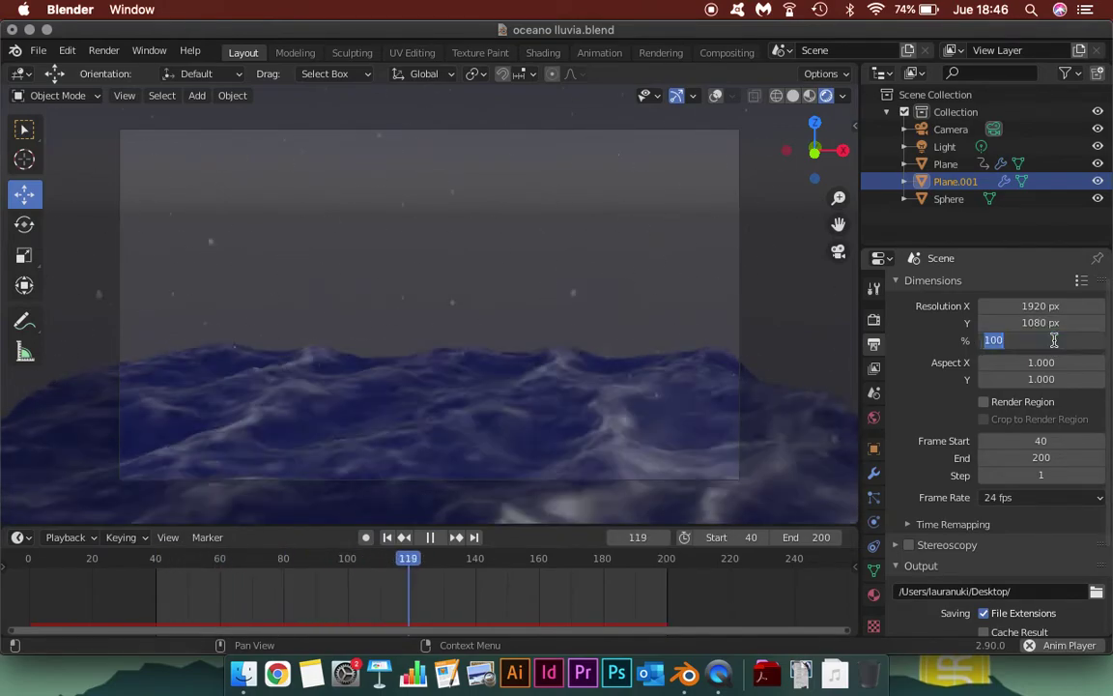
pyautogui.write('70')
pyautogui.press('Return')
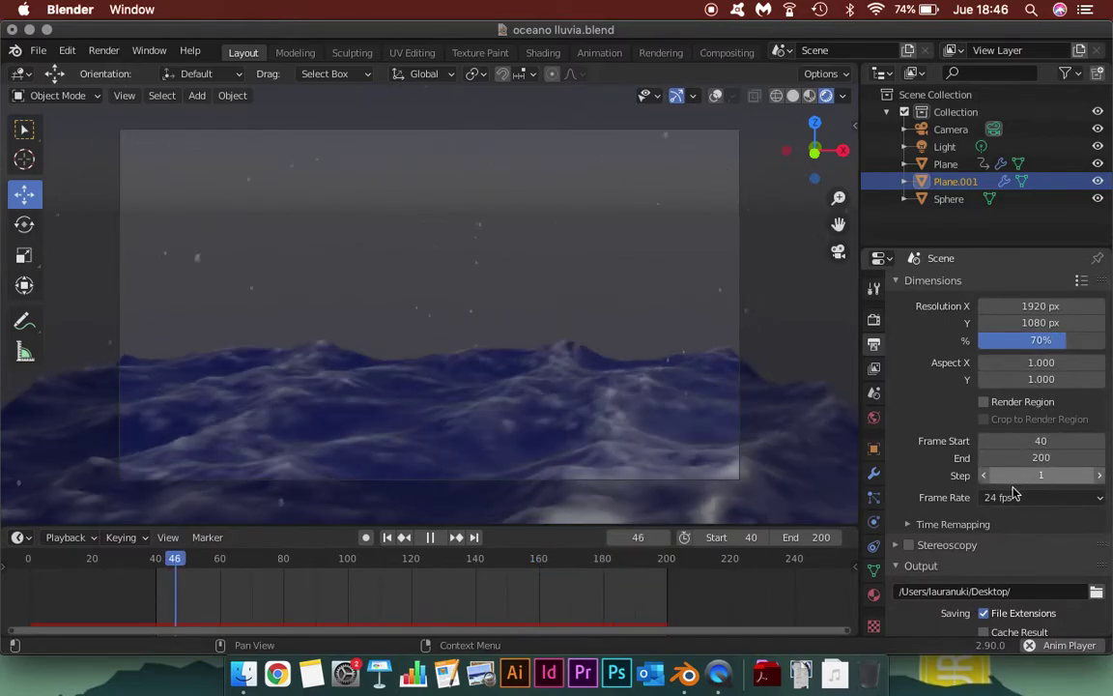
# - Keep the output path on the Desktop with AVI JPEG format, and save the blend file
pyautogui.scroll(-2, 1030, 480)
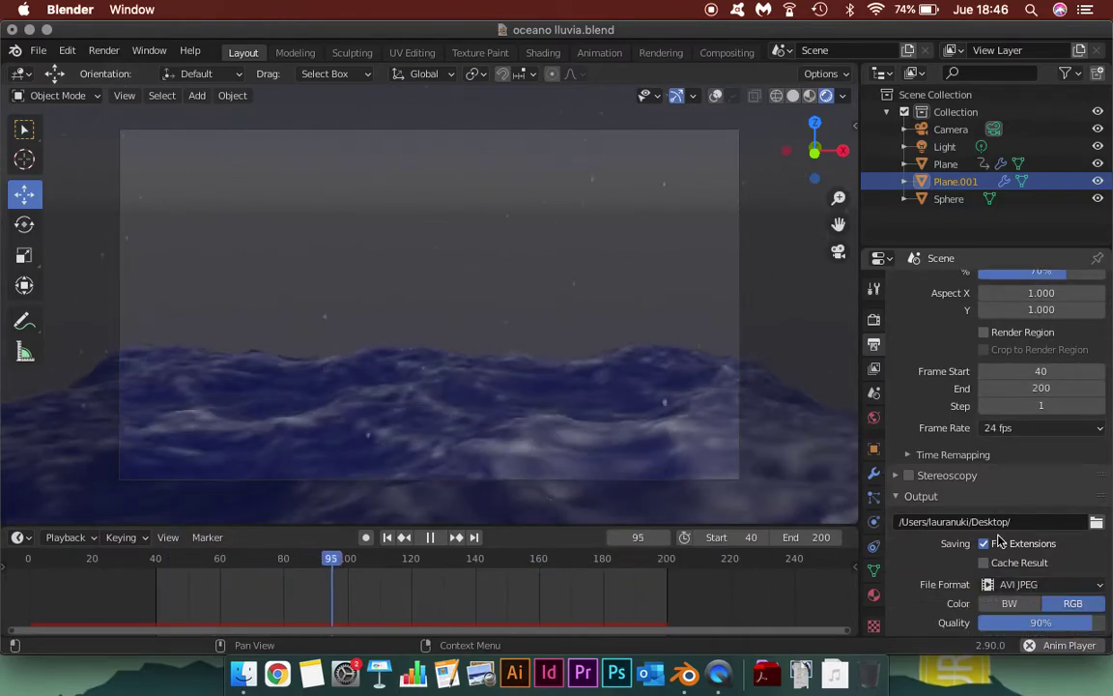
pyautogui.scroll(-2, 1024, 502)
pyautogui.scroll(-1, 1004, 536)
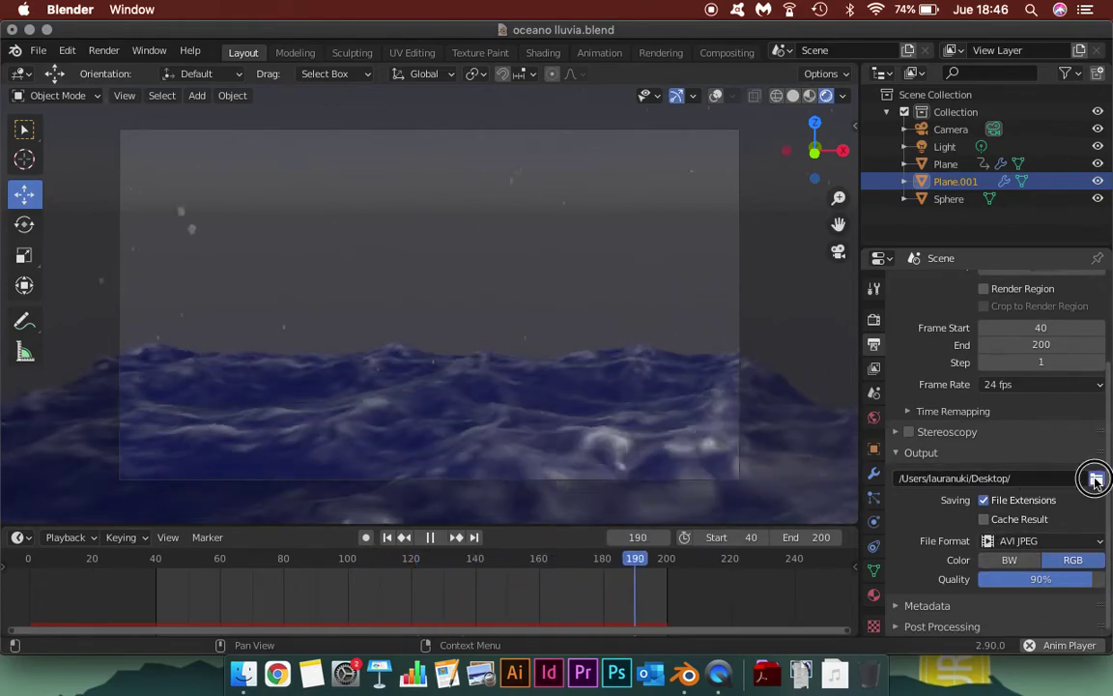
pyautogui.click(1095, 479)
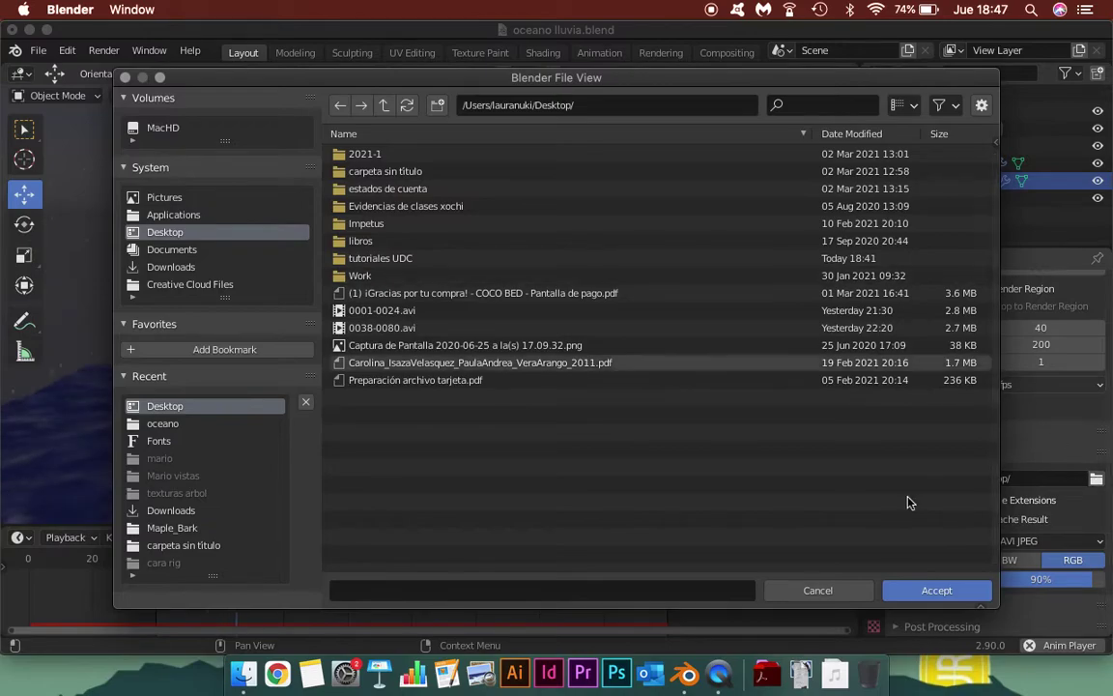
pyautogui.click(841, 590)
pyautogui.click(1042, 549)
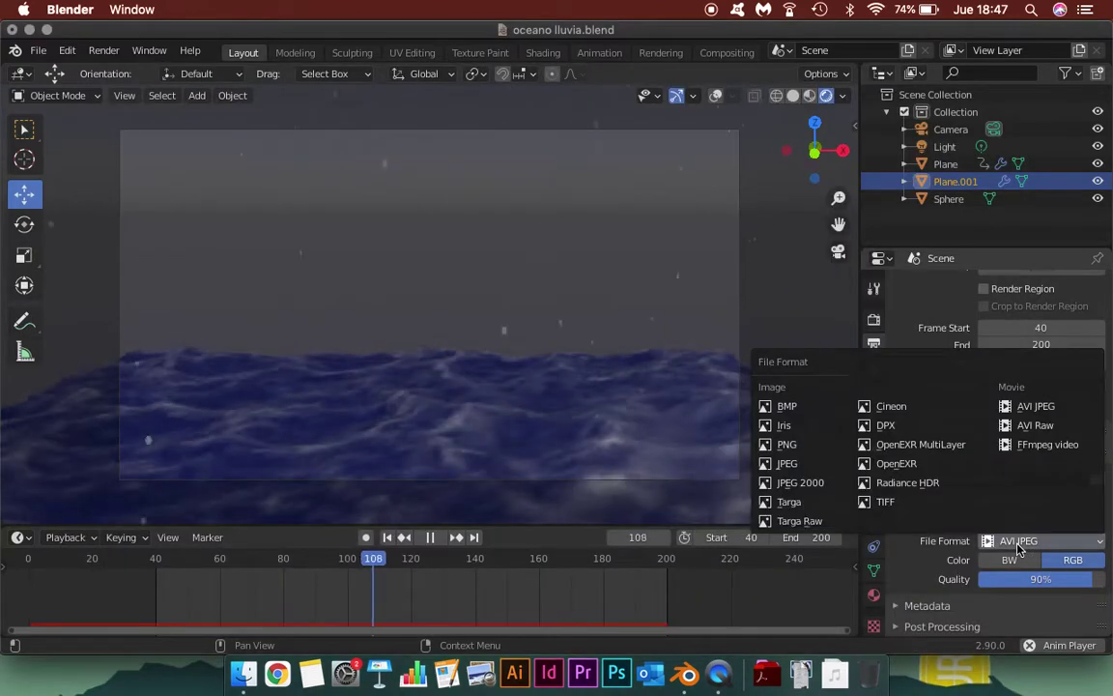
pyautogui.click(1058, 409)
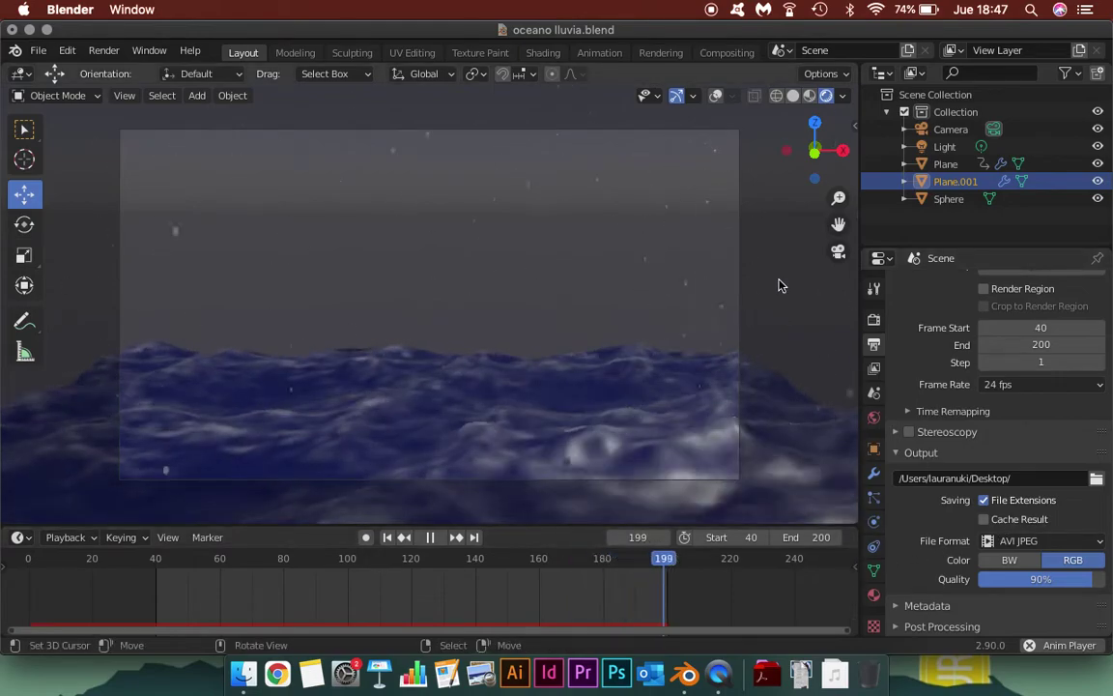
pyautogui.press('super+s')
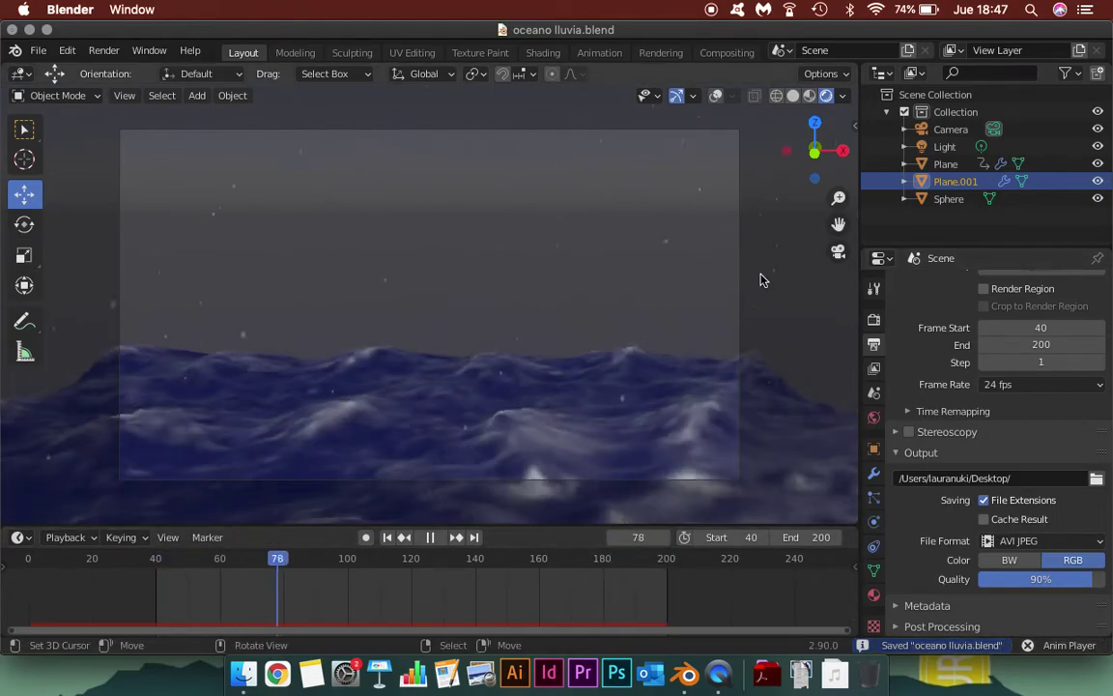
# - Switch the viewport from Material Preview to Solid shading, stop playback, and run Render Animation
pyautogui.click(106, 50)
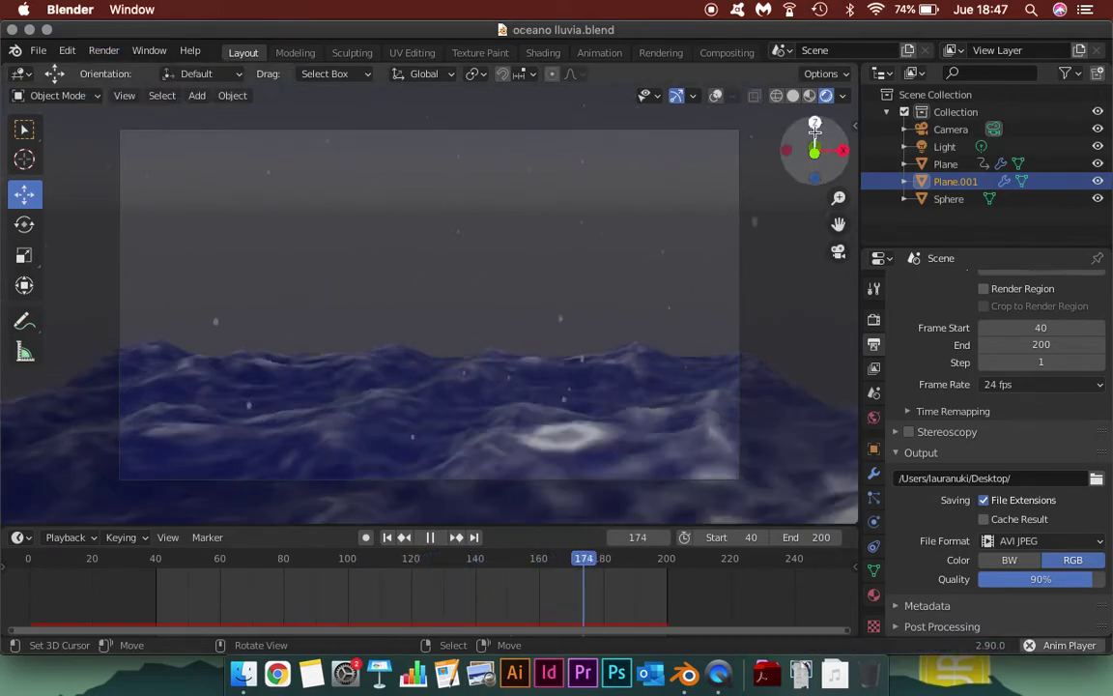
pyautogui.click(809, 97)
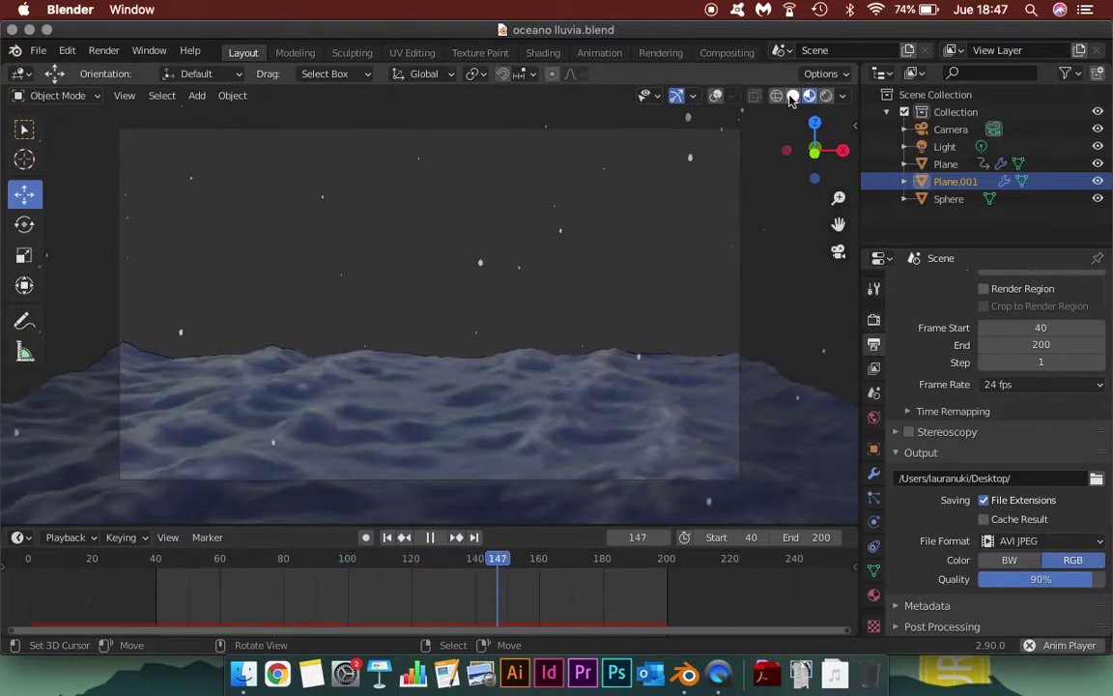
pyautogui.click(792, 97)
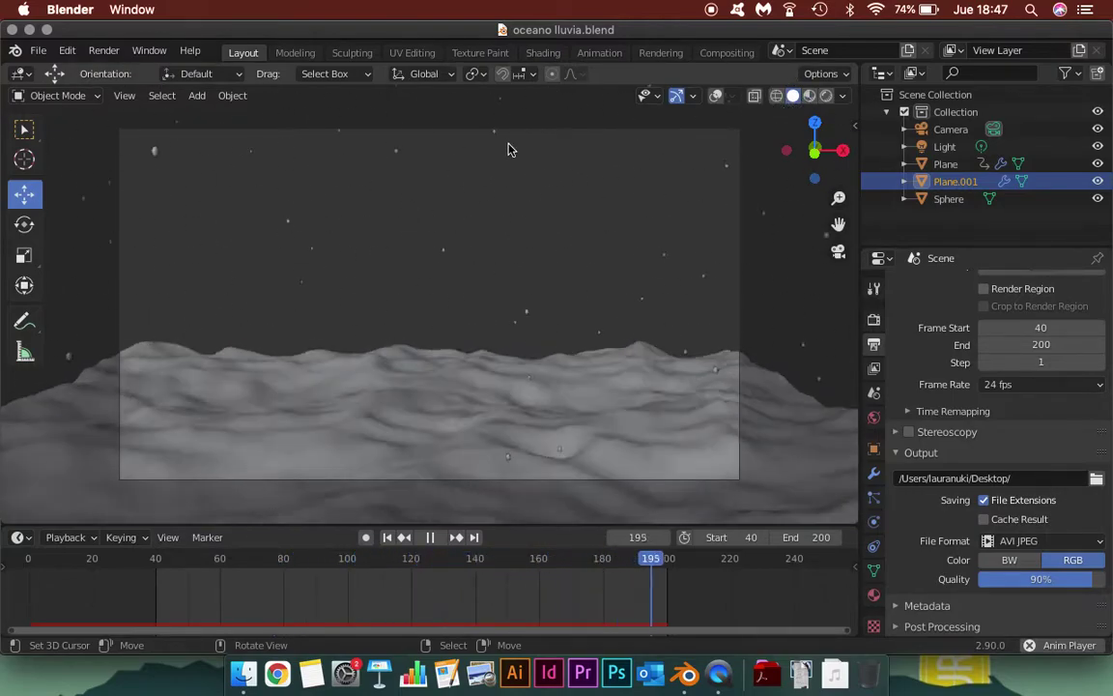
pyautogui.click(430, 537)
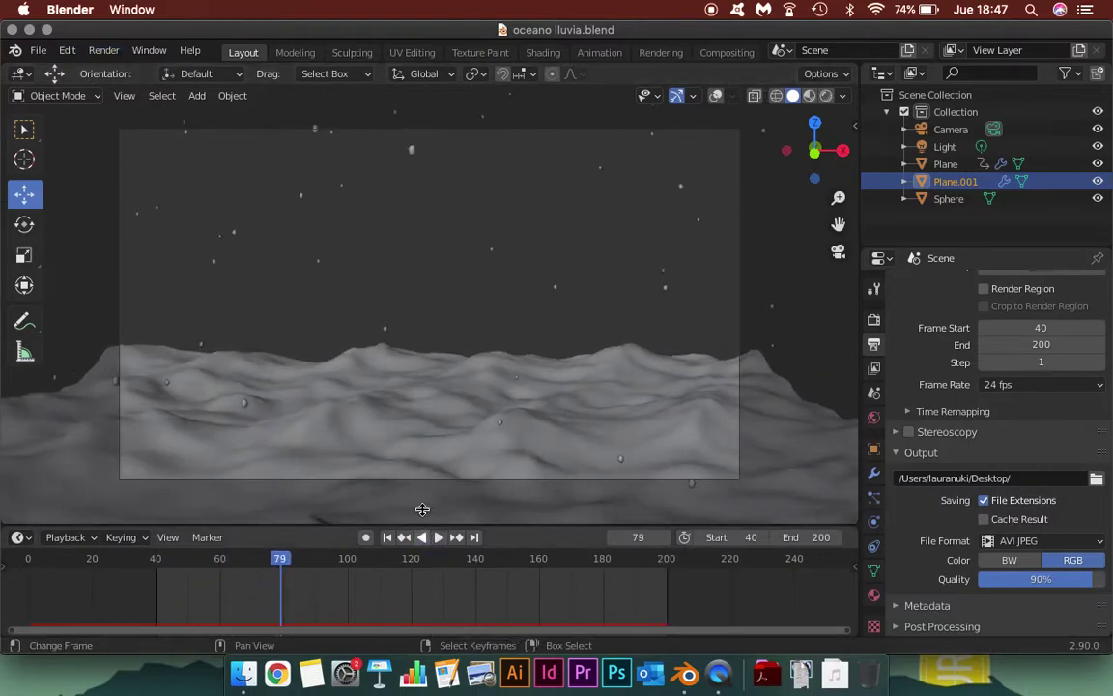
pyautogui.click(103, 50)
pyautogui.click(148, 88)
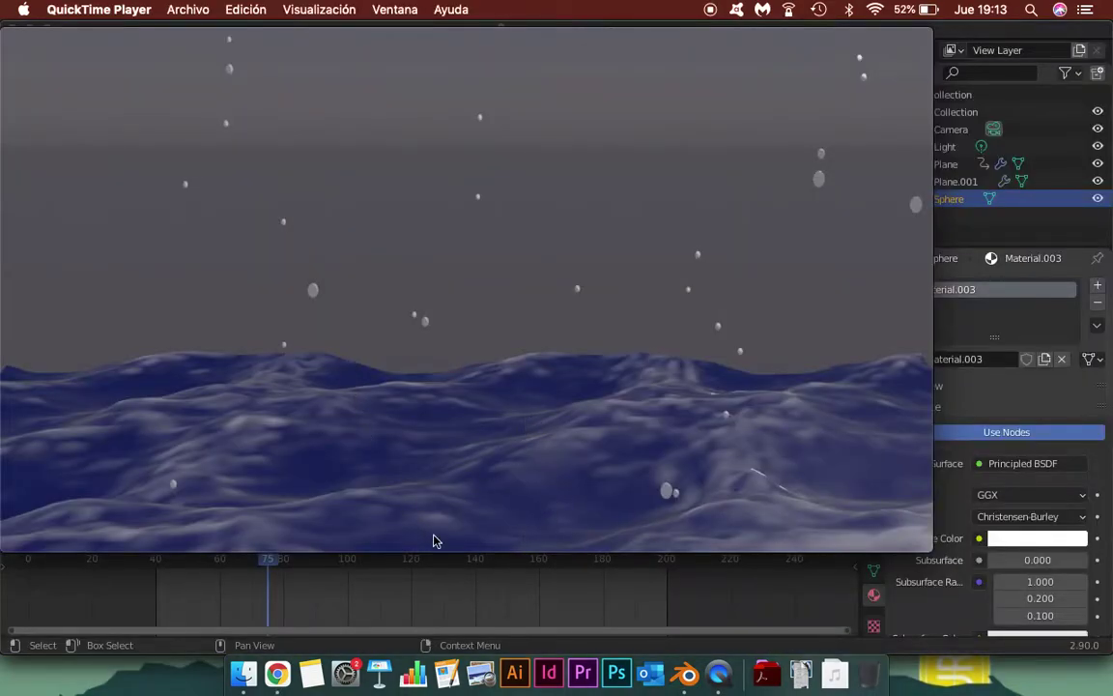
# - Play and pause 0040-0200.avi in QuickTime Player, then minimize the player
pyautogui.click(459, 430)
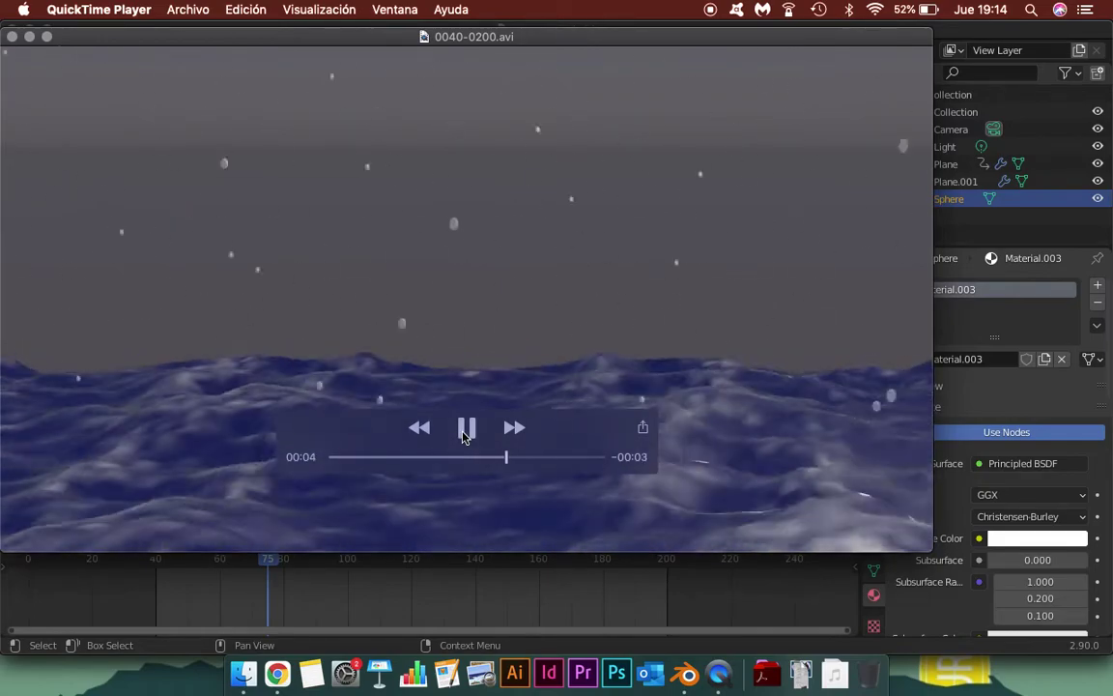
pyautogui.click(463, 437)
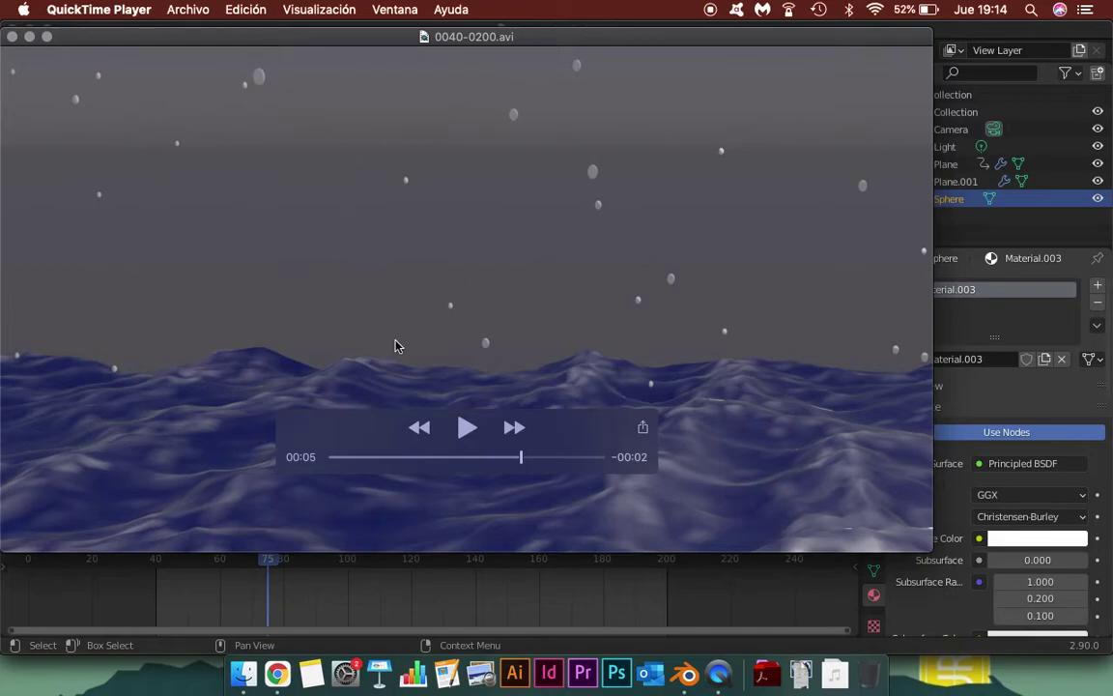
pyautogui.click(32, 39)
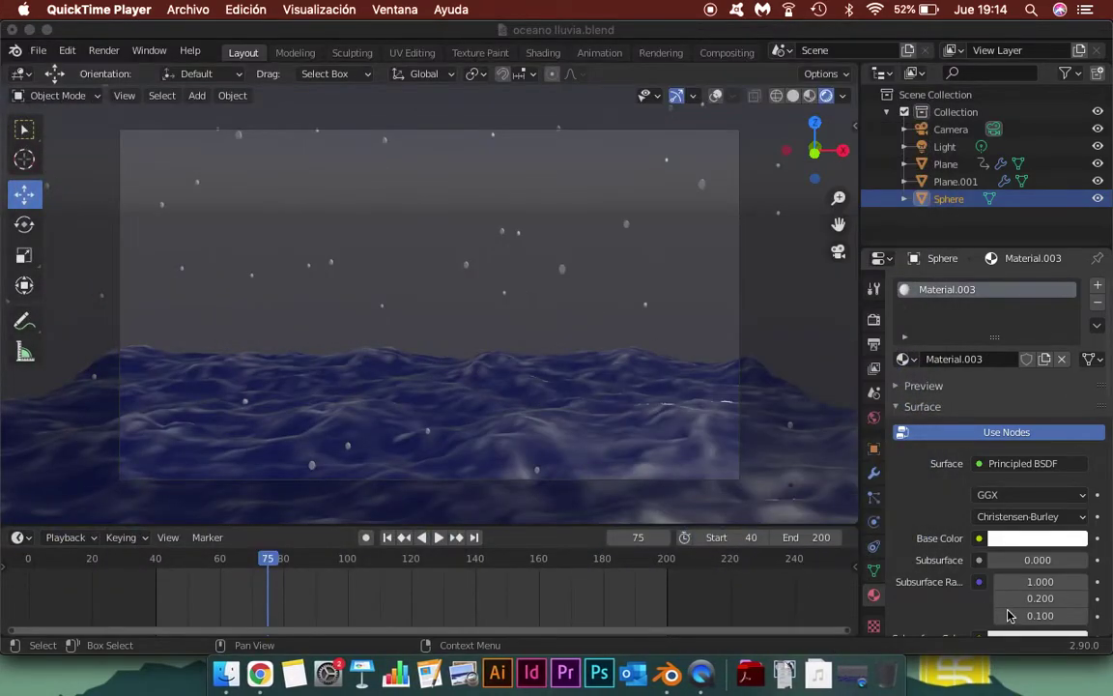
# - Make the Sphere's surface shader Glass BSDF, preview playback, and enable Screen Space Refraction
pyautogui.click(1041, 473)
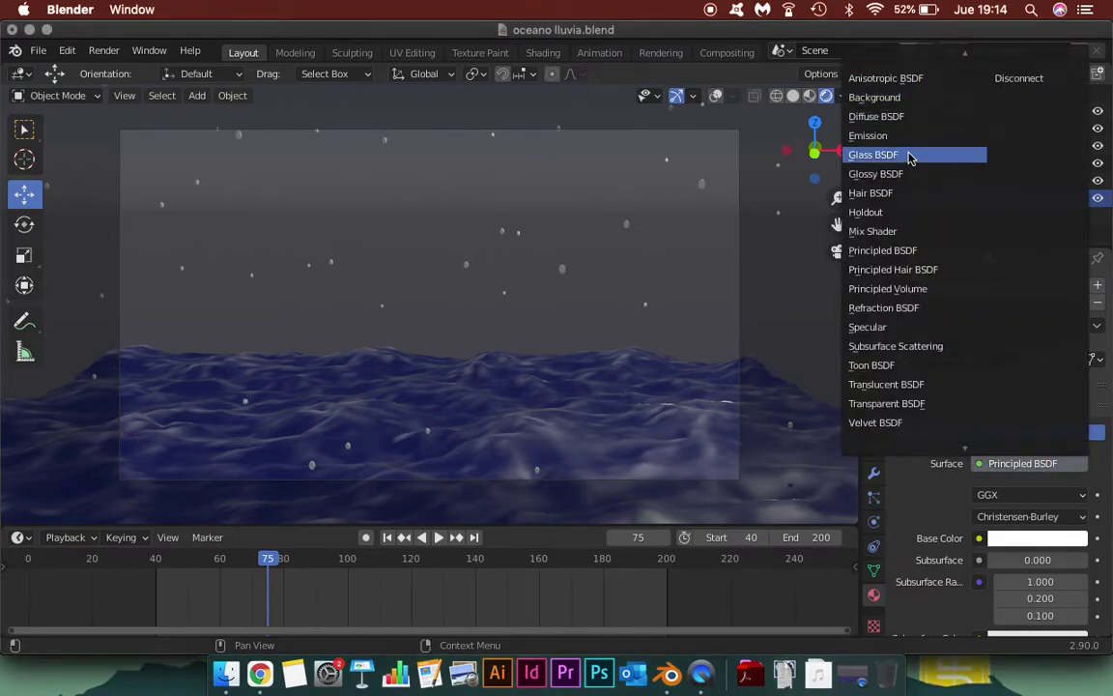
pyautogui.click(910, 155)
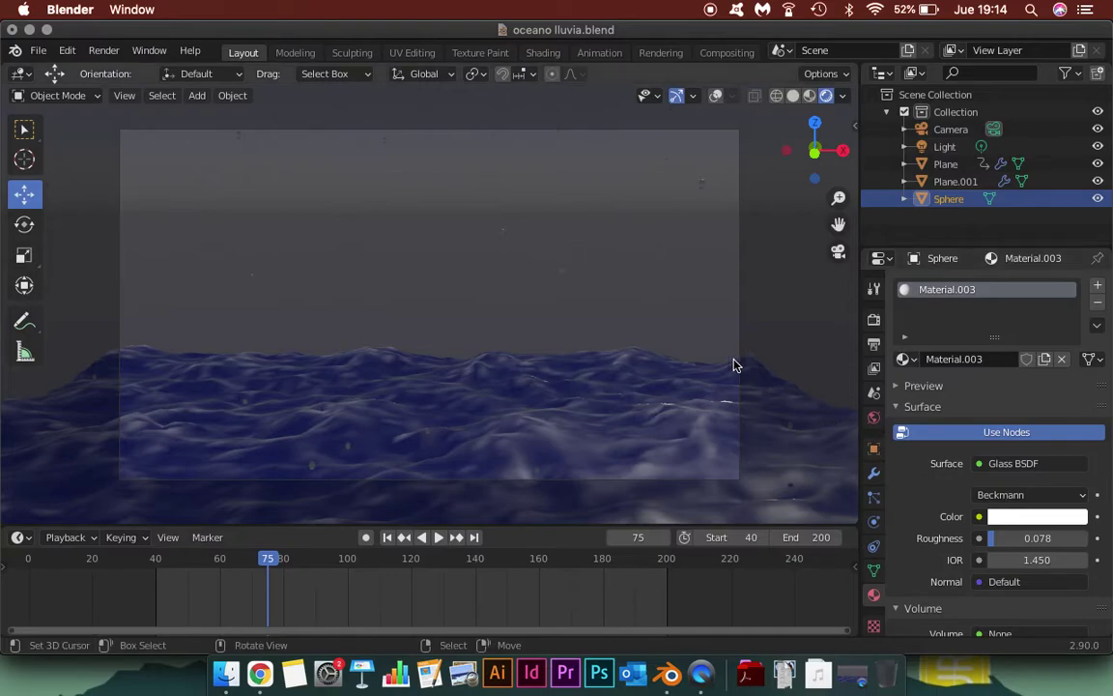
pyautogui.click(438, 539)
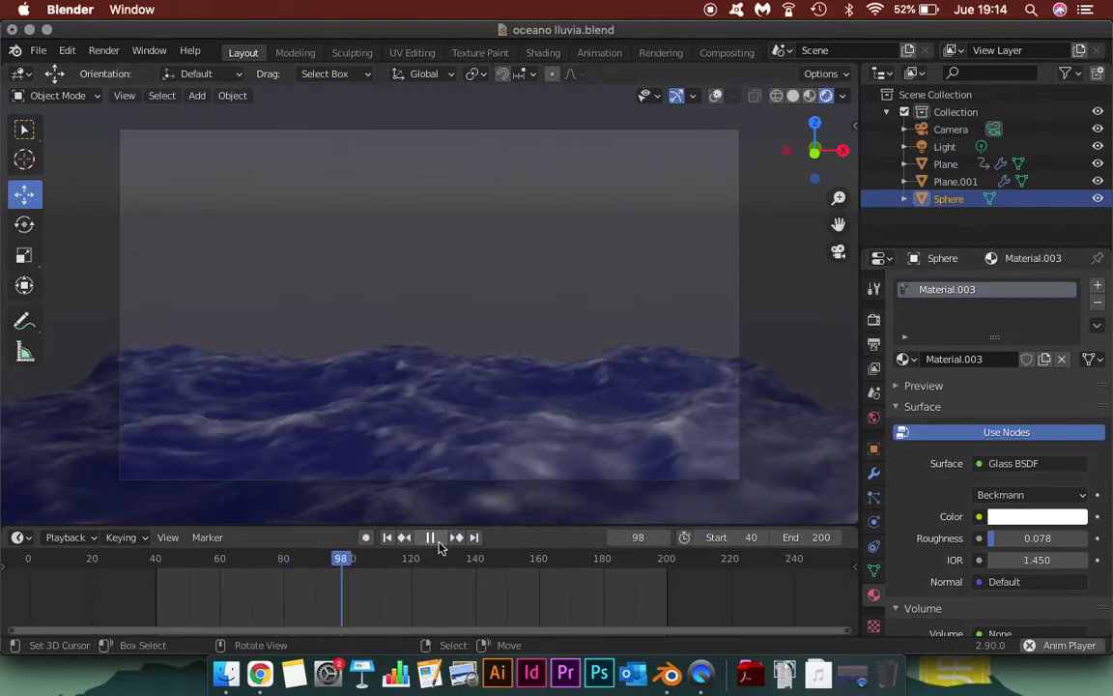
pyautogui.click(432, 538)
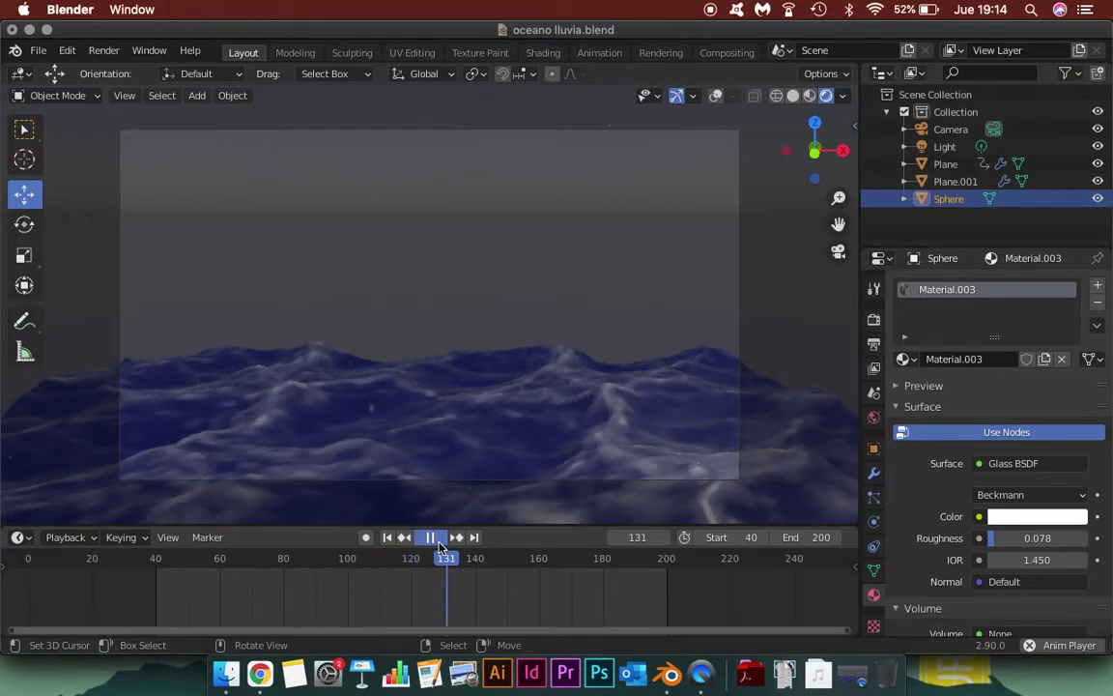
pyautogui.scroll(-7, 1015, 540)
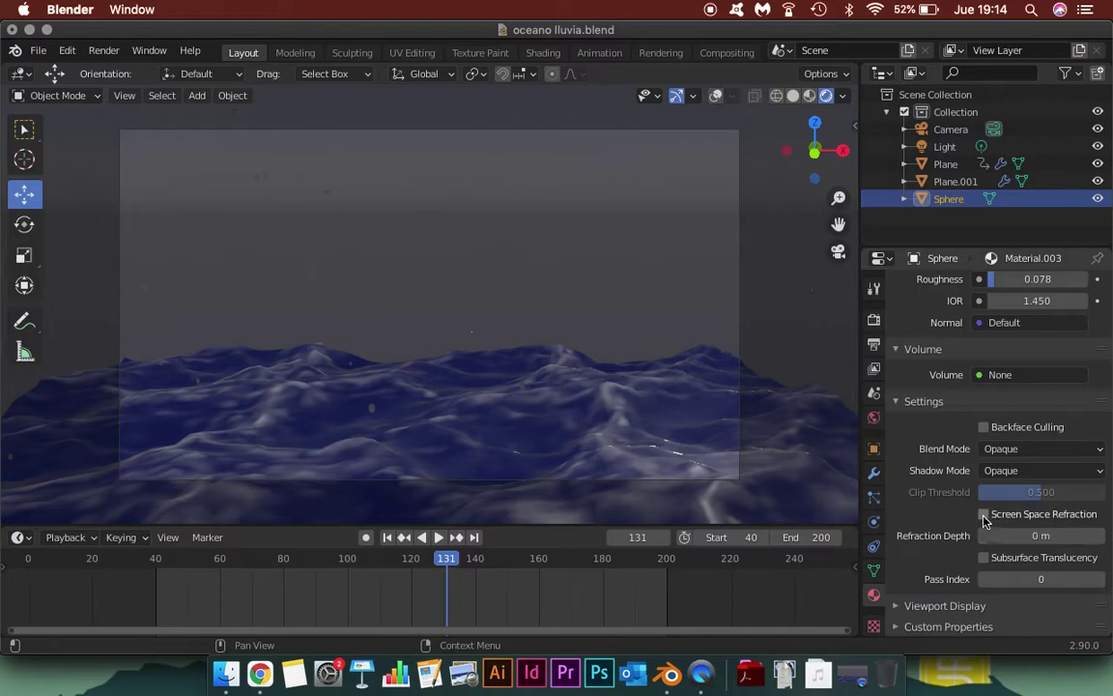
pyautogui.click(983, 516)
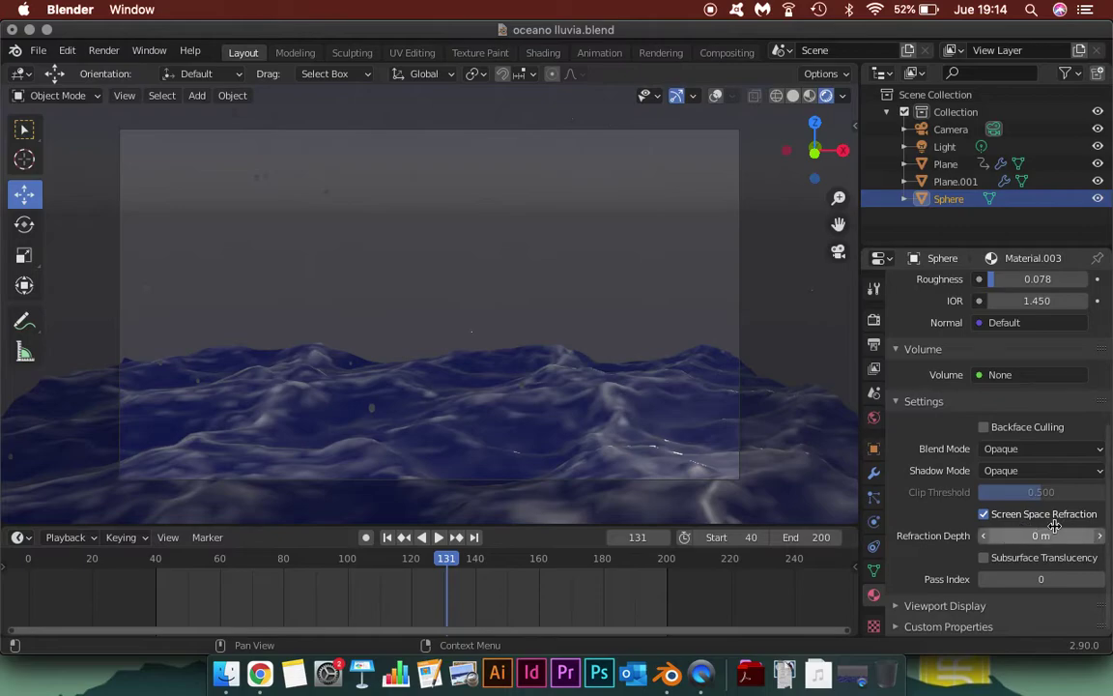
pyautogui.click(873, 345)
# - Turn on Screen Space Reflections, then play the animation from frame 51 to check the glass drops
pyautogui.click(874, 322)
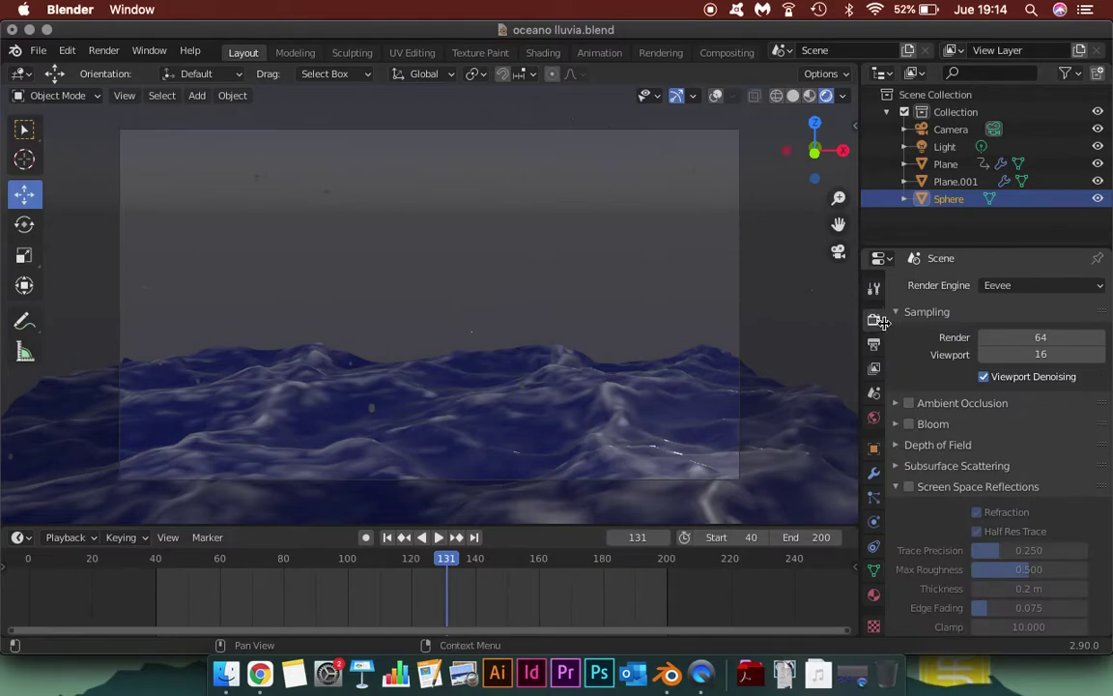
pyautogui.click(908, 486)
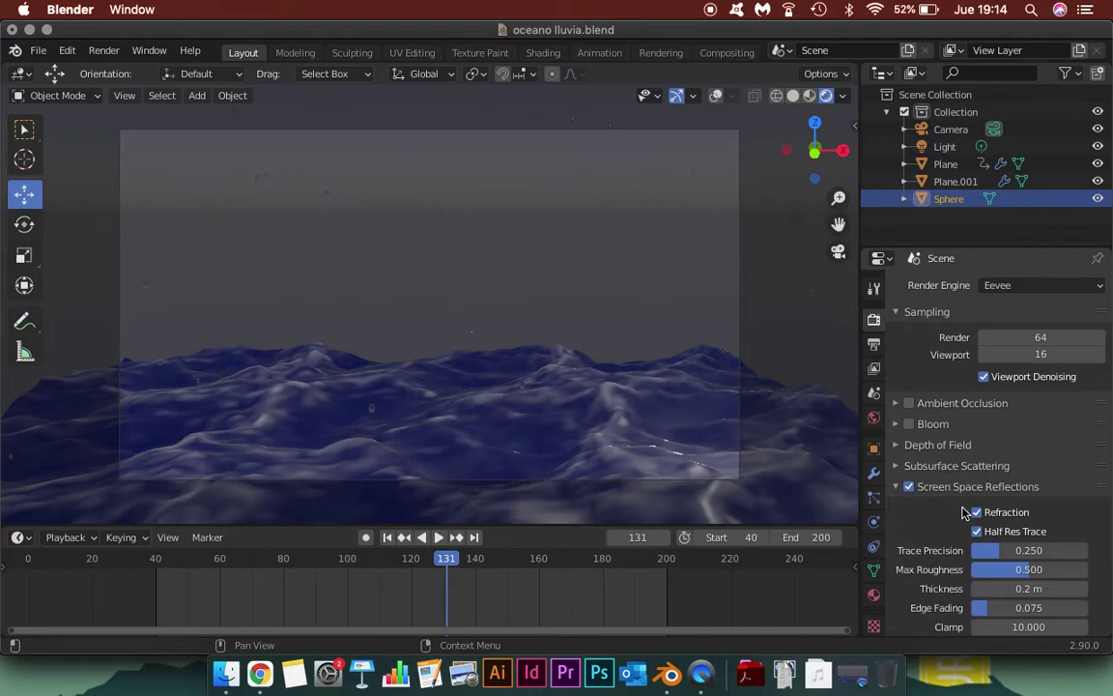
pyautogui.scroll(-2, 1010, 531)
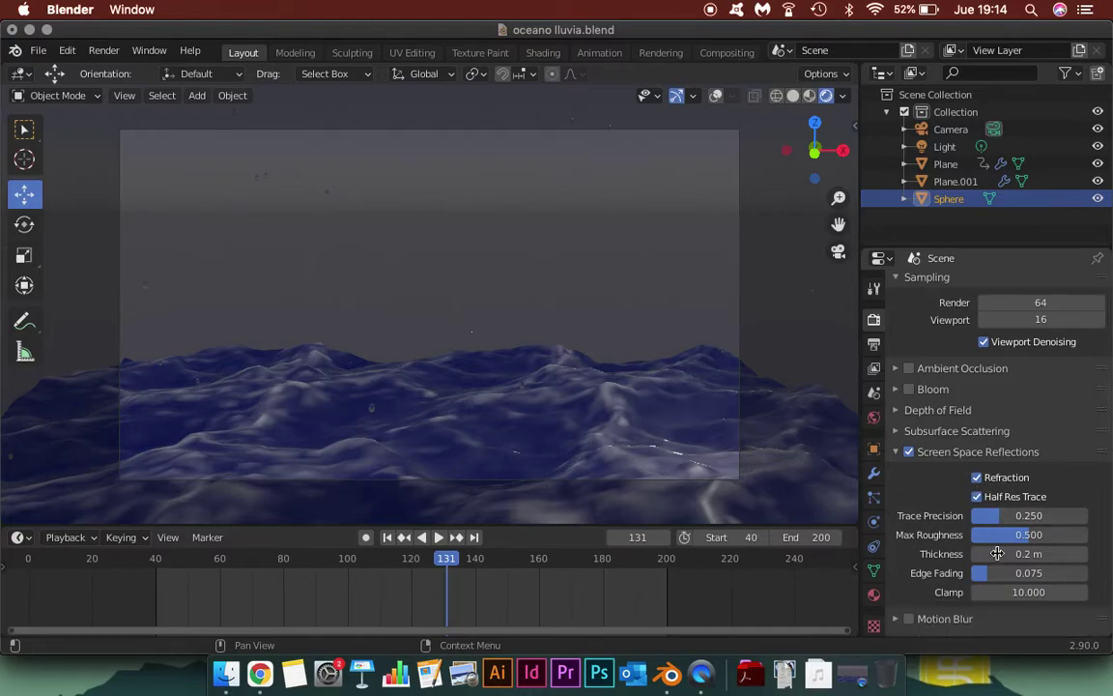
pyautogui.scroll(-3, 997, 551)
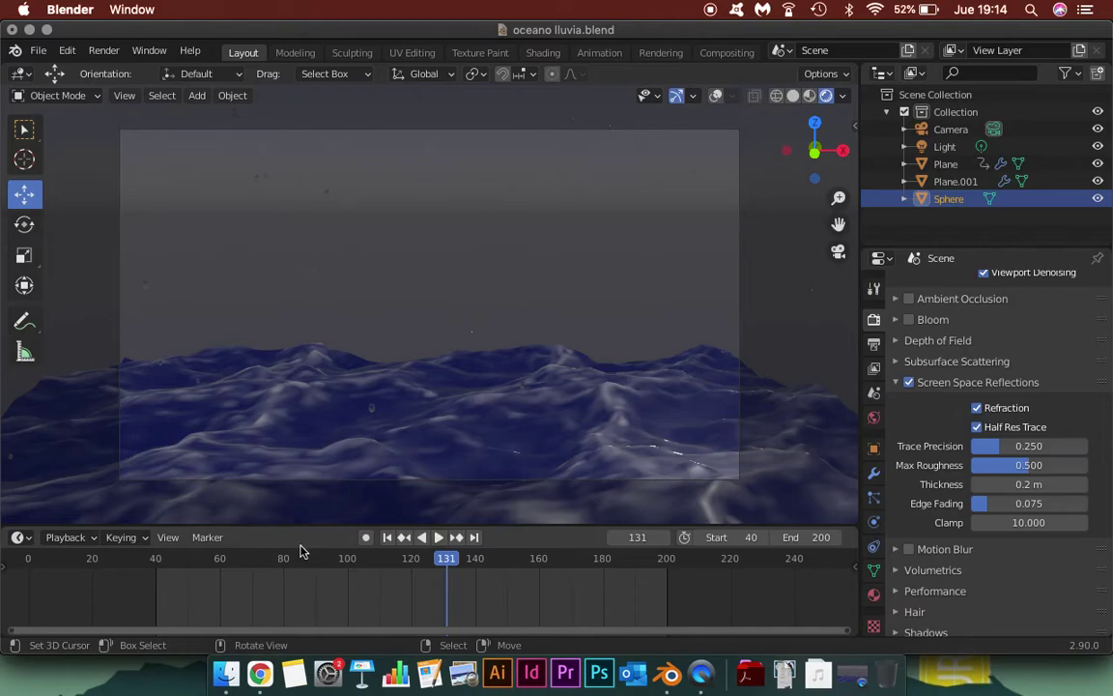
pyautogui.moveTo(253, 559); pyautogui.dragTo(191, 558)
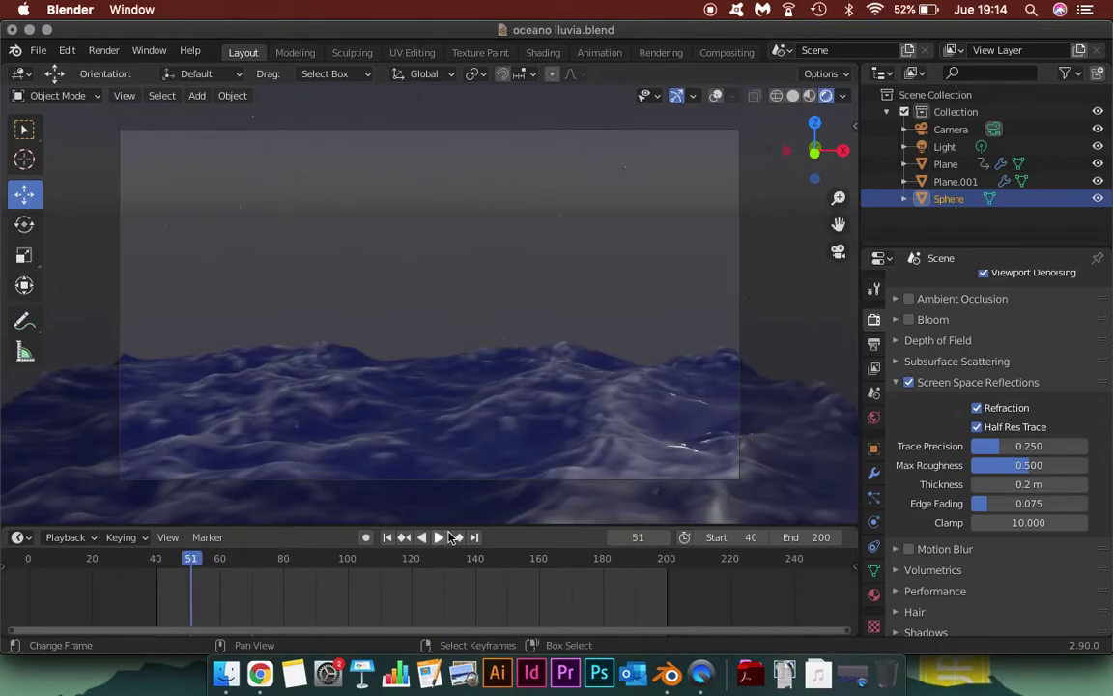
pyautogui.click(441, 543)
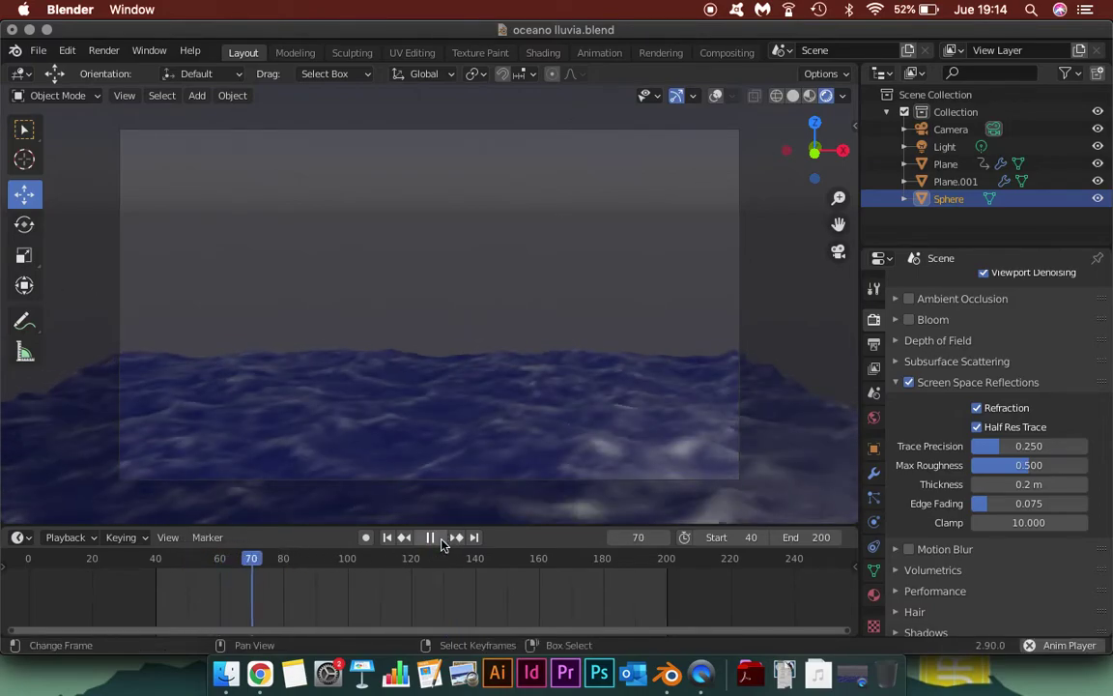
pyautogui.click(442, 541)
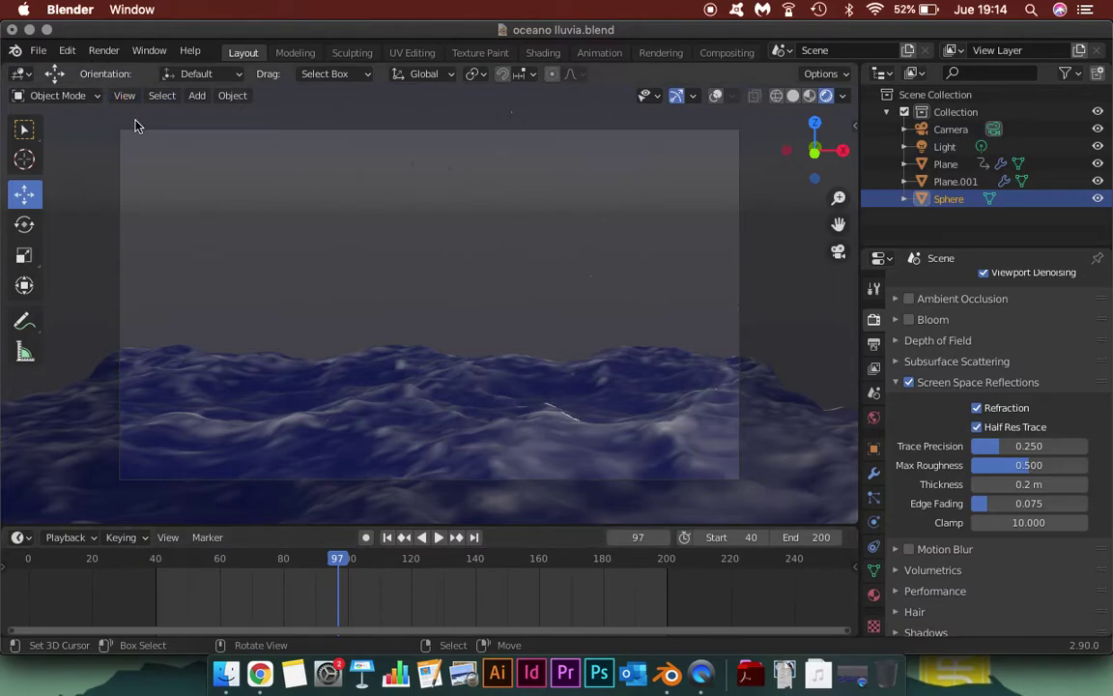
pyautogui.click(103, 51)
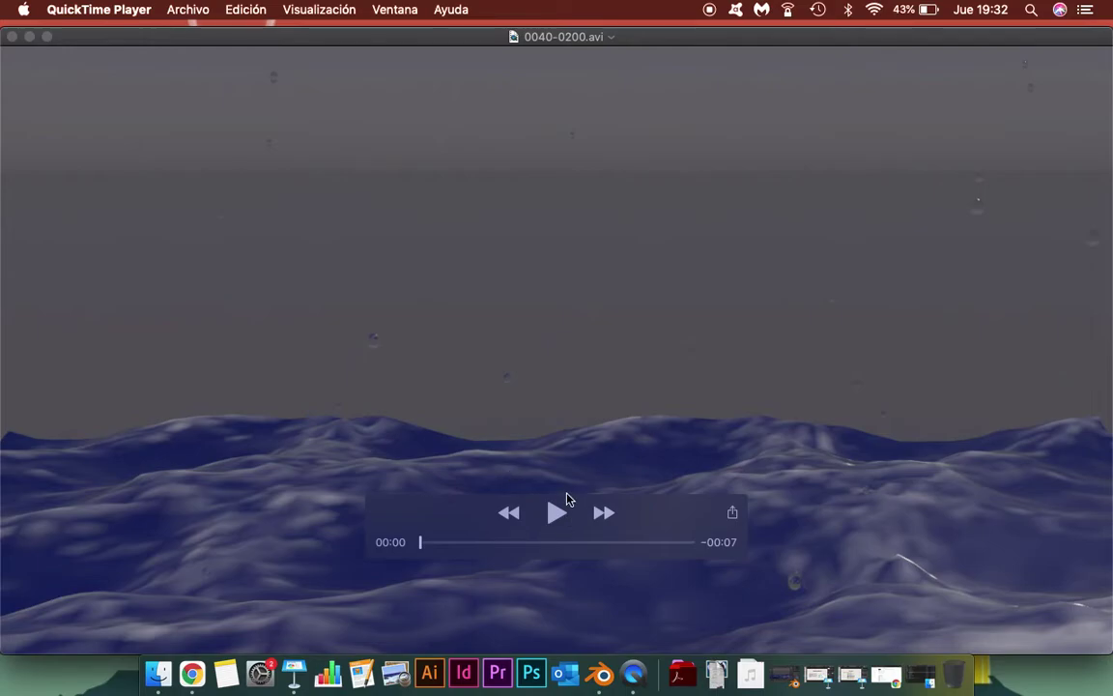
# - Play the re-rendered 0040-0200.avi movie, then replay it from 00:00 and pause at 00:03
pyautogui.click(556, 512)
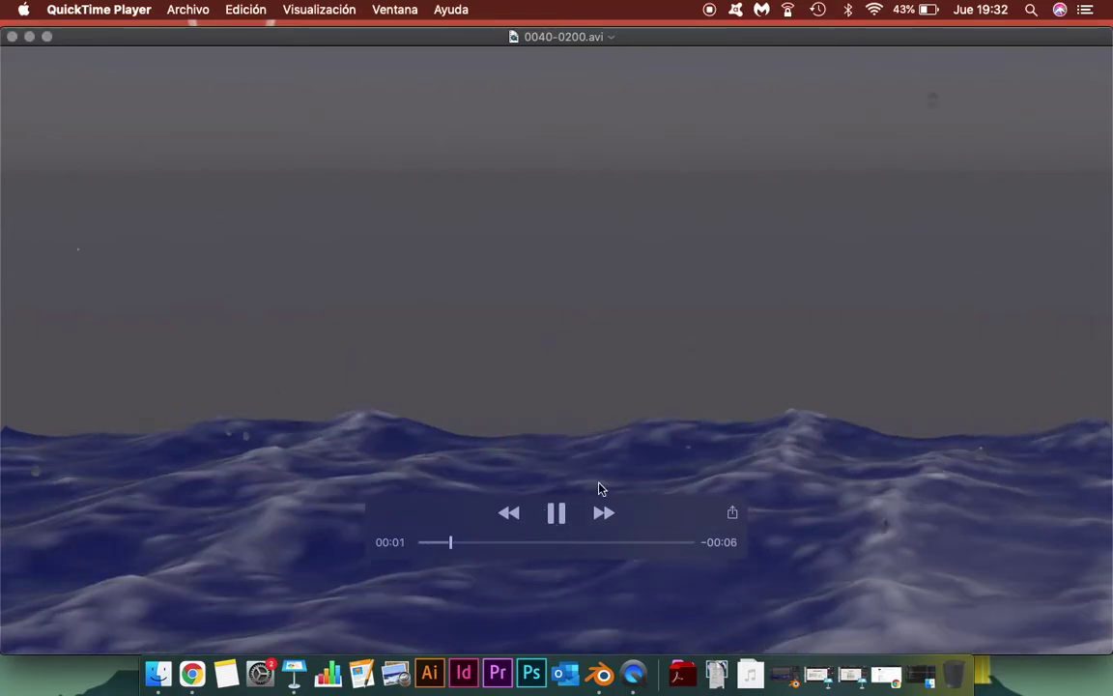
pyautogui.moveTo(1111, 653); pyautogui.dragTo(1097, 648)
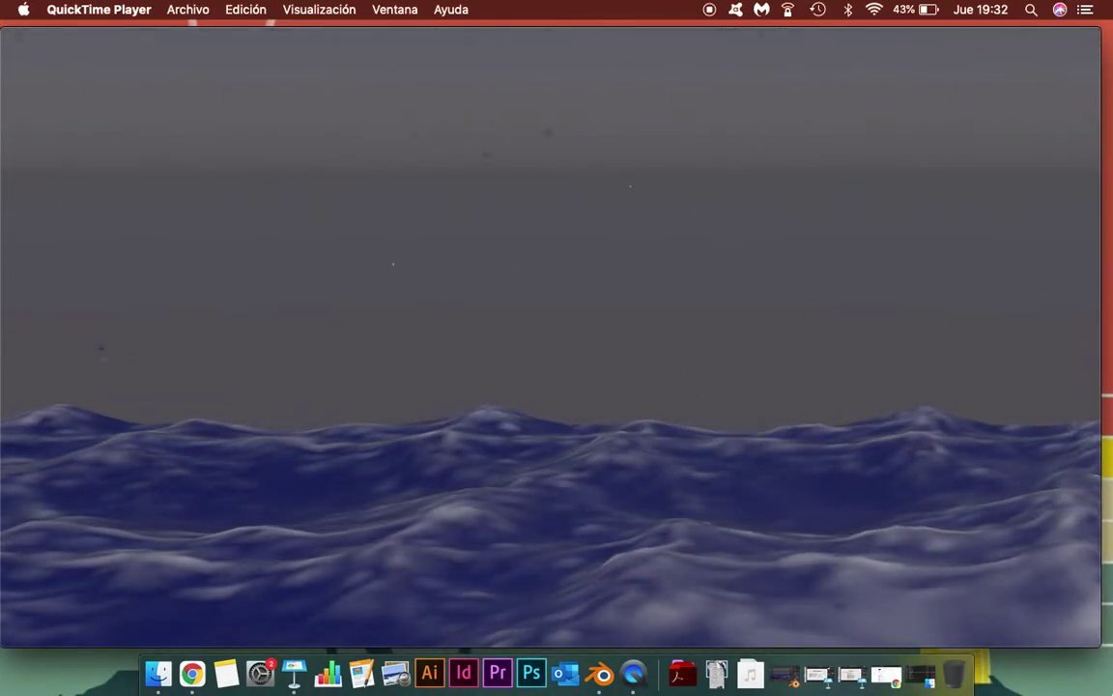
pyautogui.moveTo(516, 538); pyautogui.dragTo(389, 537)
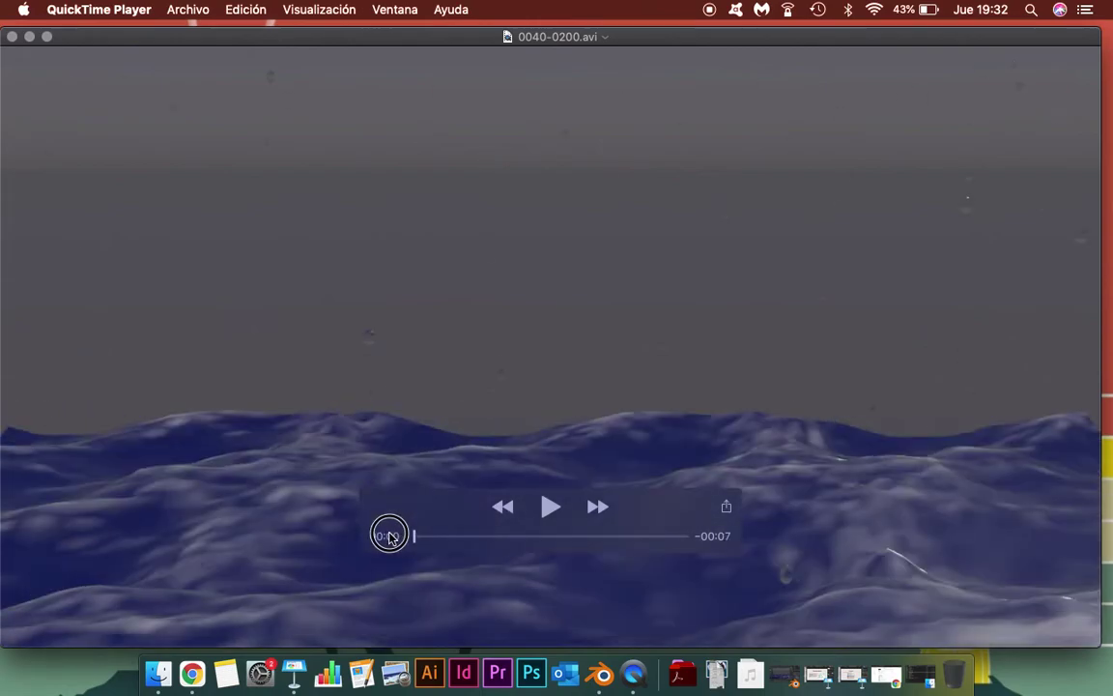
pyautogui.click(550, 507)
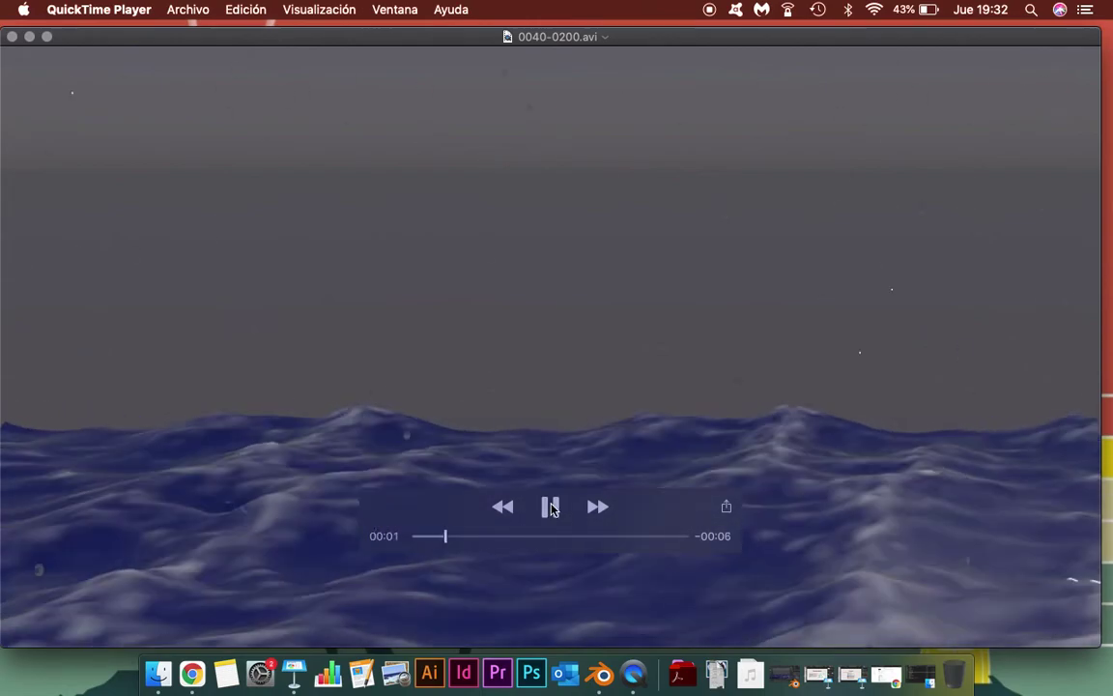
pyautogui.press('space')
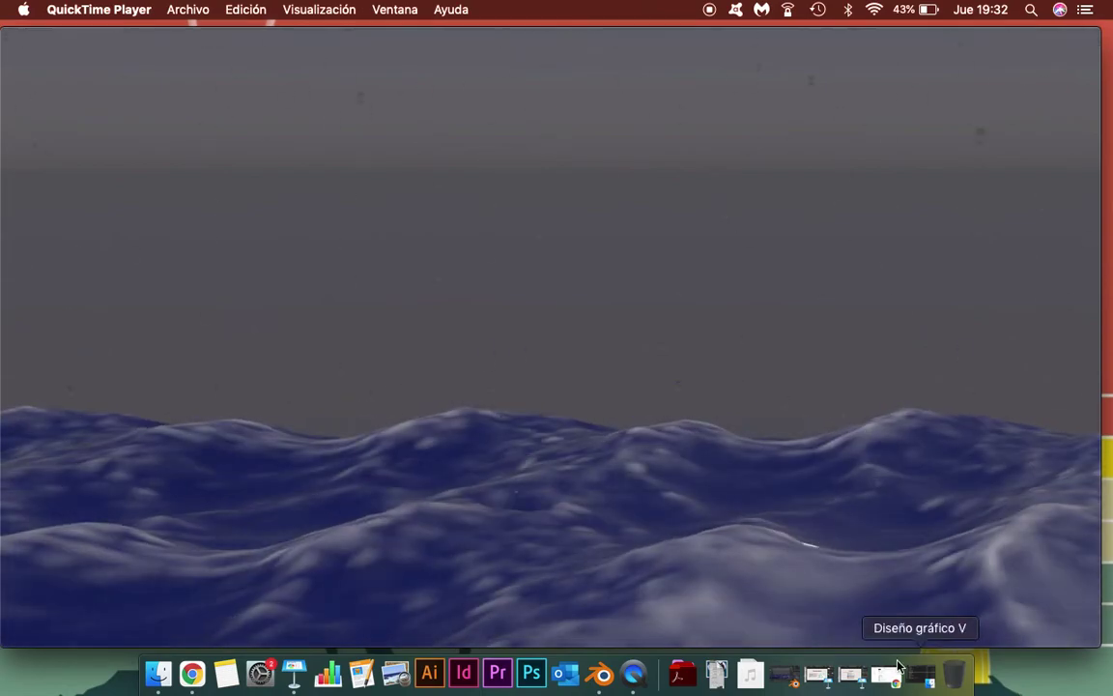
pyautogui.moveTo(852, 45); pyautogui.dragTo(864, 20)
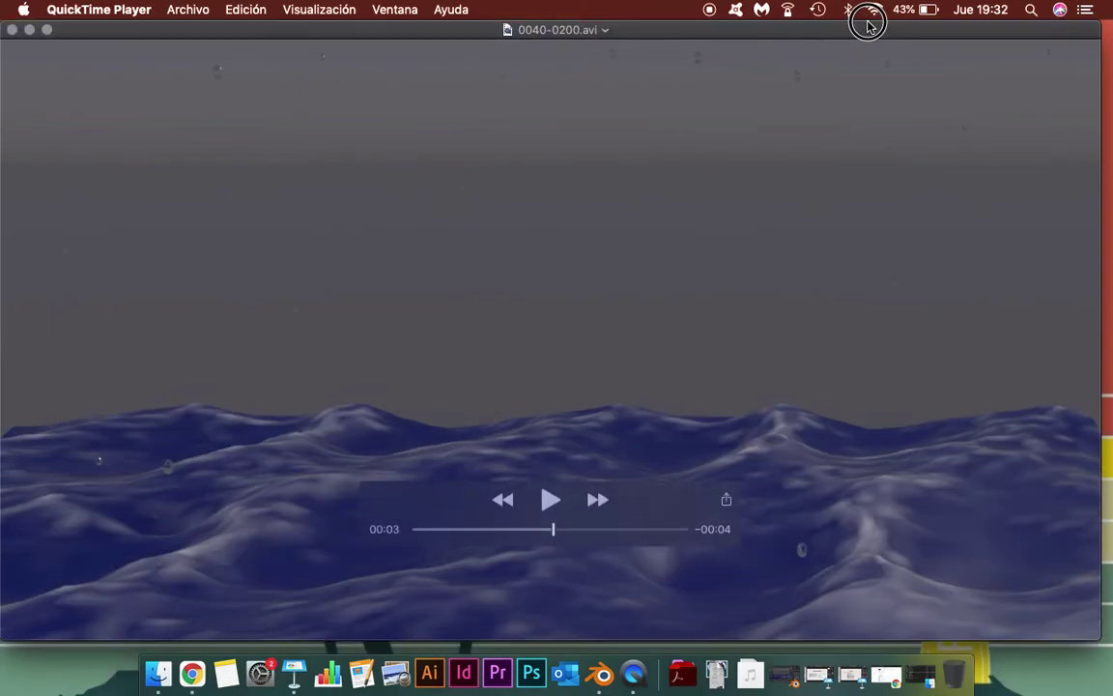